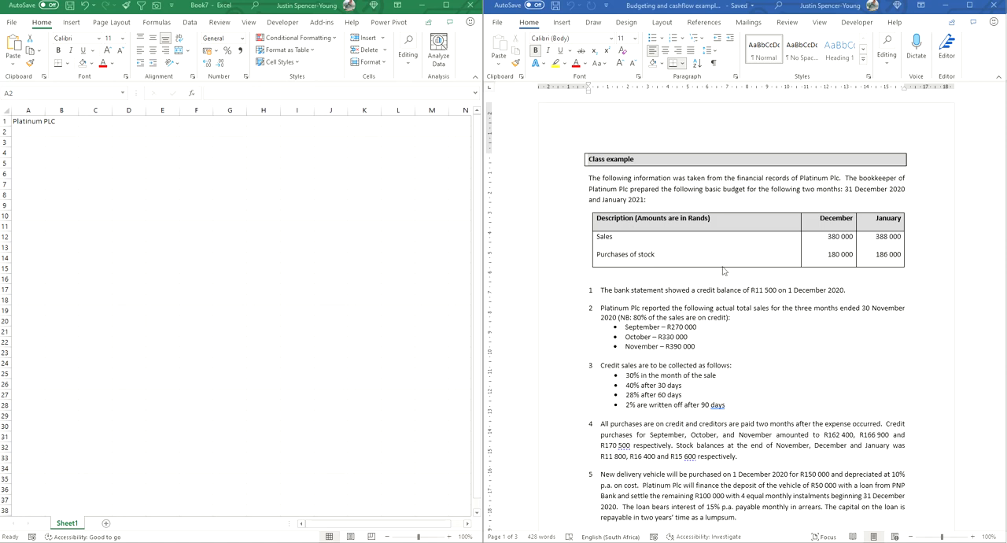
# Step: Read through the three required tasks in the Word class example: performance budget, debtors collection schedule and cash budget
pyautogui.scroll(-1, 723, 270)
pyautogui.scroll(-4, 723, 271)
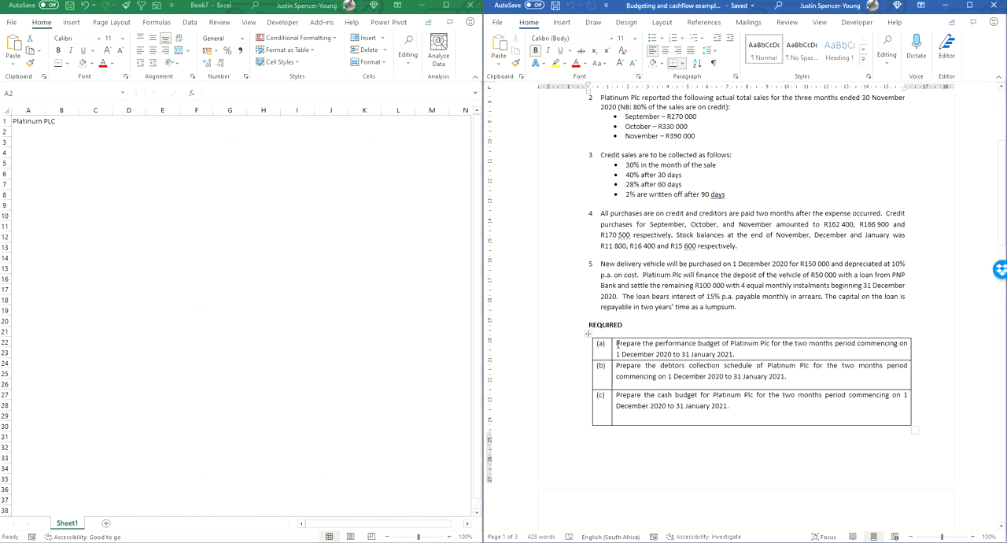
pyautogui.moveTo(617, 344); pyautogui.dragTo(883, 344)
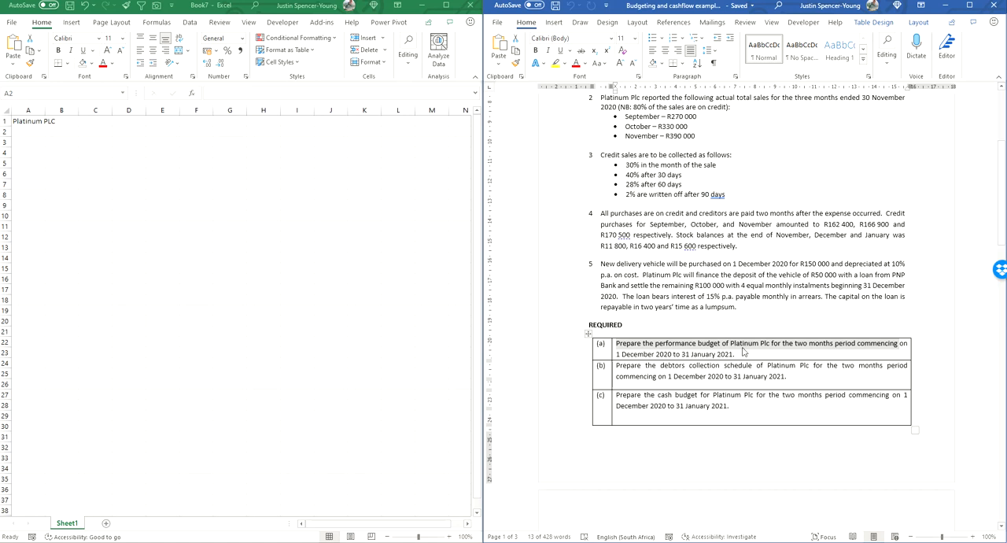
pyautogui.moveTo(617, 366); pyautogui.dragTo(858, 367)
pyautogui.click(690, 378)
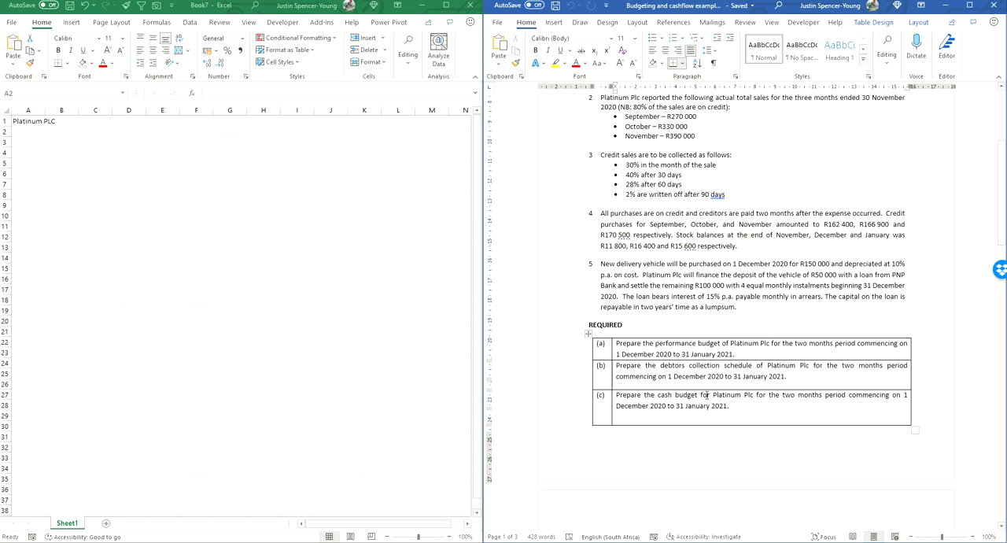
pyautogui.moveTo(616, 396); pyautogui.dragTo(889, 399)
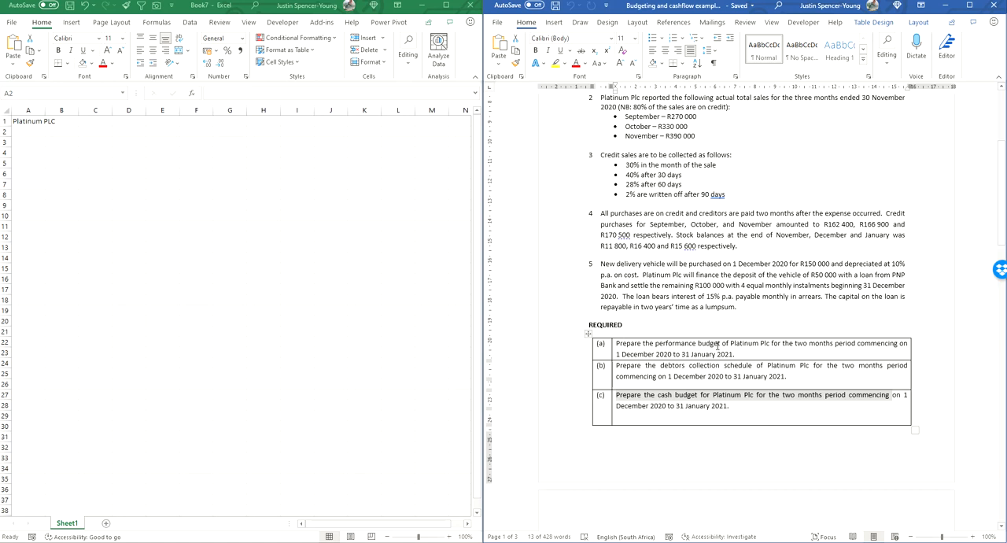
pyautogui.moveTo(656, 344); pyautogui.dragTo(771, 345)
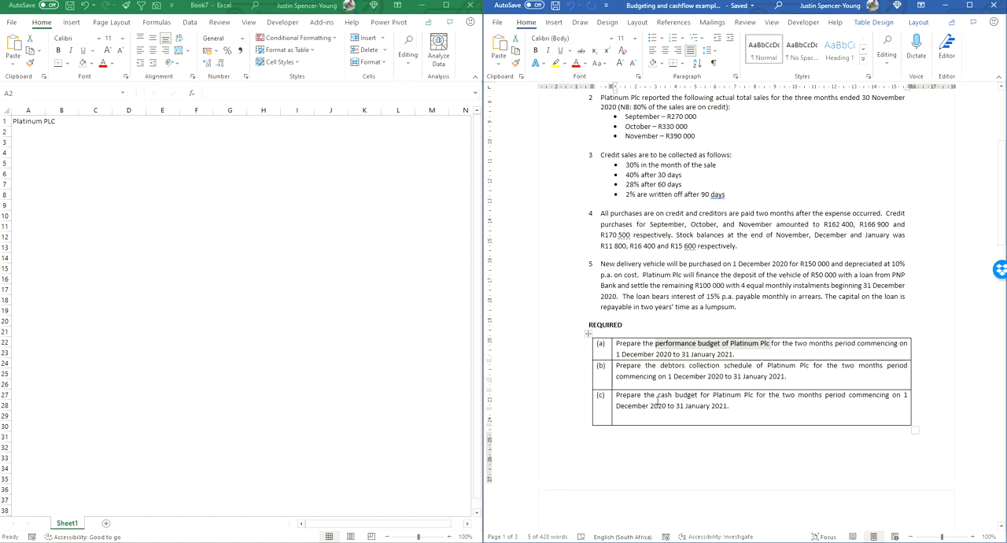
pyautogui.moveTo(657, 396); pyautogui.dragTo(742, 396)
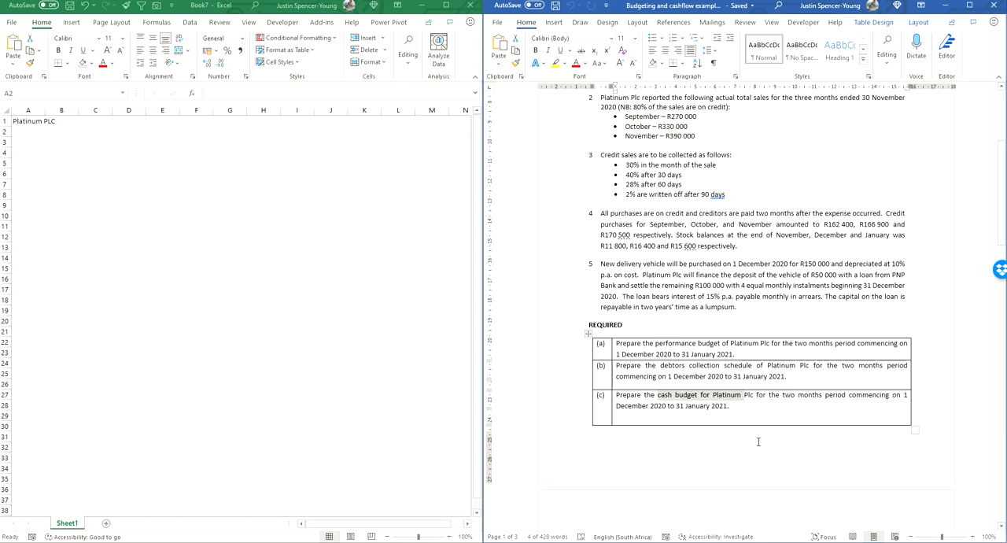
pyautogui.scroll(5, 752, 199)
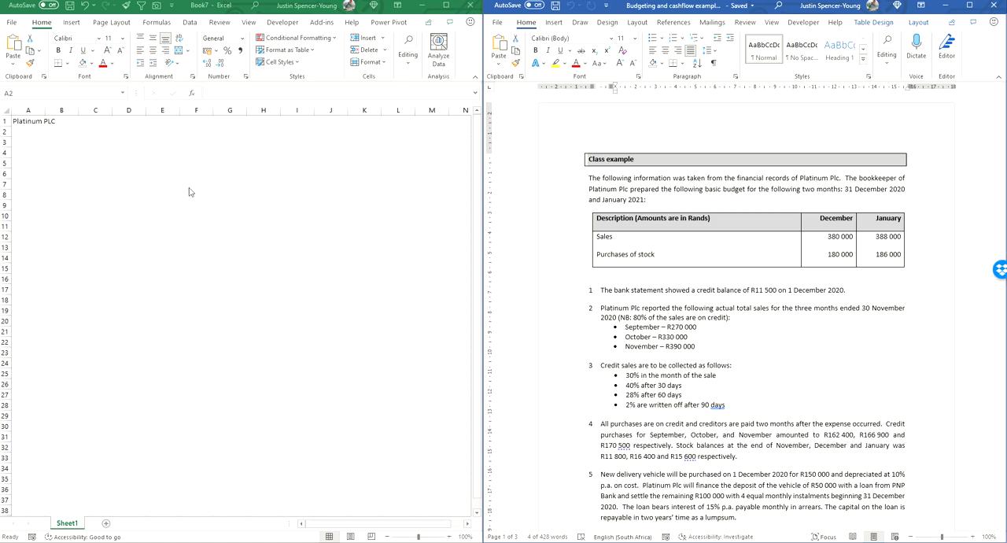
# Step: Switch to the Excel workbook and enter the column headings December in F3 and January in G3
pyautogui.click(193, 142)
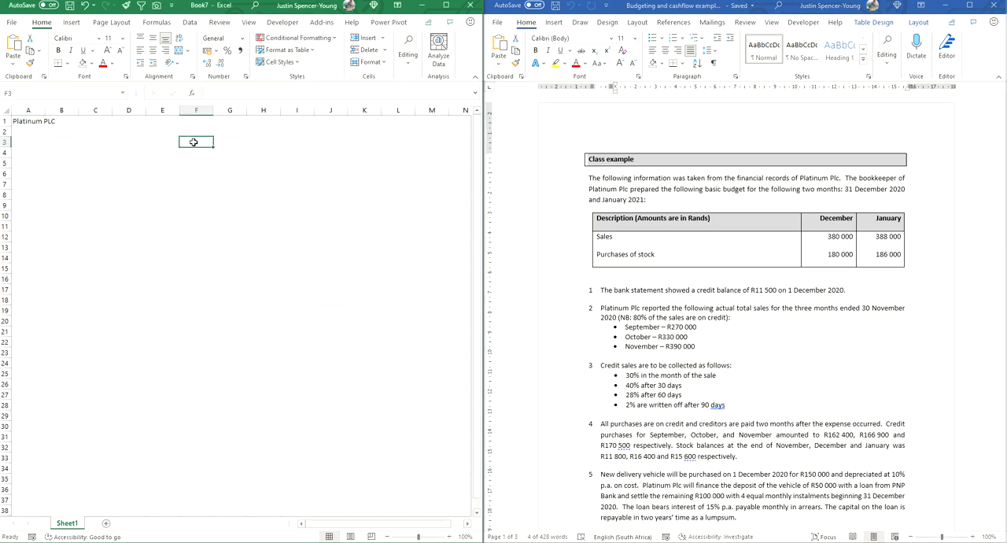
pyautogui.write('December')
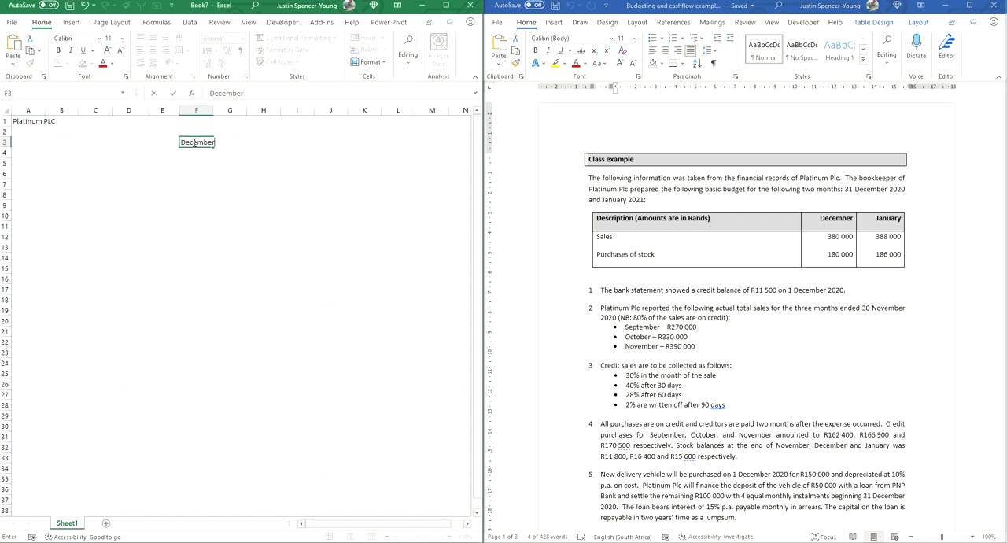
pyautogui.press('Tab')
pyautogui.write('jamuary')
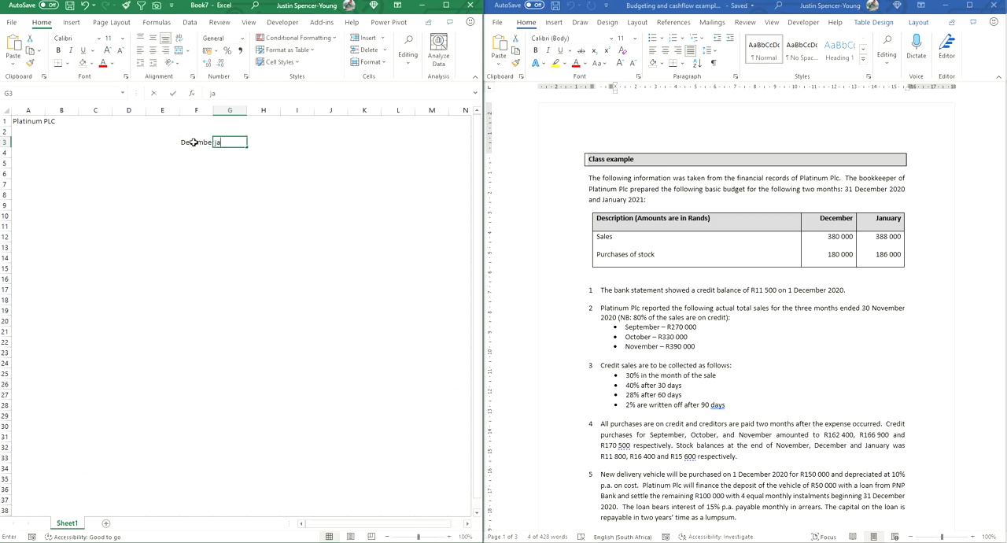
pyautogui.press('BackSpace')
pyautogui.press('BackSpace')
pyautogui.press('BackSpace')
pyautogui.press('BackSpace')
pyautogui.press('BackSpace')
pyautogui.press('BackSpace')
pyautogui.press('BackSpace')
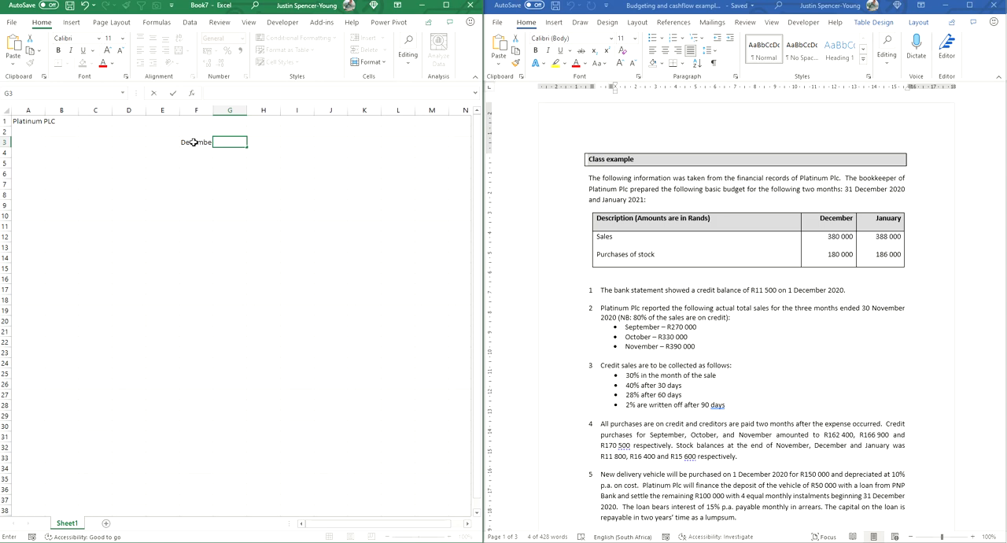
pyautogui.write('January')
pyautogui.press('Return')
# Step: Enter the sales figures 380000 in F4 and 388000 in G4, and fit column F to its contents
pyautogui.press('Left')
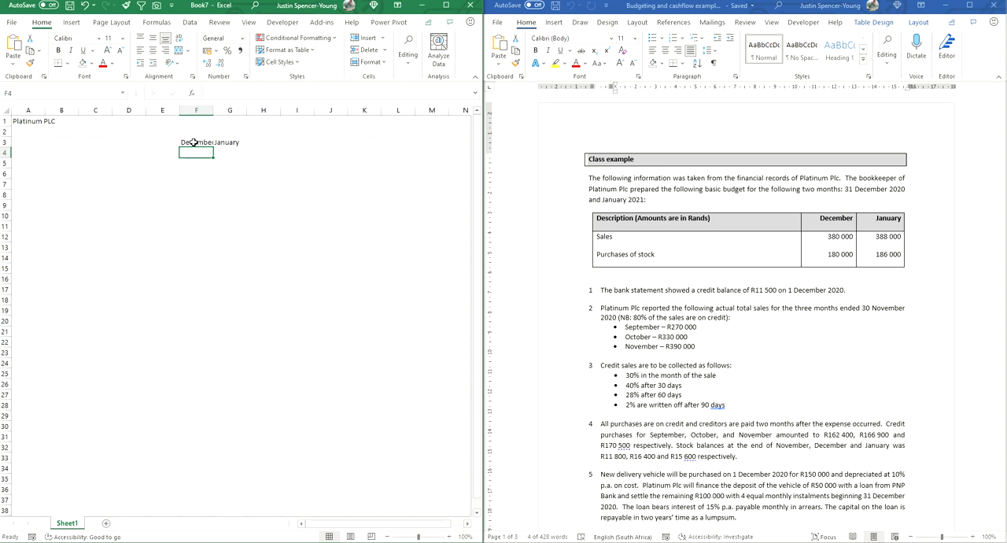
pyautogui.write('38')
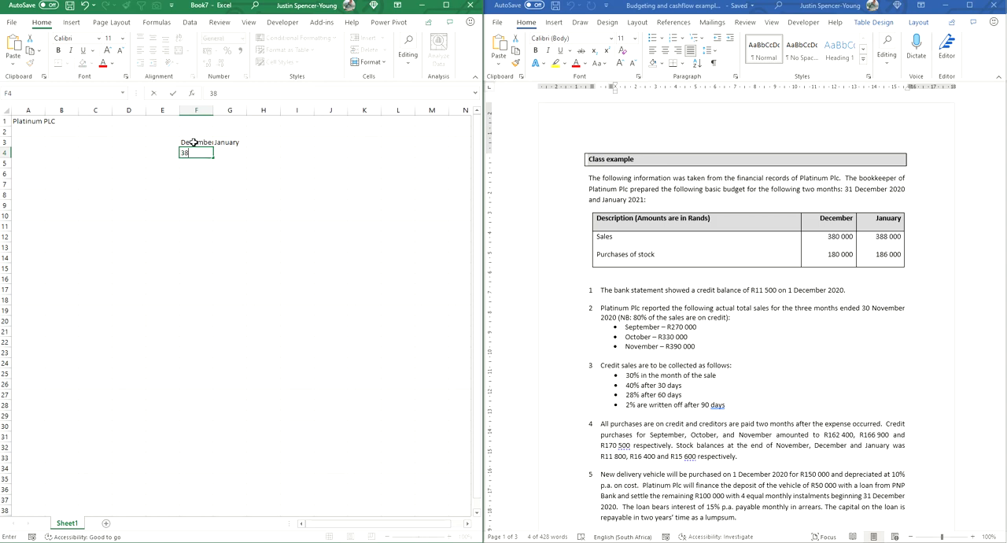
pyautogui.write('0000')
pyautogui.press('Tab')
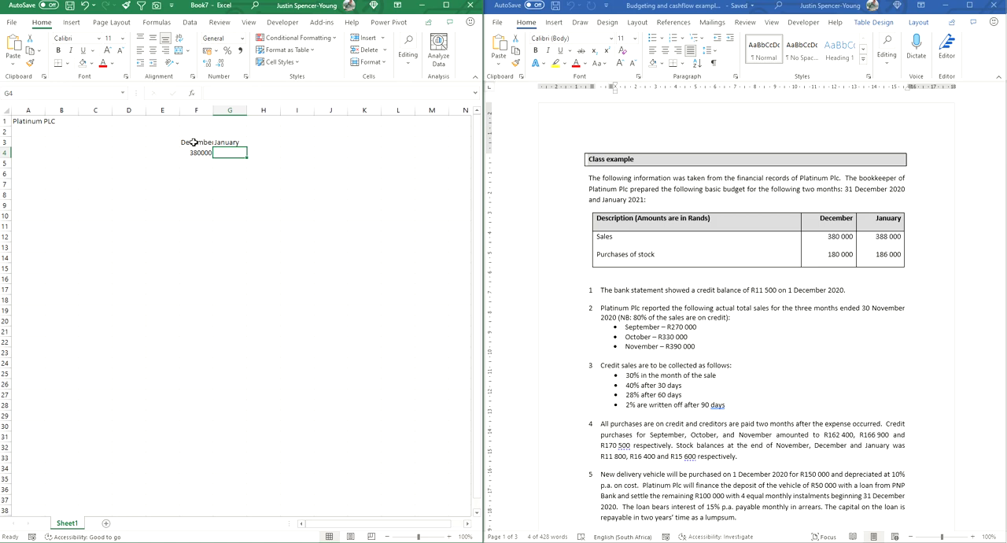
pyautogui.write('388000')
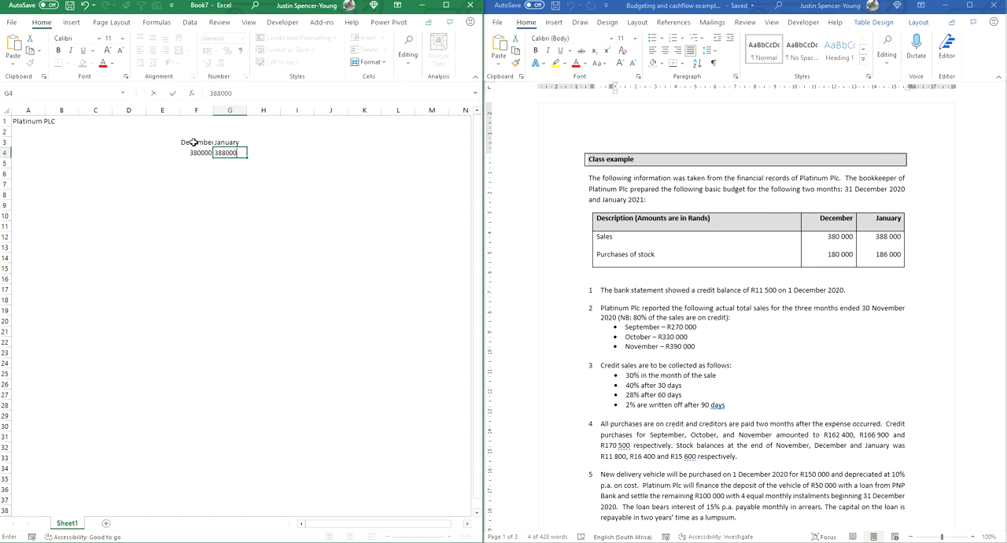
pyautogui.press('Return')
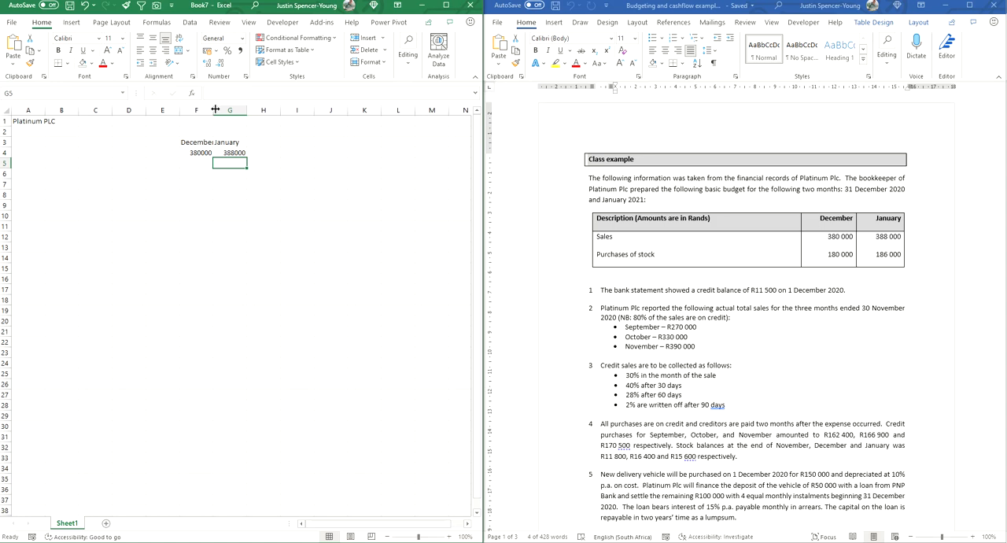
pyautogui.doubleClick(212, 110)
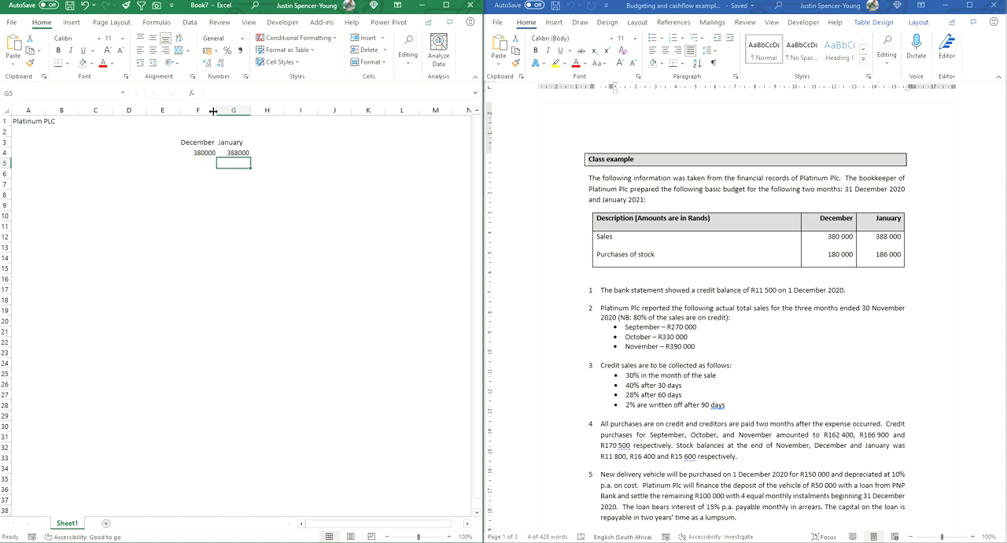
# Step: Enter the row labels Sales, Cos, Os and Purcahses in cells A4 to A7
pyautogui.click(33, 153)
pyautogui.write('Sales')
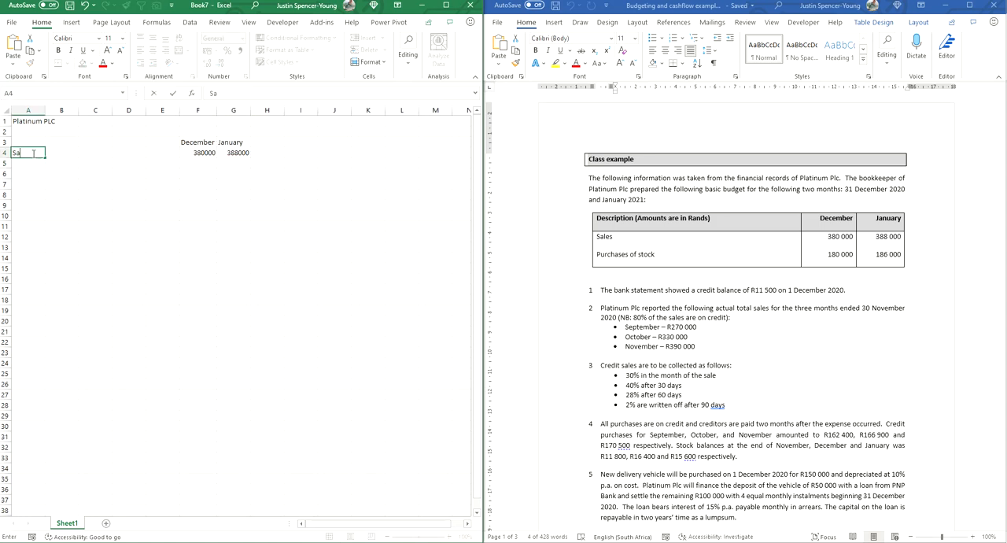
pyautogui.press('Return')
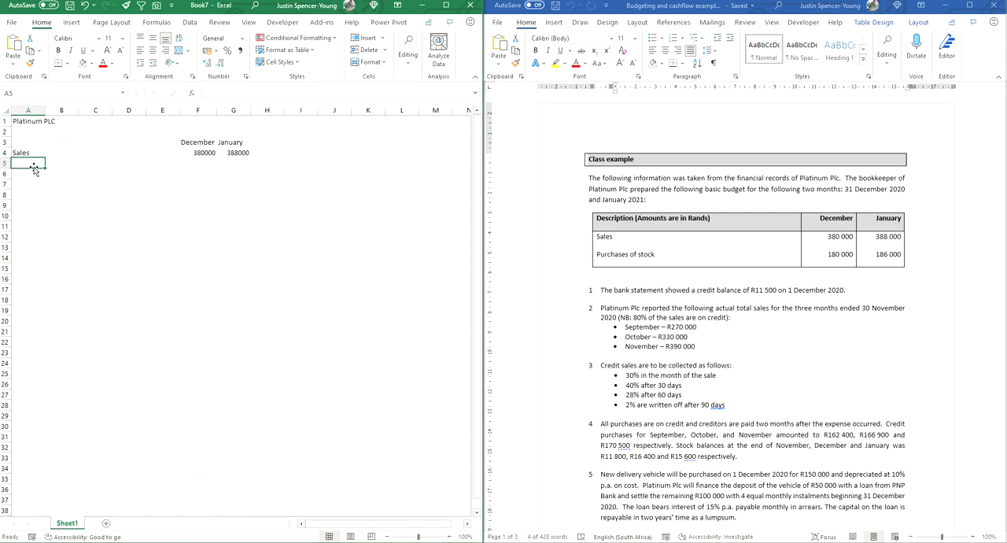
pyautogui.write('Cos')
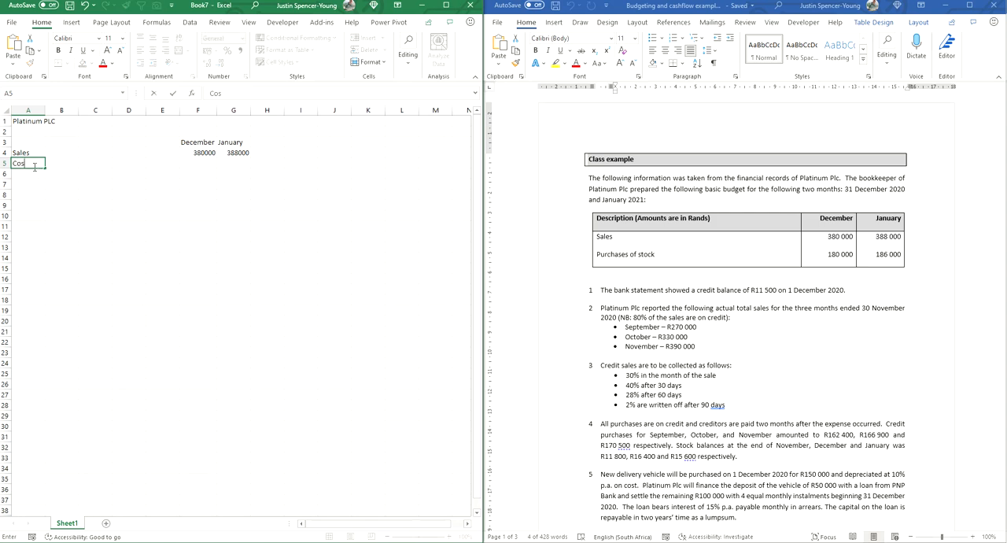
pyautogui.press('Return')
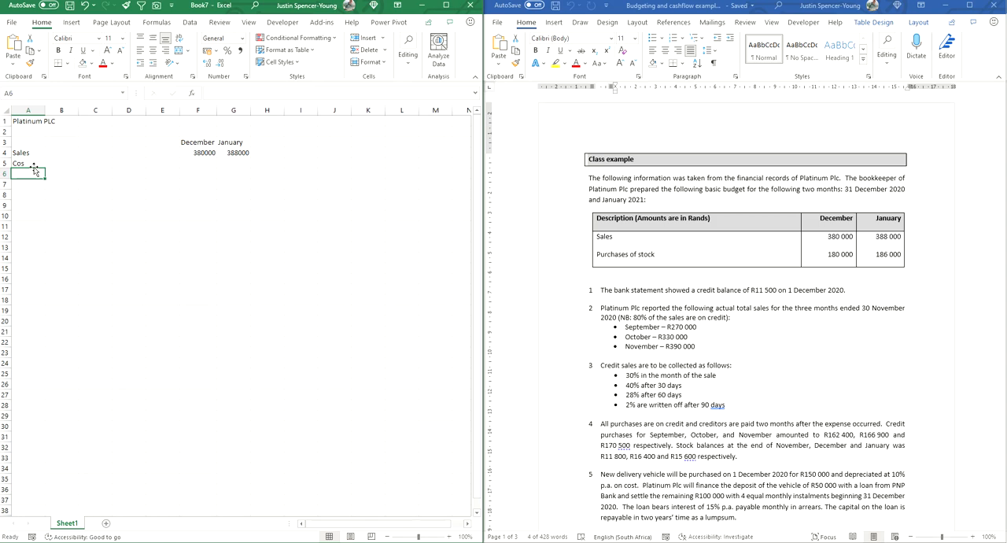
pyautogui.write('Os')
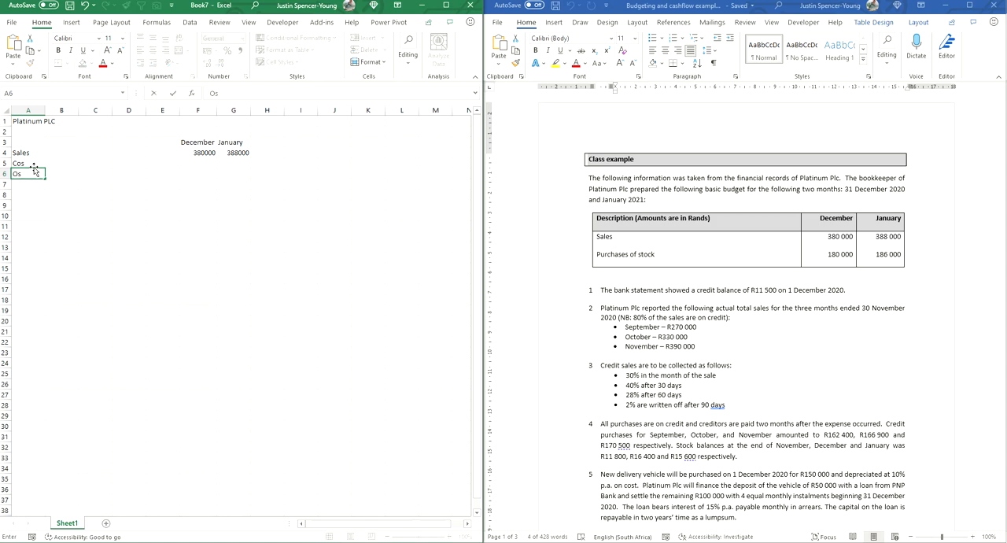
pyautogui.press('Return')
pyautogui.write('rcahses')
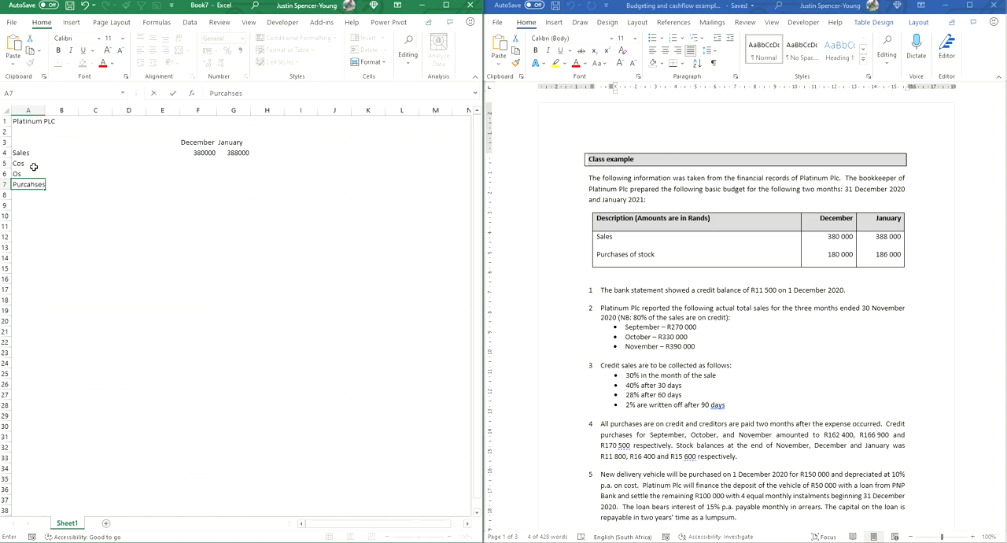
pyautogui.press('Return')
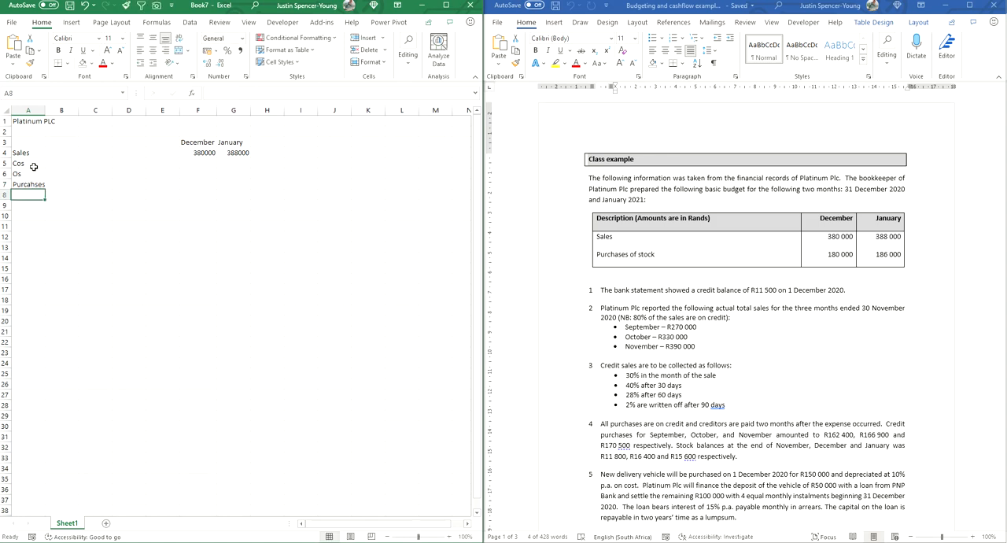
pyautogui.write('=CS')
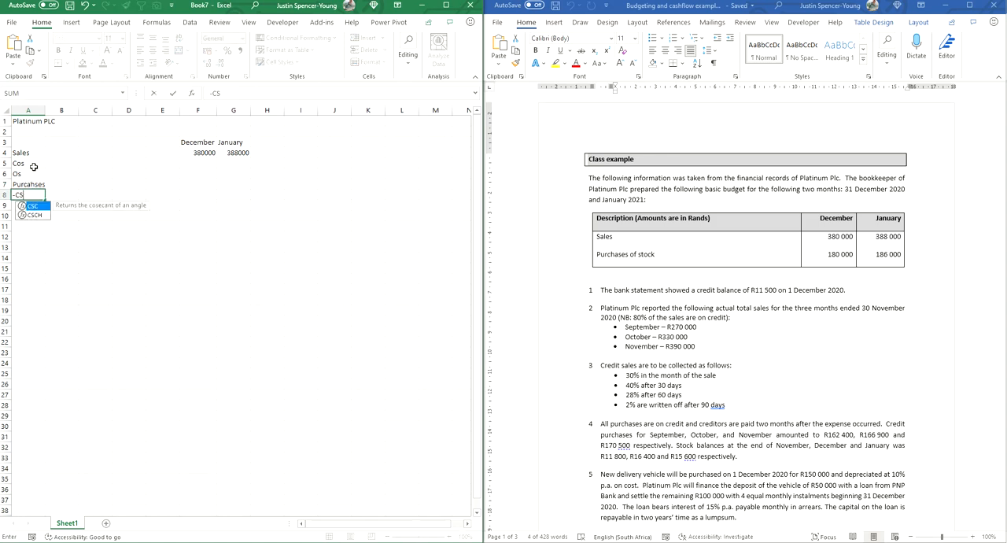
pyautogui.press('Return')
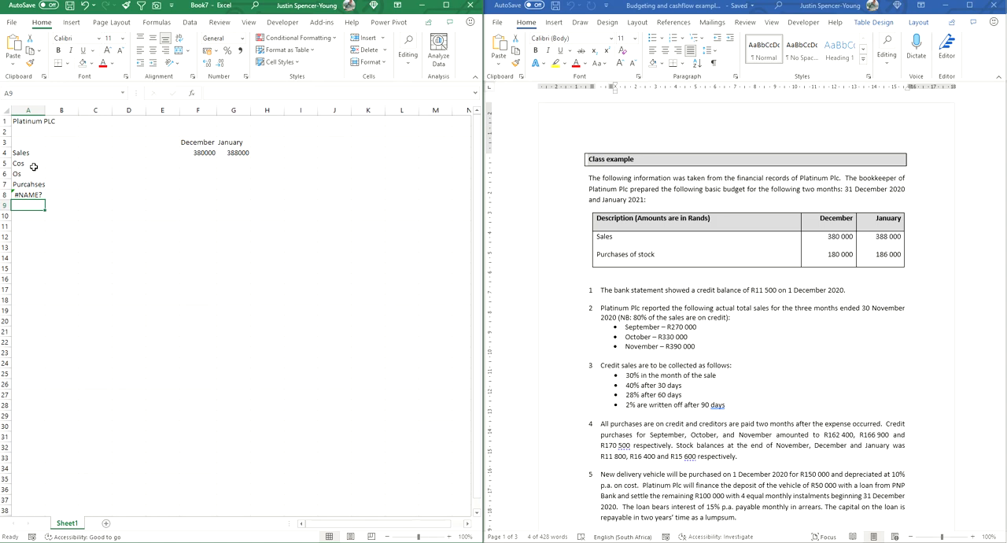
pyautogui.click(37, 196)
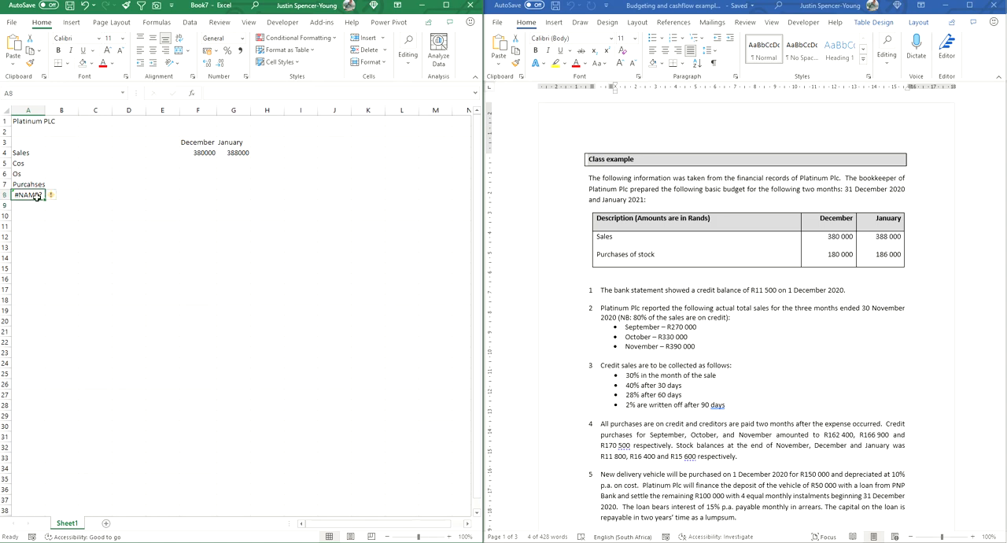
pyautogui.click(240, 96)
pyautogui.press('BackSpace')
pyautogui.press('BackSpace')
pyautogui.press('BackSpace')
pyautogui.press('BackSpace')
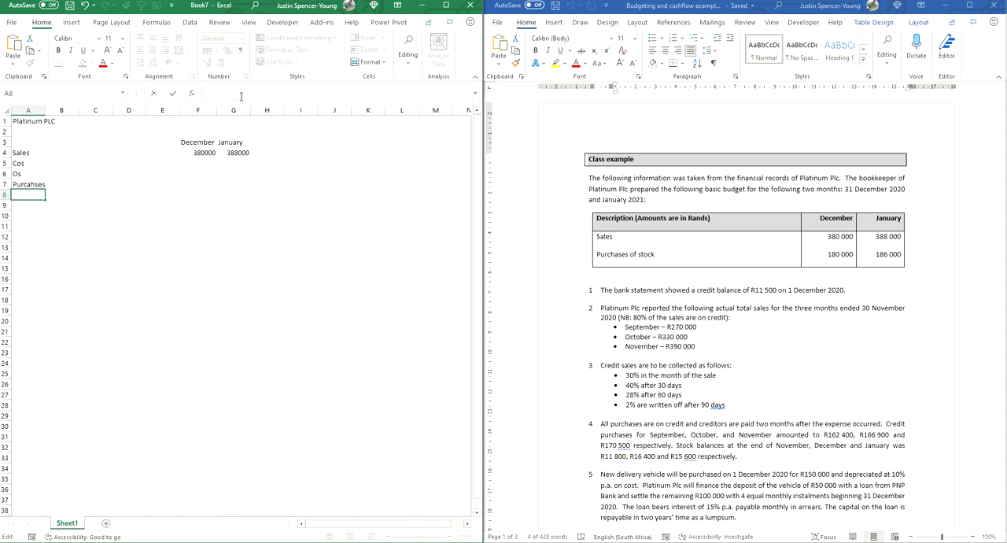
# Step: Label cell A8 Cs, and enter the purchases figures 180000 in F7 and 186000 in G7
pyautogui.write('Cs')
pyautogui.press('Return')
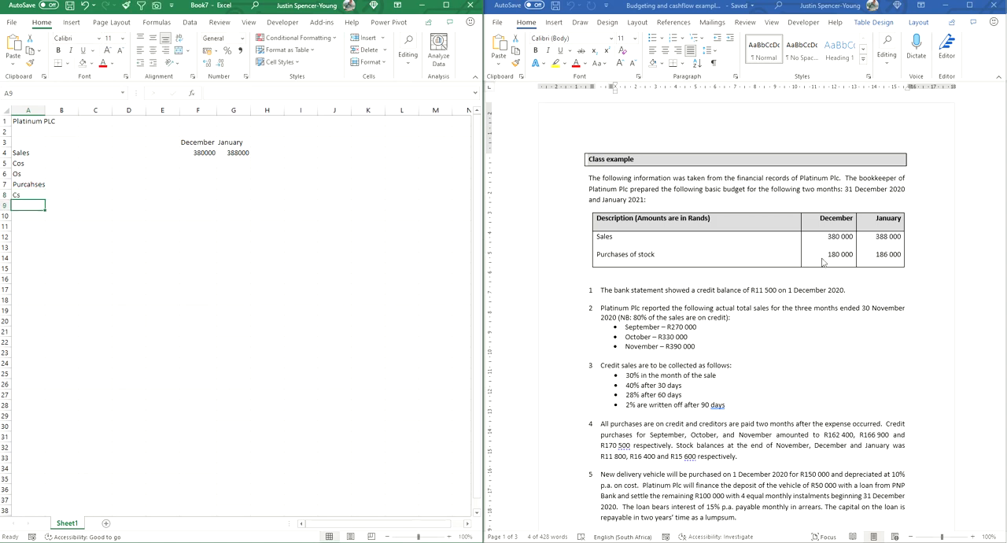
pyautogui.click(208, 185)
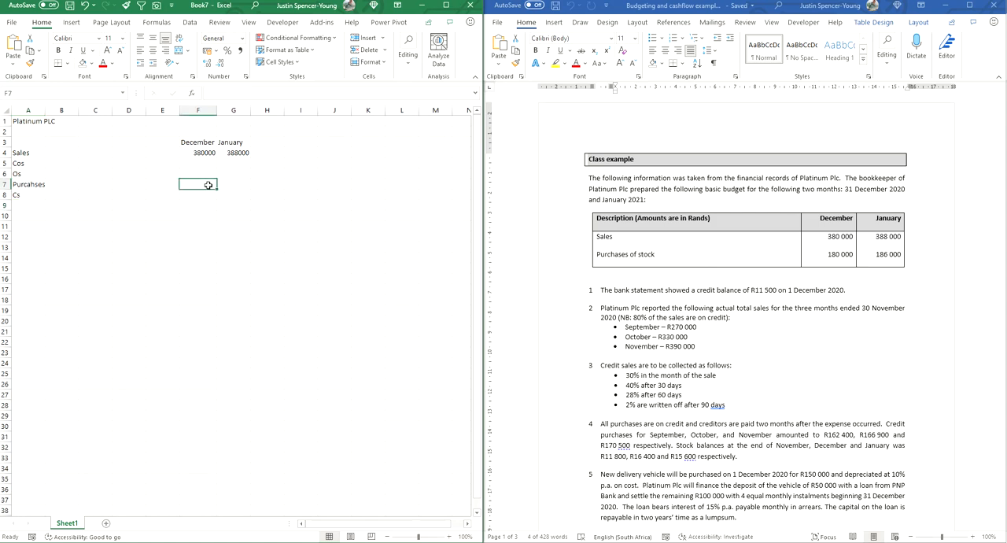
pyautogui.write('1870')
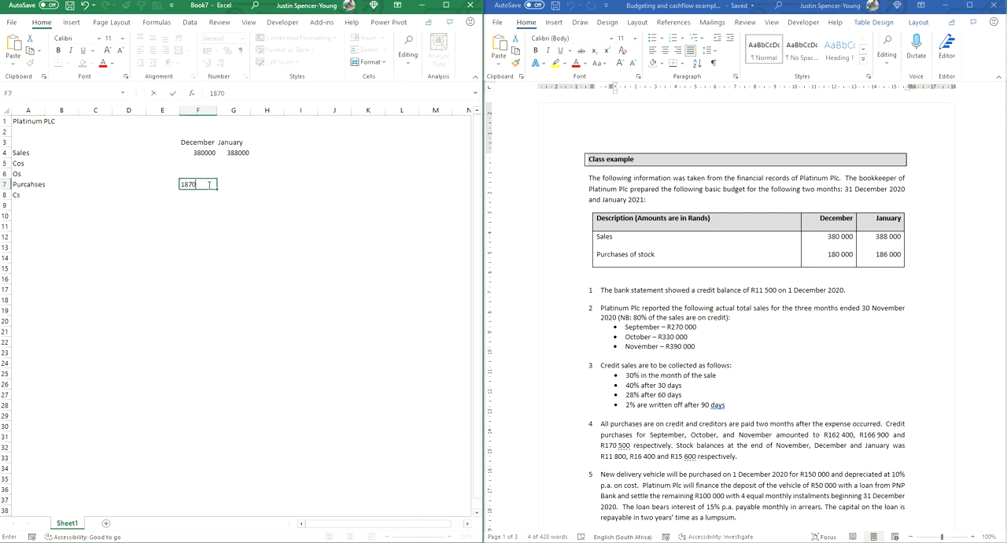
pyautogui.press('BackSpace')
pyautogui.press('BackSpace')
pyautogui.write('0000')
pyautogui.press('Tab')
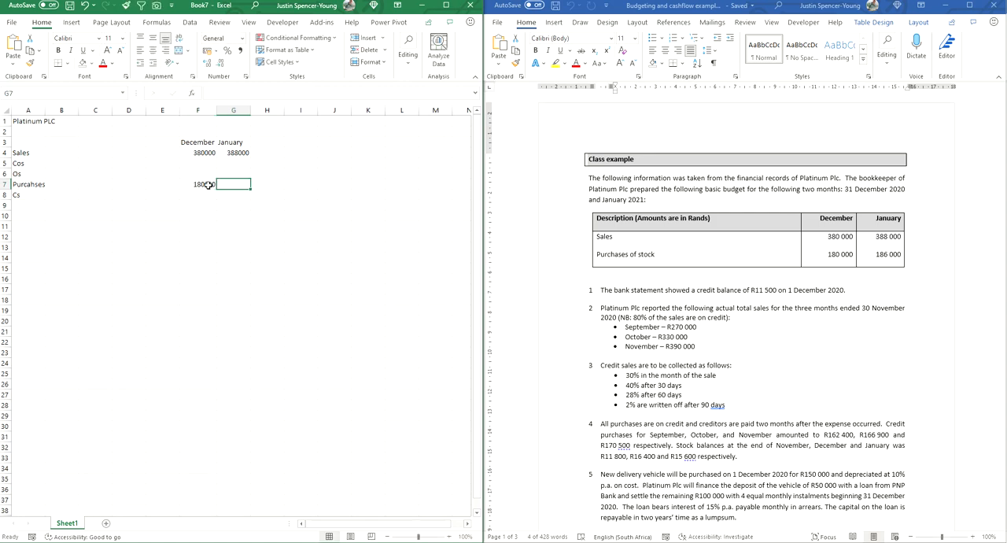
pyautogui.write('16')
pyautogui.write('86000')
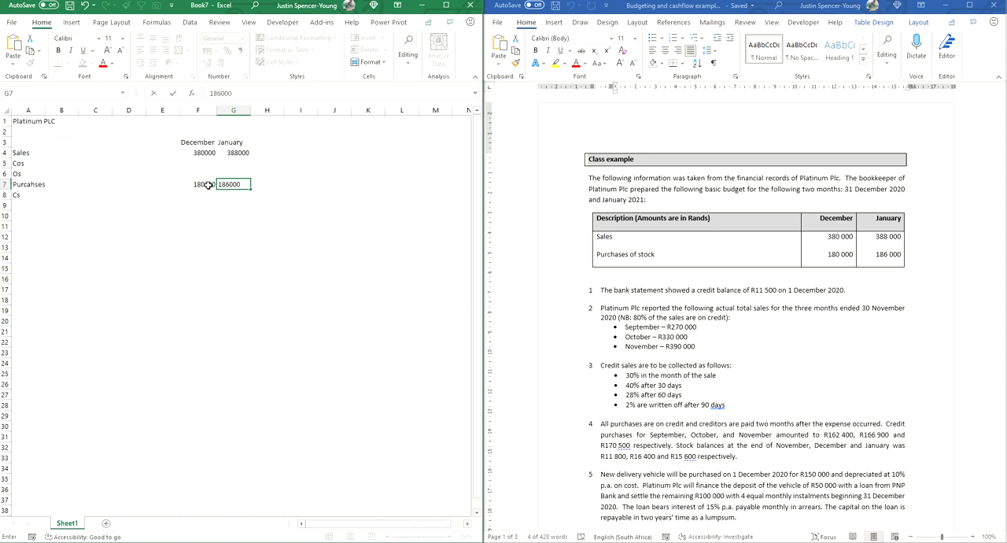
pyautogui.press('Return')
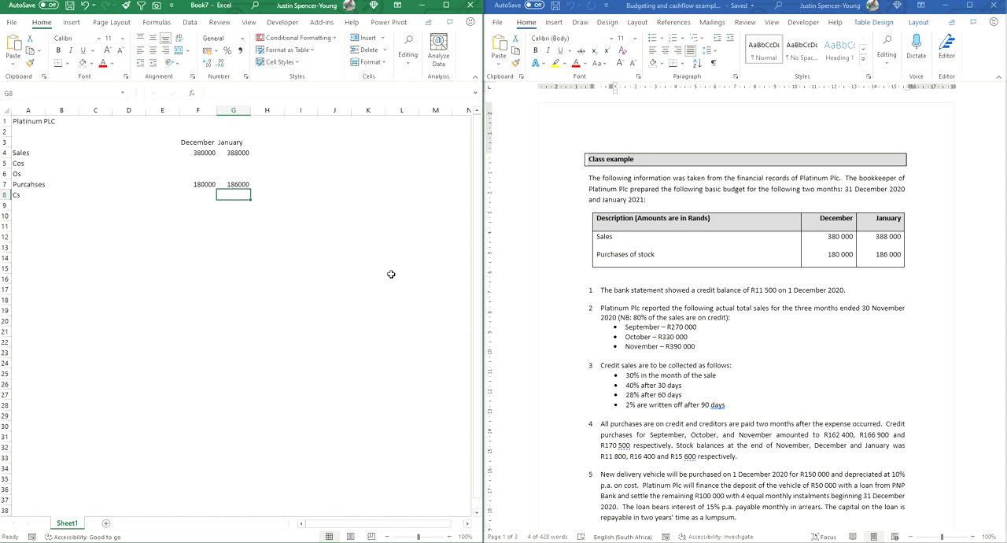
# Step: Label cell J4 Cash, enter 11500 in K4 and the date heading 1 Dec 2020 in K3
pyautogui.click(340, 154)
pyautogui.write('Cash')
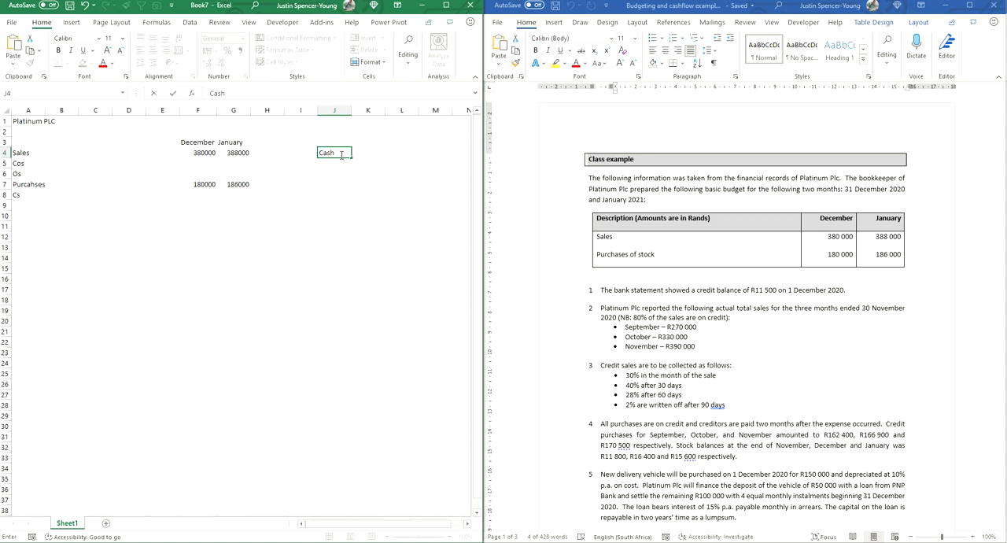
pyautogui.press('Tab')
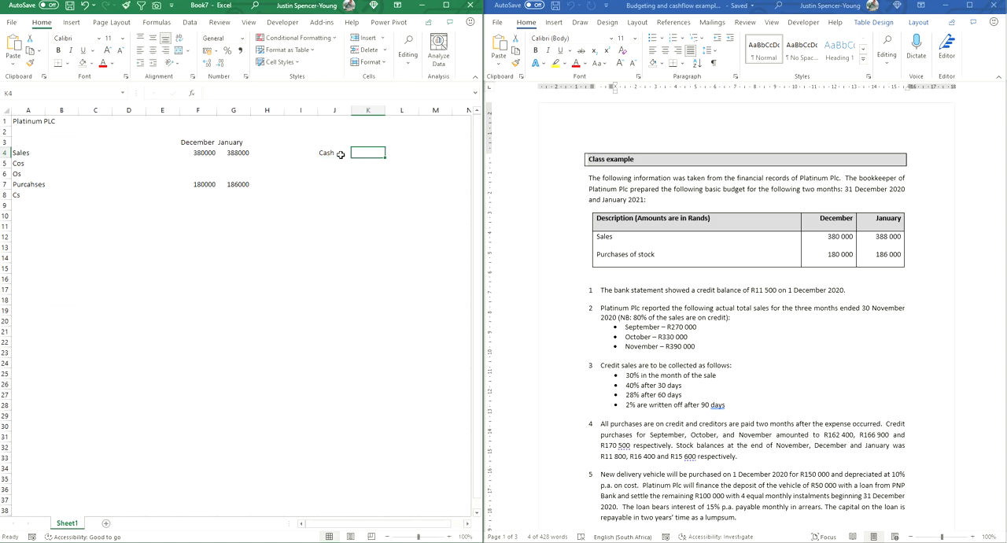
pyautogui.write('11500')
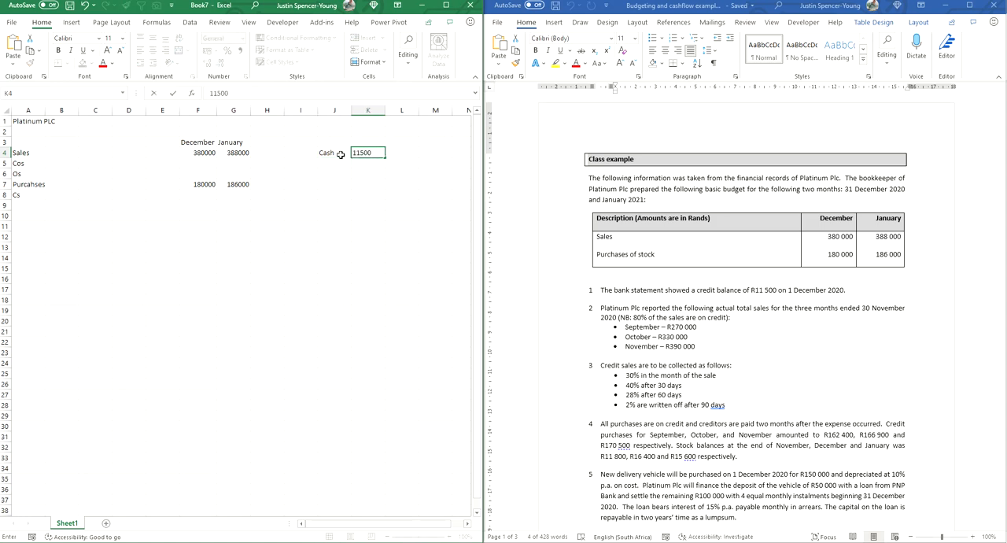
pyautogui.press('Up')
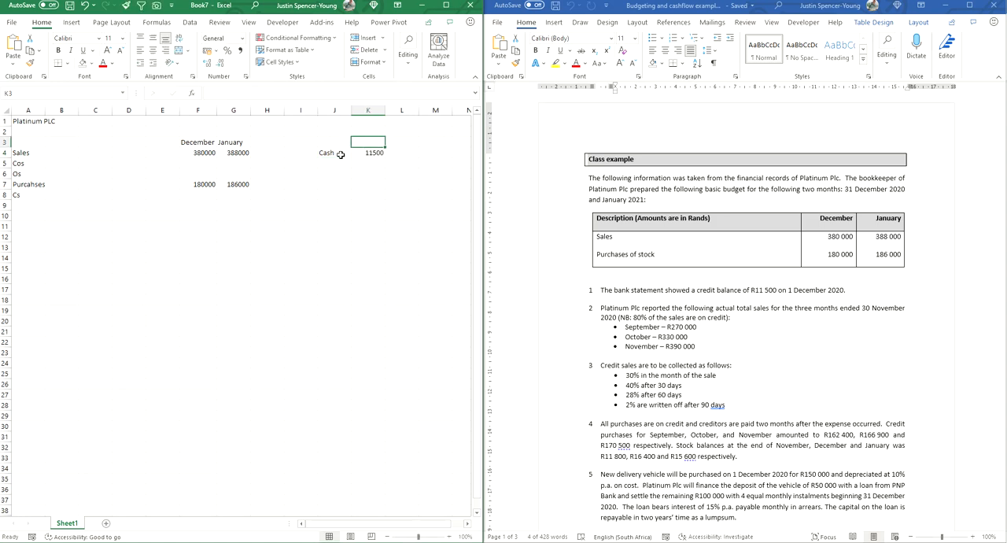
pyautogui.write('1 Dec 2')
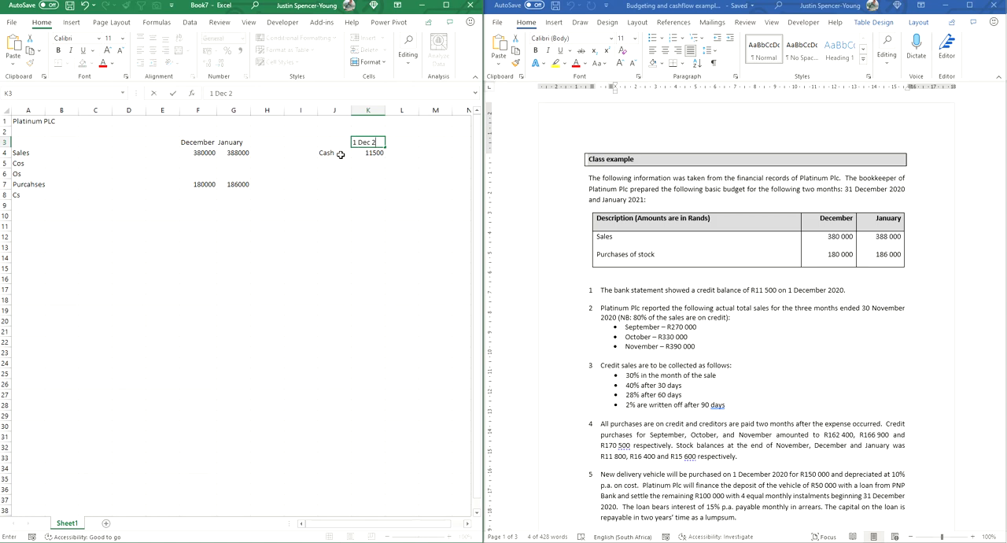
pyautogui.write('020')
pyautogui.press('Return')
pyautogui.moveTo(333, 163); pyautogui.dragTo(371, 156)
pyautogui.click(370, 185)
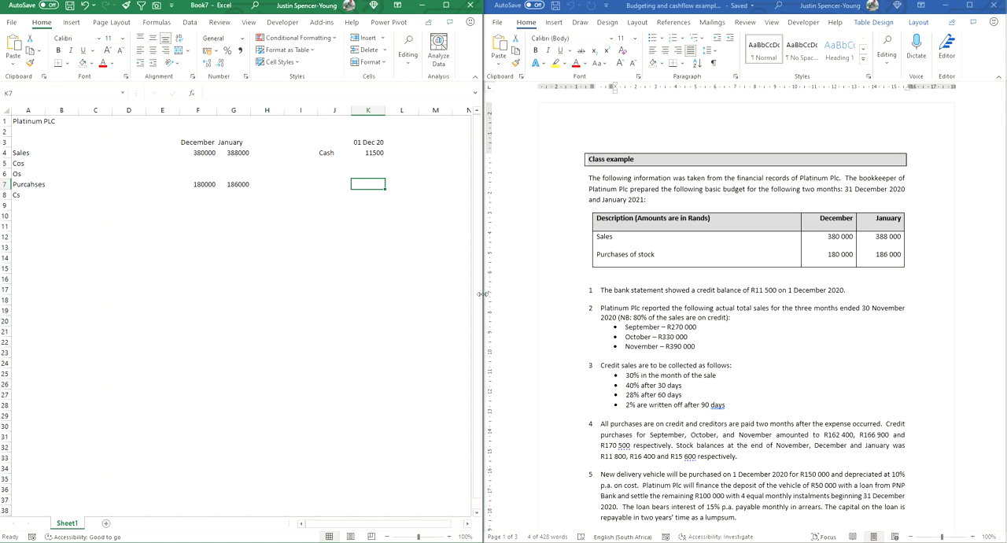
# Step: Enter the month headings September, October and November in cells C3 to E3, and fit column C to its contents
pyautogui.click(102, 142)
pyautogui.write('SEp')
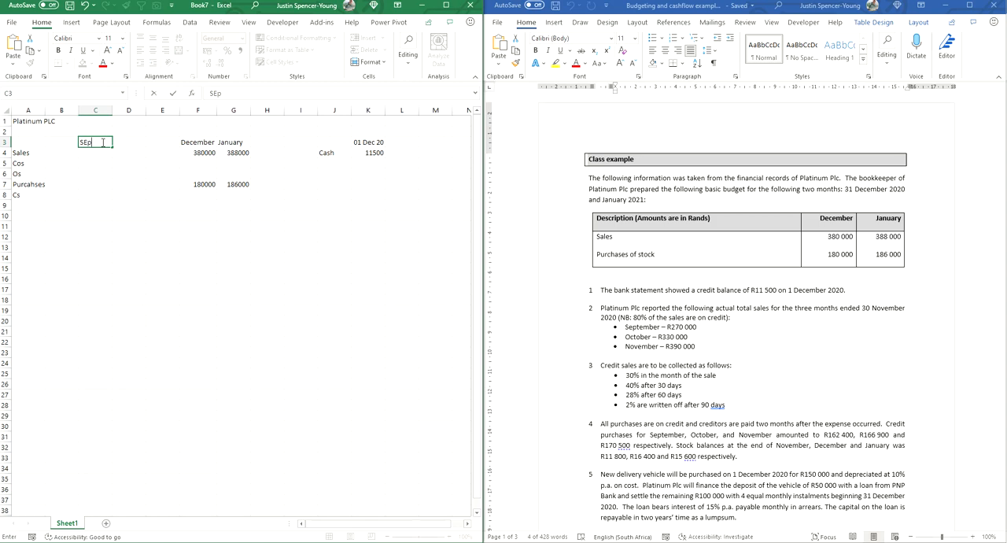
pyautogui.write('tember')
pyautogui.press('Tab')
pyautogui.write('October')
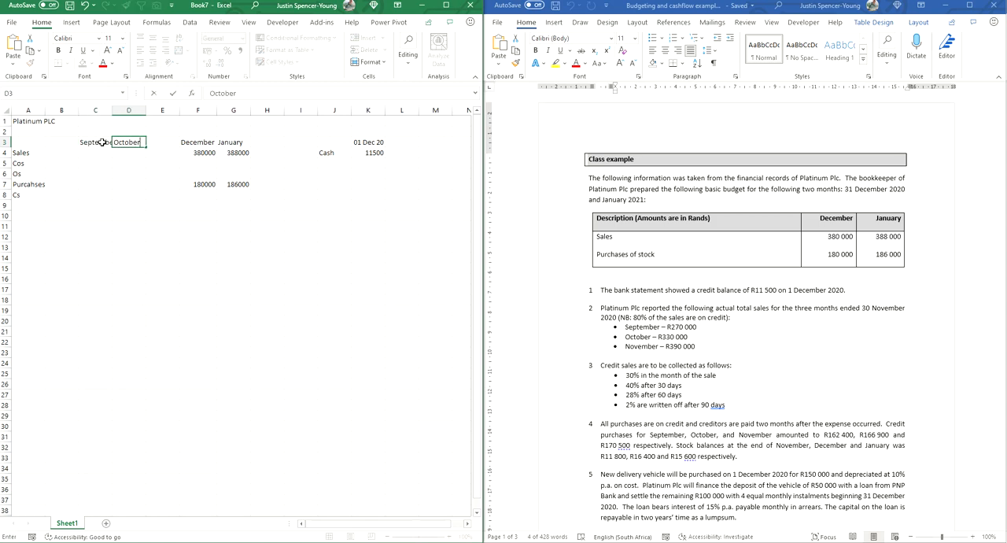
pyautogui.press('Tab')
pyautogui.write('N')
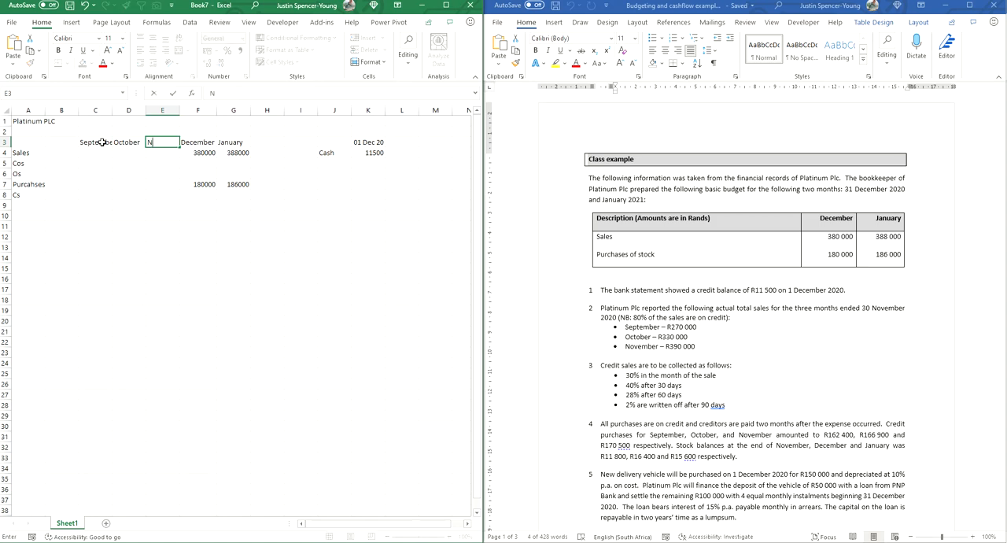
pyautogui.write('ovember')
pyautogui.press('Return')
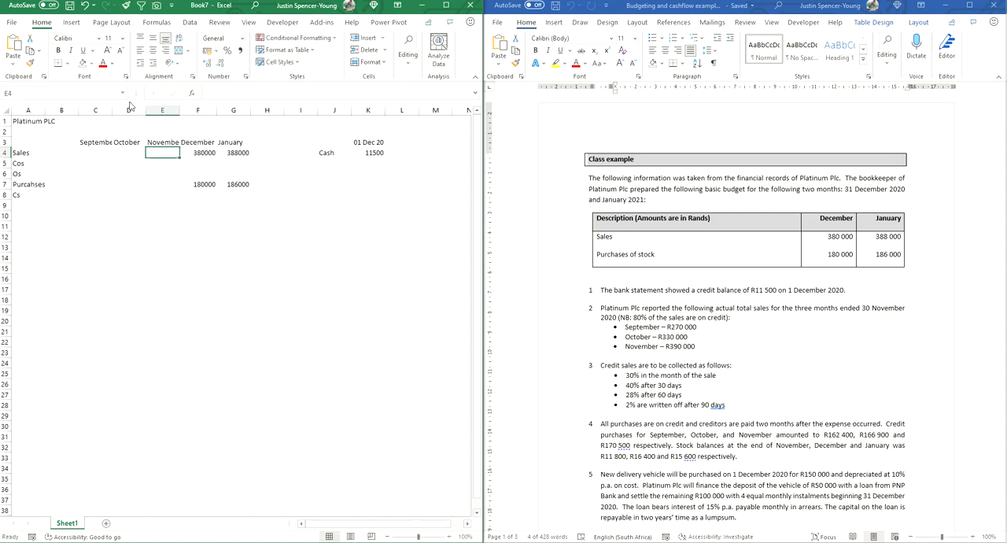
pyautogui.doubleClick(112, 109)
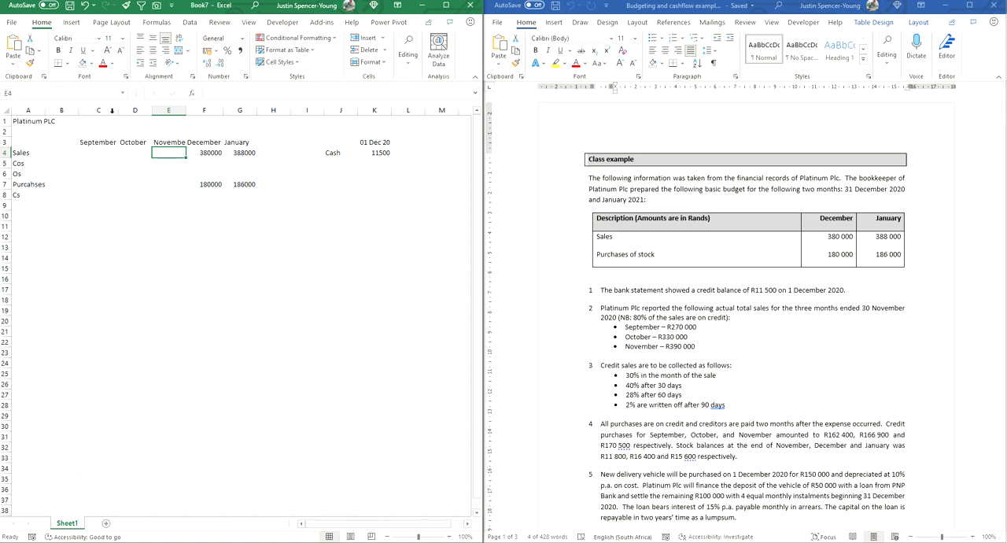
pyautogui.scroll(-5, 634, 388)
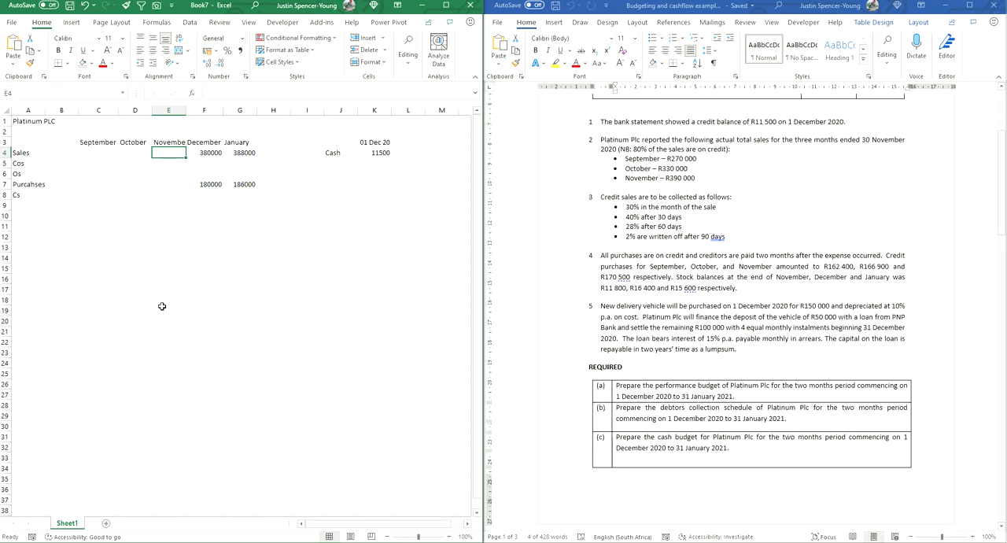
pyautogui.scroll(1, 594, 216)
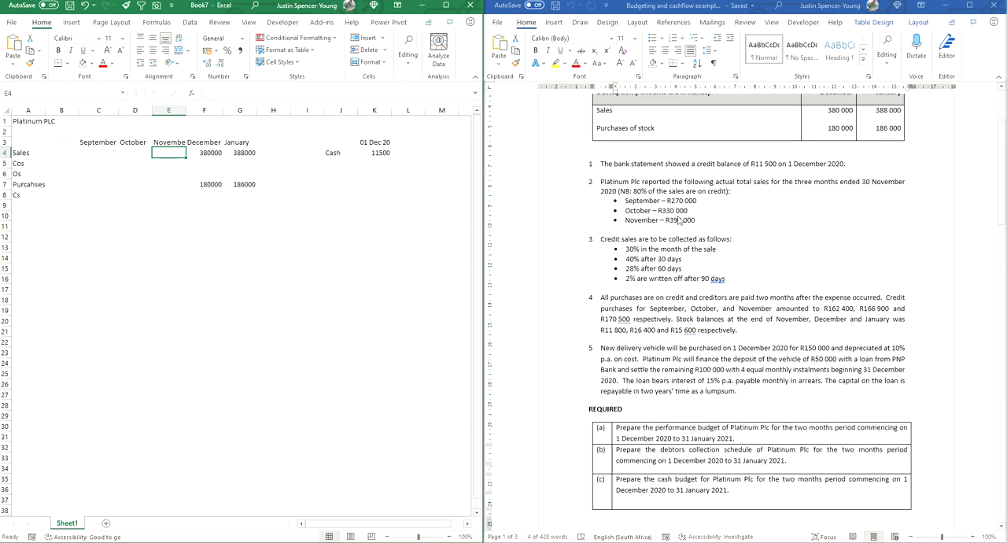
pyautogui.moveTo(98, 155); pyautogui.dragTo(162, 153)
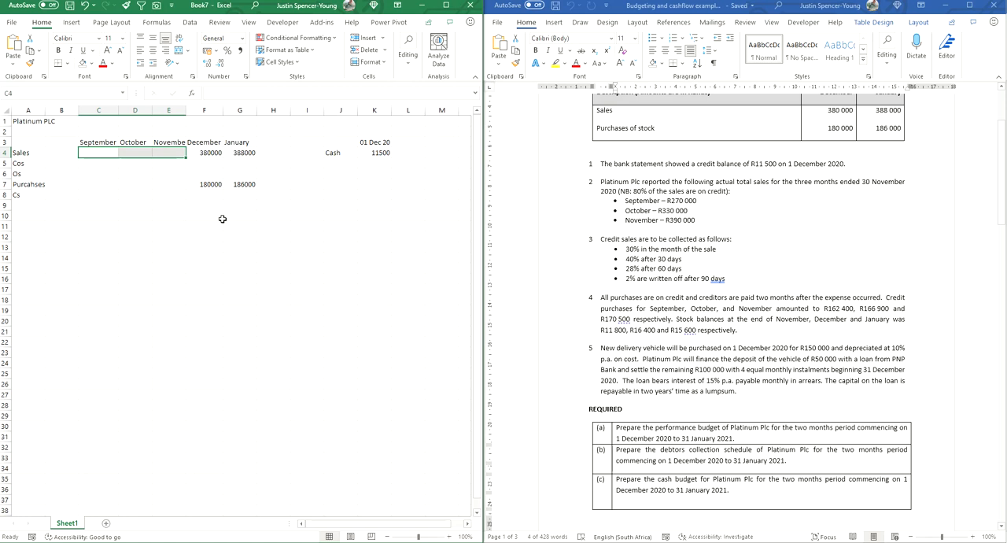
pyautogui.moveTo(206, 207); pyautogui.dragTo(233, 270)
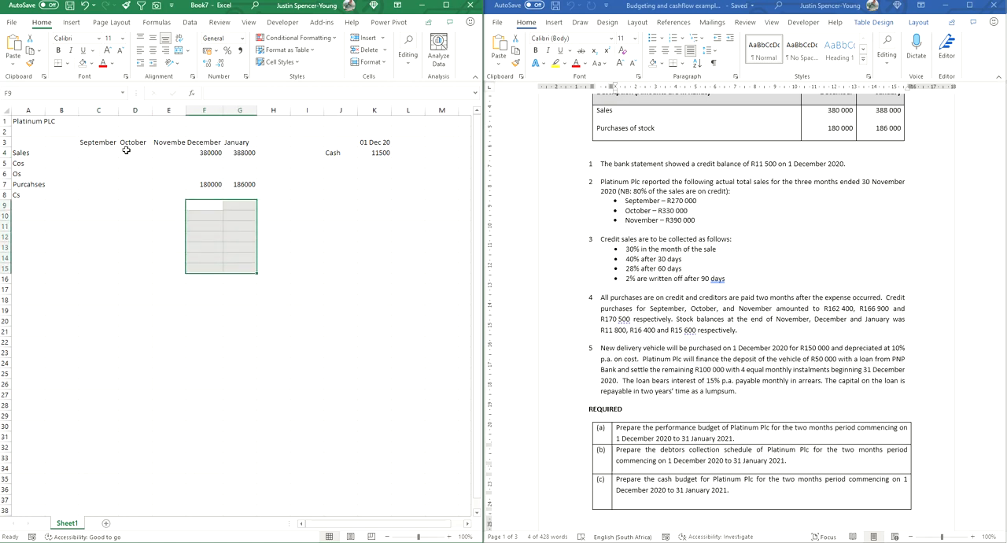
pyautogui.moveTo(91, 153); pyautogui.dragTo(159, 154)
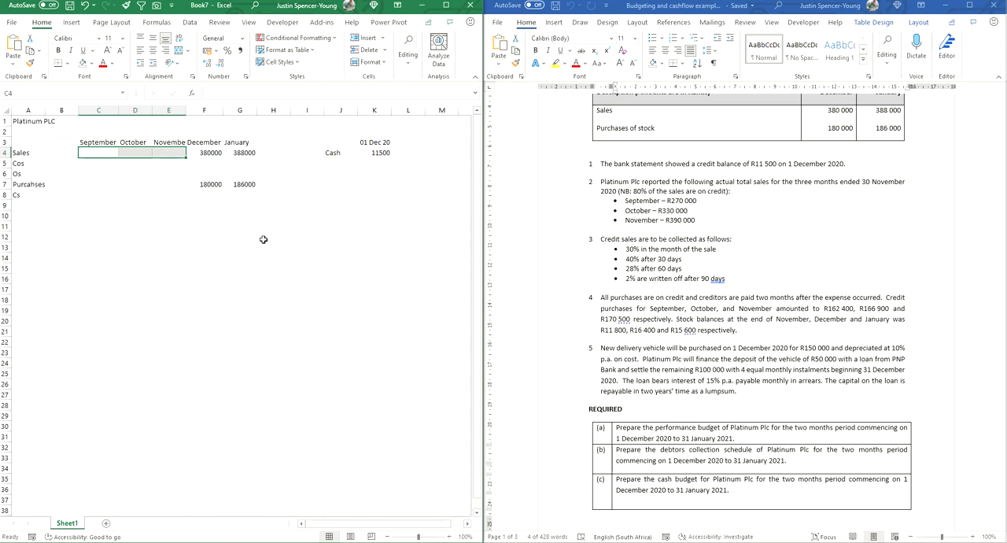
# Step: Enter the actual sales figures 270000 in C4, 330000 in D4 and 390000 in E4
pyautogui.click(96, 151)
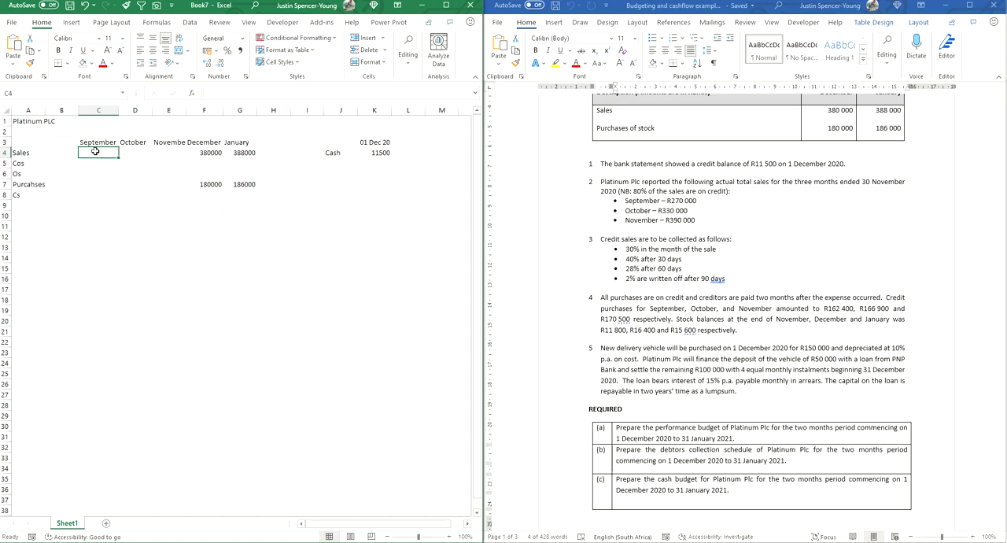
pyautogui.write('270000')
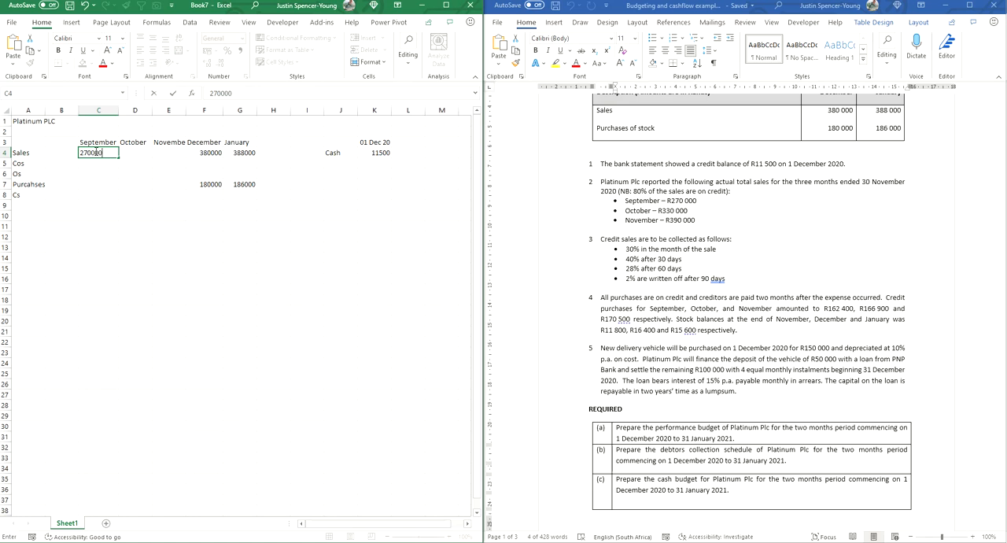
pyautogui.press('Tab')
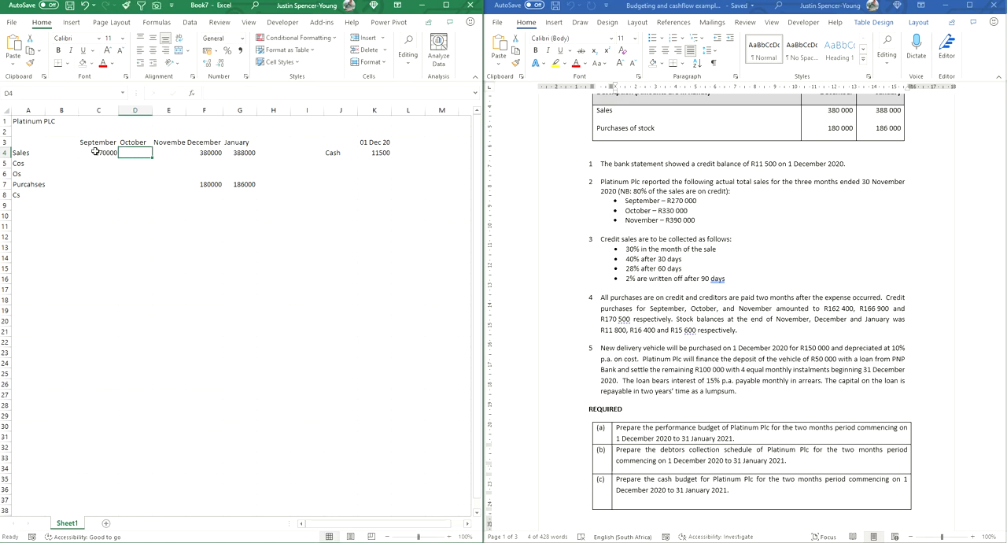
pyautogui.write('330000')
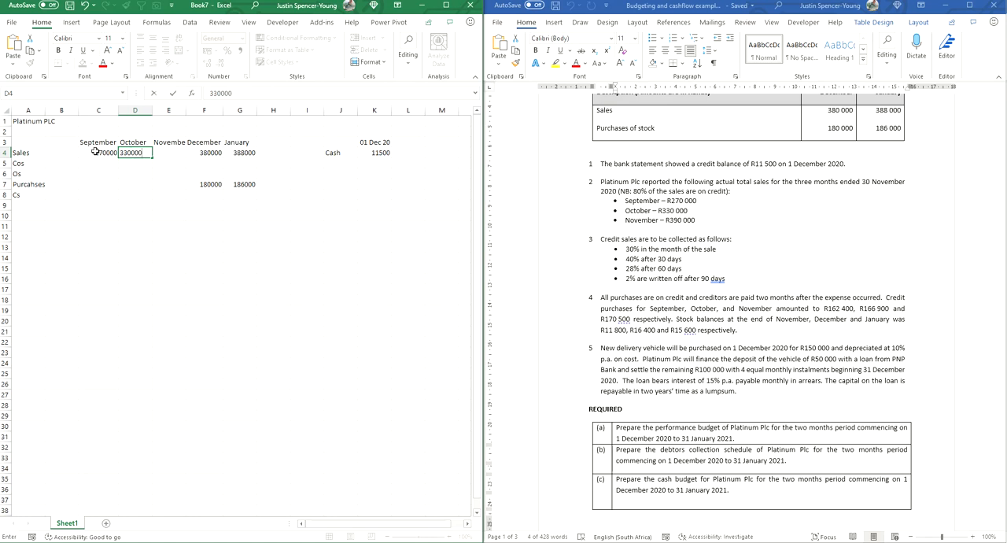
pyautogui.press('Tab')
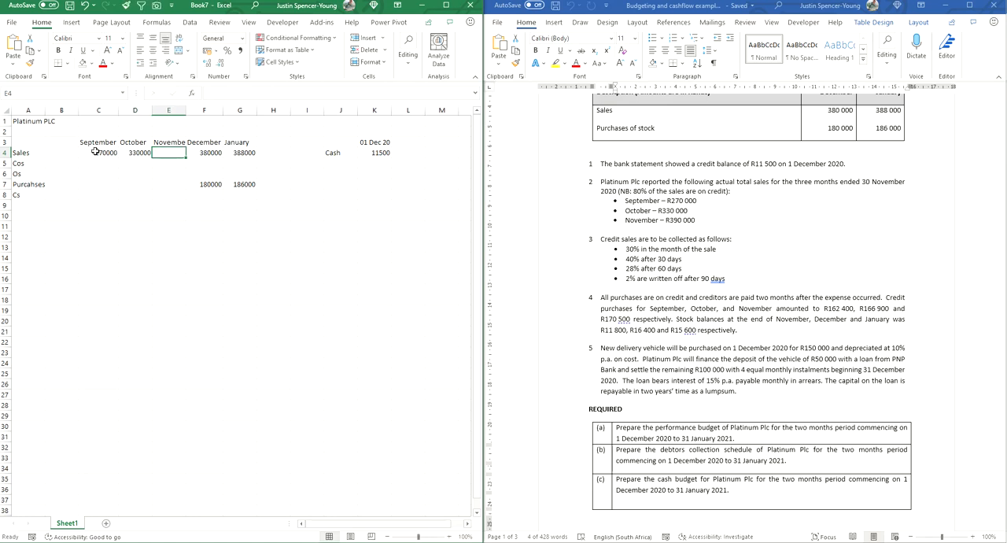
pyautogui.write('390000')
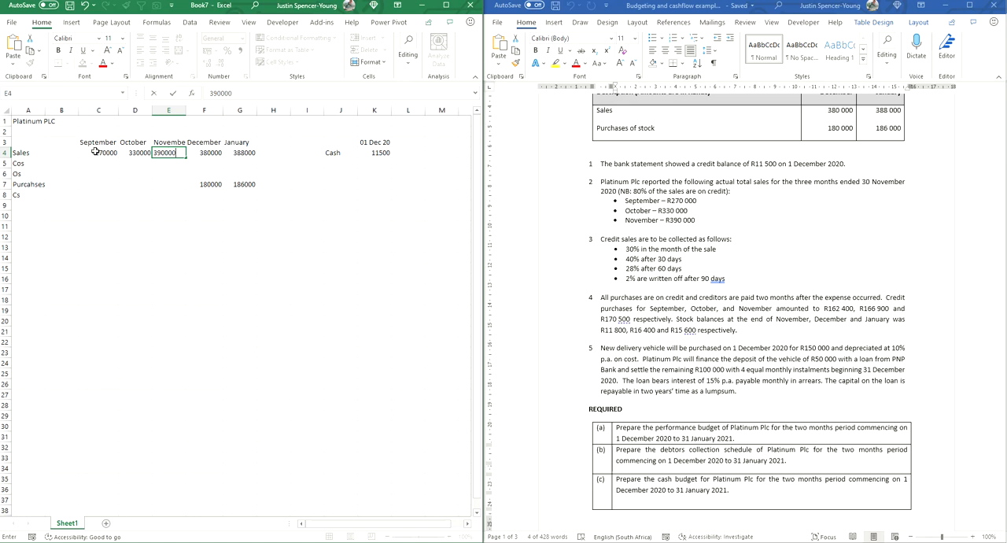
pyautogui.press('Tab')
# Step: Make the month headings in C3:G3 bold and fit columns C to G to their contents
pyautogui.moveTo(98, 143); pyautogui.dragTo(244, 141)
pyautogui.hotkey('ctrl', 'b')
pyautogui.moveTo(89, 110); pyautogui.dragTo(241, 110)
pyautogui.doubleClick(223, 110)
pyautogui.click(159, 225)
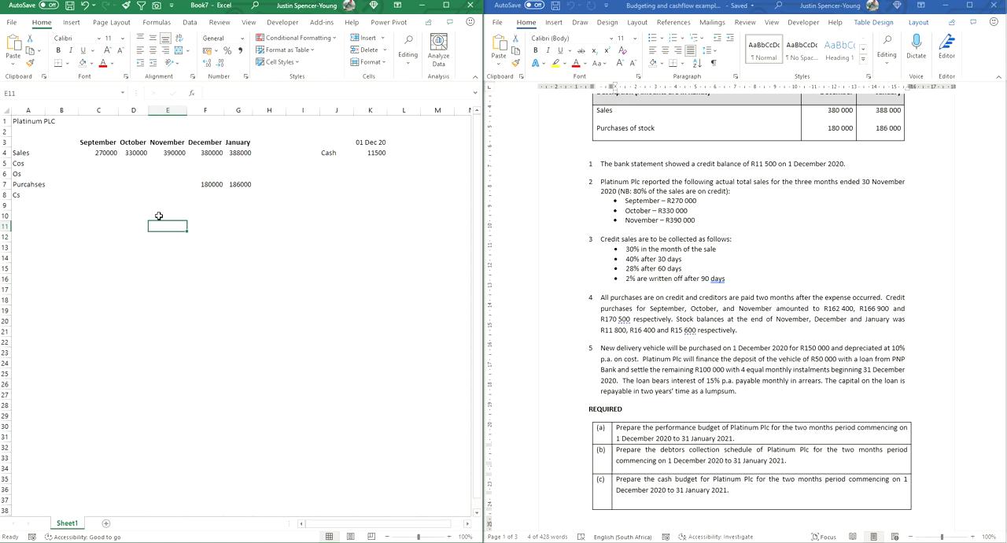
# Step: Format the range C4:G28 with thousands separators and no decimal places
pyautogui.moveTo(98, 154); pyautogui.dragTo(254, 408)
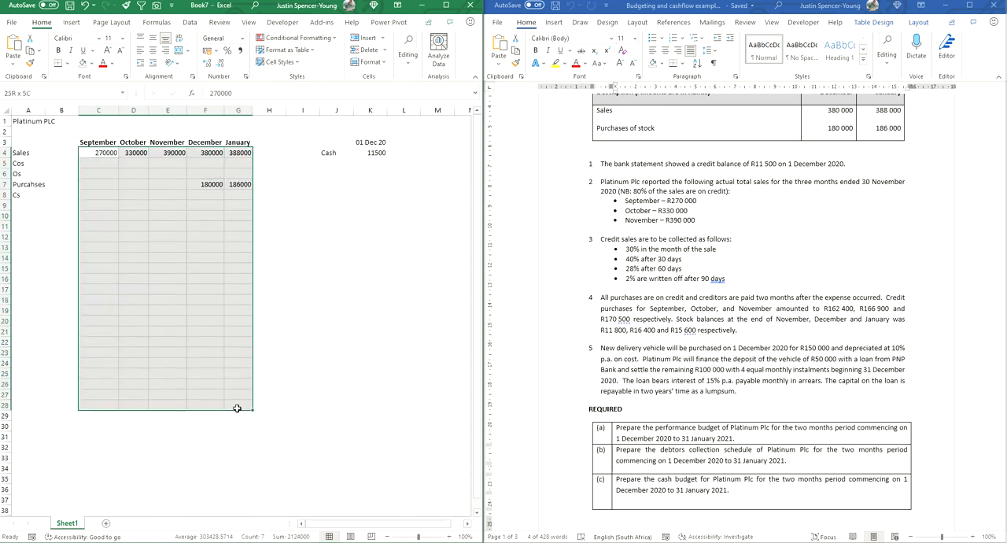
pyautogui.click(240, 50)
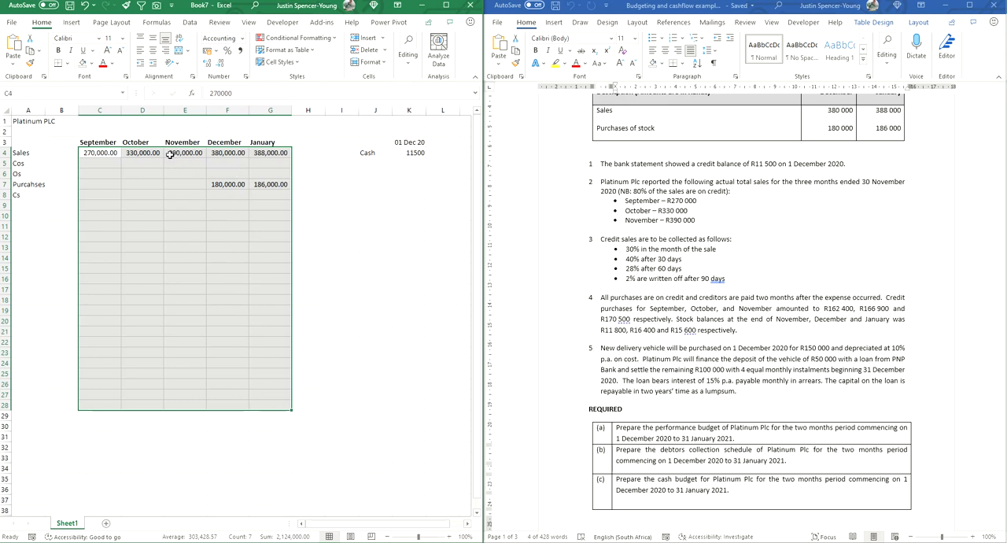
pyautogui.click(218, 63)
pyautogui.click(219, 63)
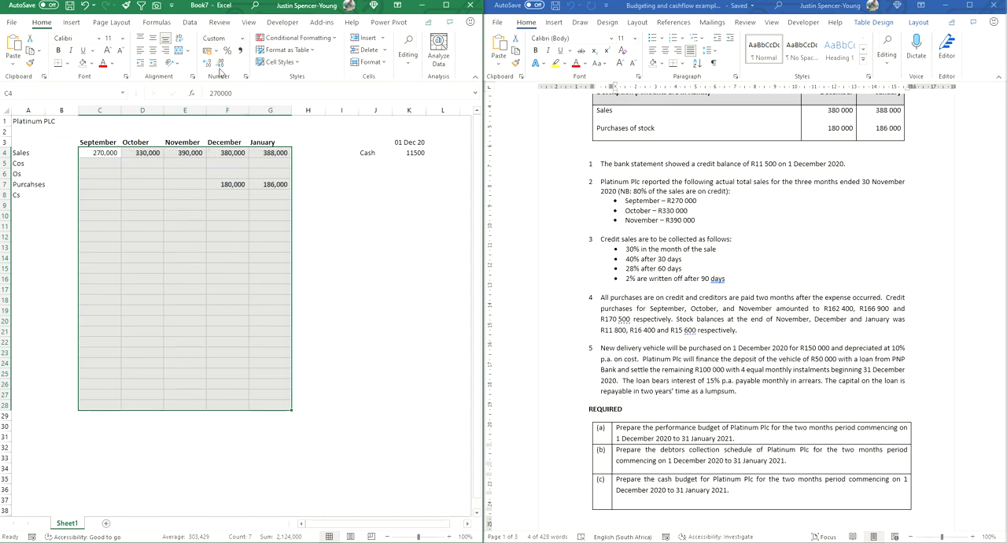
pyautogui.click(174, 281)
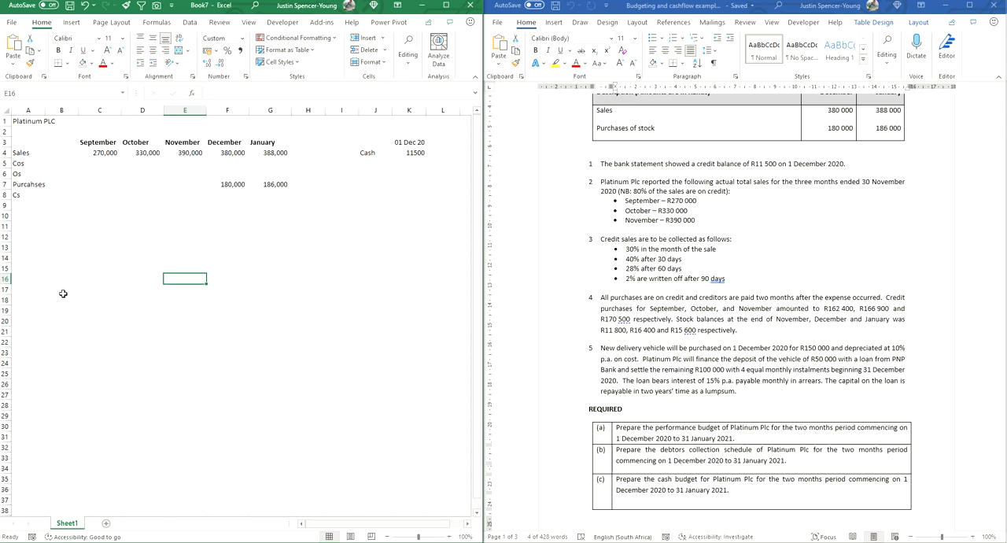
# Step: Label cell A16 Creadit sales and enter 80% in C16
pyautogui.click(24, 281)
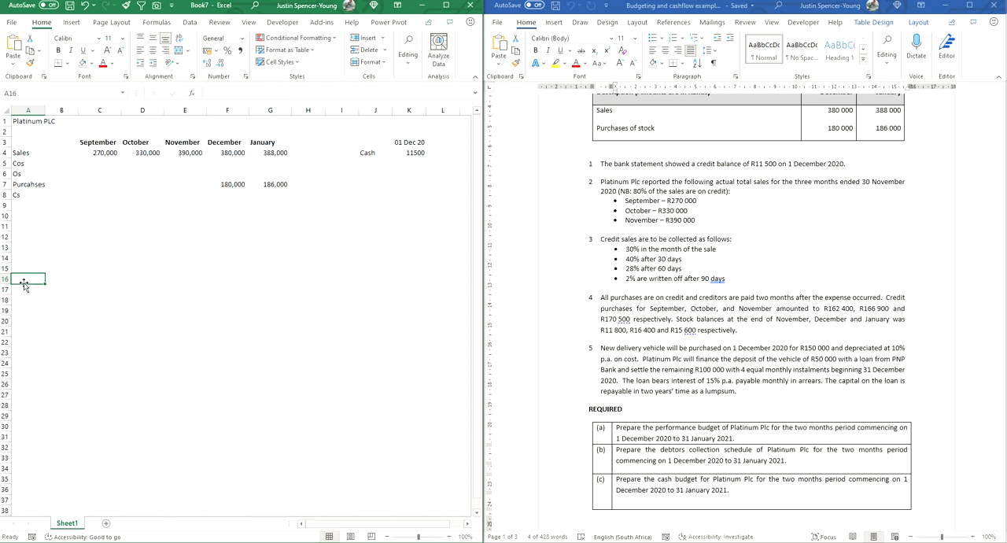
pyautogui.write('Creadit')
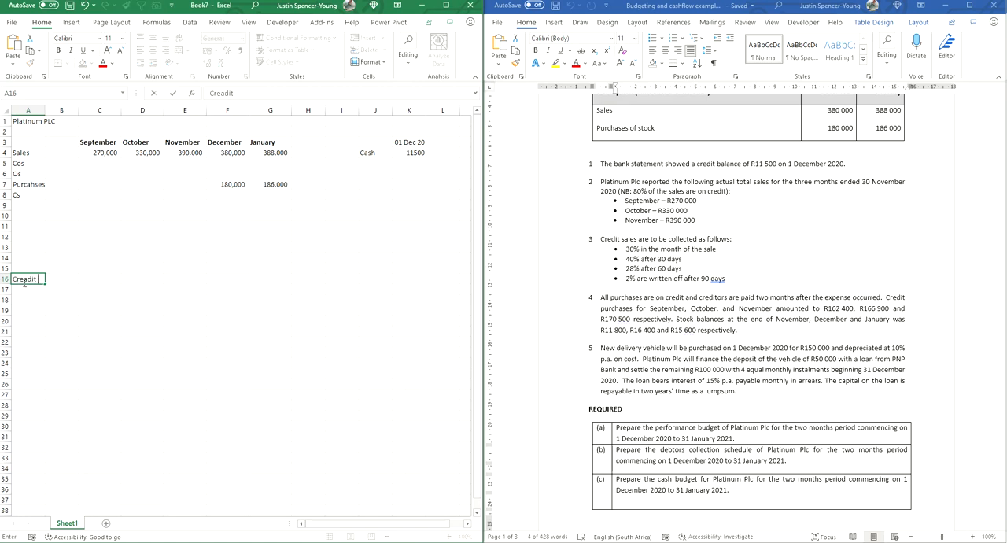
pyautogui.write(' sales')
pyautogui.press('Tab')
pyautogui.press('Tab')
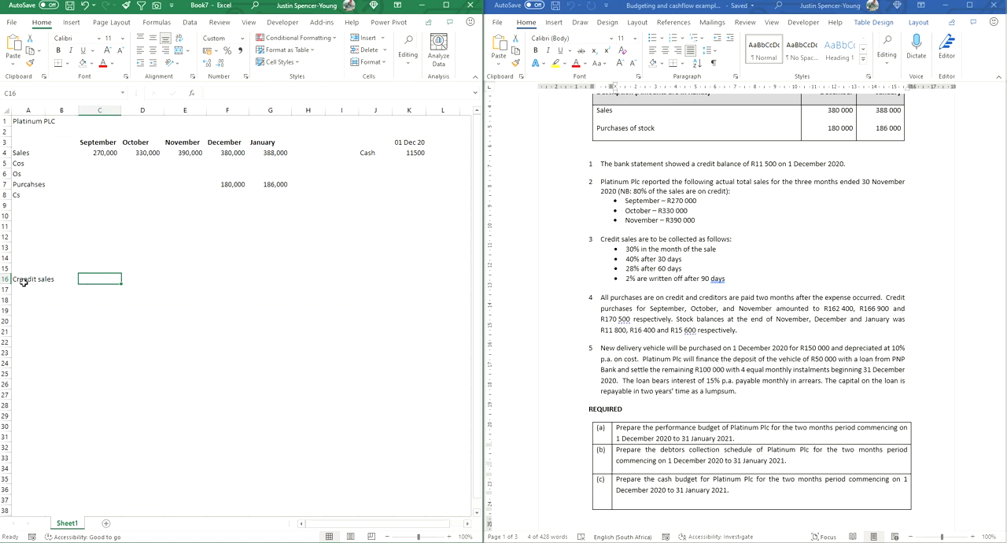
pyautogui.write('80%')
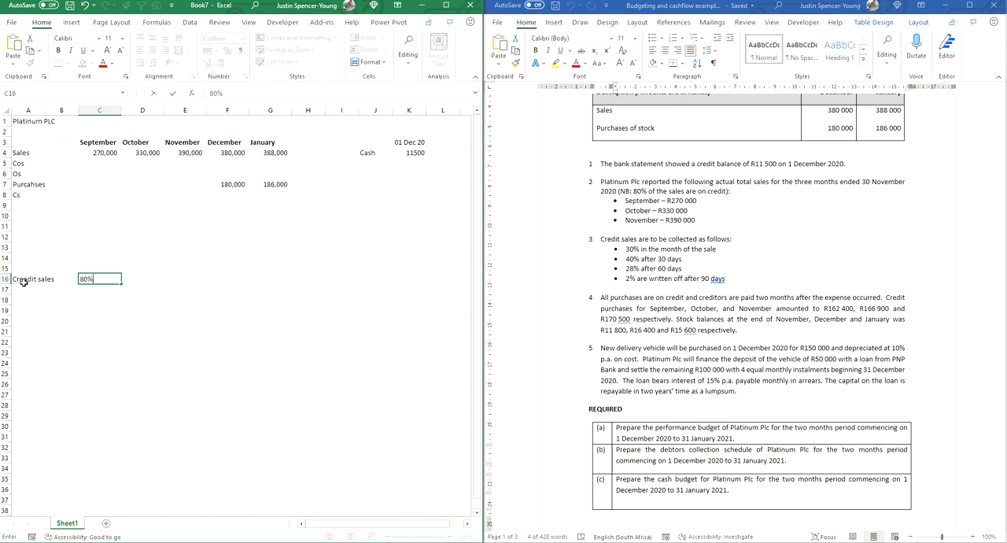
pyautogui.press('Return')
pyautogui.press('Up')
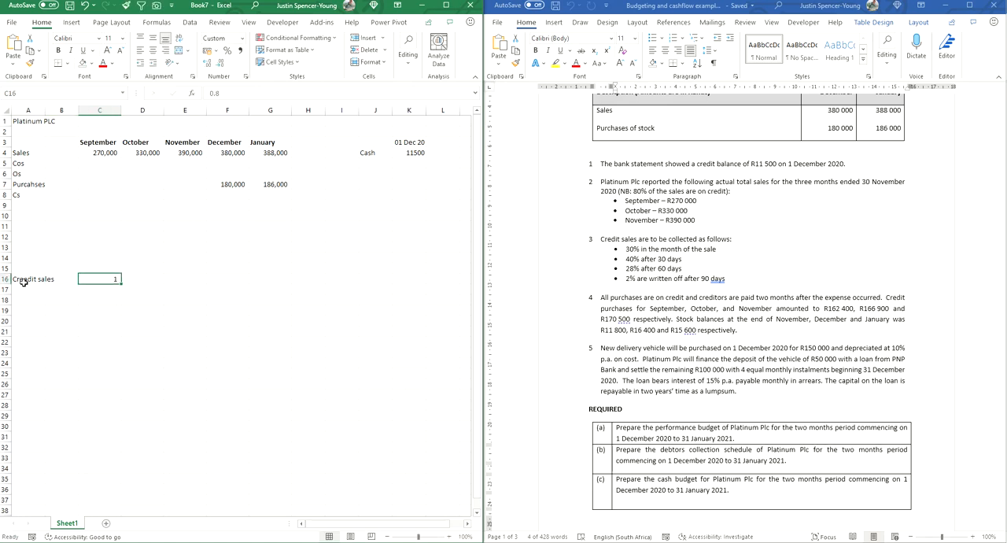
# Step: Format C16 as a percentage and fill it across the row to G16
pyautogui.hotkey('ctrl', 'shift', '5')
pyautogui.hotkey('shift', 'Right')
pyautogui.hotkey('shift', 'Right')
pyautogui.hotkey('shift', 'Right')
pyautogui.hotkey('shift', 'Right')
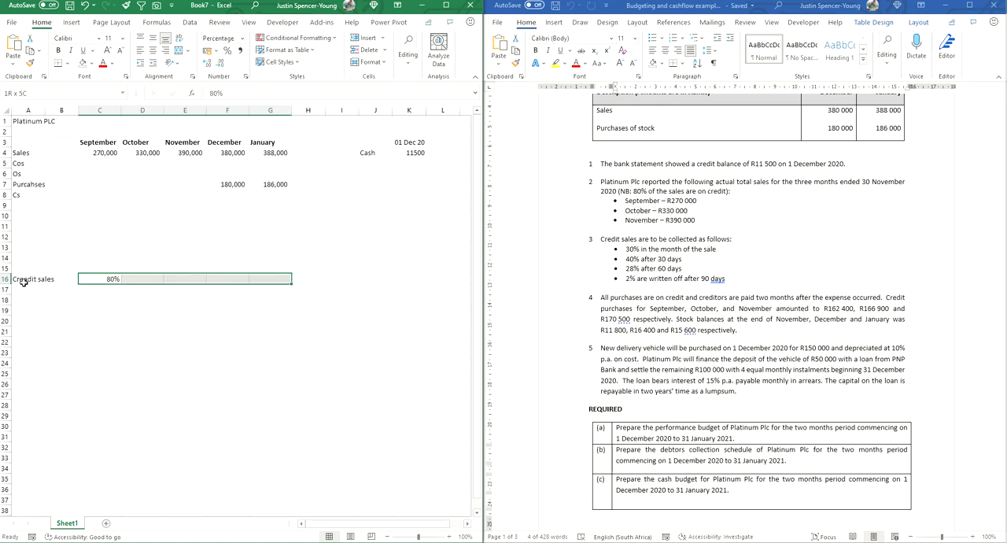
pyautogui.hotkey('ctrl', 'r')
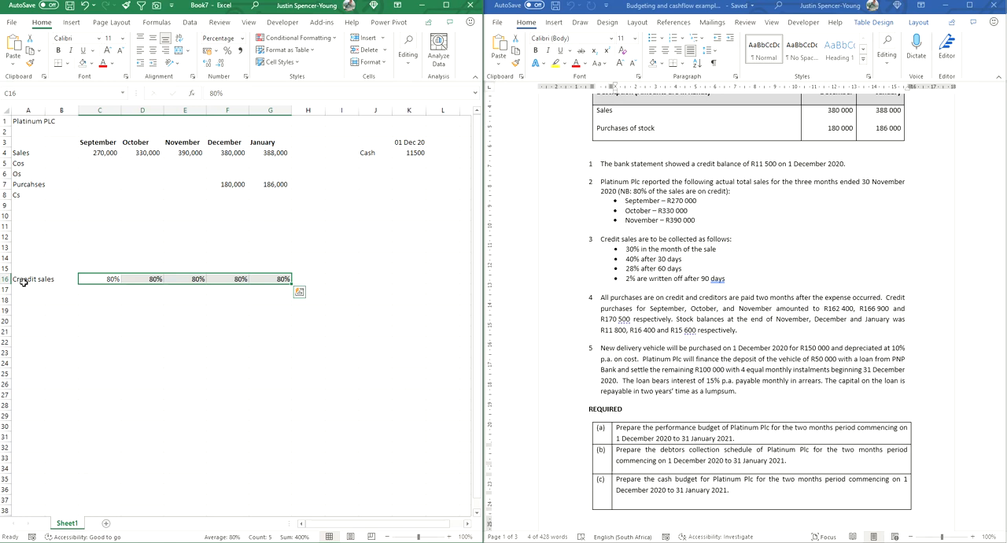
# Step: Fit column A to its contents and correct the label in A16 to Credit sales
pyautogui.click(631, 252)
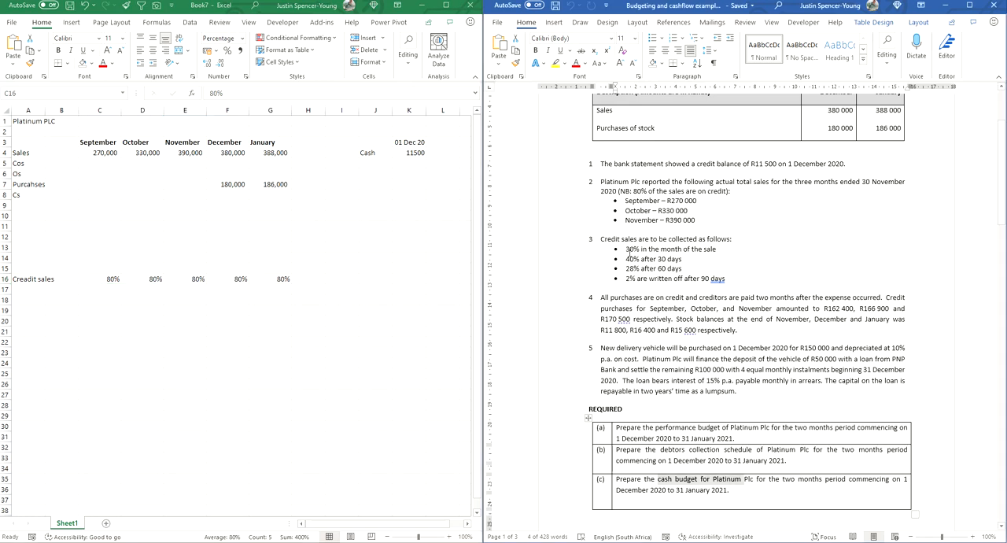
pyautogui.moveTo(604, 241); pyautogui.dragTo(731, 243)
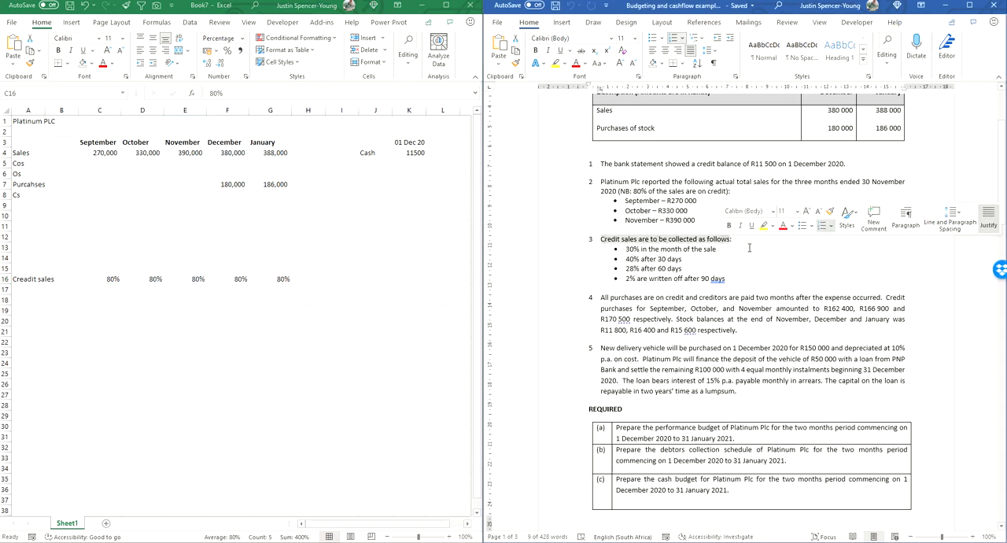
pyautogui.doubleClick(45, 109)
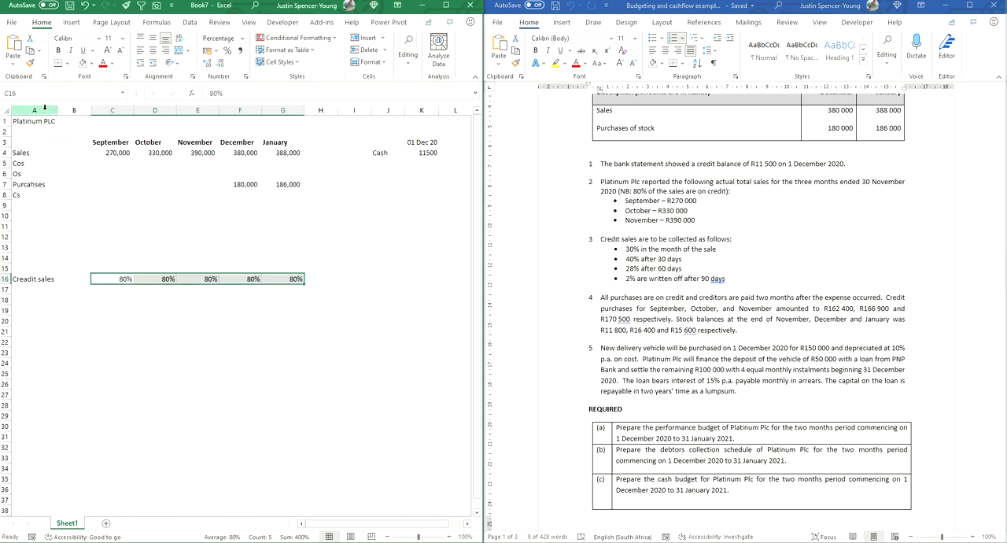
pyautogui.click(170, 352)
pyautogui.click(30, 282)
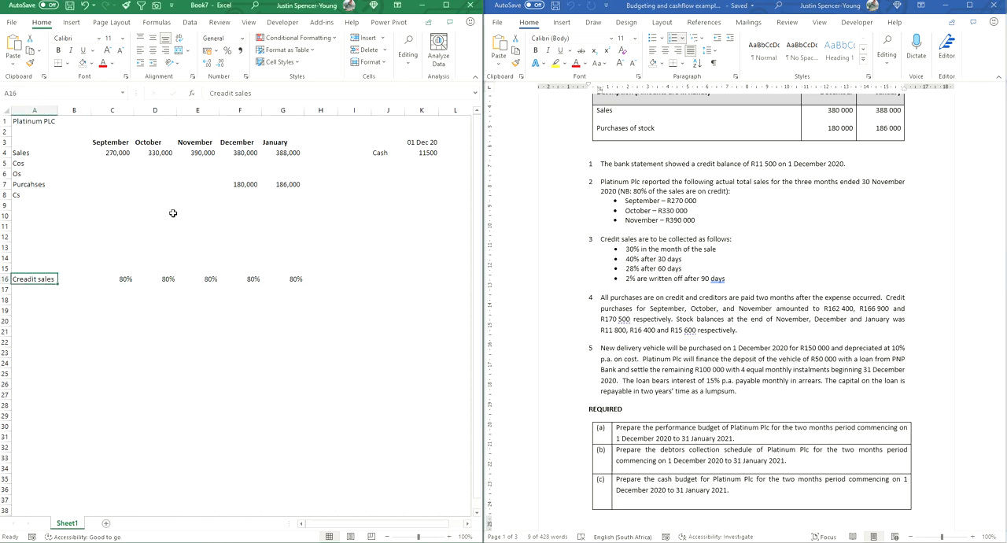
pyautogui.click(225, 93)
pyautogui.press('BackSpace')
pyautogui.click(47, 312)
# Step: Label cell A17 Cash Sales and enter 20% in C17
pyautogui.click(30, 290)
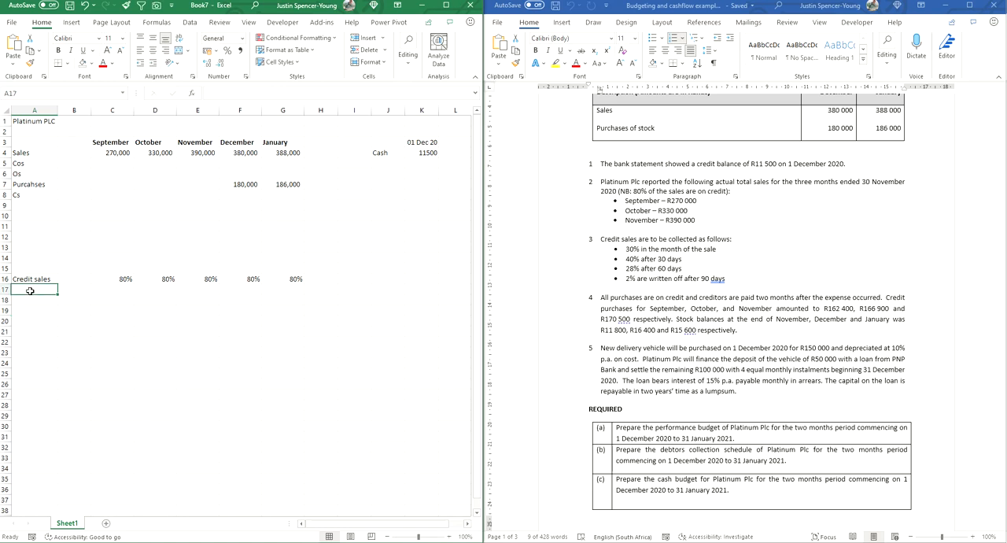
pyautogui.write('Cash Sales')
pyautogui.press('Tab')
pyautogui.press('Tab')
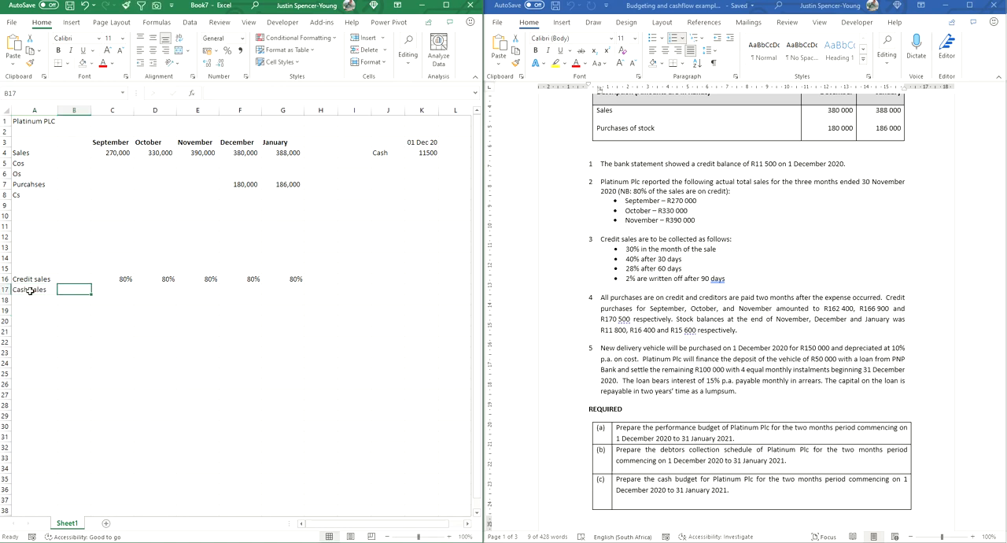
pyautogui.write('20%')
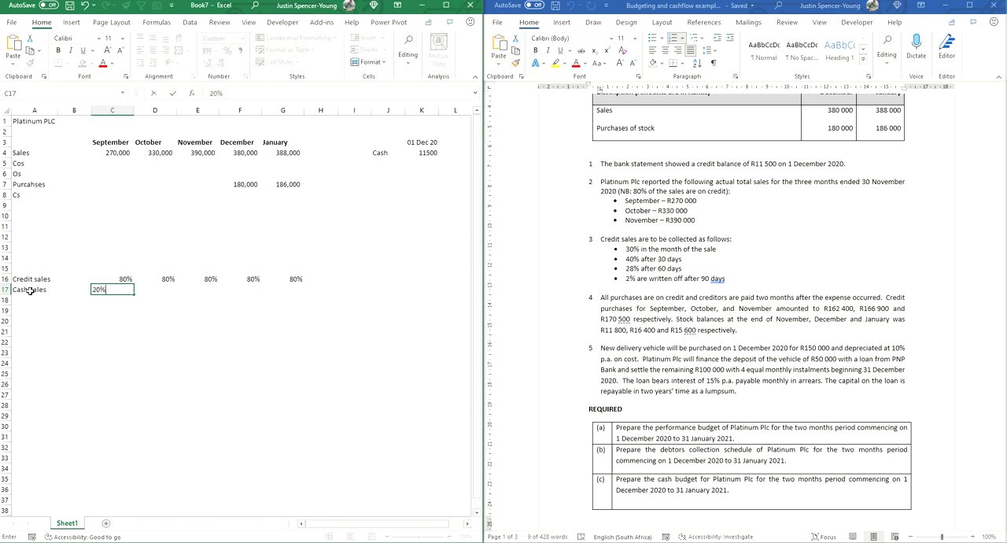
pyautogui.press('Tab')
# Step: Format C17 as a percentage and fill it across the row to G17
pyautogui.press('Left')
pyautogui.hotkey('ctrl', 'shift', '5')
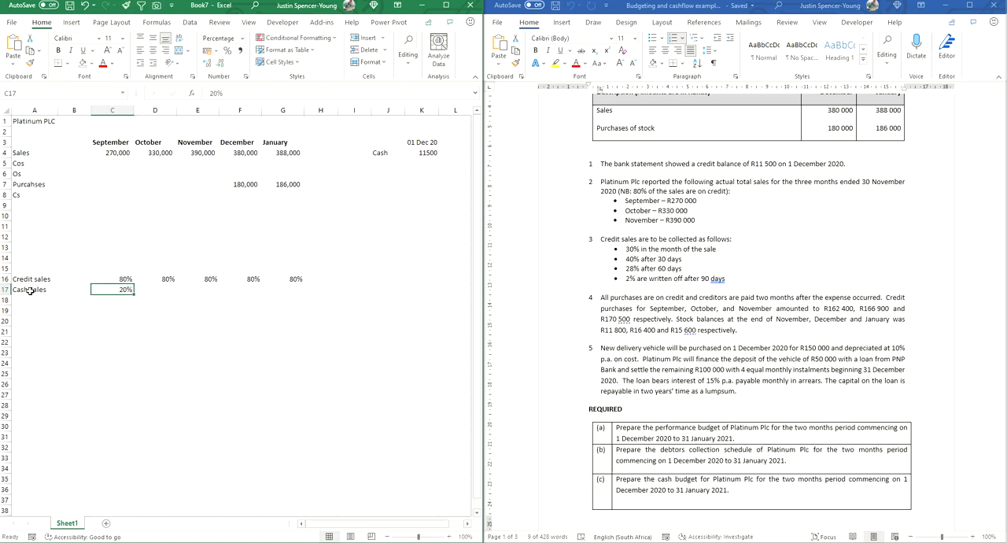
pyautogui.hotkey('shift', 'Right')
pyautogui.hotkey('shift', 'Right')
pyautogui.hotkey('shift', 'Right')
pyautogui.hotkey('shift', 'Right')
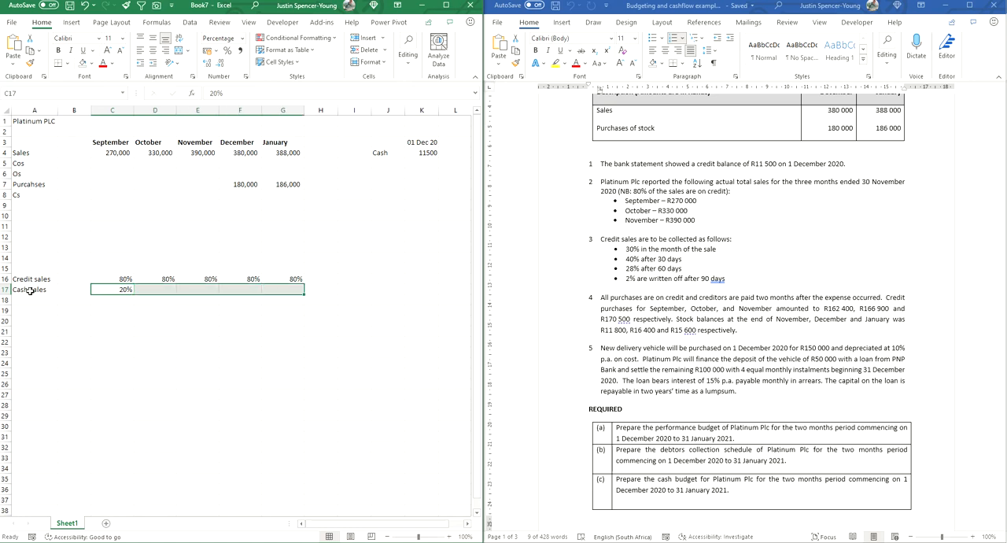
pyautogui.hotkey('ctrl', 'r')
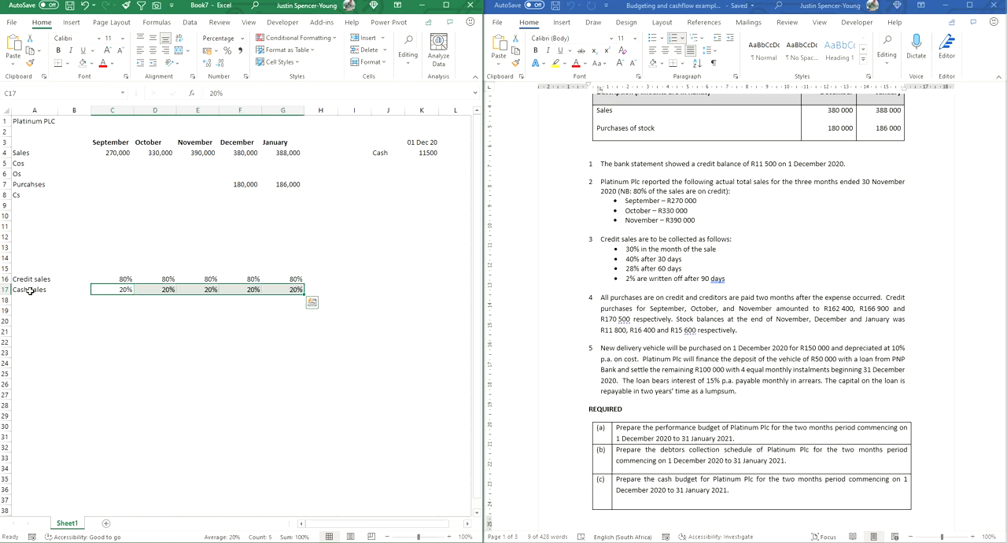
# Step: Label cell A19 Current and enter 30% in C19 as the share collected in the month of sale
pyautogui.press('Down')
pyautogui.press('Left')
pyautogui.press('Left')
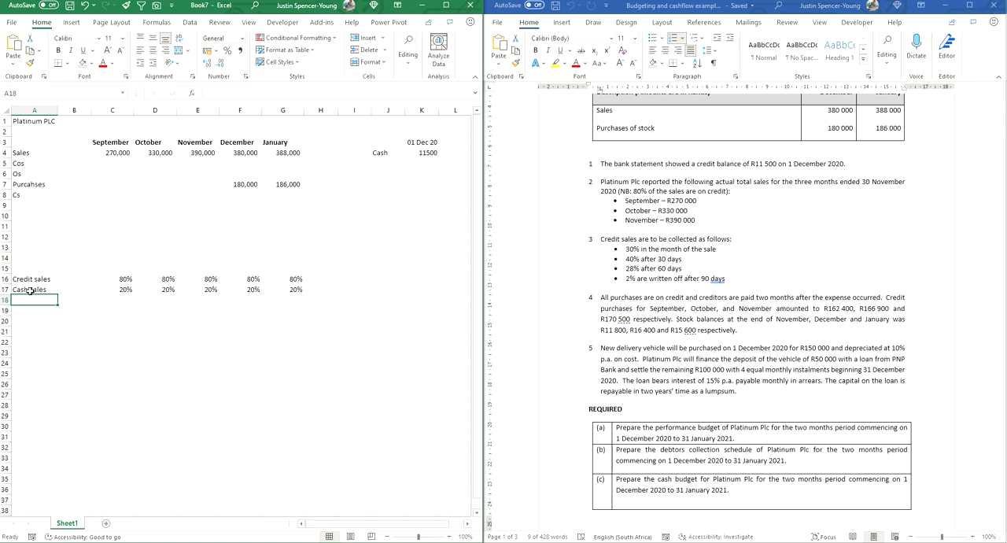
pyautogui.press('Down')
pyautogui.write('Current')
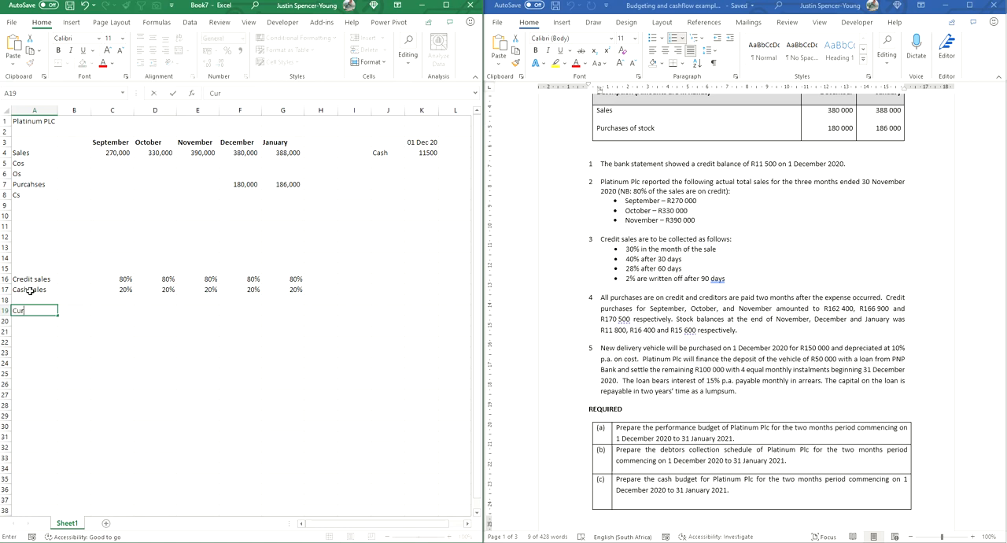
pyautogui.press('Tab')
pyautogui.press('Tab')
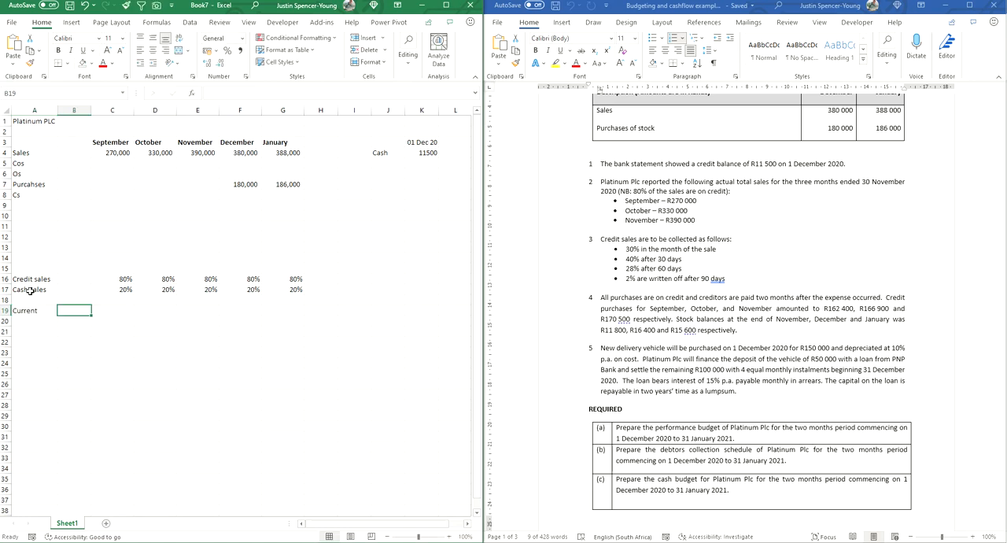
pyautogui.write('30')
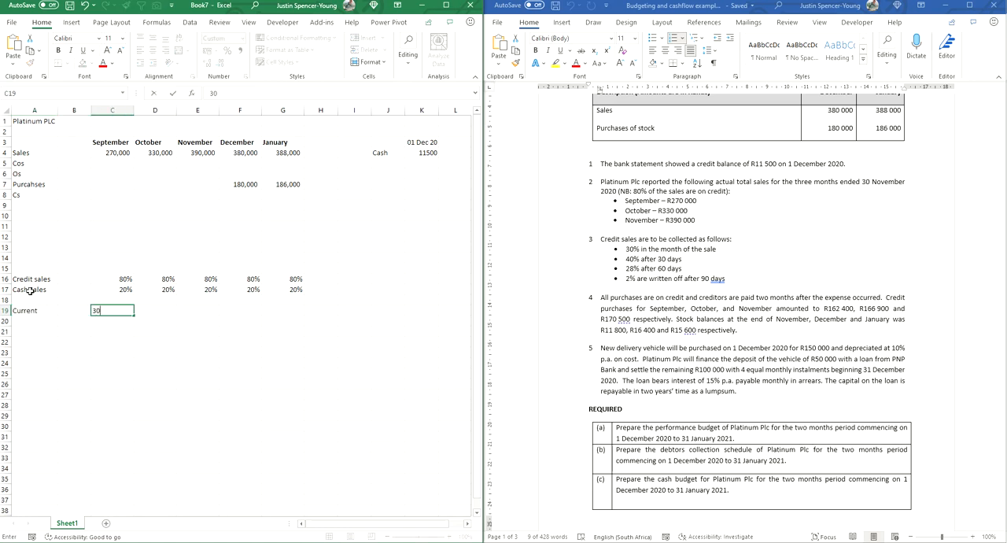
pyautogui.write('%')
pyautogui.press('Return')
# Step: Format the current-month collection rate in C19 as a percentage
pyautogui.press('Up')
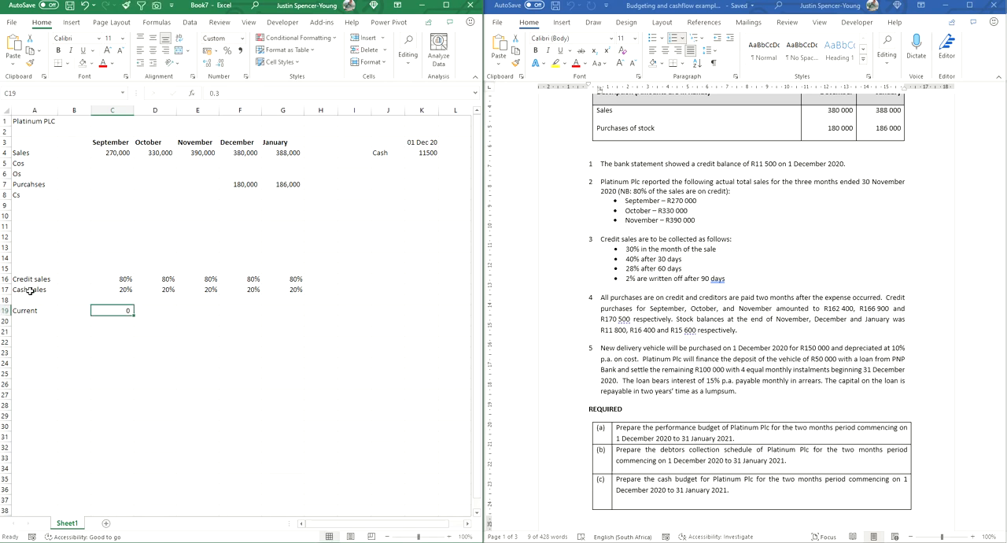
pyautogui.press('alt')
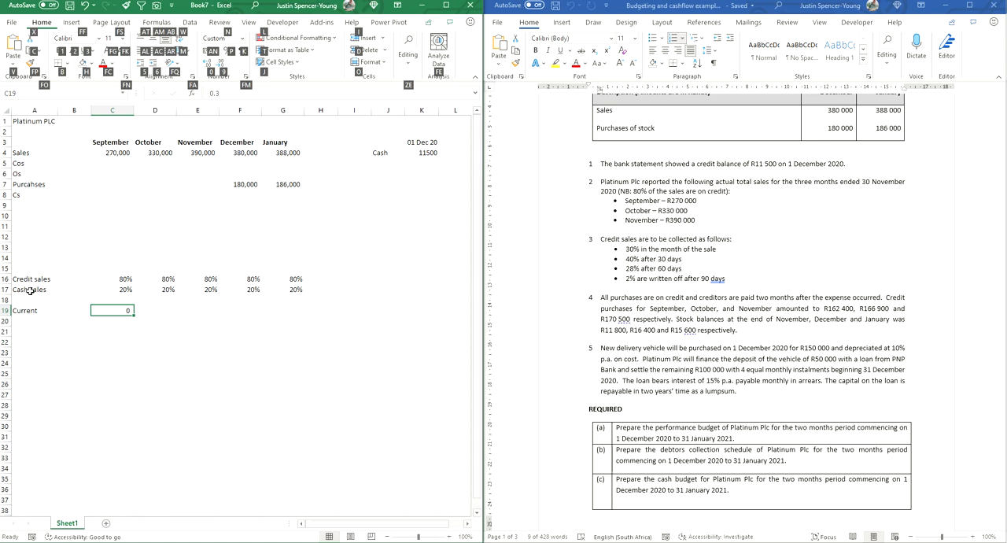
pyautogui.press('p')
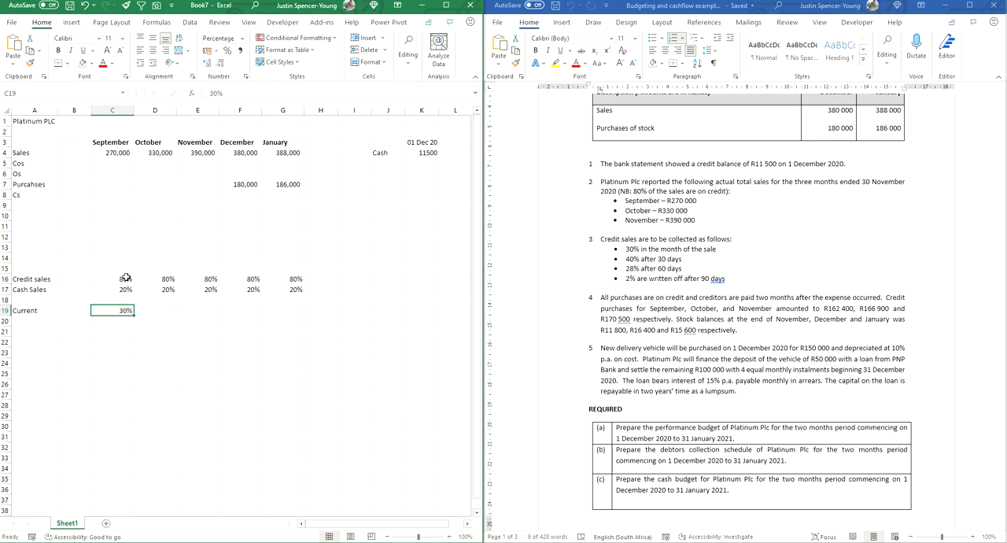
pyautogui.click(116, 152)
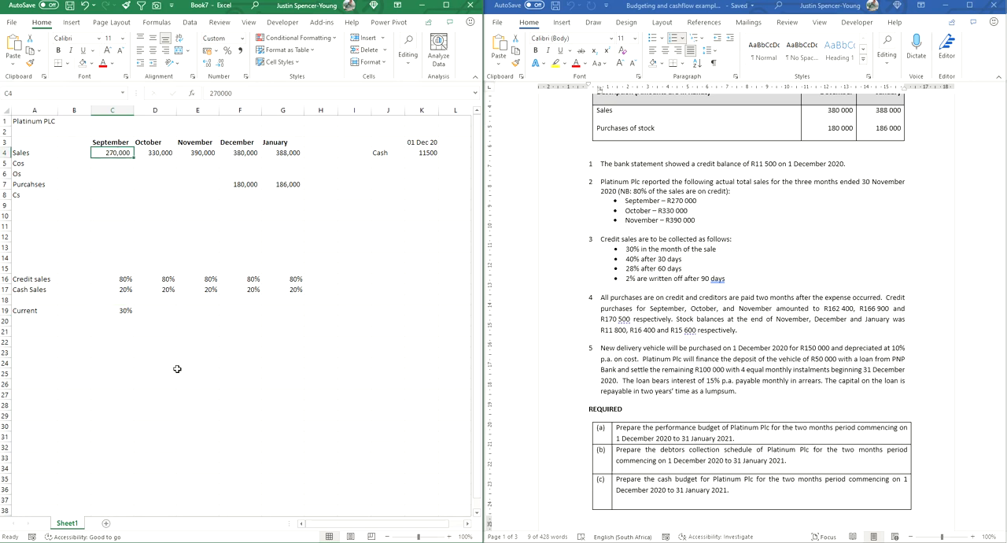
pyautogui.click(123, 313)
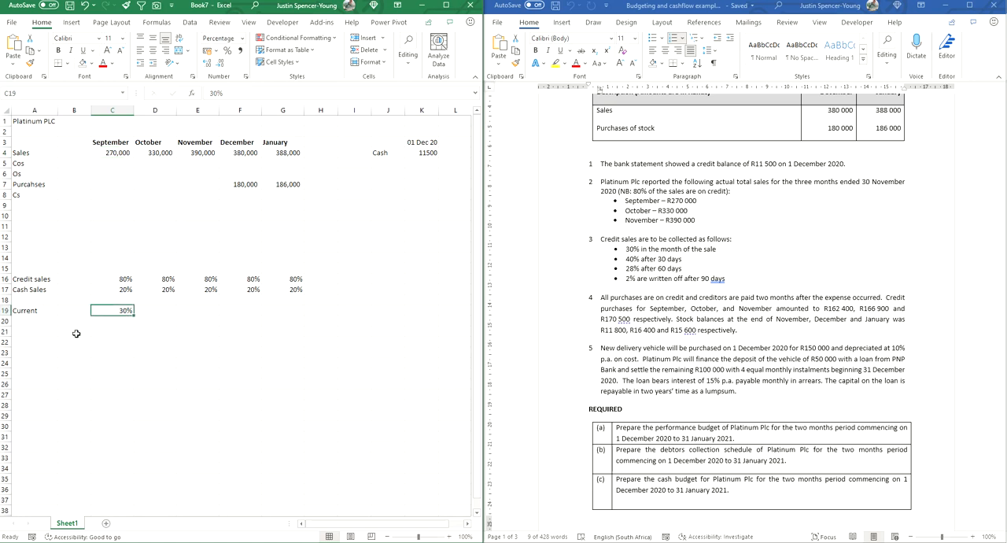
# Step: Label cell A20 30 days and enter 40% in C20
pyautogui.click(35, 323)
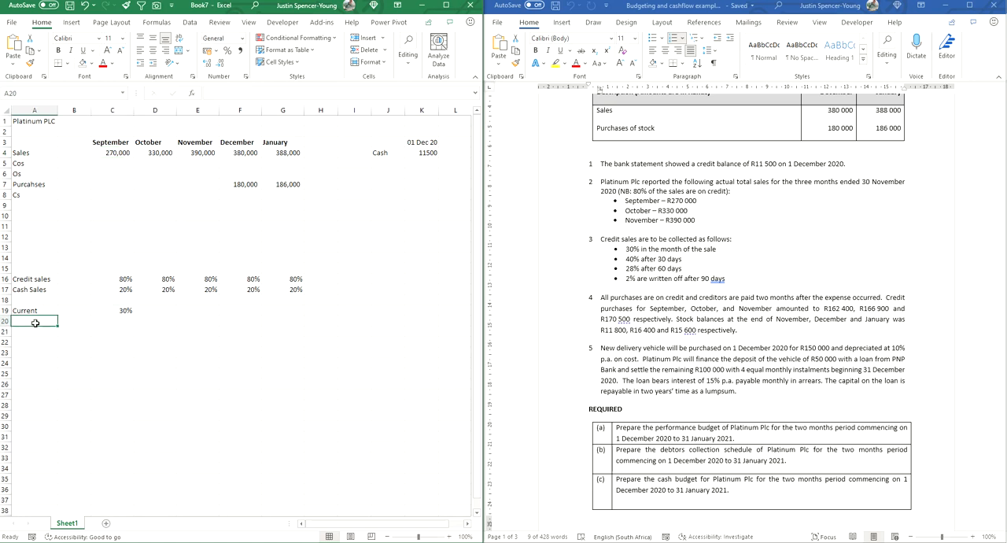
pyautogui.write('30 days')
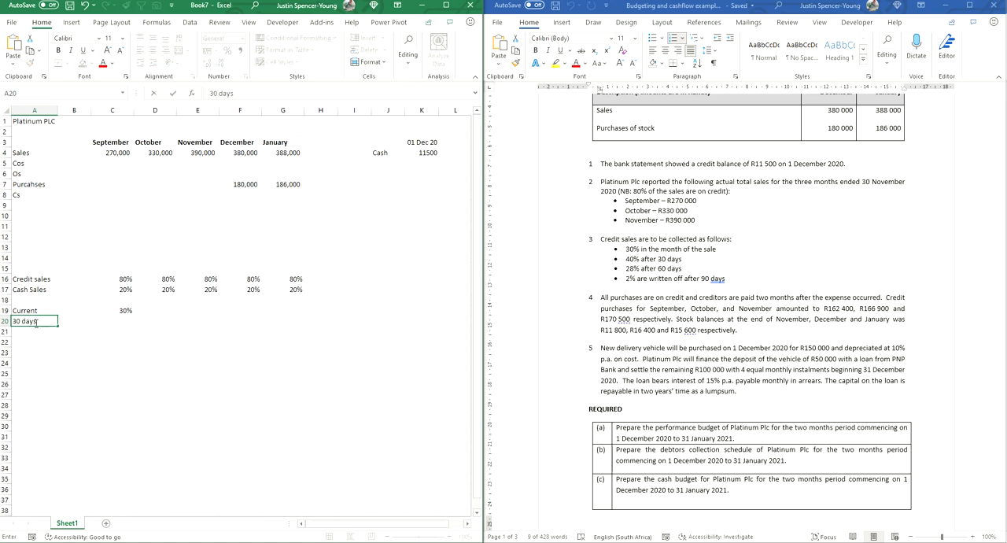
pyautogui.press('Tab')
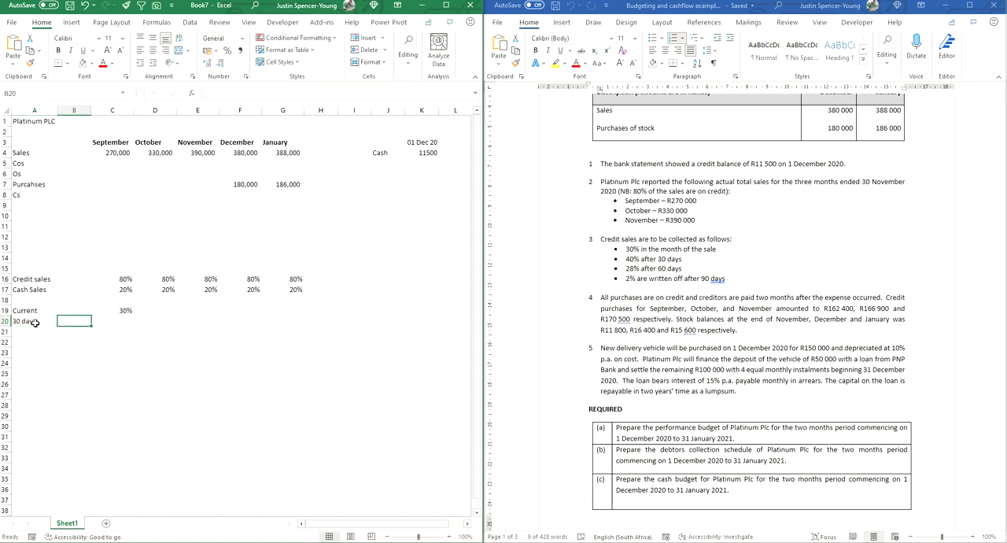
pyautogui.press('Tab')
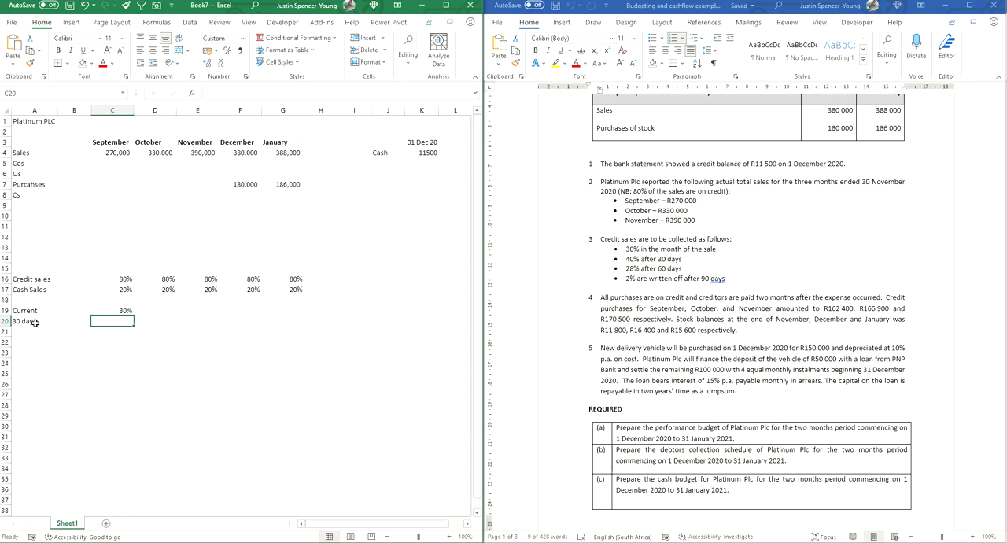
pyautogui.write('40%')
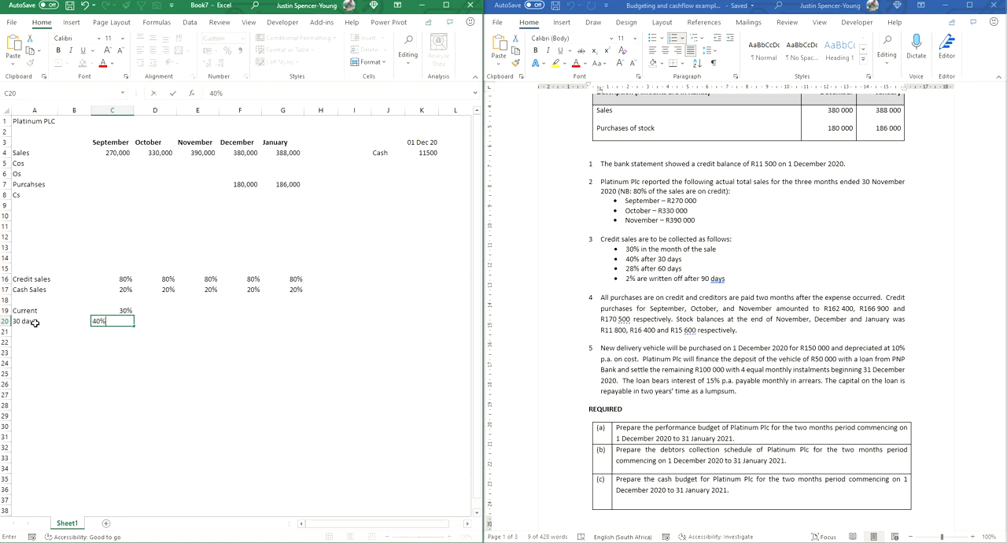
pyautogui.press('Return')
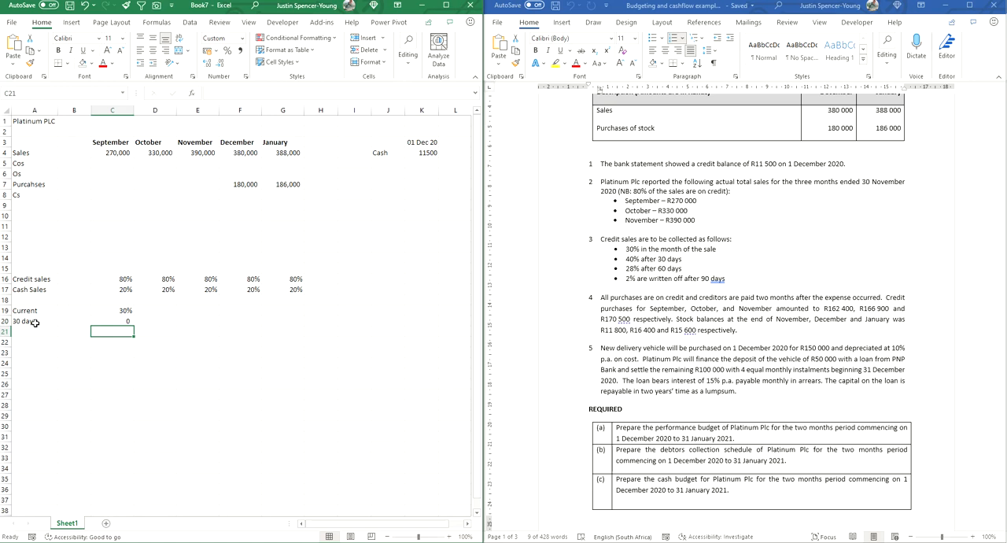
# Step: Add the 60 days row with its label in A21 and 28% in C21, clearing the stray entry from B21
pyautogui.press('Left')
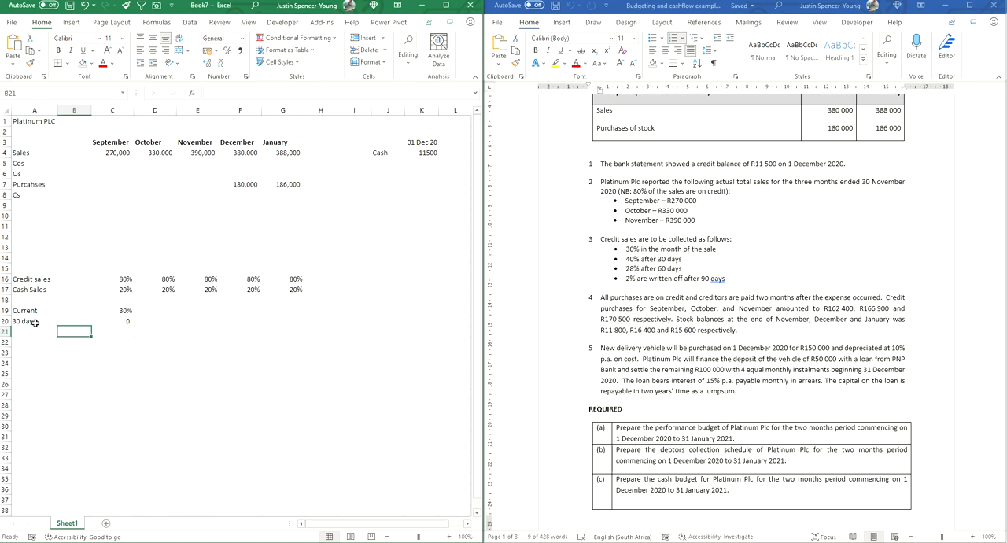
pyautogui.write('60')
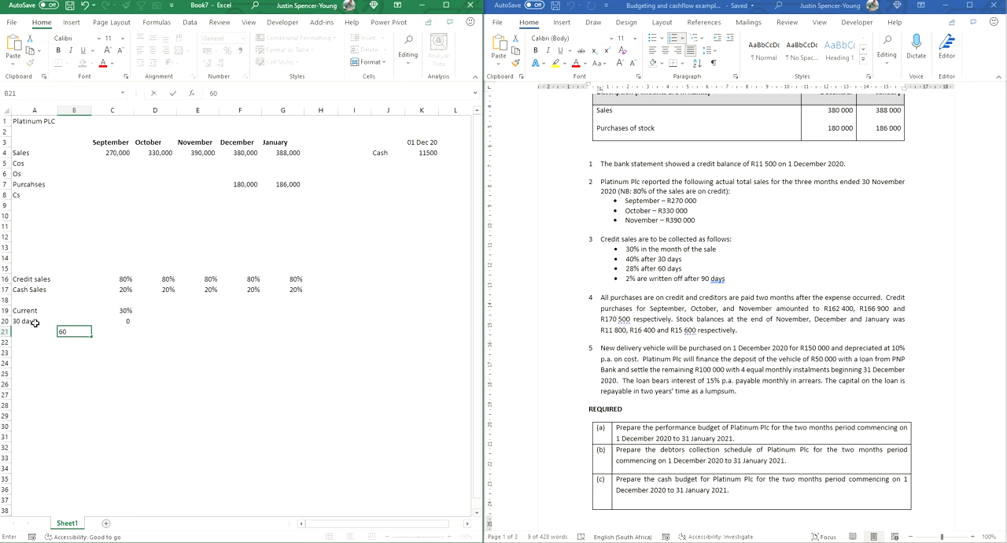
pyautogui.press('Left')
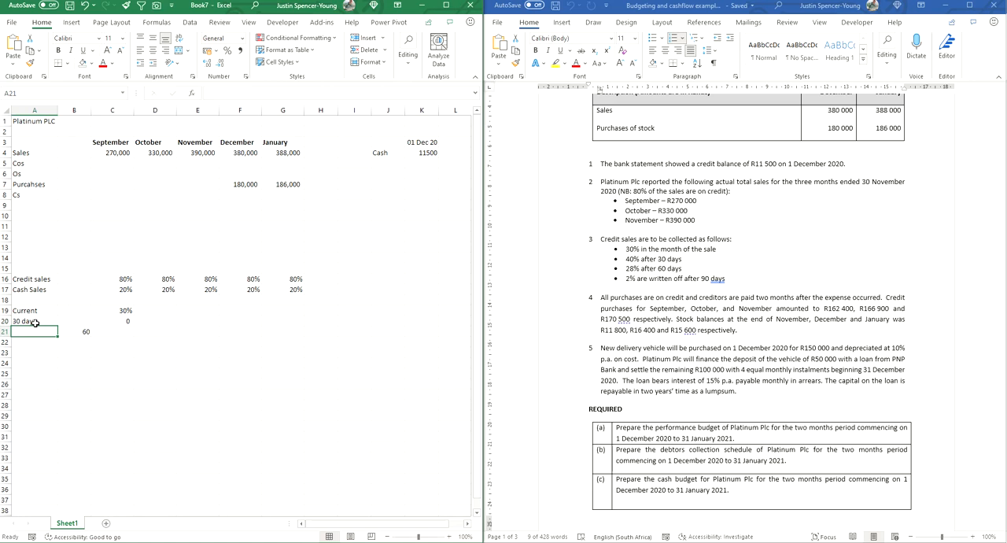
pyautogui.write('60 days')
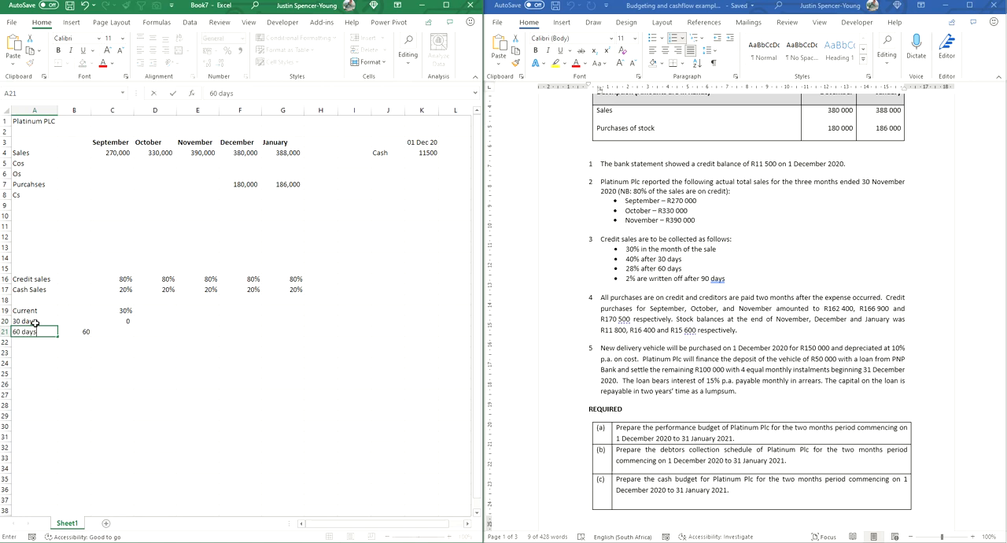
pyautogui.press('Right')
pyautogui.press('Right')
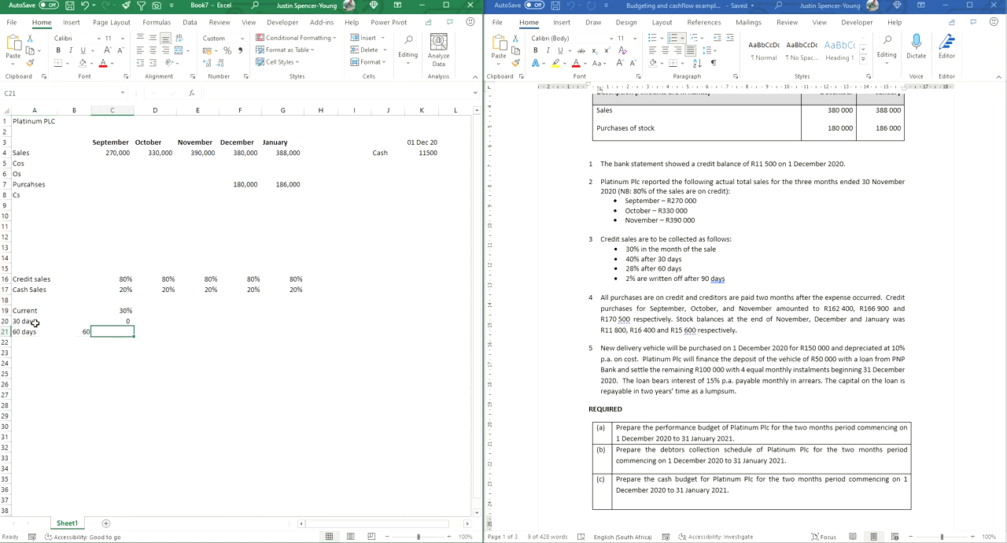
pyautogui.write('28%')
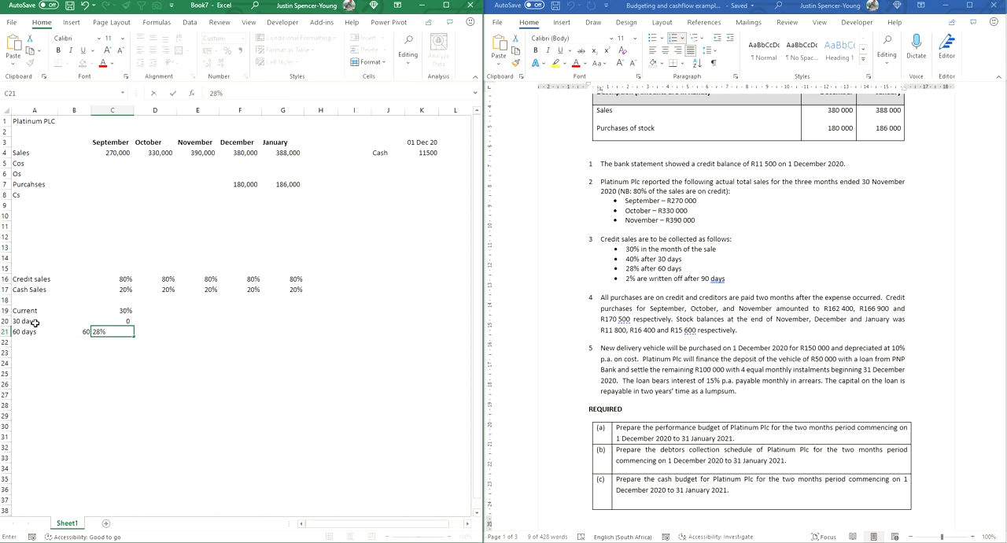
pyautogui.press('Return')
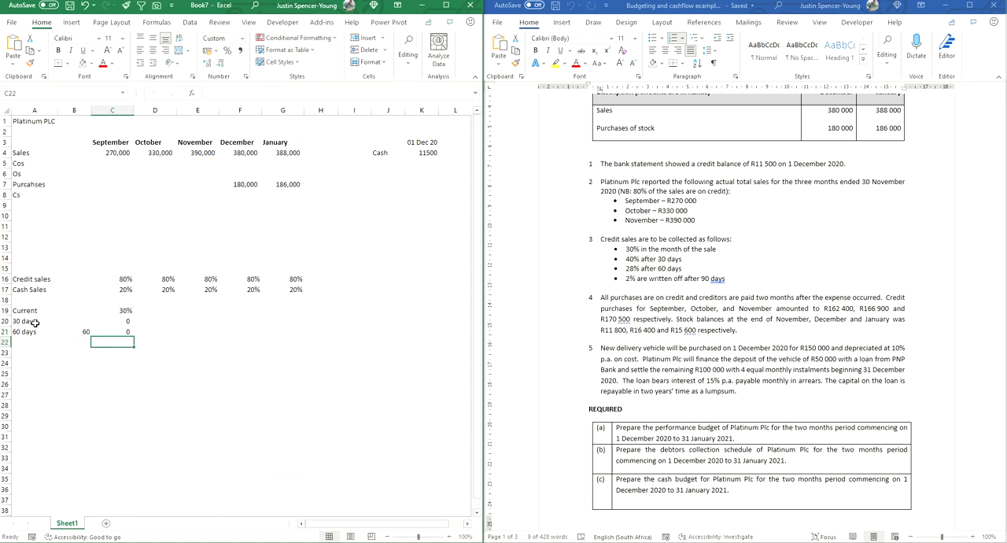
pyautogui.press('Left')
pyautogui.press('Up')
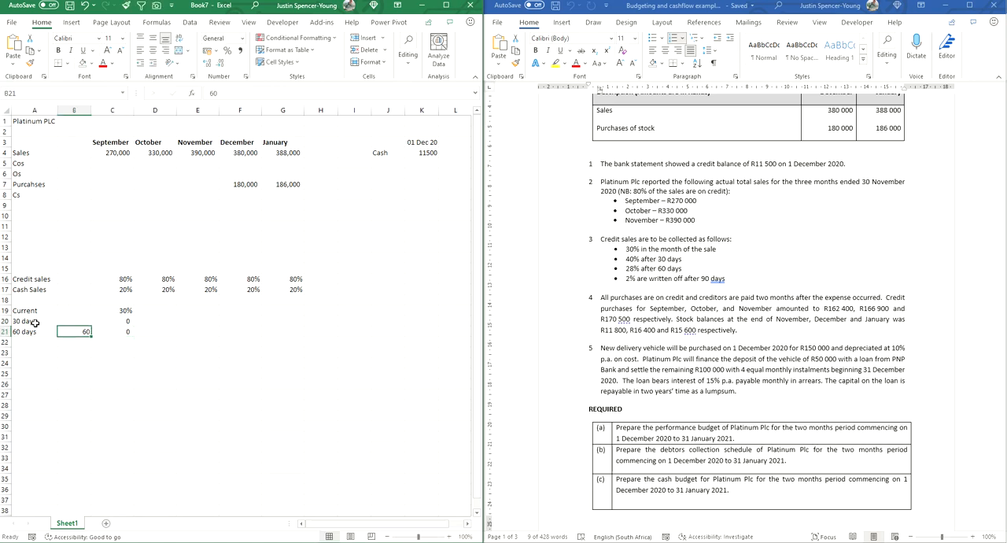
# Step: Format the 30 days and 60 days collection rates in C20:C21 as percentages
pyautogui.press('Up')
pyautogui.press('Right')
pyautogui.press('Right')
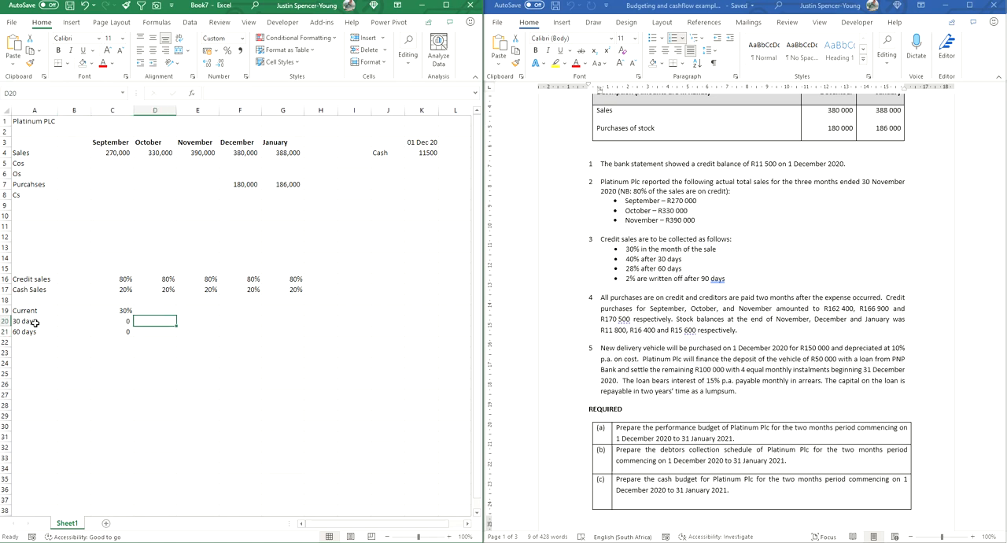
pyautogui.press('Left')
pyautogui.hotkey('shift', 'Down')
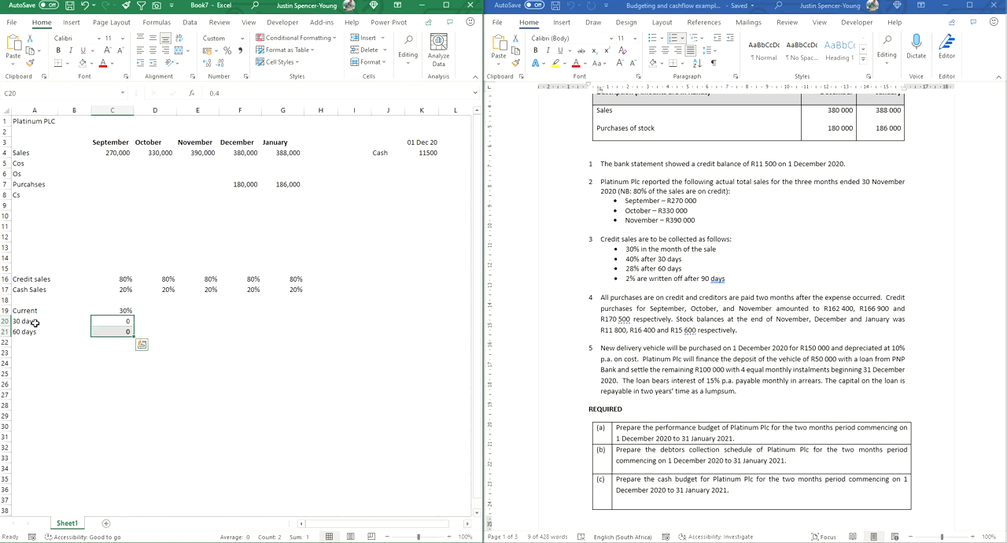
pyautogui.hotkey('ctrl', 'shift', '5')
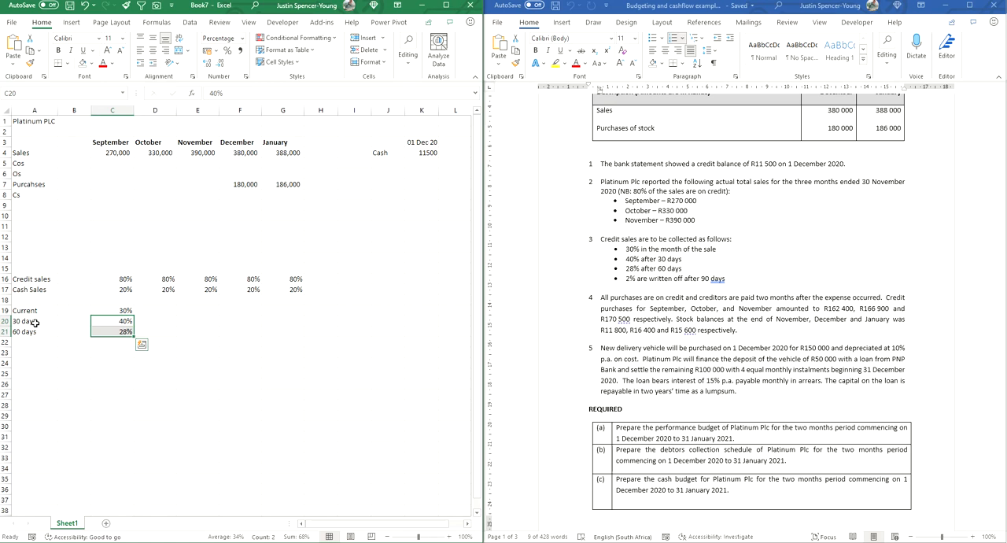
# Step: Fill the three collection rates in C19:C21 across to the January column, covering C19:G21
pyautogui.press('Up')
pyautogui.hotkey('shift', 'Down')
pyautogui.hotkey('shift', 'Down')
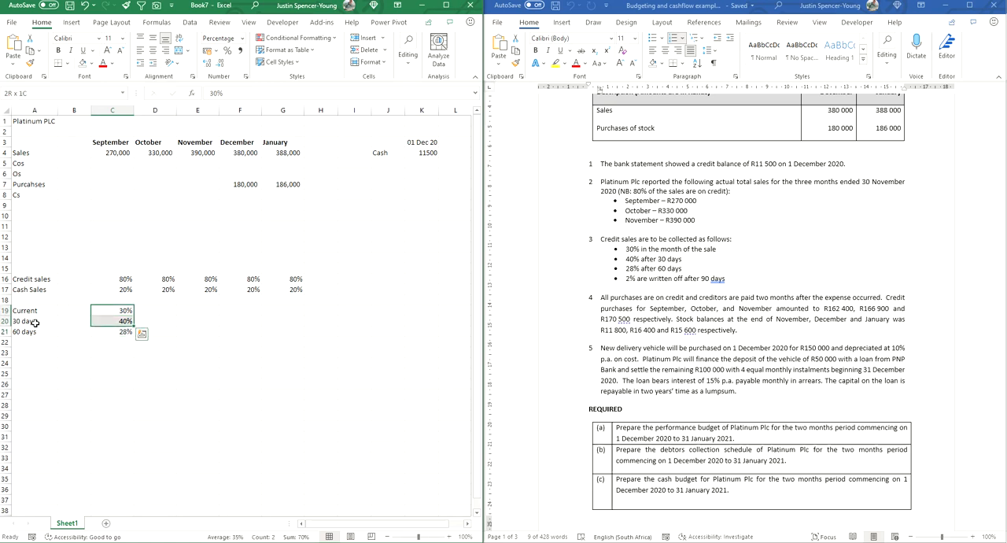
pyautogui.hotkey('shift', 'Right')
pyautogui.hotkey('shift', 'Right')
pyautogui.hotkey('shift', 'Right')
pyautogui.hotkey('shift', 'Right')
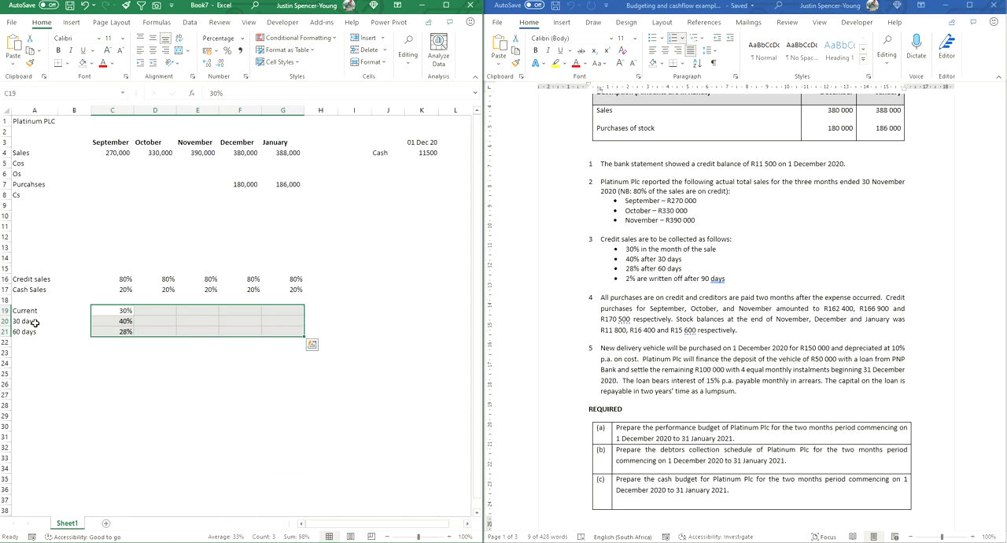
pyautogui.hotkey('ctrl', 'r')
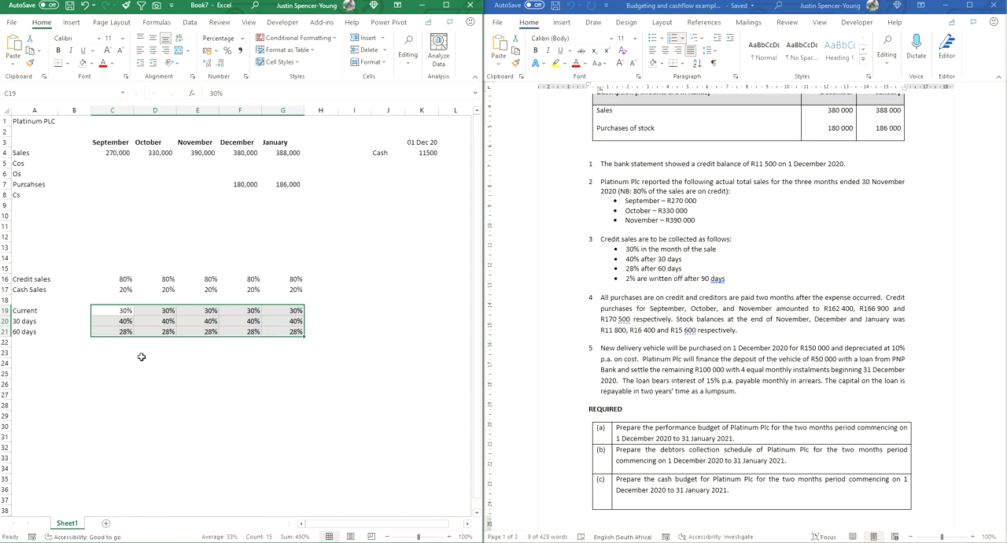
# Step: Label cell A23 Cash sales to start the collection schedule below the rates
pyautogui.click(119, 154)
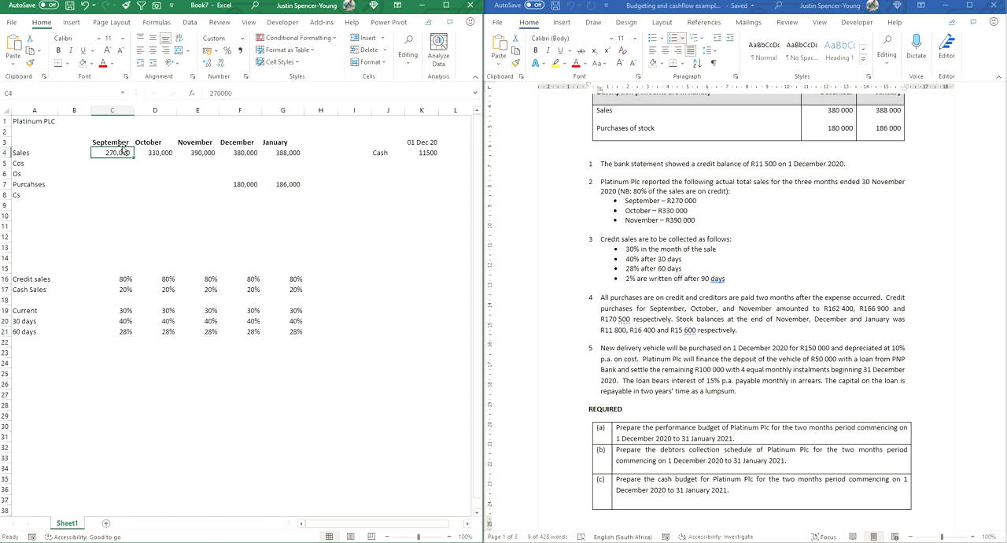
pyautogui.click(115, 292)
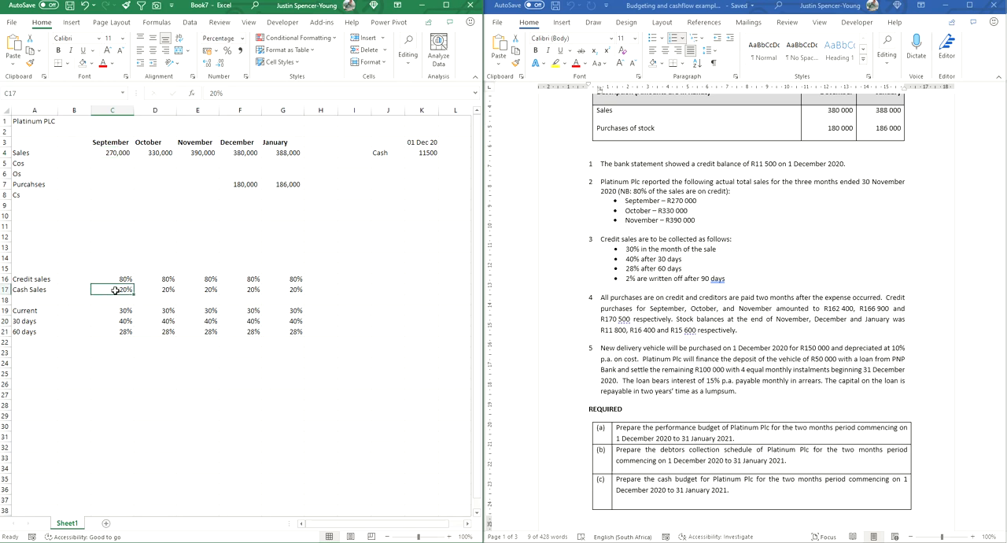
pyautogui.click(112, 356)
pyautogui.click(36, 354)
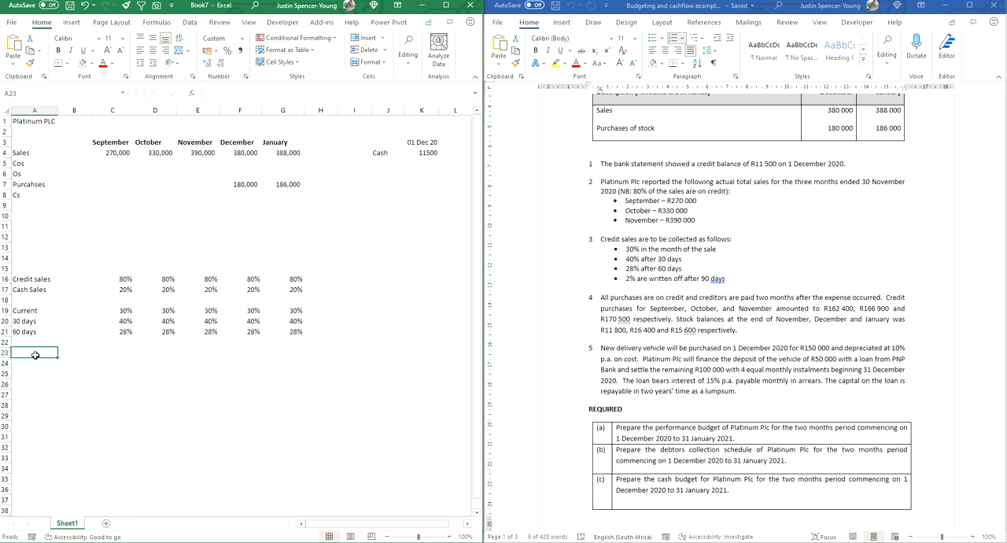
pyautogui.write('Cash sales')
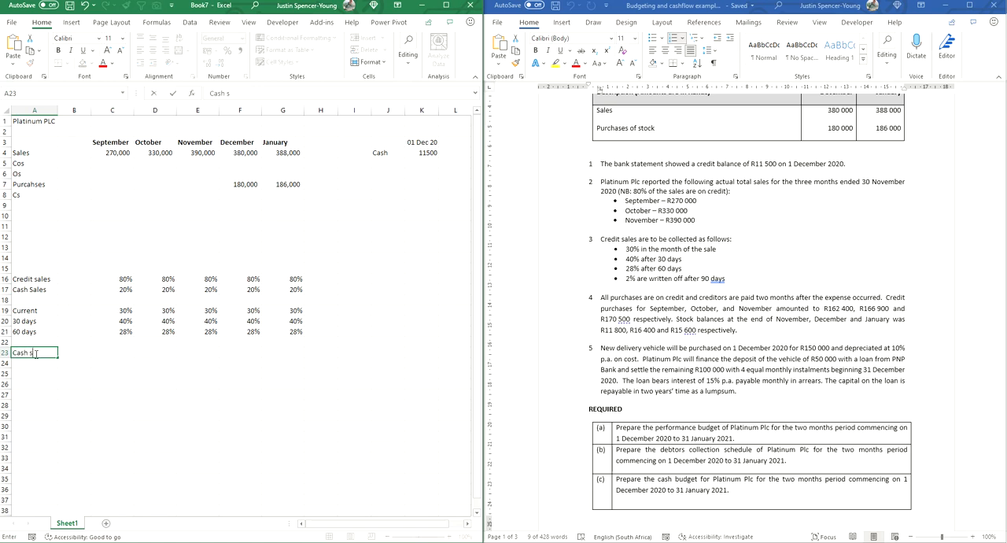
pyautogui.press('Return')
# Step: Calculate September's cash sales in C23 with =C4*C17 and fill the formula across to January in G23
pyautogui.click(112, 355)
pyautogui.write('=')
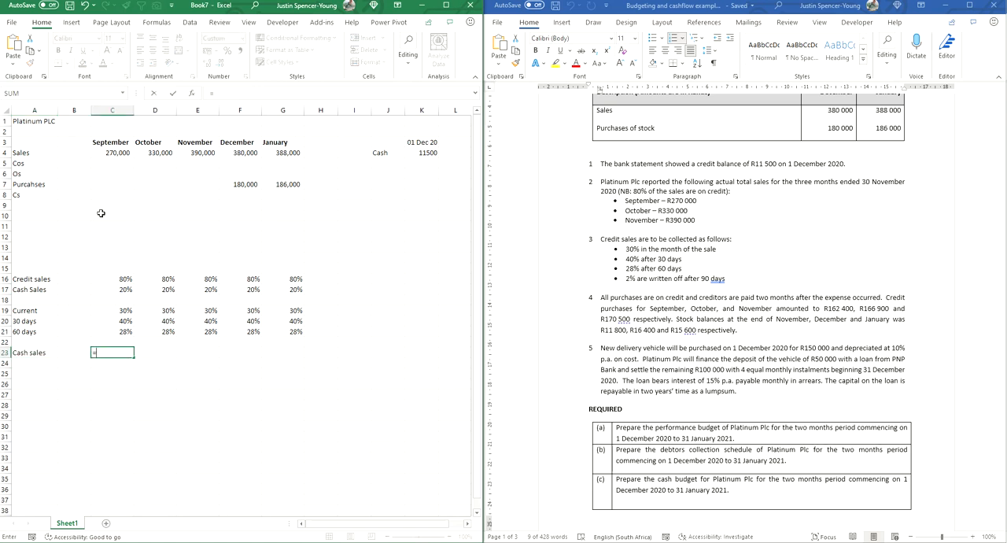
pyautogui.click(114, 153)
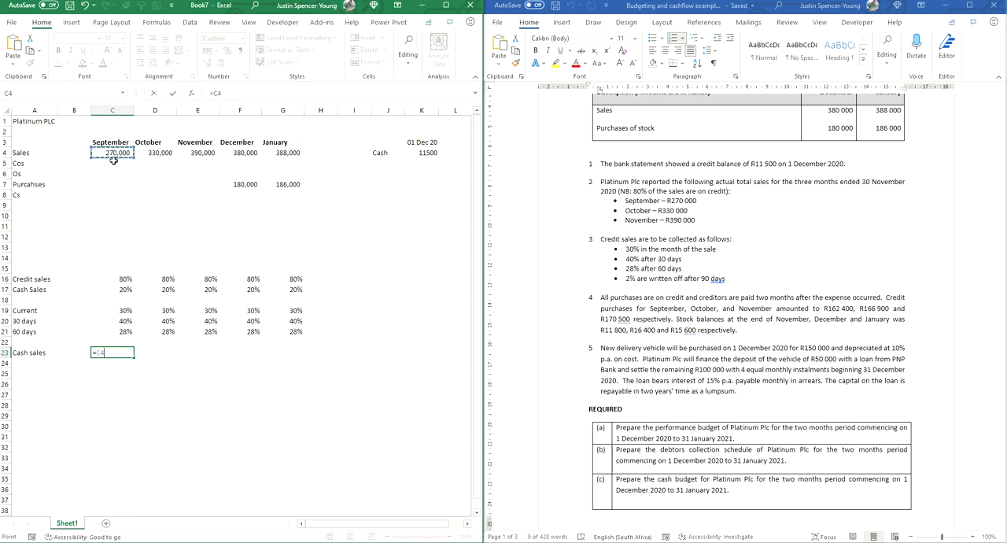
pyautogui.write('*')
pyautogui.click(106, 288)
pyautogui.press('Return')
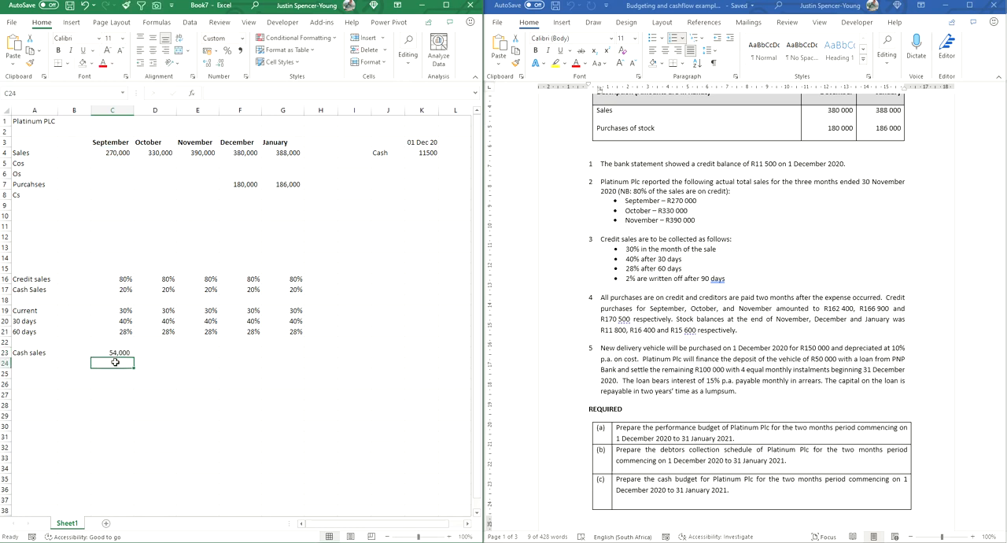
pyautogui.click(115, 355)
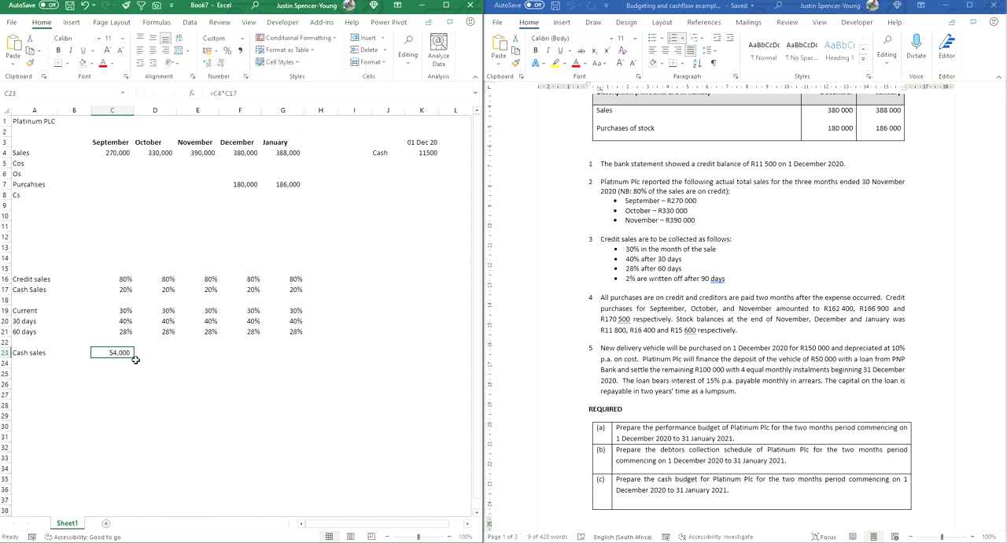
pyautogui.moveTo(134, 357); pyautogui.dragTo(288, 358)
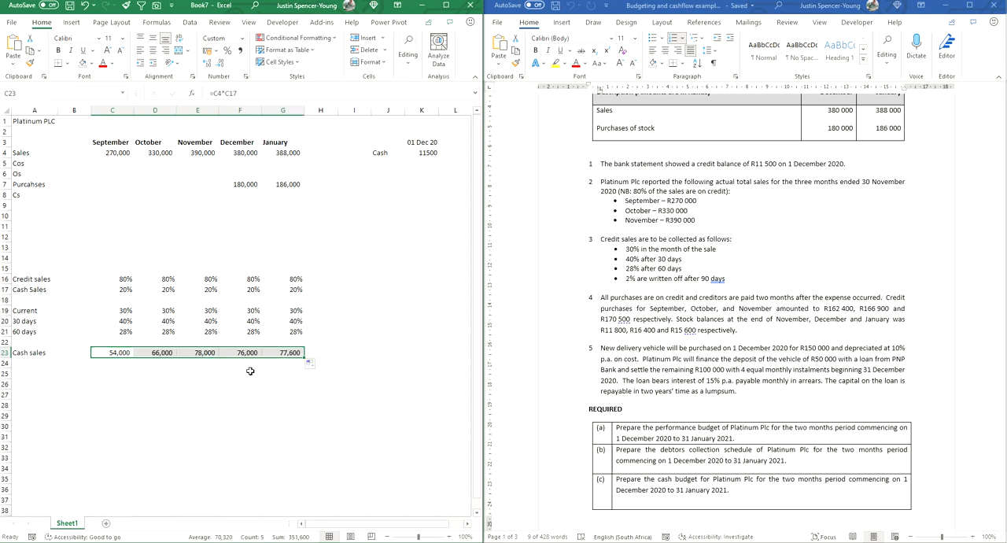
# Step: Copy the Current, 30 days and 60 days labels from A19:A21 into A24:A26 beneath Cash sales
pyautogui.moveTo(658, 480); pyautogui.dragTo(713, 479)
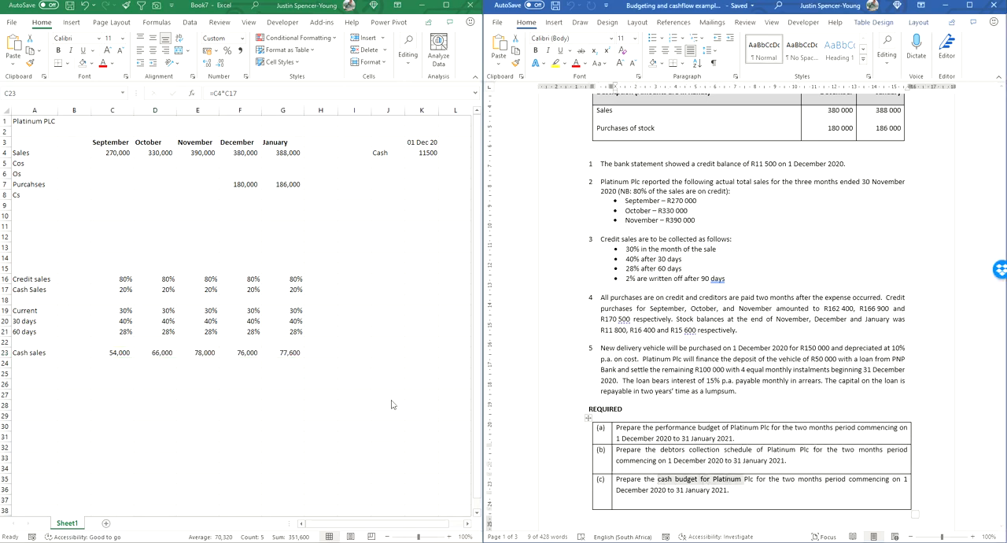
pyautogui.click(240, 352)
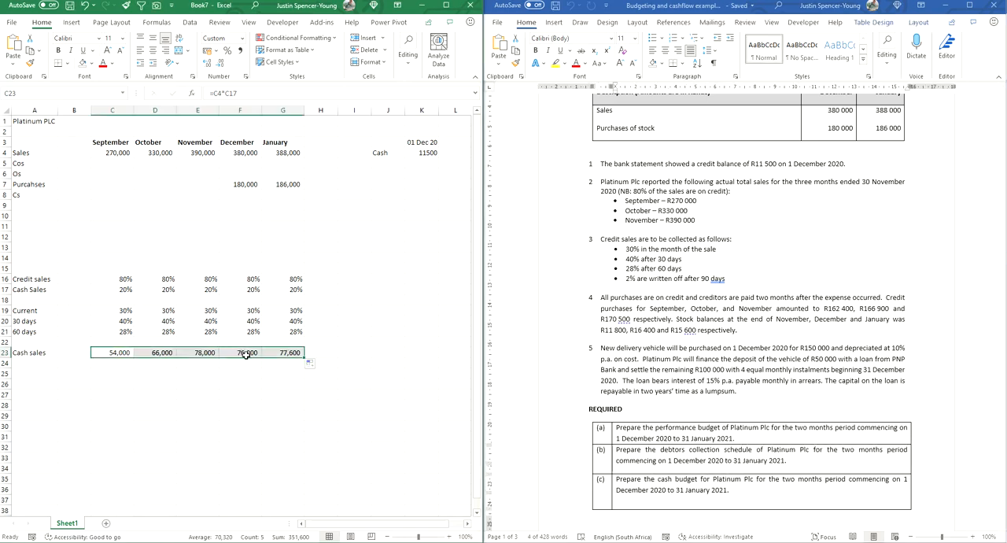
pyautogui.moveTo(661, 451); pyautogui.dragTo(751, 451)
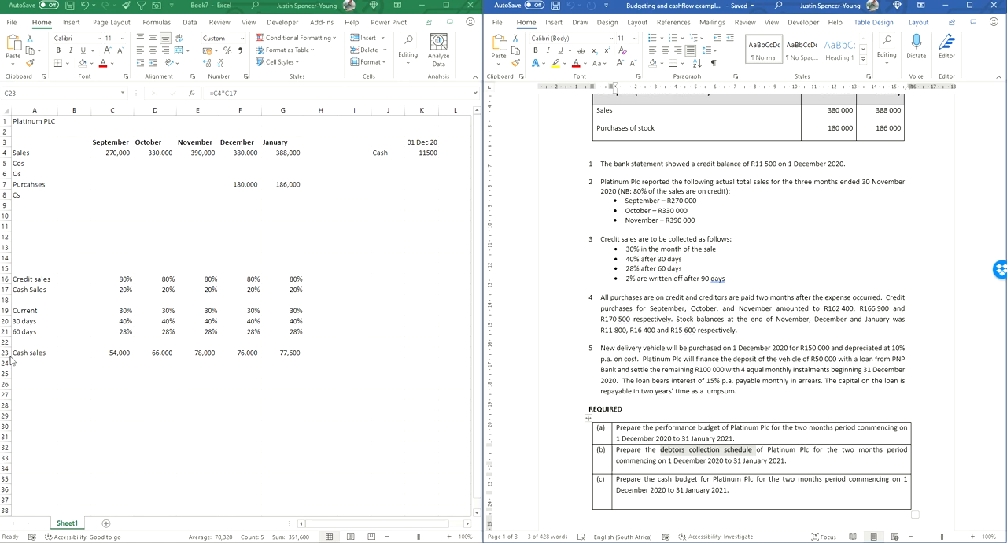
pyautogui.click(39, 321)
pyautogui.moveTo(21, 311); pyautogui.dragTo(25, 332)
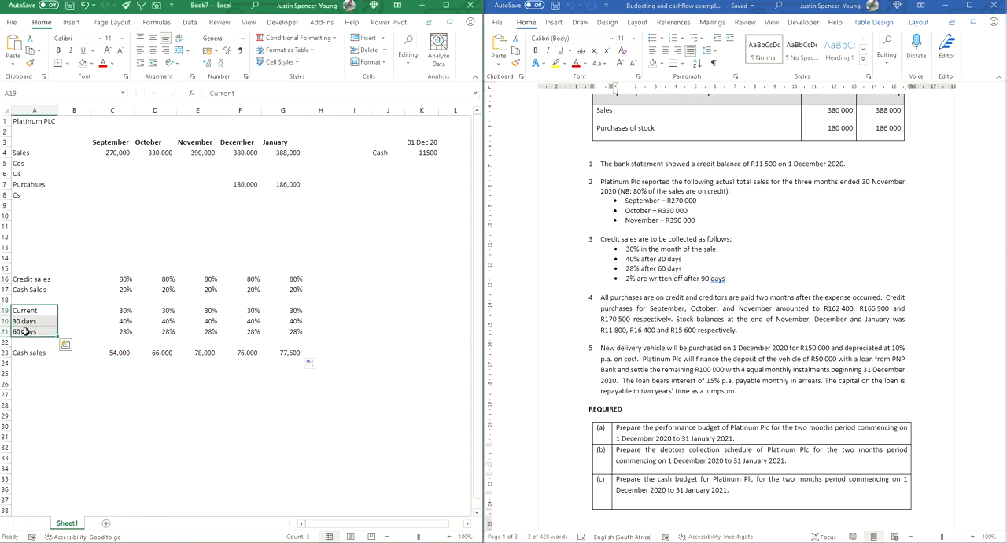
pyautogui.hotkey('ctrl', 'c')
pyautogui.click(26, 364)
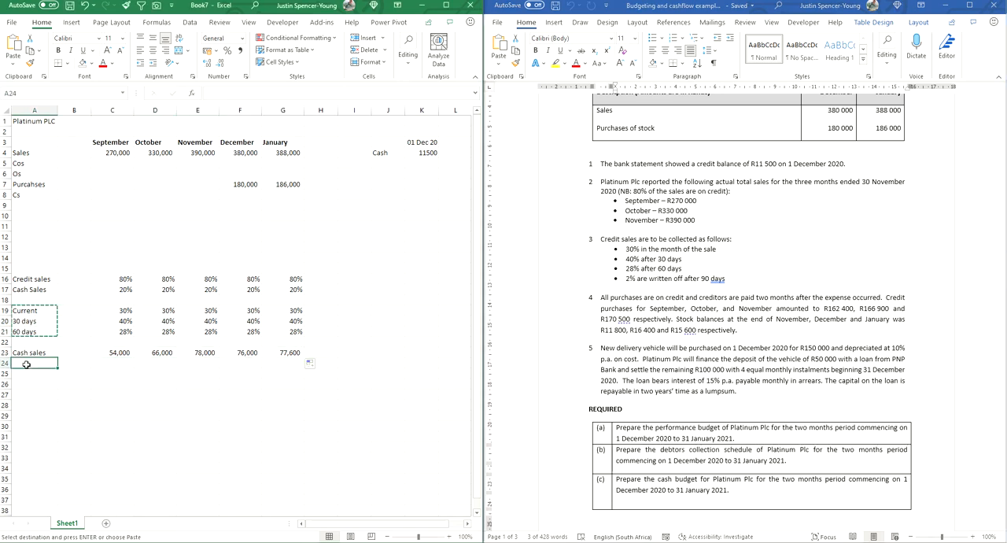
pyautogui.hotkey('ctrl', 'v')
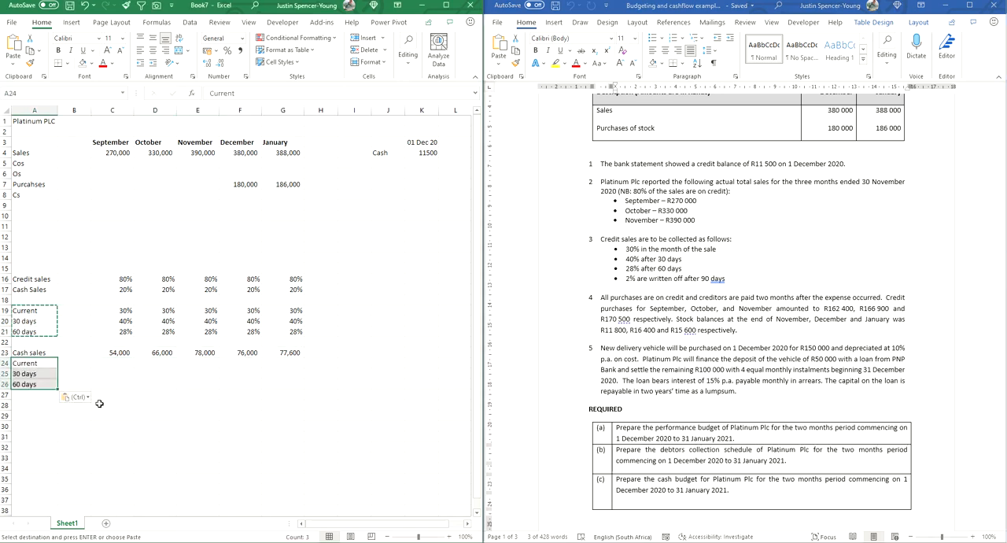
# Step: Calculate September's current-month credit collections in C24 with =C4*C16*C19 and fill the formula across to January in G24
pyautogui.click(124, 364)
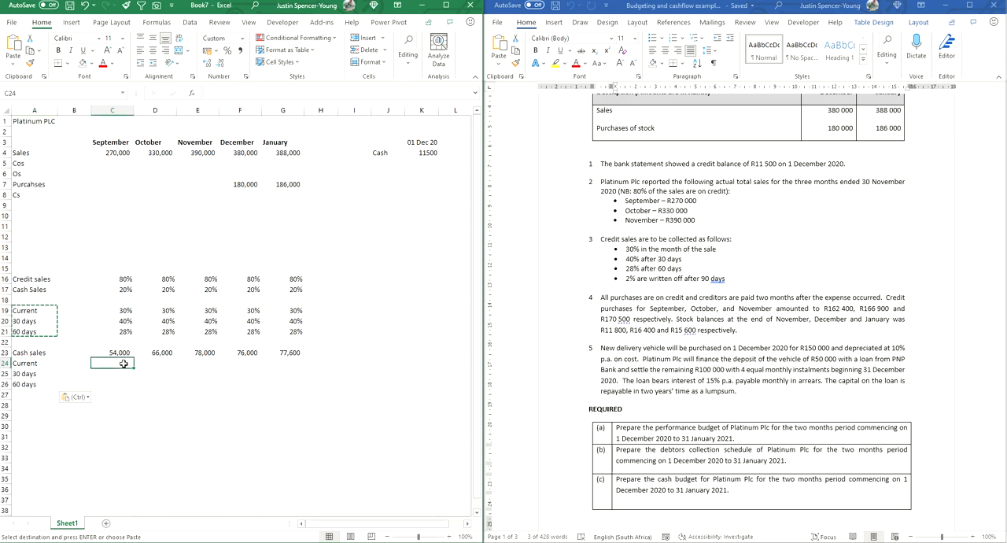
pyautogui.write('=')
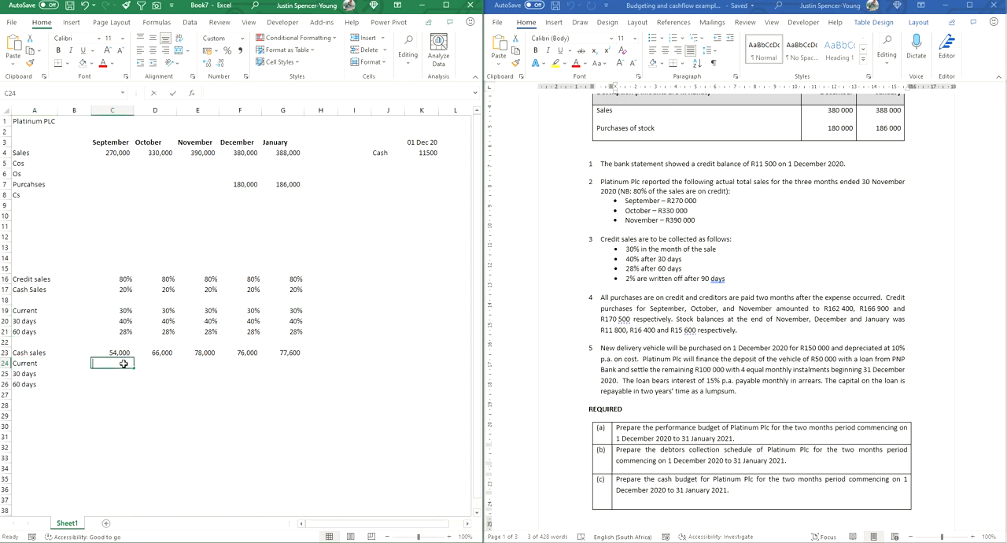
pyautogui.click(116, 154)
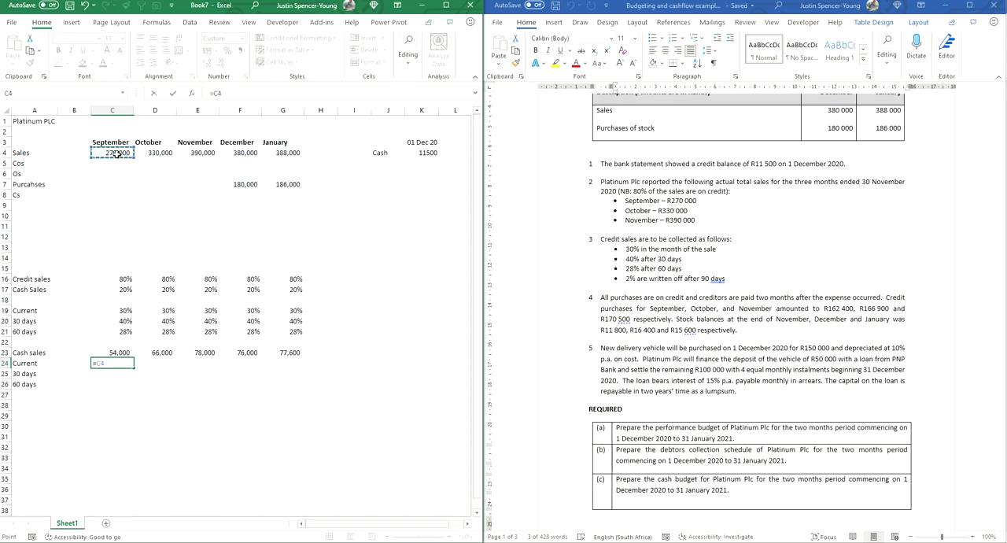
pyautogui.write('*')
pyautogui.click(115, 280)
pyautogui.write('*')
pyautogui.click(113, 311)
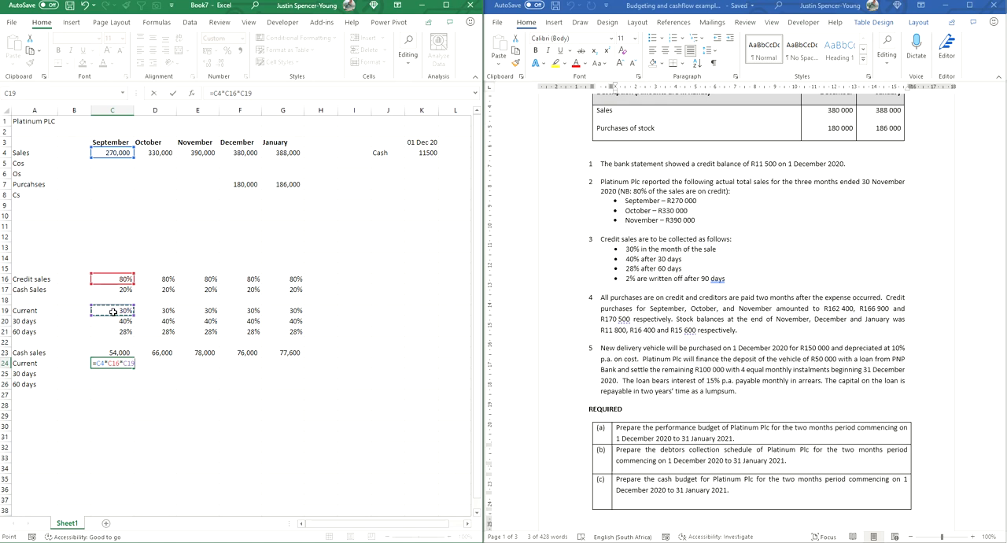
pyautogui.press('Return')
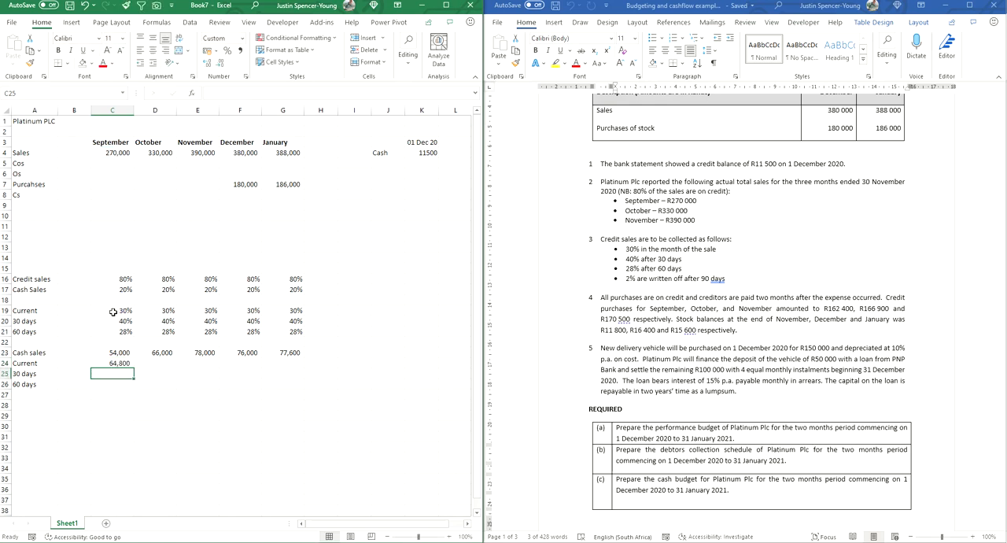
pyautogui.click(112, 364)
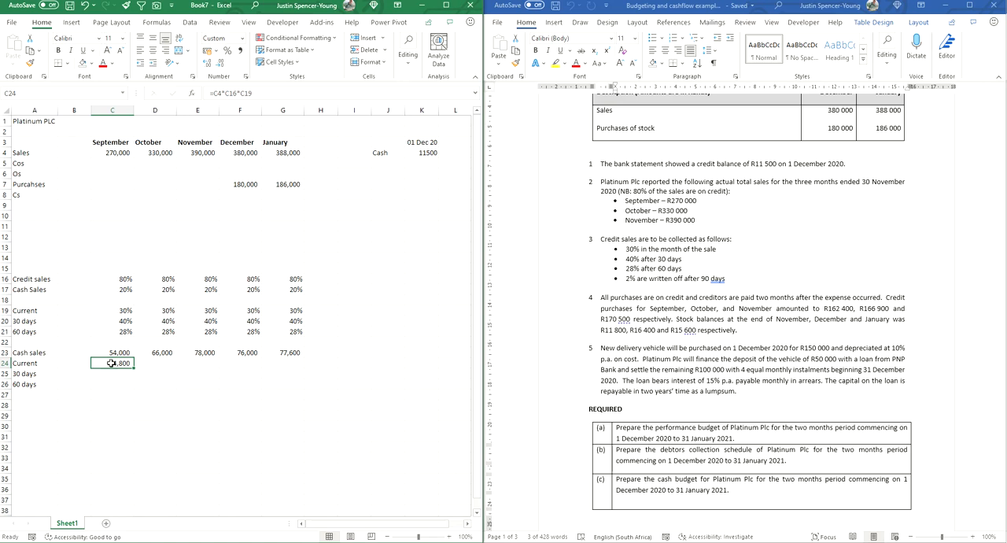
pyautogui.moveTo(134, 368); pyautogui.dragTo(292, 369)
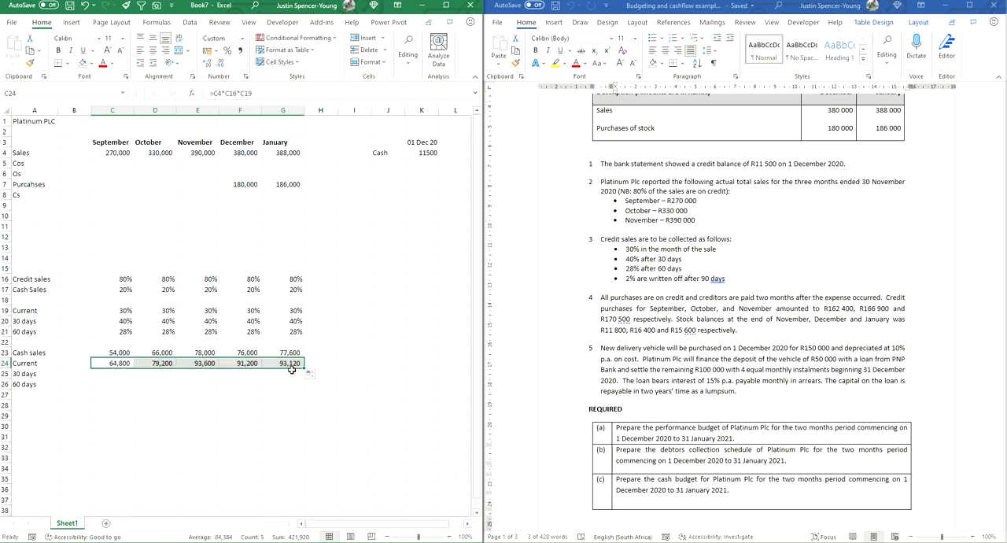
pyautogui.click(245, 364)
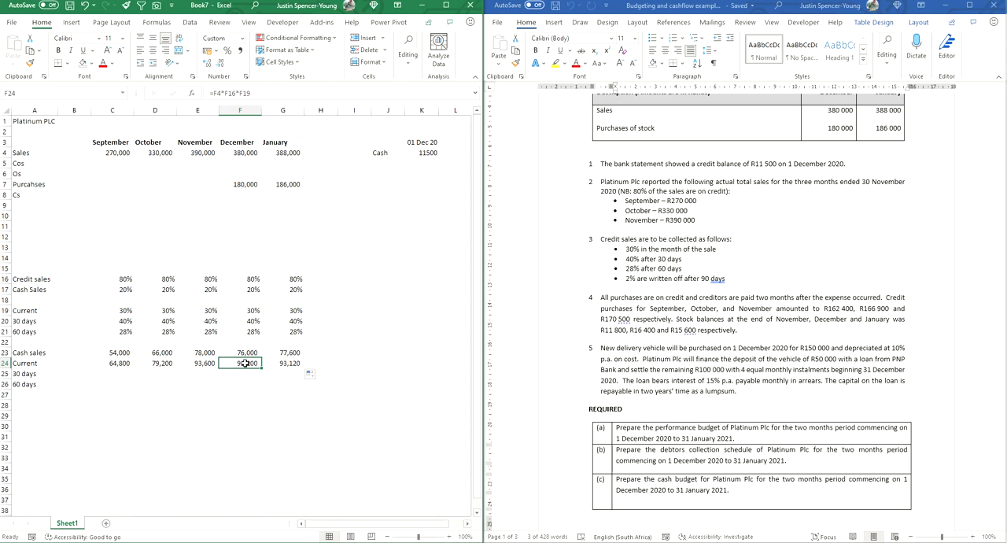
pyautogui.click(281, 365)
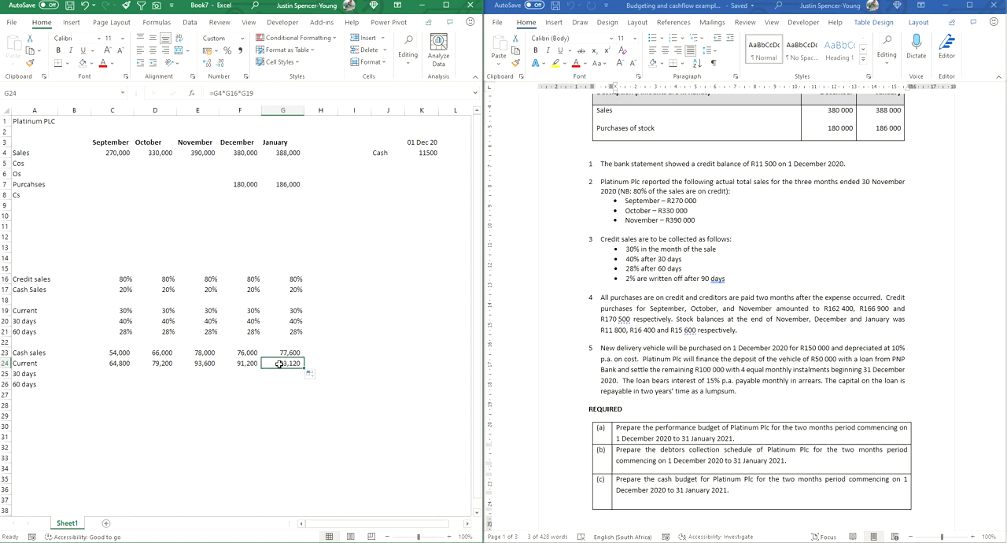
pyautogui.click(282, 353)
pyautogui.click(281, 363)
pyautogui.click(23, 374)
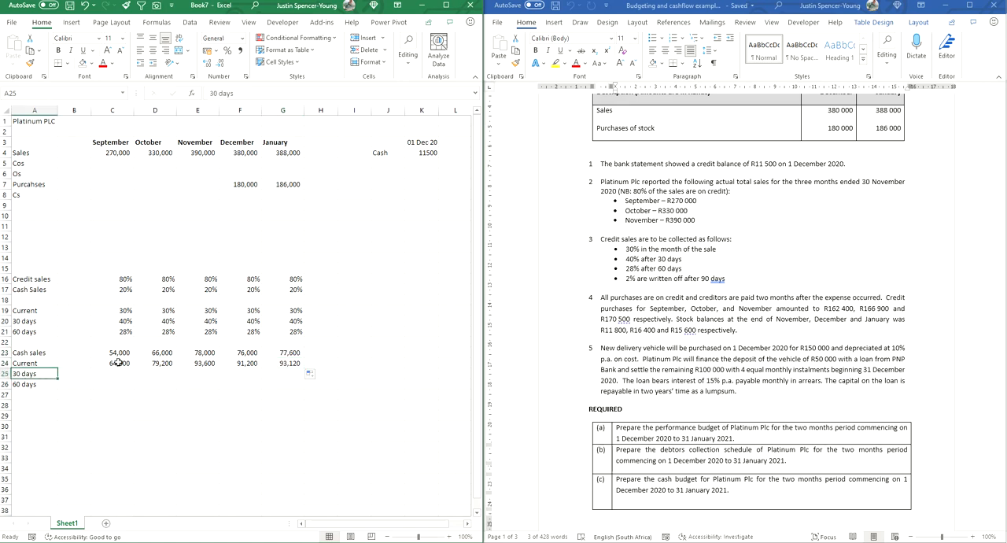
# Step: Calculate October's 30-day collections from September's credit sales in D25 with =C4*C16*C20
pyautogui.click(154, 373)
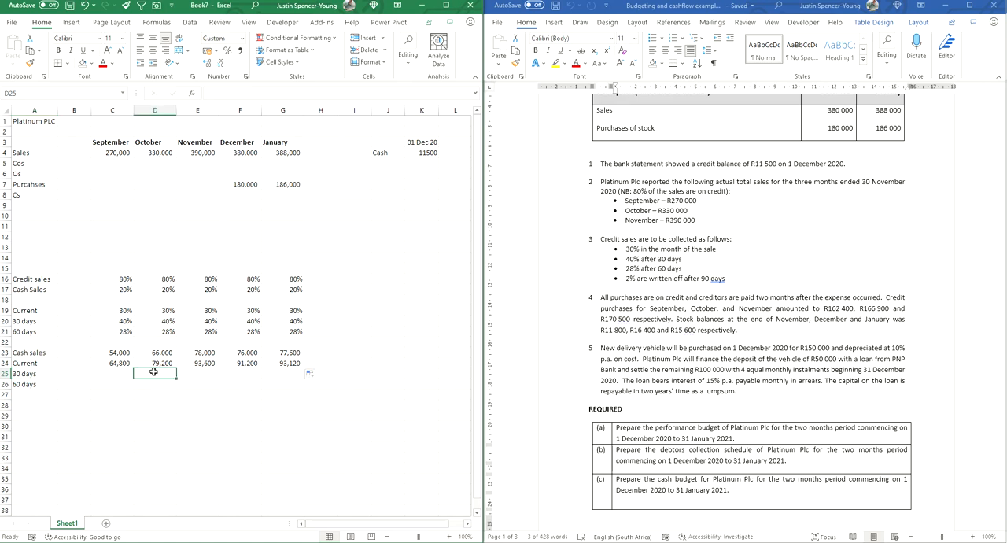
pyautogui.write('=')
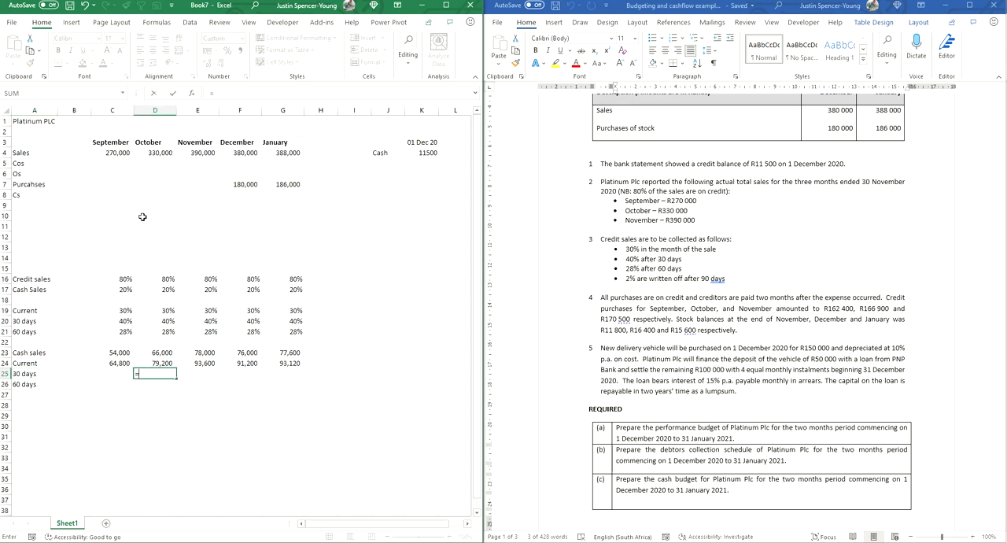
pyautogui.click(117, 154)
pyautogui.write('*')
pyautogui.click(122, 279)
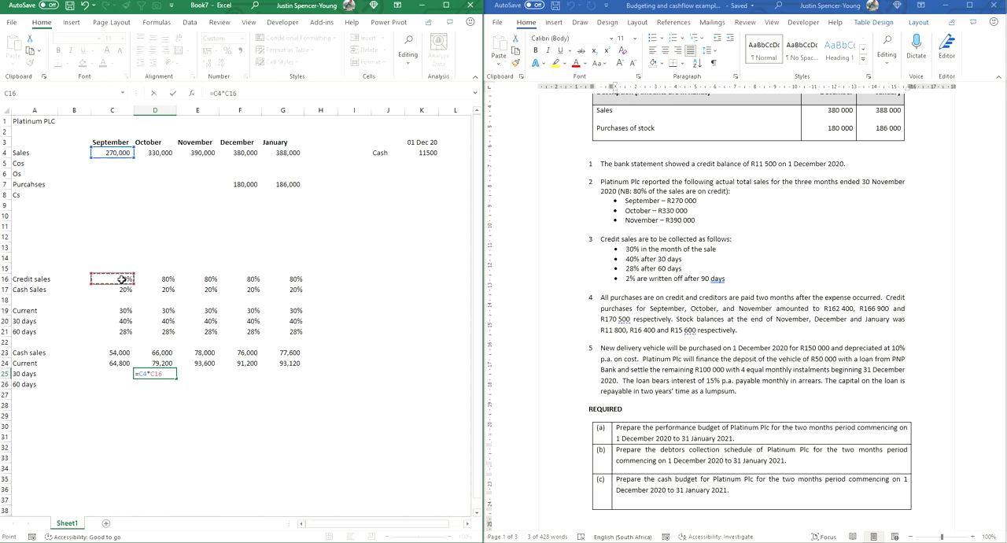
pyautogui.write('*')
pyautogui.click(169, 322)
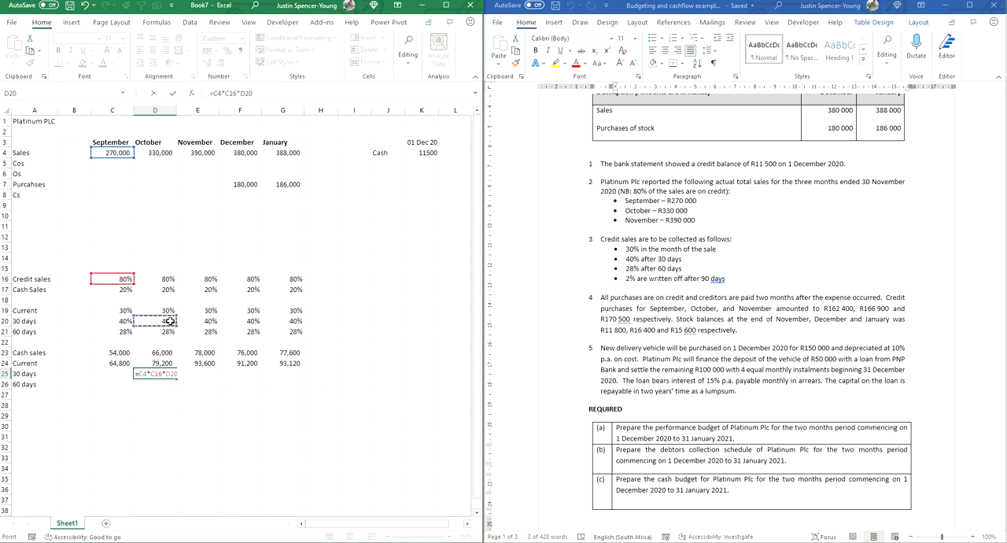
pyautogui.click(261, 92)
pyautogui.press('BackSpace')
pyautogui.press('BackSpace')
pyautogui.press('BackSpace')
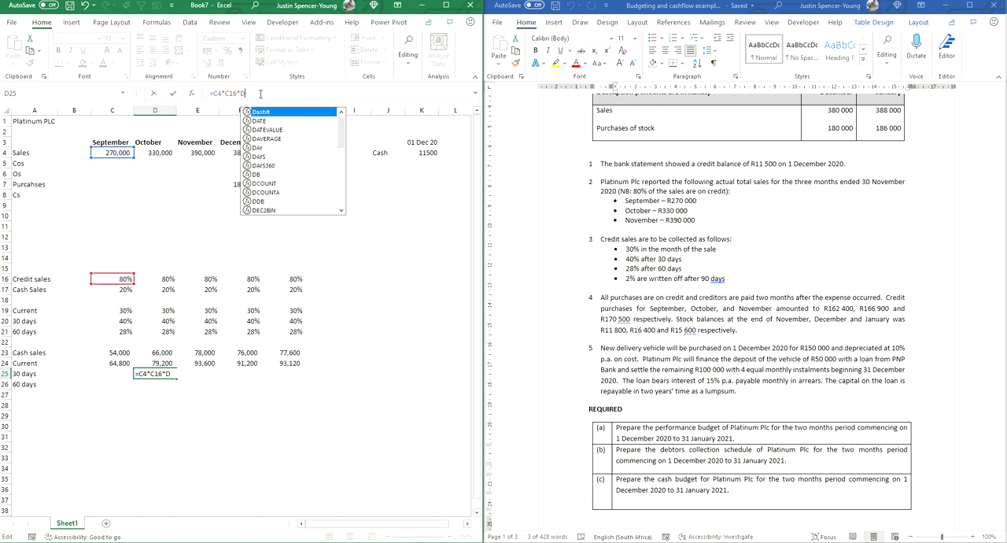
pyautogui.click(107, 322)
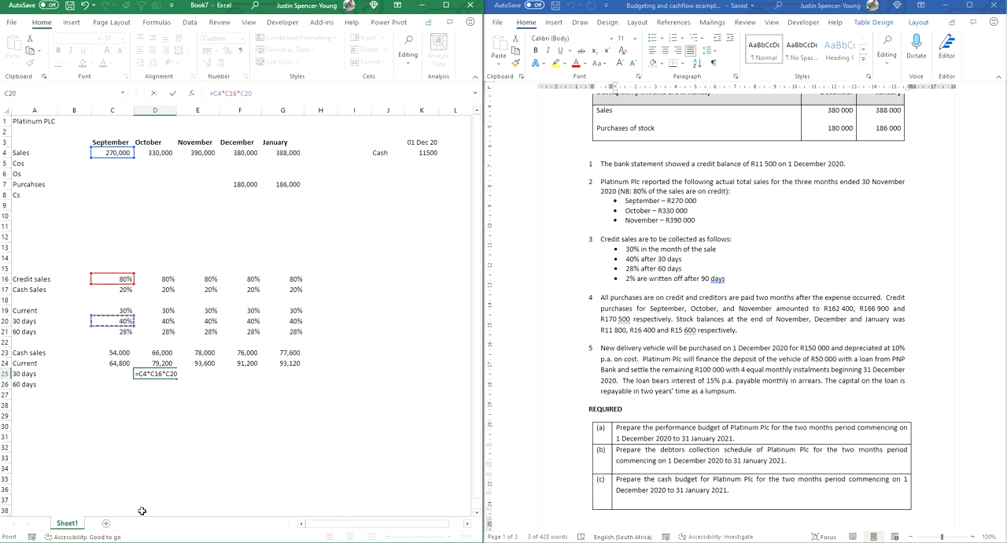
pyautogui.press('Return')
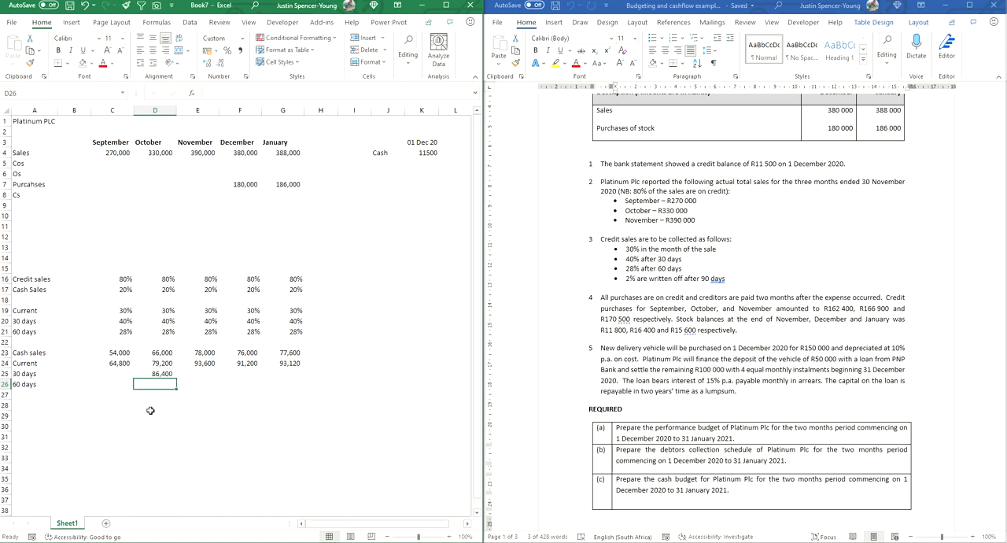
# Step: Fill the 30 days collection formula from D25 across to January in G25, checking November's cell references along the way
pyautogui.click(160, 376)
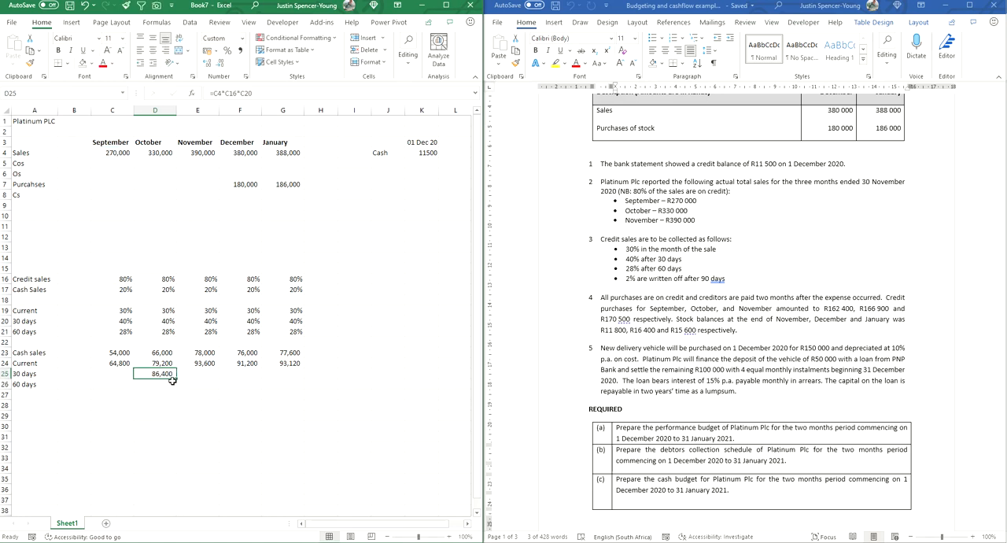
pyautogui.moveTo(172, 379); pyautogui.dragTo(214, 376)
pyautogui.click(192, 403)
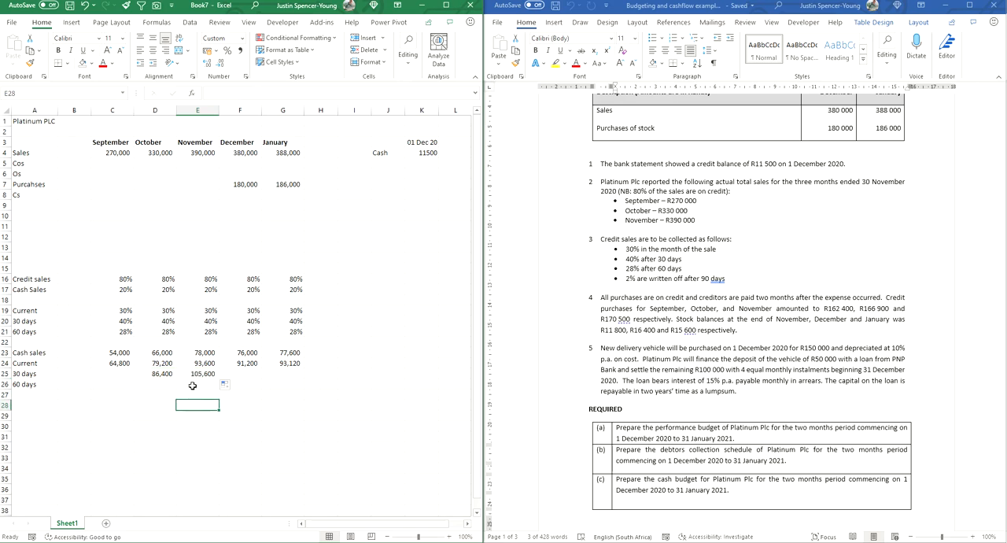
pyautogui.doubleClick(196, 374)
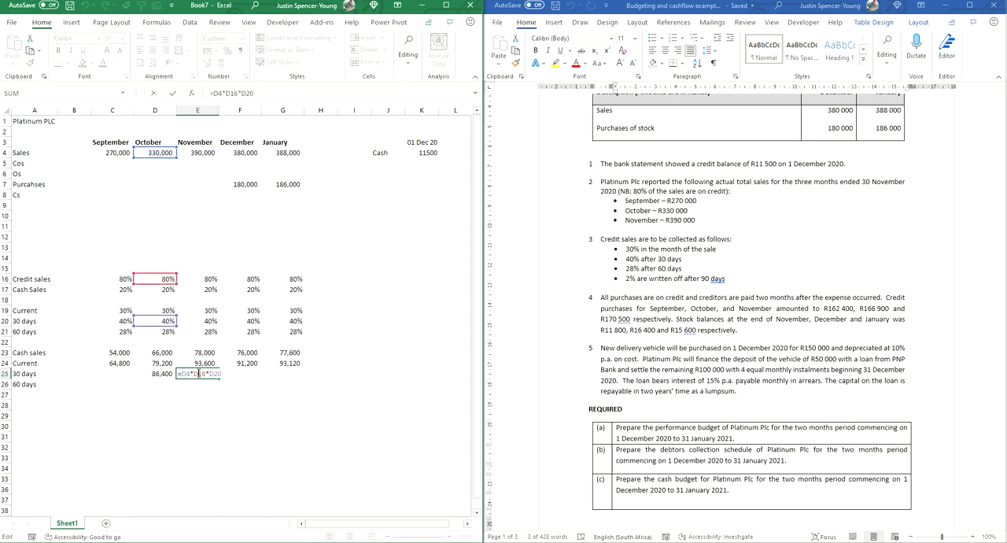
pyautogui.press('Escape')
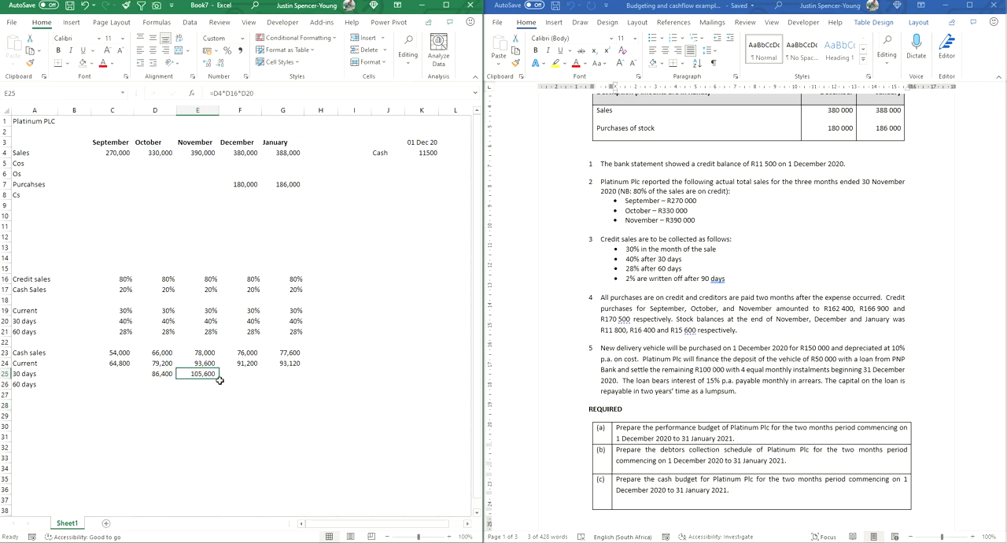
pyautogui.moveTo(219, 380); pyautogui.dragTo(303, 380)
pyautogui.click(279, 417)
# Step: Calculate November's 60-day collections from September's credit sales in E26 with =C4*C16*C21
pyautogui.click(42, 384)
pyautogui.click(203, 385)
pyautogui.write('=')
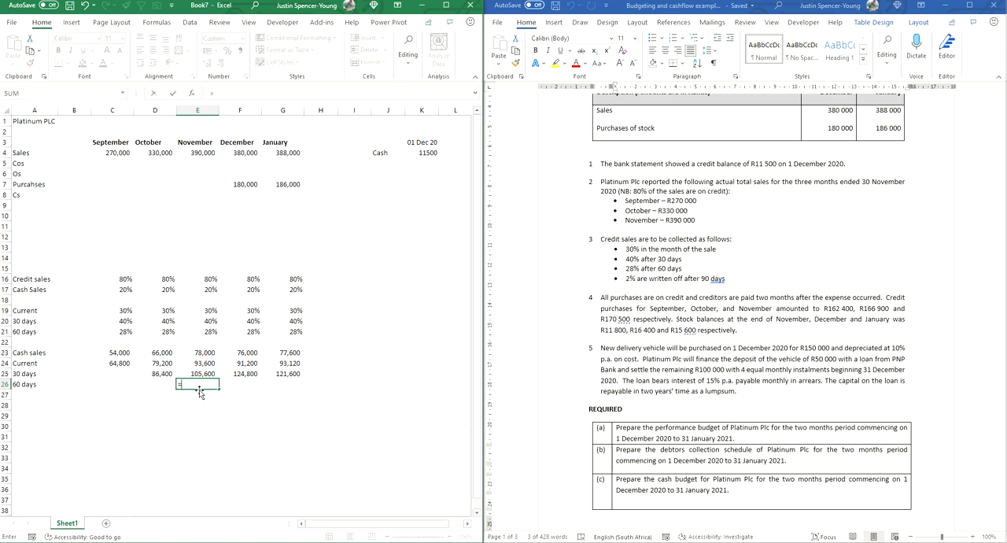
pyautogui.click(111, 152)
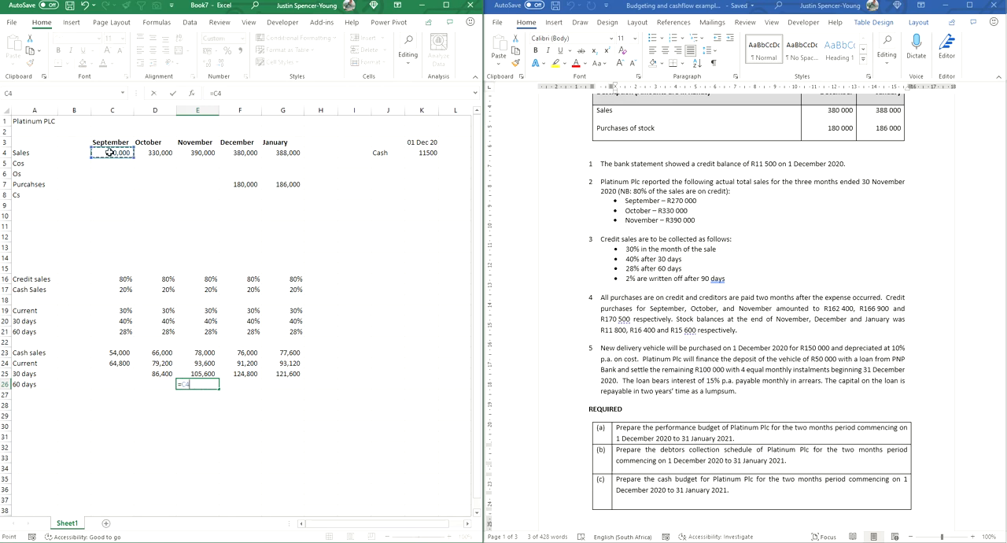
pyautogui.write('*')
pyautogui.click(109, 278)
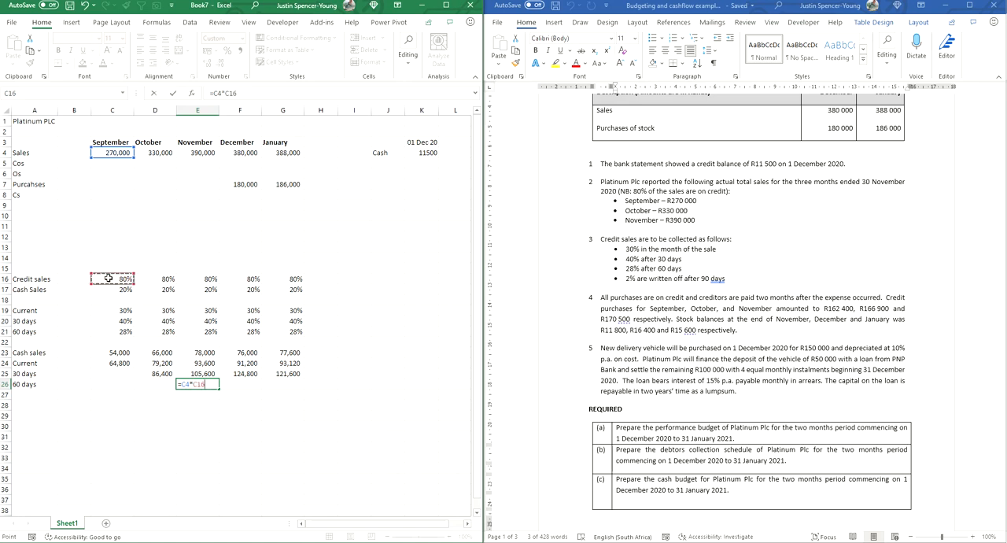
pyautogui.write('*')
pyautogui.click(113, 331)
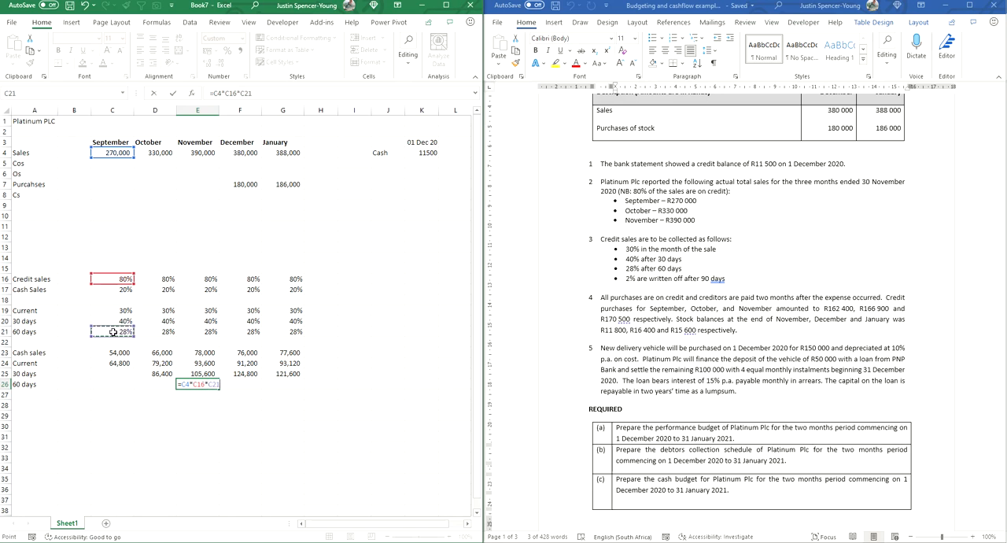
pyautogui.press('Return')
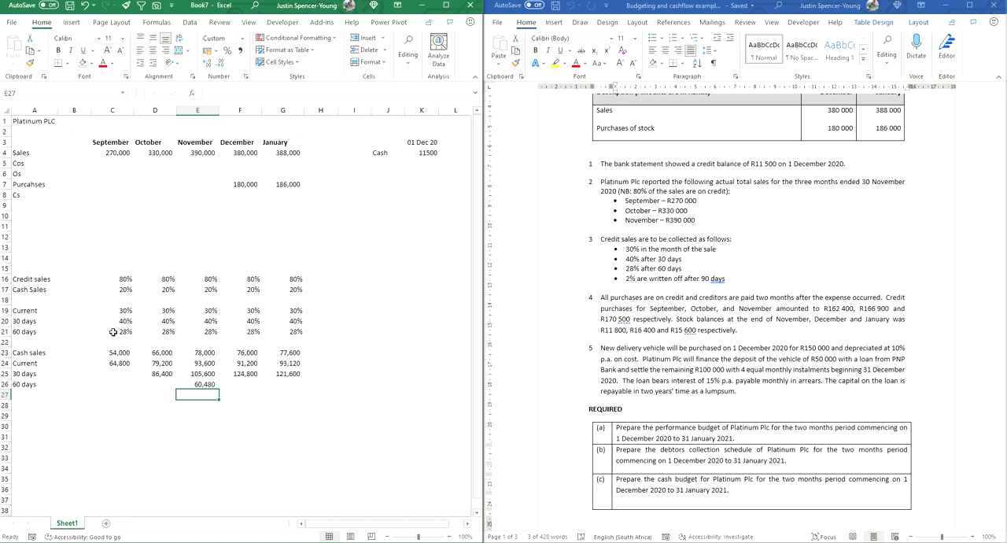
# Step: Fill the 60 days collection formula from E26 across to January in G26 and review the December and January credit collections
pyautogui.click(187, 385)
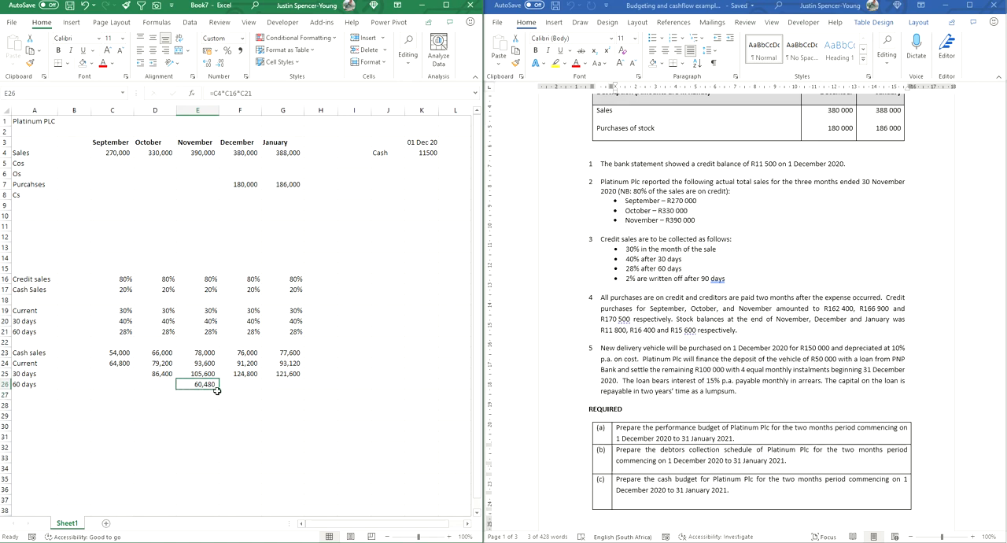
pyautogui.moveTo(219, 388); pyautogui.dragTo(286, 391)
pyautogui.click(240, 424)
pyautogui.moveTo(241, 365); pyautogui.dragTo(271, 383)
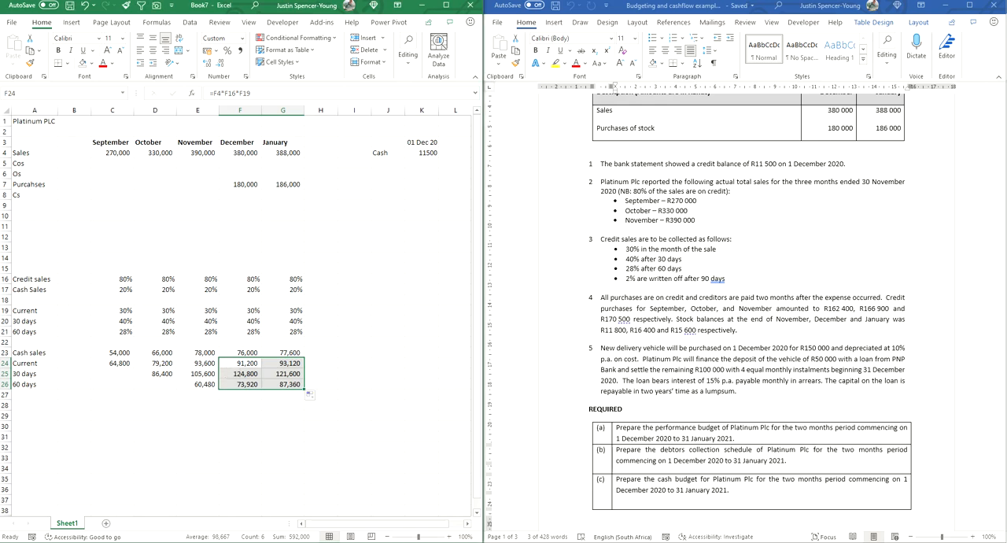
pyautogui.click(286, 415)
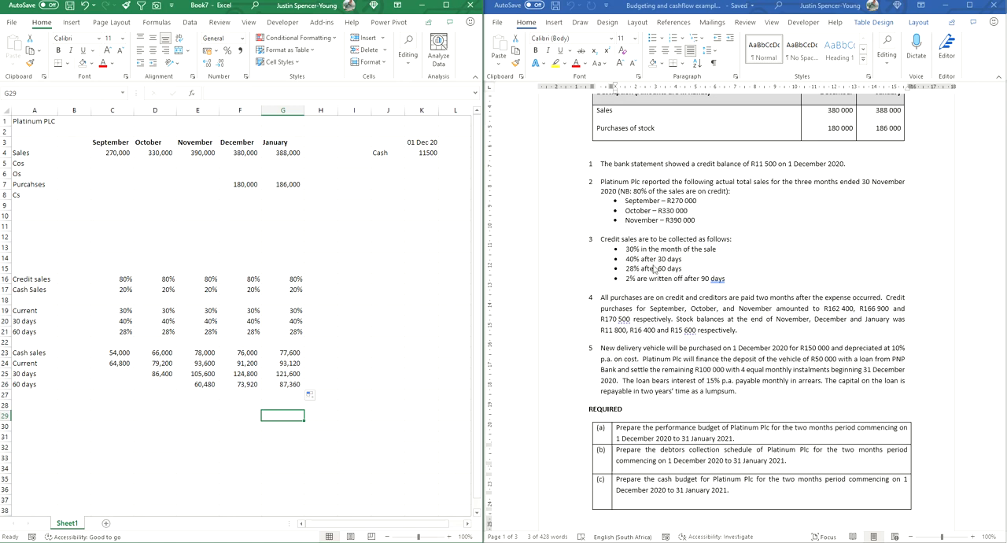
# Step: Label cell A14 Write off and enter September's 2% rate in C14, based on the 90-day write-off line in the Word example
pyautogui.click(629, 280)
pyautogui.moveTo(626, 280); pyautogui.dragTo(726, 280)
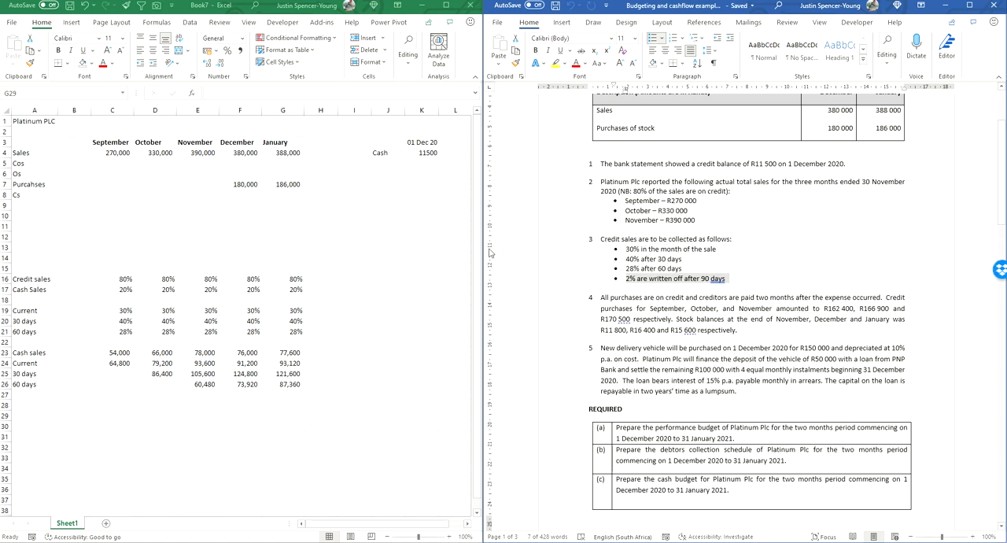
pyautogui.click(26, 402)
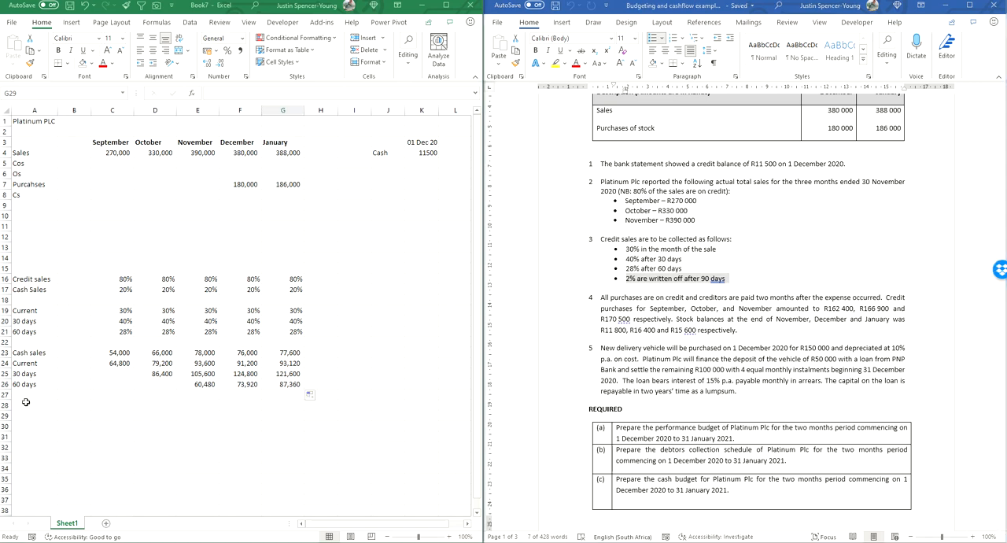
pyautogui.click(22, 406)
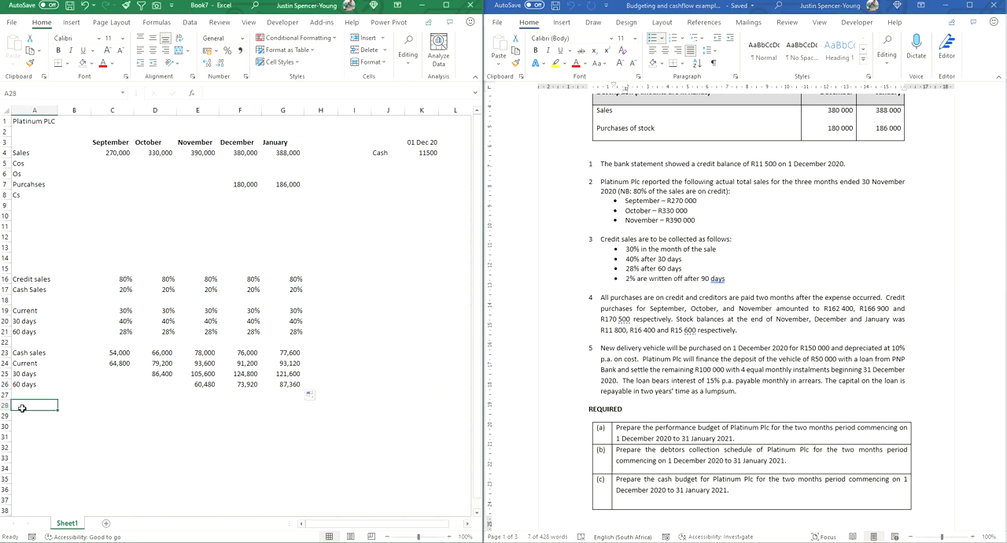
pyautogui.click(28, 259)
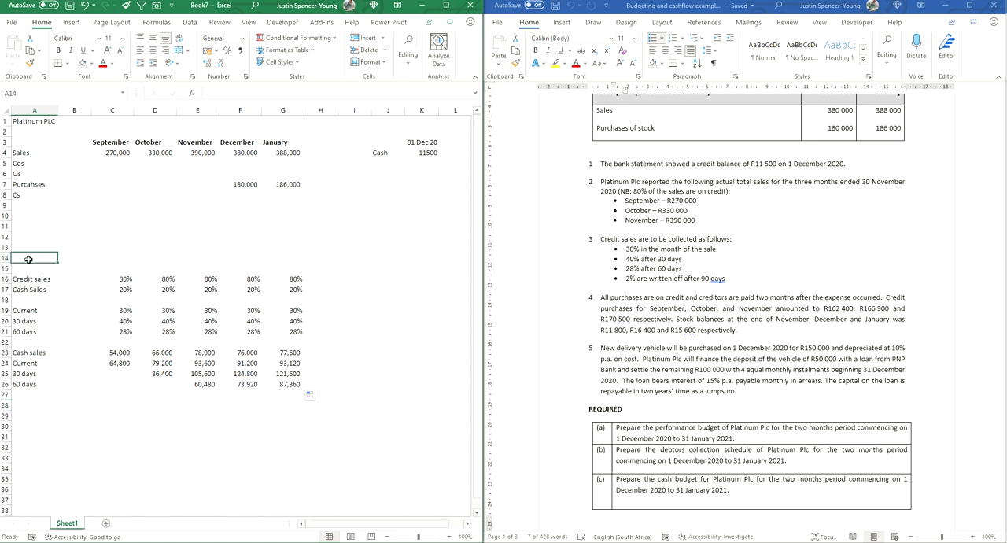
pyautogui.write('W')
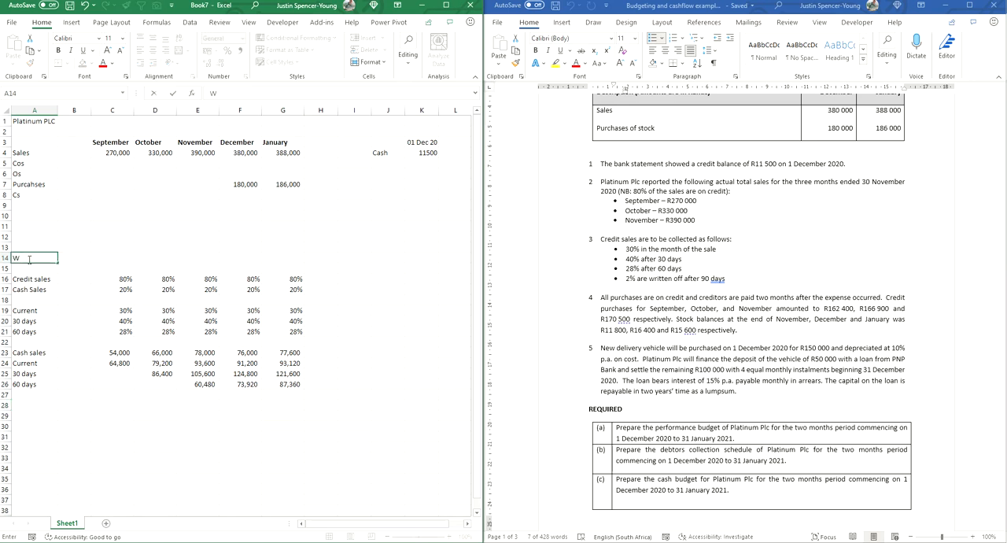
pyautogui.write('rite off')
pyautogui.press('Tab')
pyautogui.press('Tab')
pyautogui.write('2%')
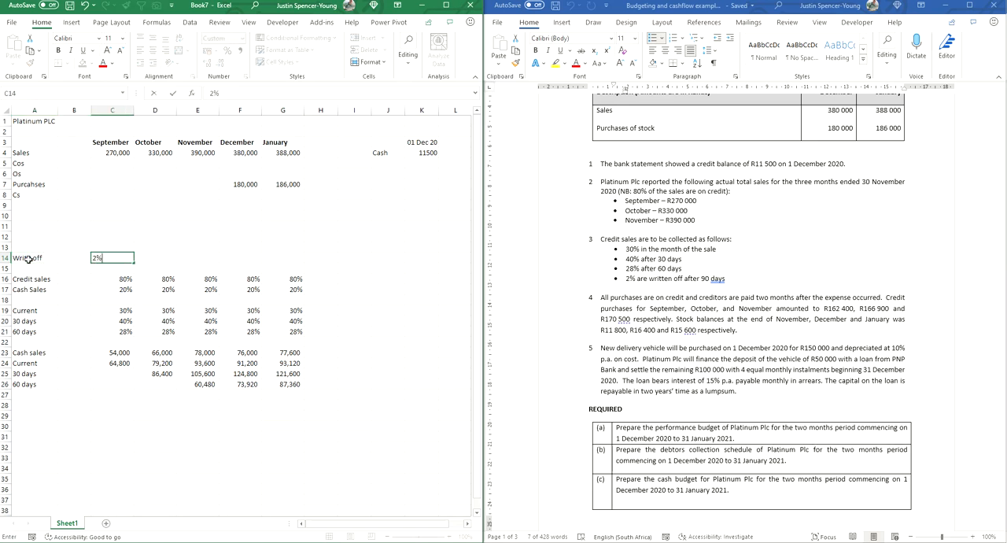
# Step: Format the write-off rate in C14 as a percentage and fill it across to January in G14
pyautogui.press('Tab')
pyautogui.press('Left')
pyautogui.press('Up')
pyautogui.hotkey('ctrl', 'shift', '5')
pyautogui.press('Down')
pyautogui.hotkey('ctrl', 'shift', '5')
pyautogui.hotkey('shift', 'Right')
pyautogui.hotkey('shift', 'Right')
pyautogui.hotkey('shift', 'Right')
pyautogui.hotkey('shift', 'Right')
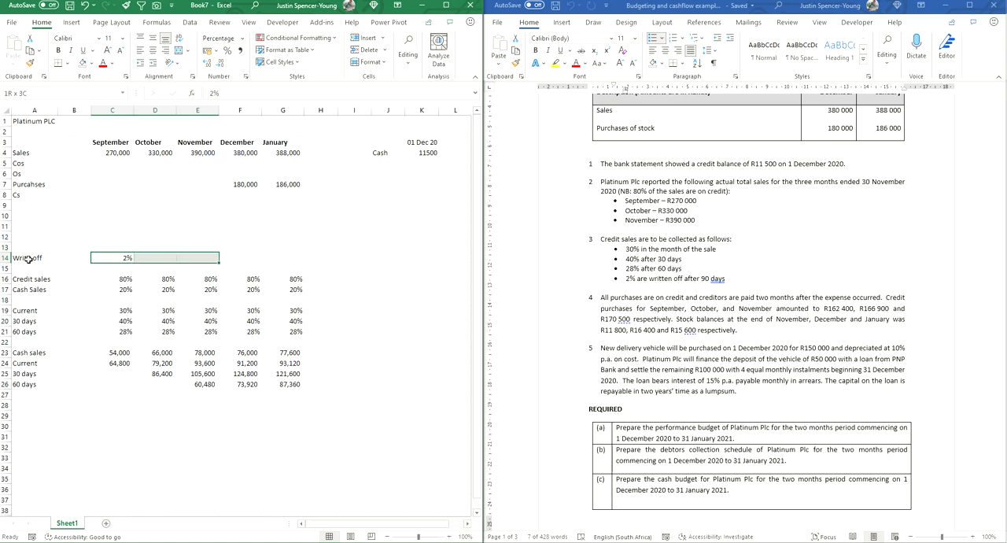
pyautogui.press('Tab')
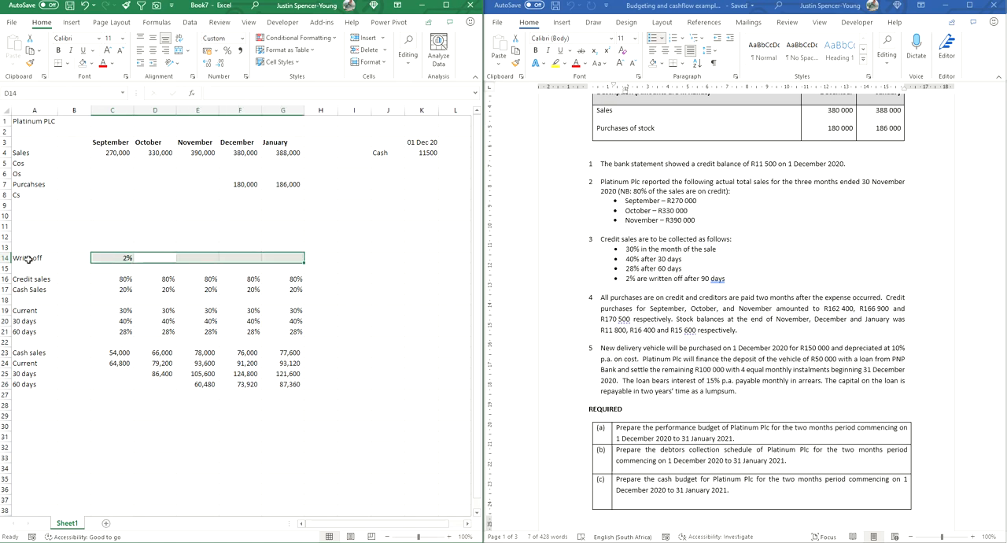
pyautogui.hotkey('ctrl', 'r')
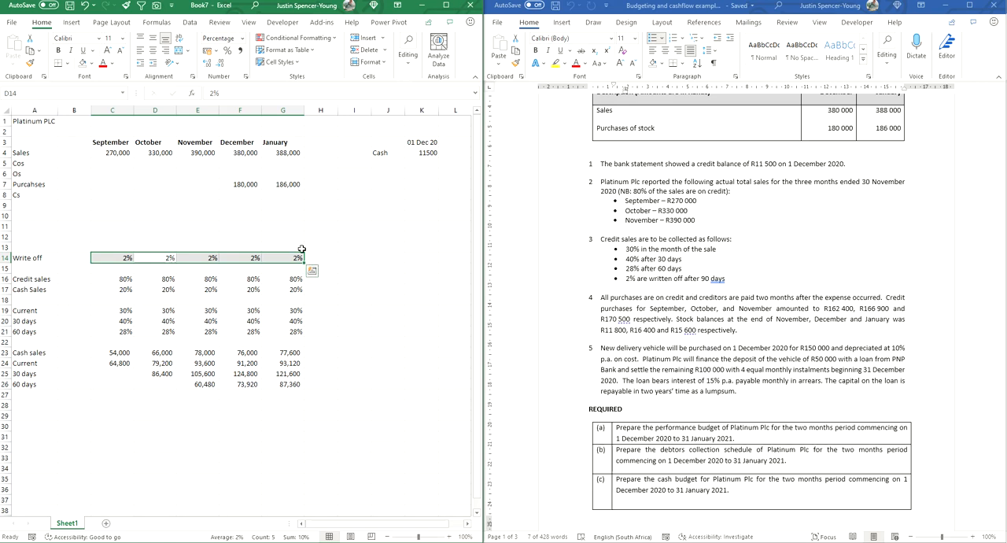
# Step: Label cell A10 Bad debt exp in the performance budget
pyautogui.click(113, 152)
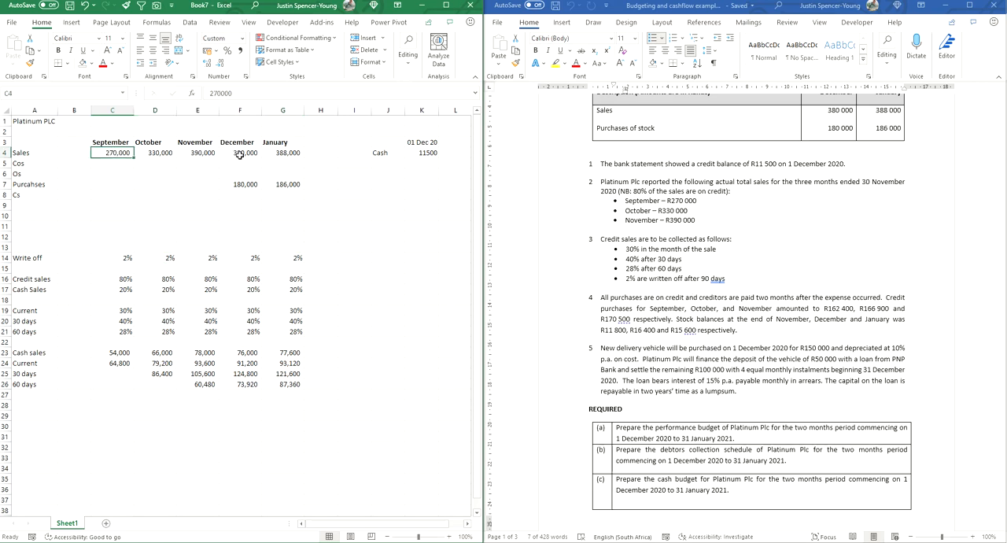
pyautogui.click(22, 217)
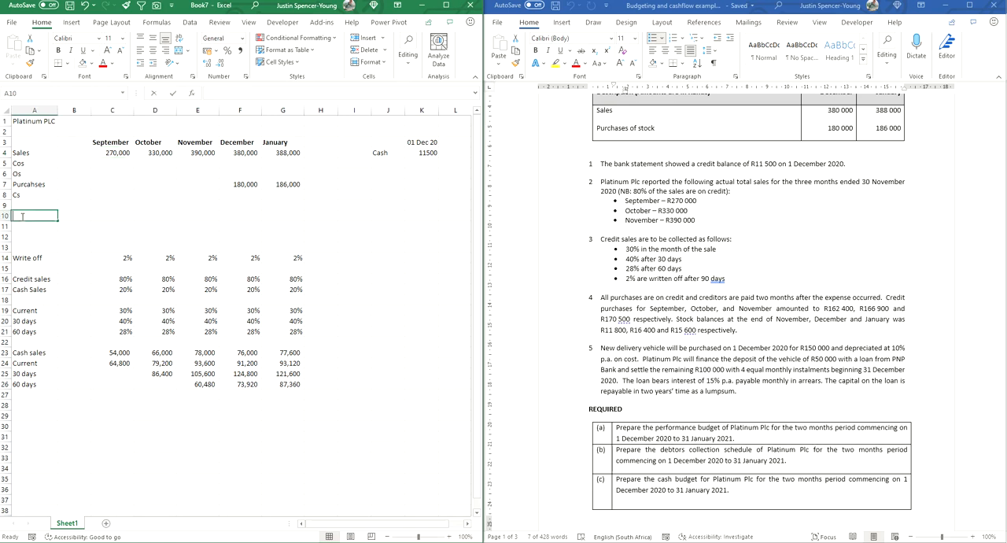
pyautogui.write('Bad debt exp')
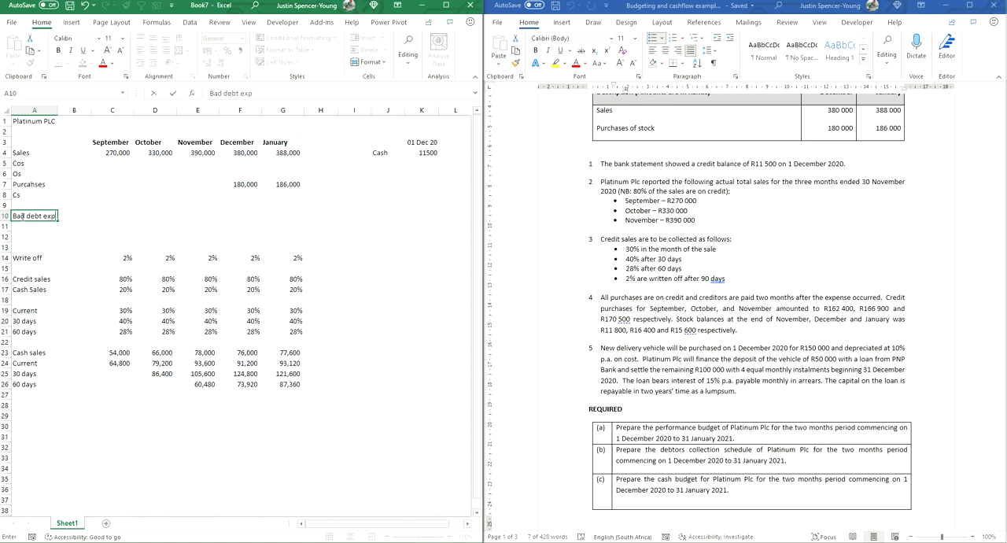
# Step: Calculate December's bad debt expense in F10 from September's sales, credit sales percentage and write-off rate with =C4*C16*C14
pyautogui.click(236, 218)
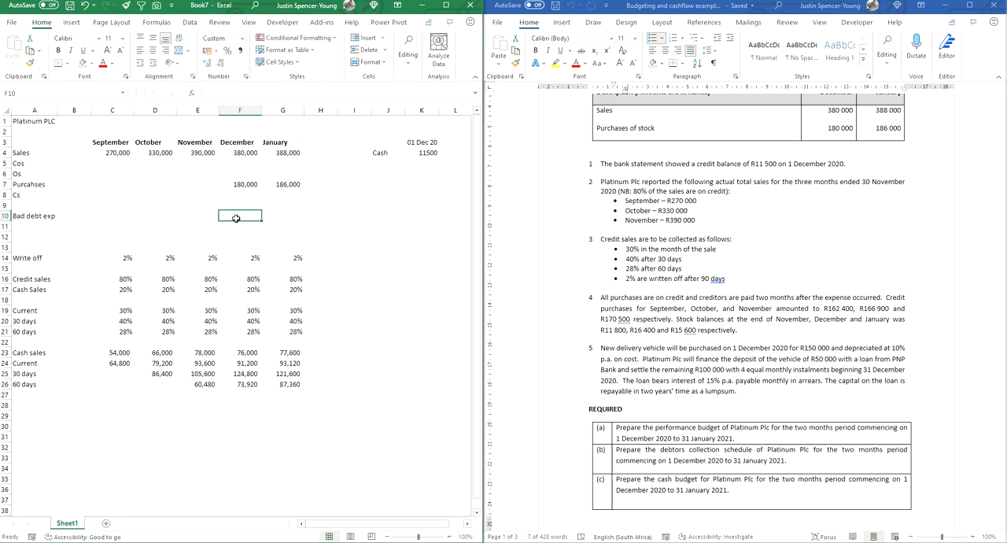
pyautogui.write('=')
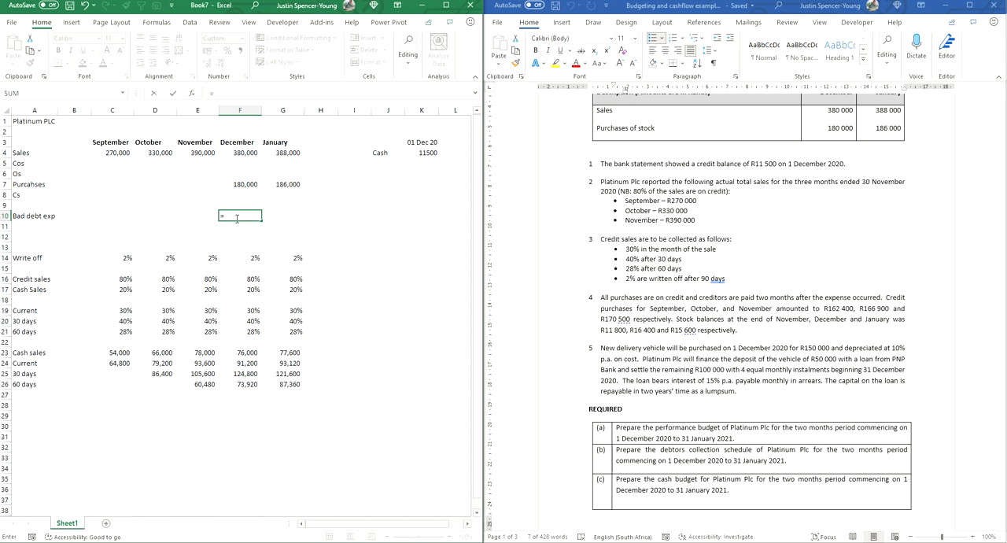
pyautogui.click(122, 155)
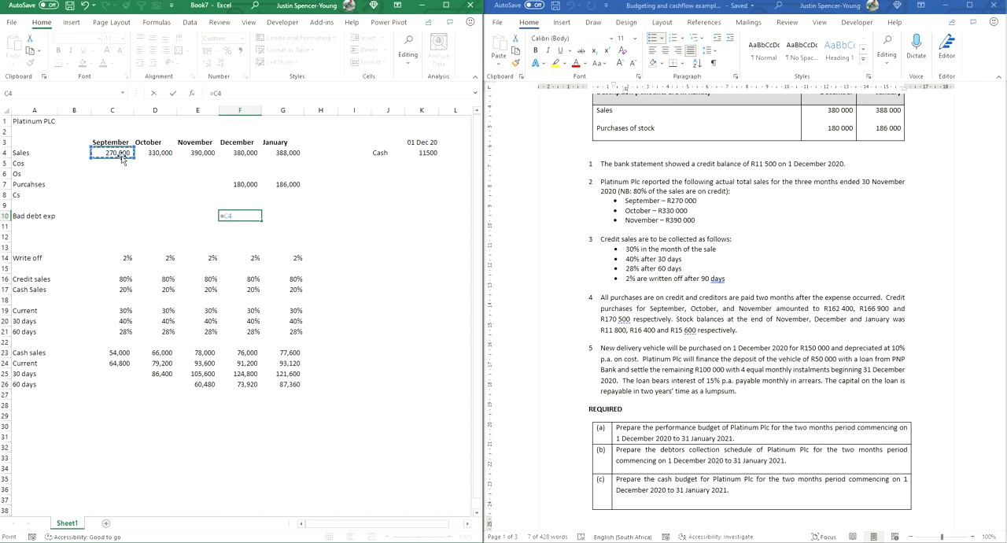
pyautogui.write('*')
pyautogui.click(114, 281)
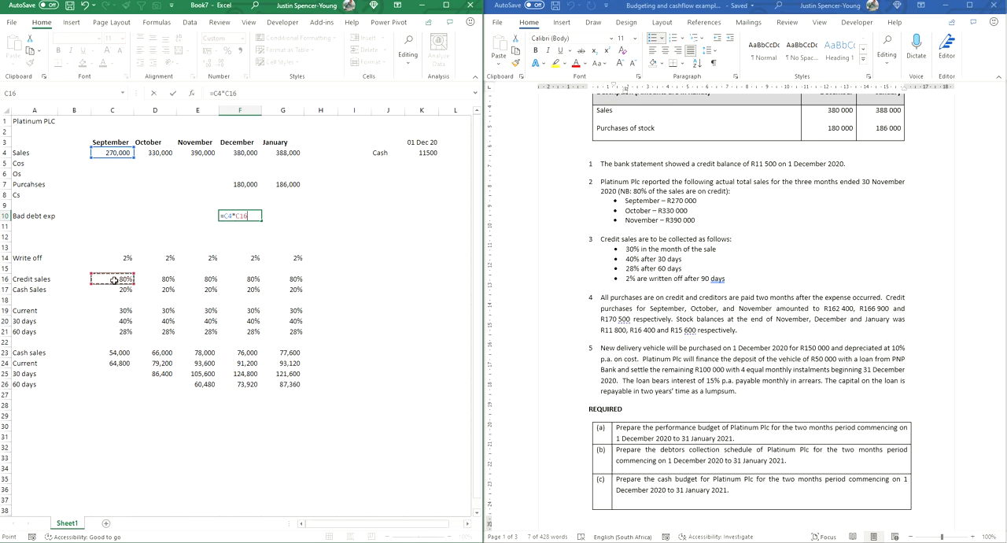
pyautogui.write('*')
pyautogui.click(118, 259)
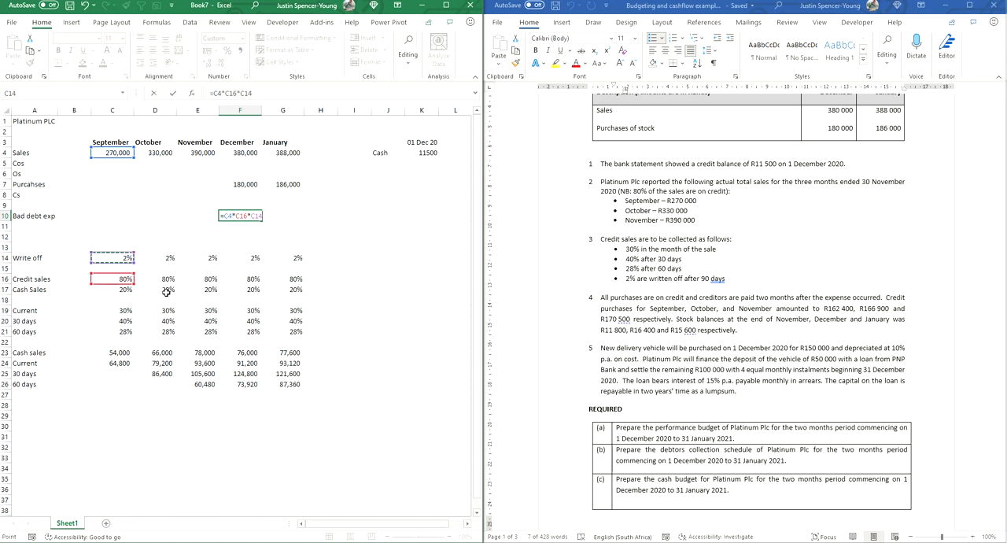
pyautogui.press('Return')
# Step: Fill the bad debt expense formula from F10 across to January in G10 and check the cells it references
pyautogui.click(249, 215)
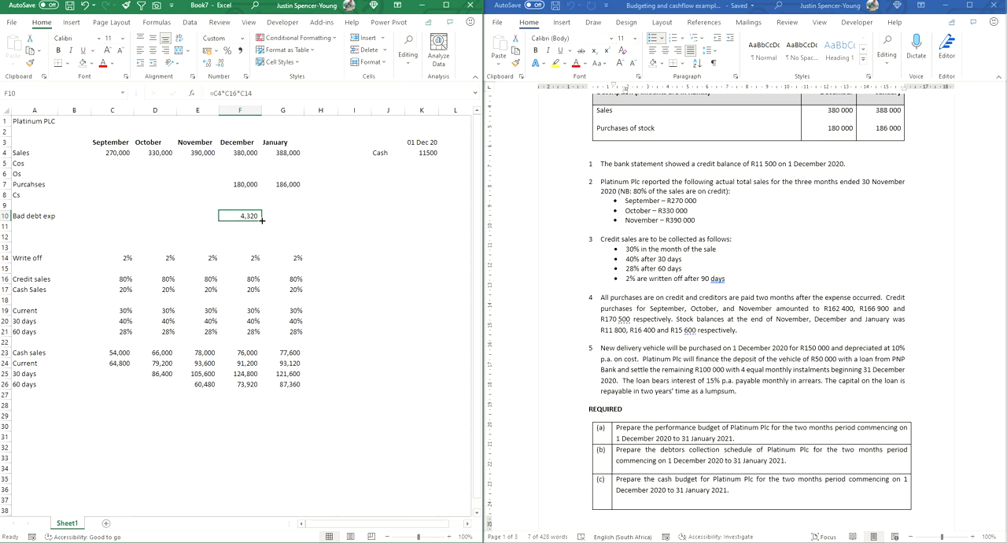
pyautogui.moveTo(262, 221); pyautogui.dragTo(292, 221)
pyautogui.click(291, 216)
pyautogui.doubleClick(292, 215)
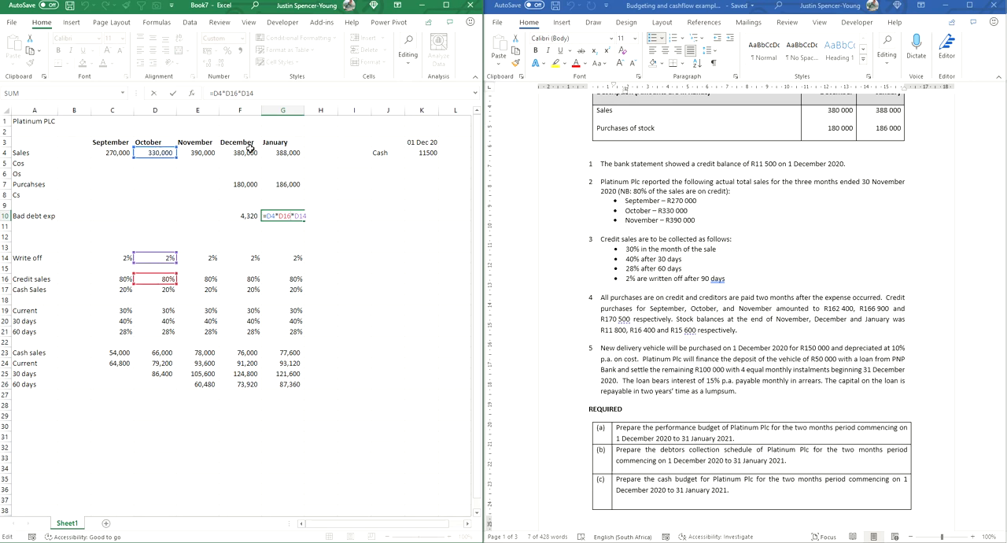
pyautogui.press('Return')
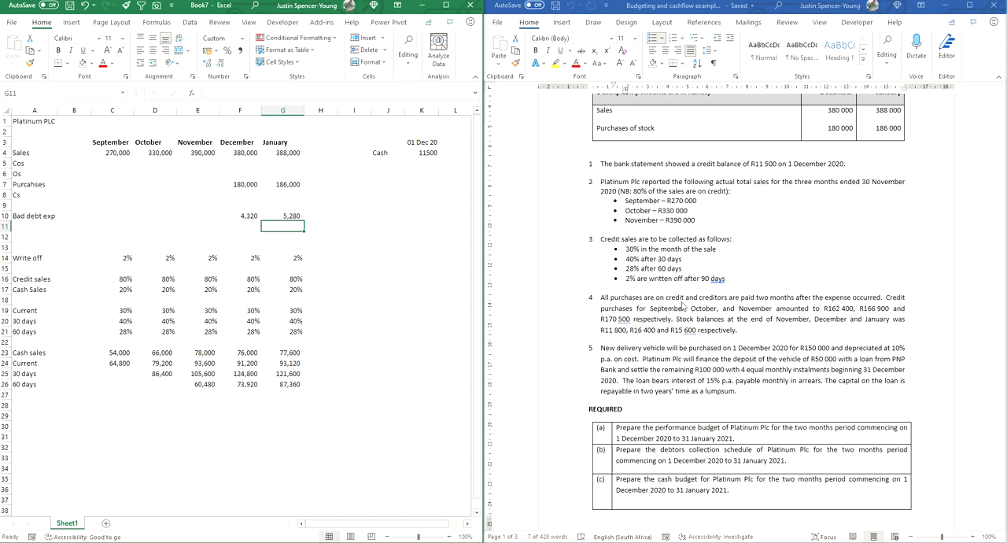
# Step: Enter the purchases in row 7 from the Word example: 162,400 for September, 166,900 for October and 170,500 for November
pyautogui.click(39, 184)
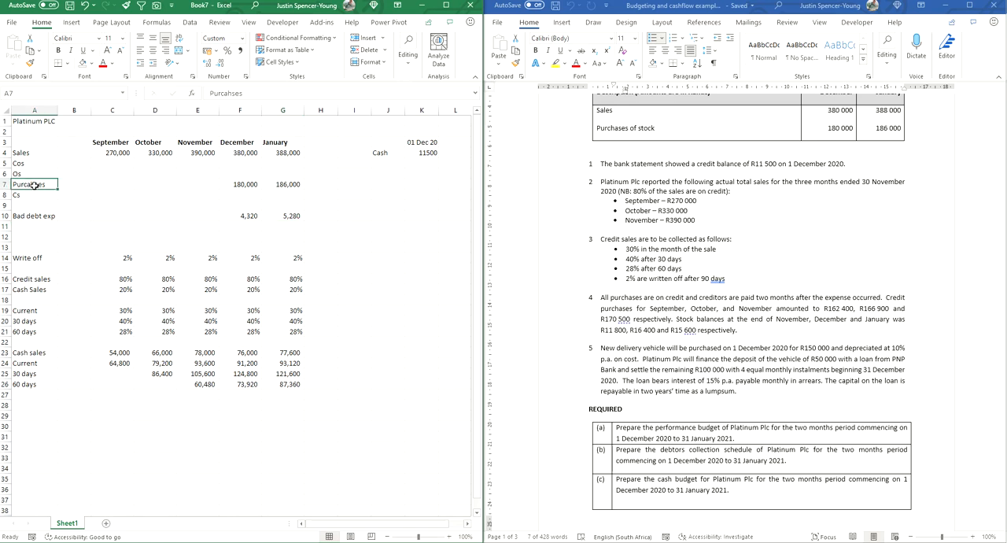
pyautogui.moveTo(30, 185); pyautogui.dragTo(295, 194)
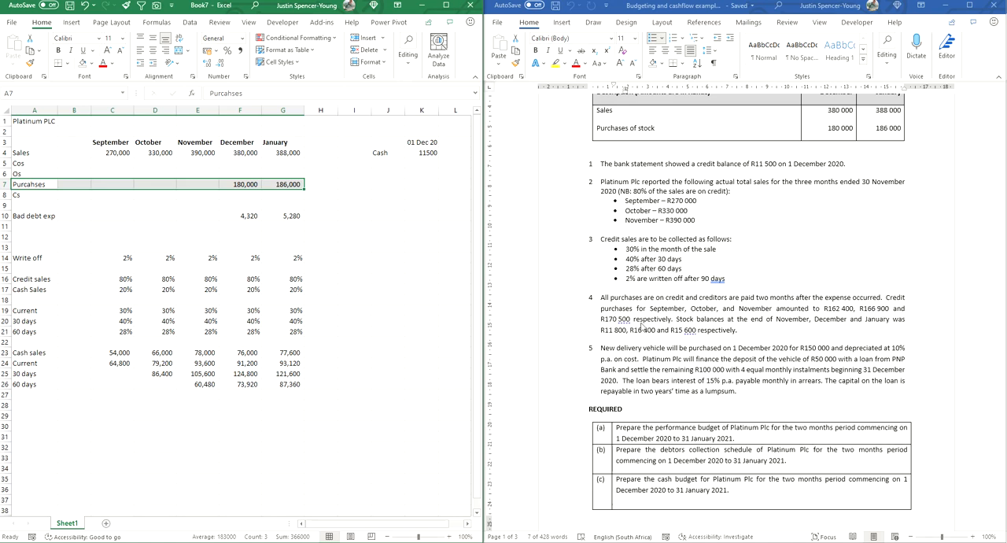
pyautogui.click(104, 183)
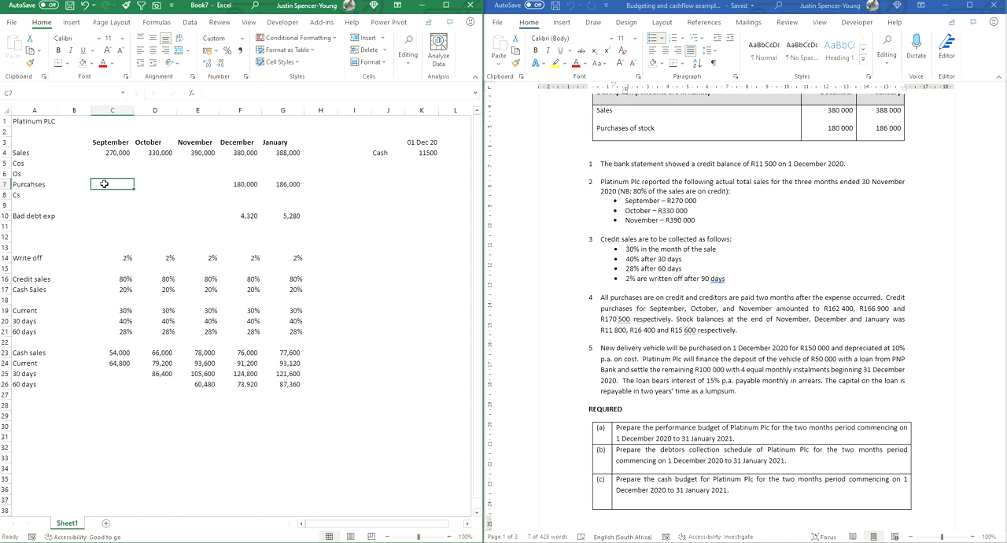
pyautogui.write('162400')
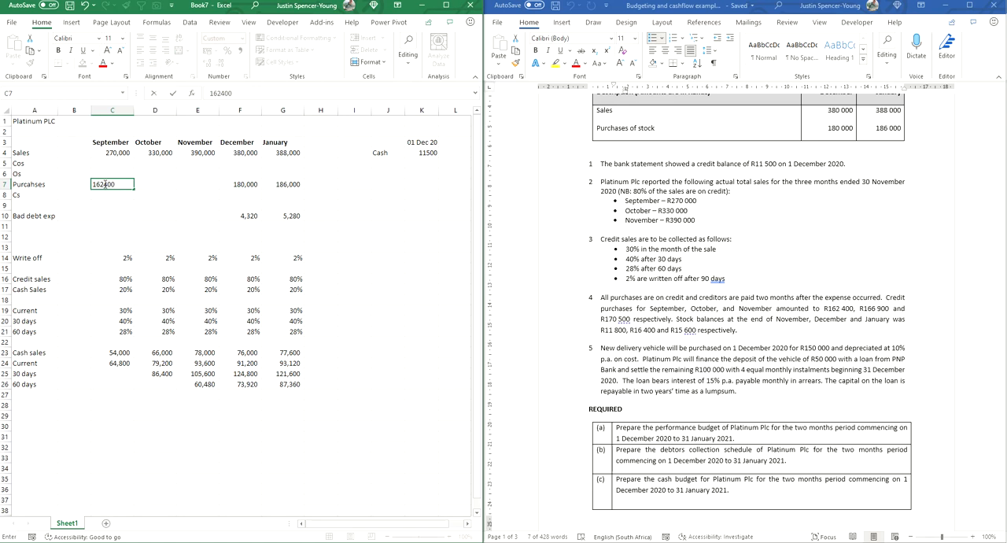
pyautogui.press('Tab')
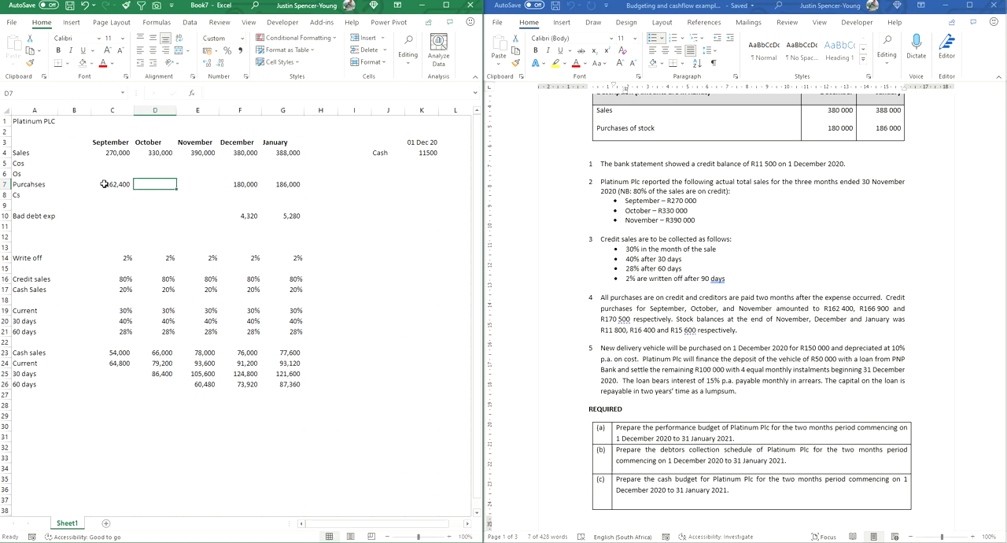
pyautogui.write('166900')
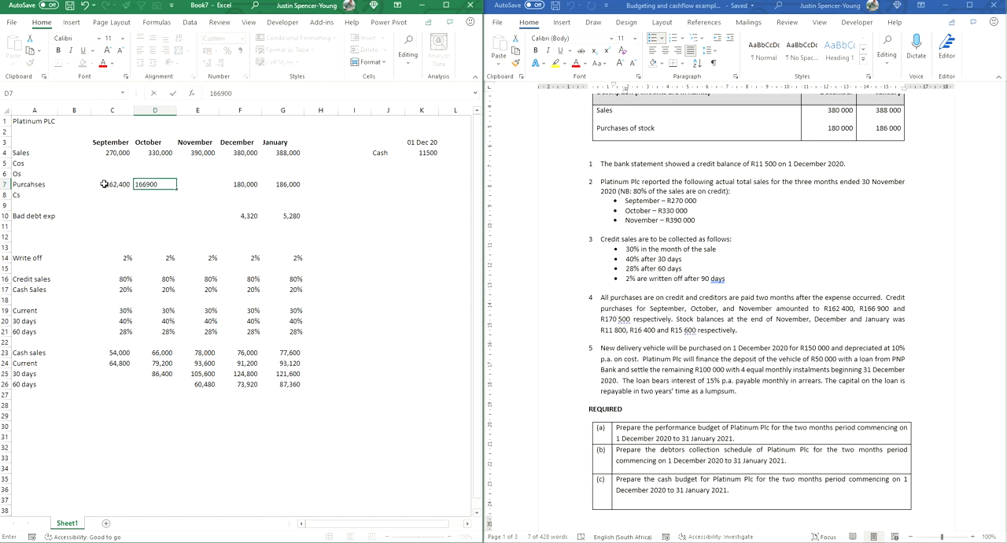
pyautogui.press('Tab')
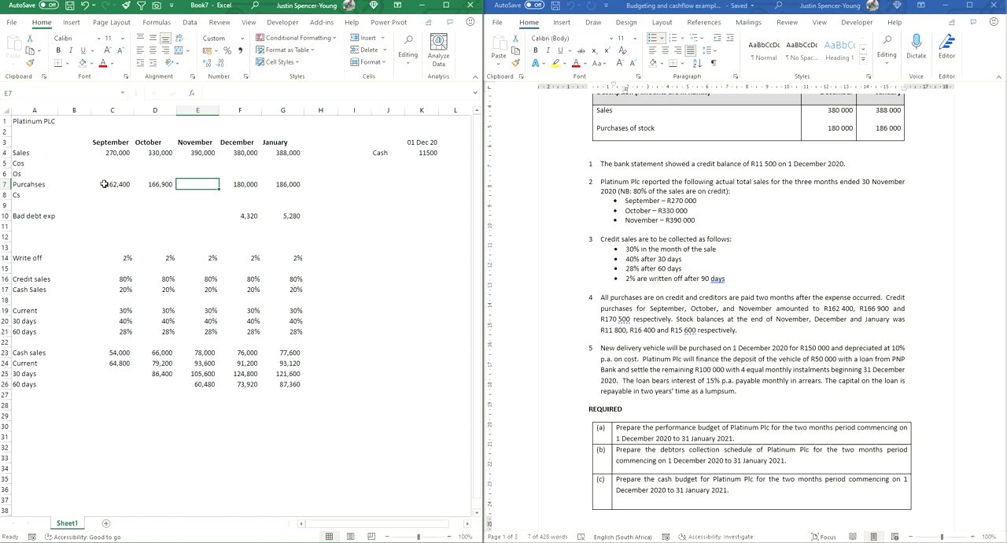
pyautogui.write('170500')
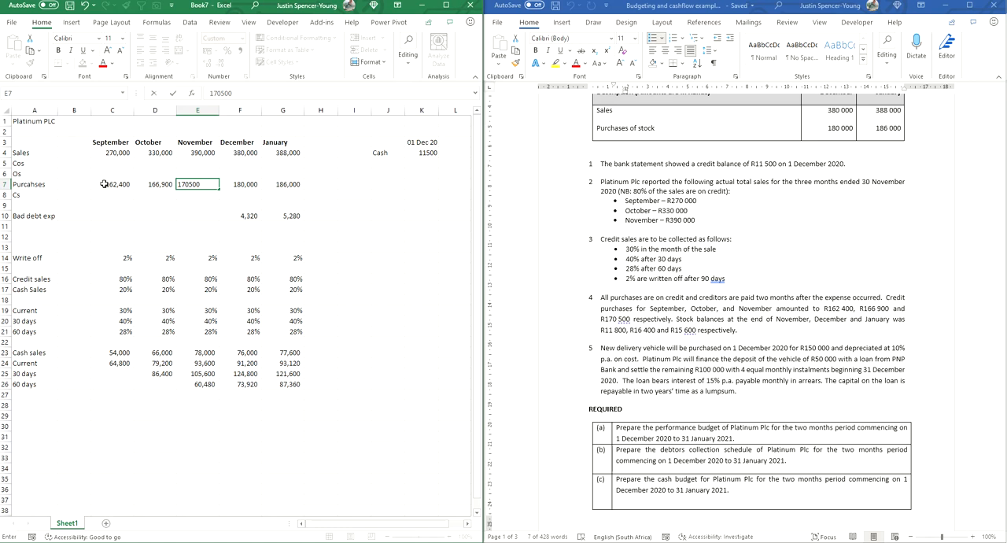
pyautogui.press('Tab')
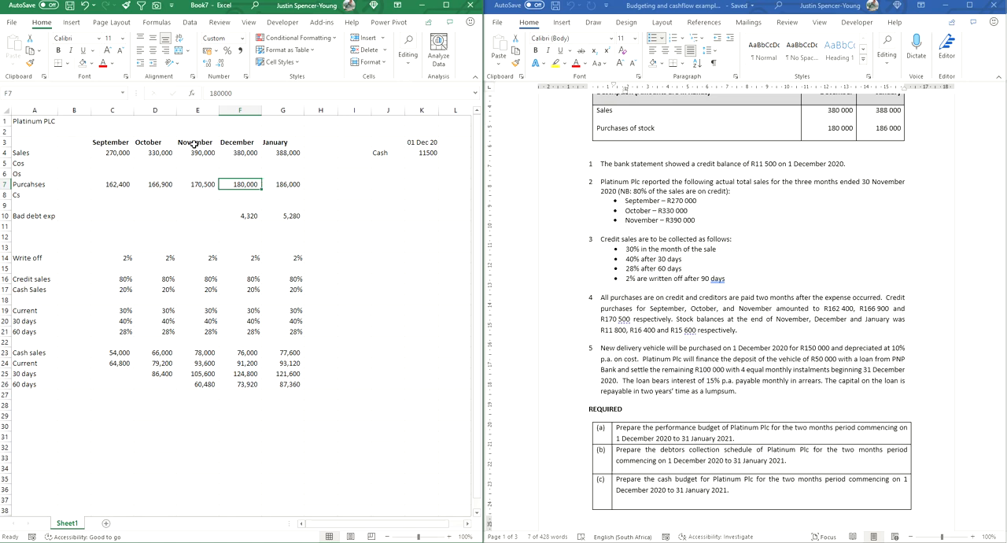
# Step: Enter the closing stock in row 8: 11,800 for November, 16,400 for December and 15,600 for January
pyautogui.click(195, 193)
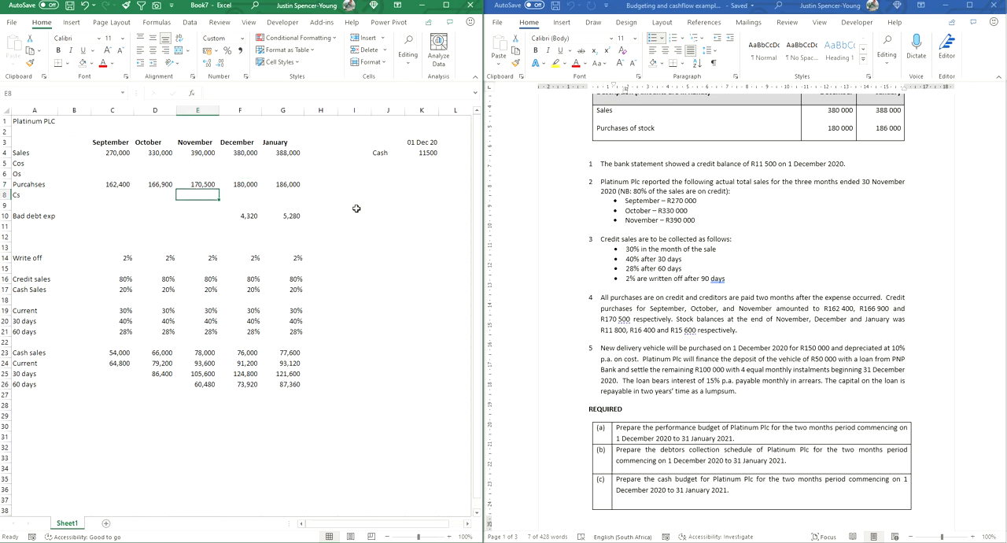
pyautogui.write('11800')
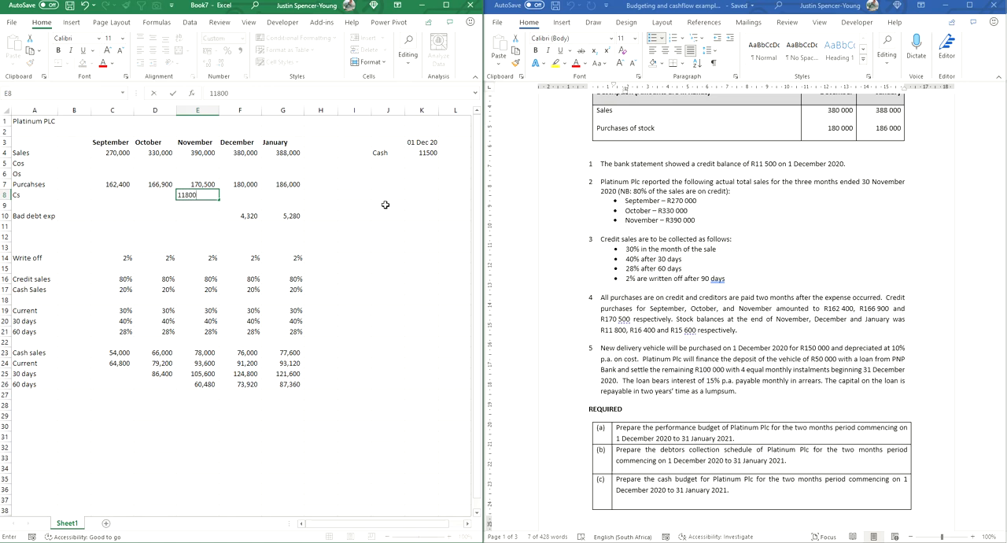
pyautogui.press('Tab')
pyautogui.write('1')
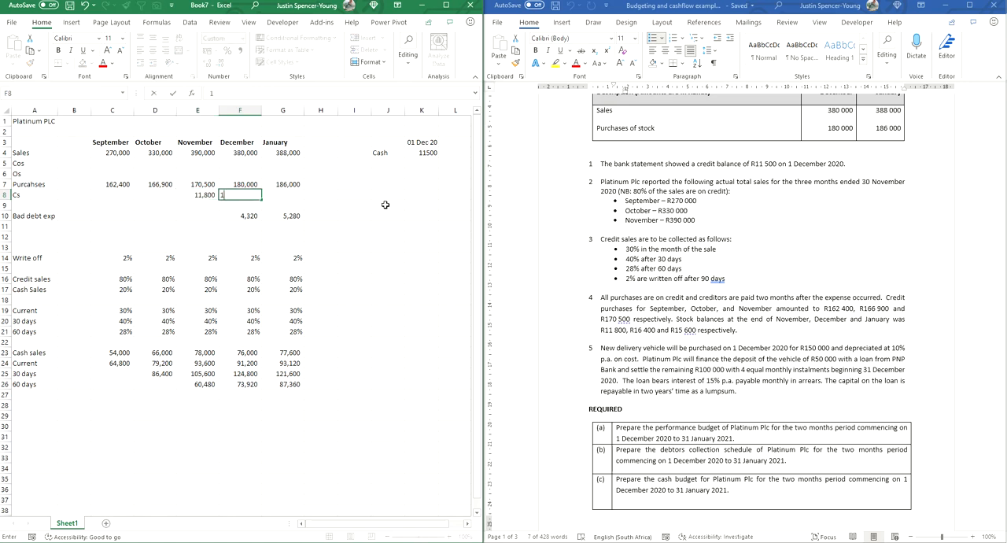
pyautogui.write('6,400')
pyautogui.press('Tab')
pyautogui.write('15,600')
pyautogui.press('Return')
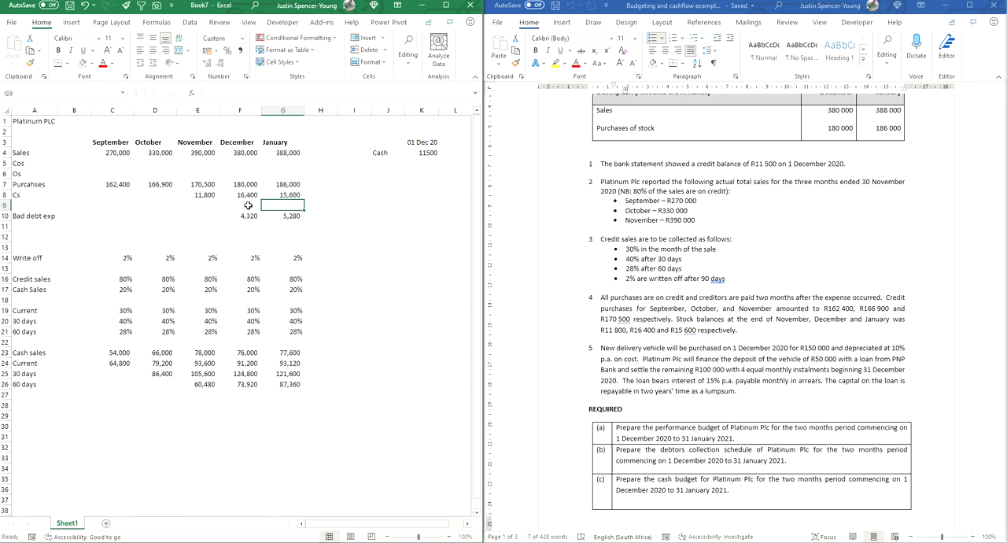
pyautogui.moveTo(196, 195); pyautogui.dragTo(271, 197)
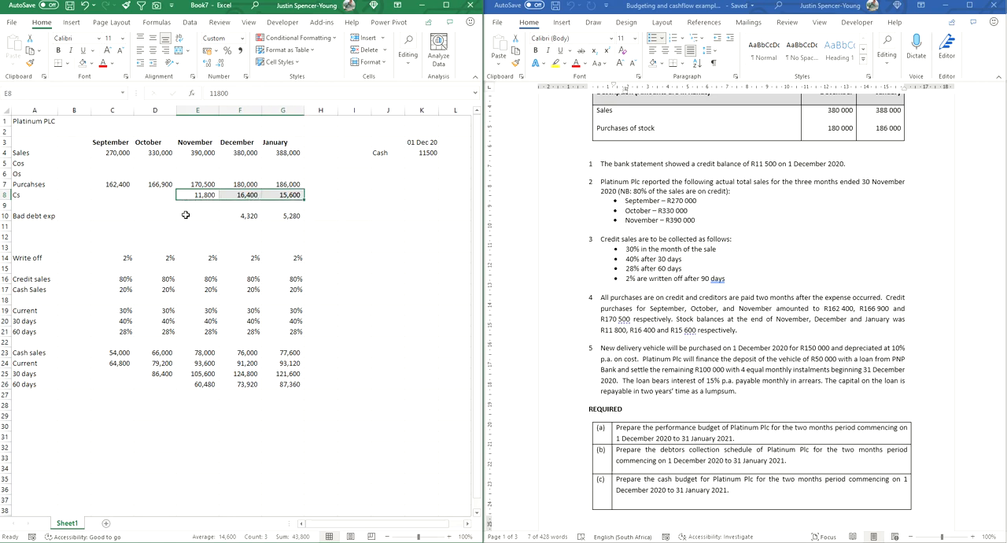
# Step: Link December's opening stock in F6 to November's closing stock with =E8 and fill it across to January in G6
pyautogui.click(242, 174)
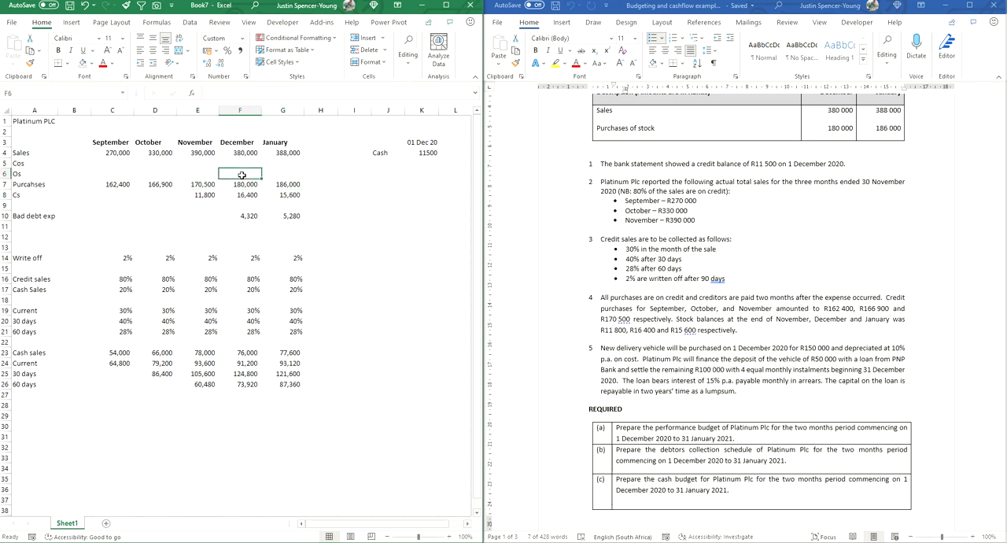
pyautogui.write('=')
pyautogui.click(208, 194)
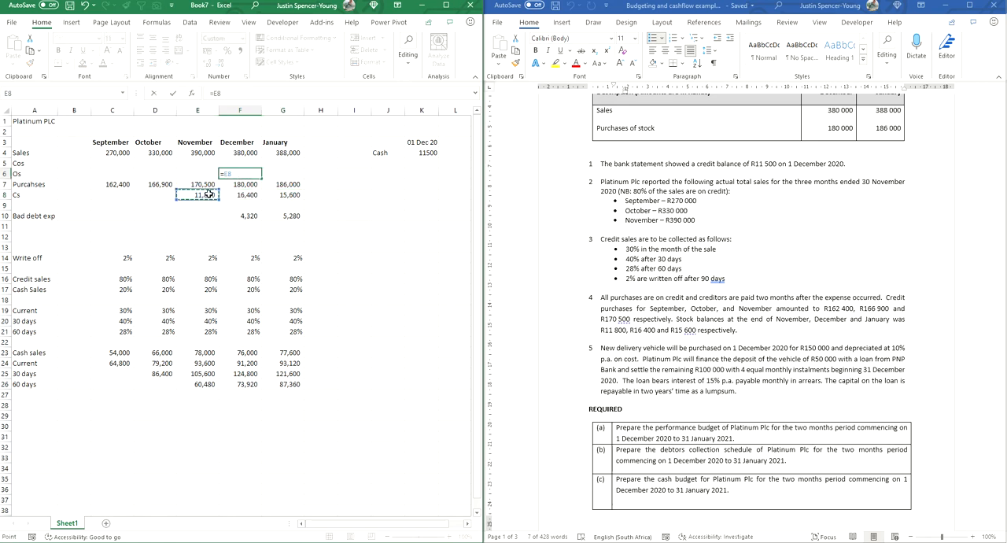
pyautogui.press('Return')
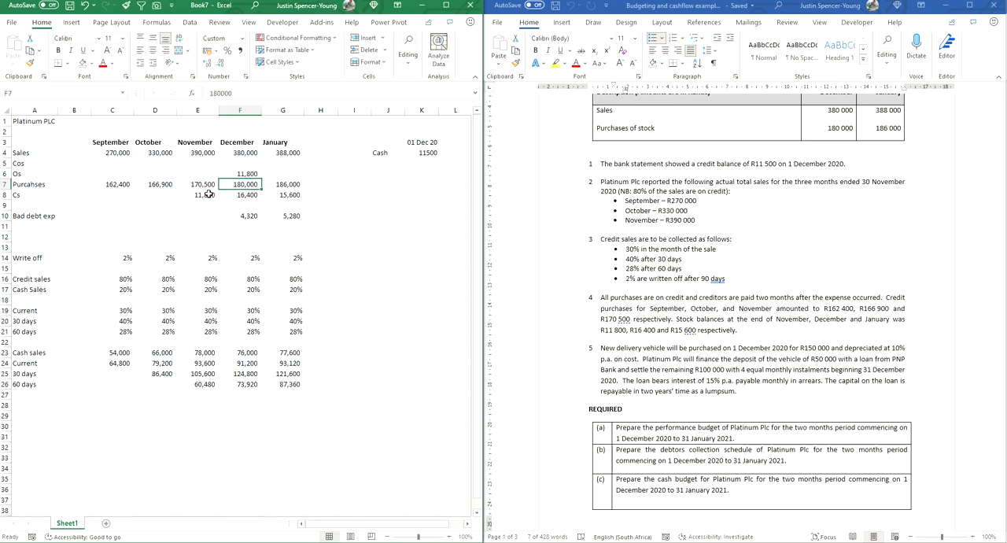
pyautogui.click(249, 174)
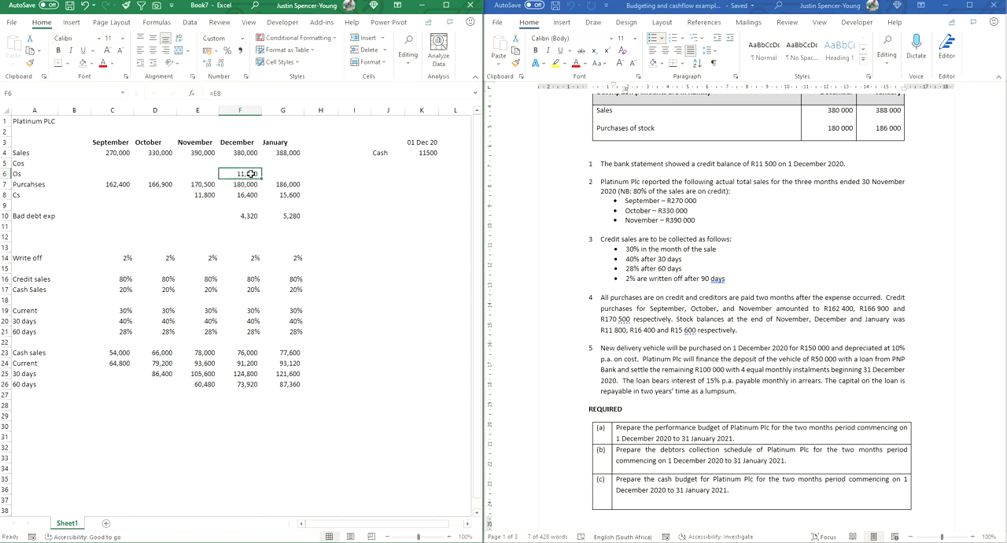
pyautogui.moveTo(260, 177); pyautogui.dragTo(298, 177)
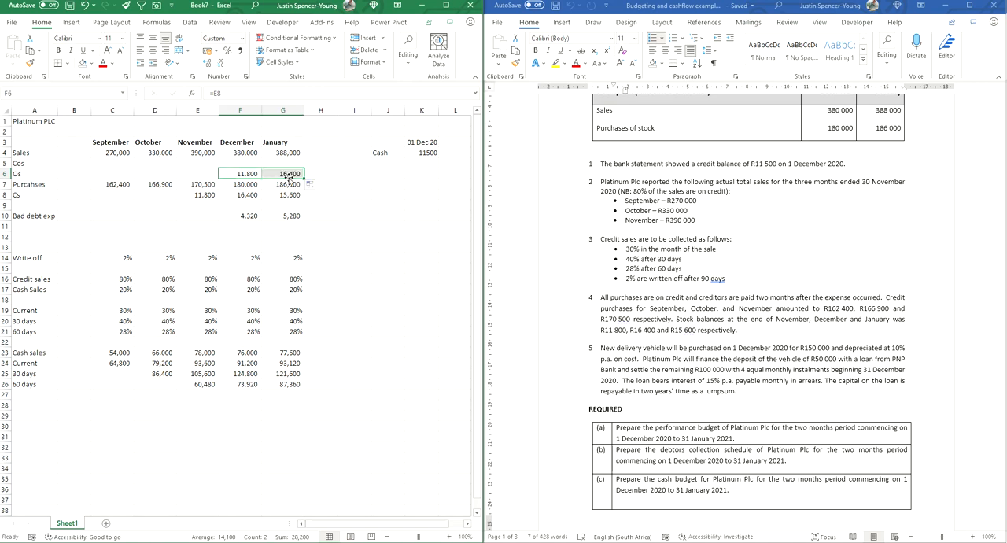
pyautogui.click(285, 175)
pyautogui.write('=')
pyautogui.click(242, 193)
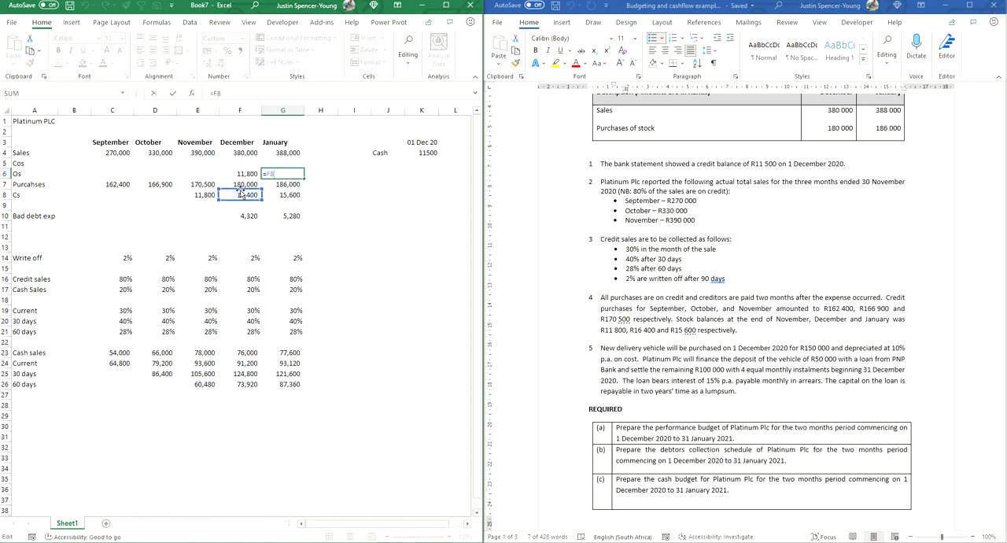
pyautogui.press('Return')
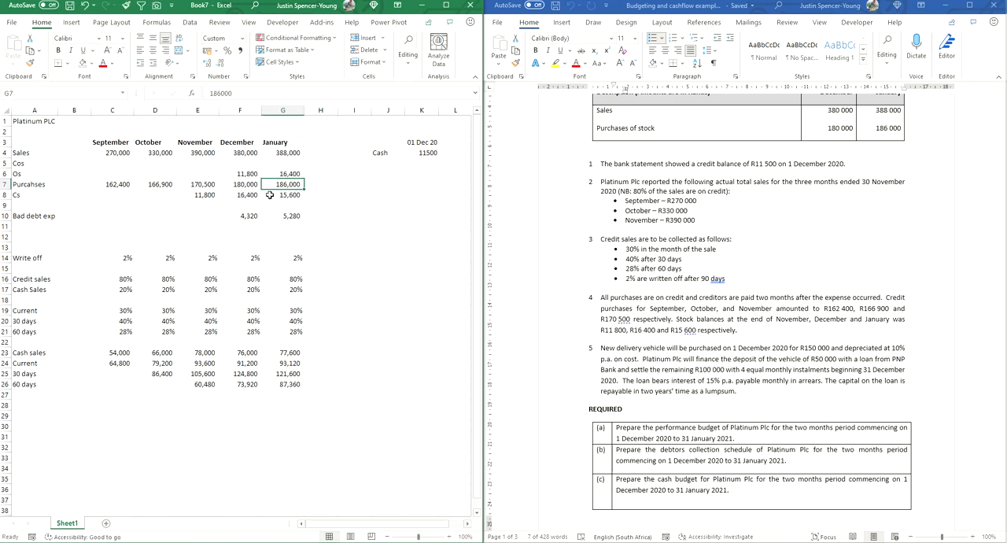
# Step: Calculate December's cost of sales in F5 as opening stock plus purchases less closing stock with =F6+F7-F8
pyautogui.click(234, 161)
pyautogui.write('=')
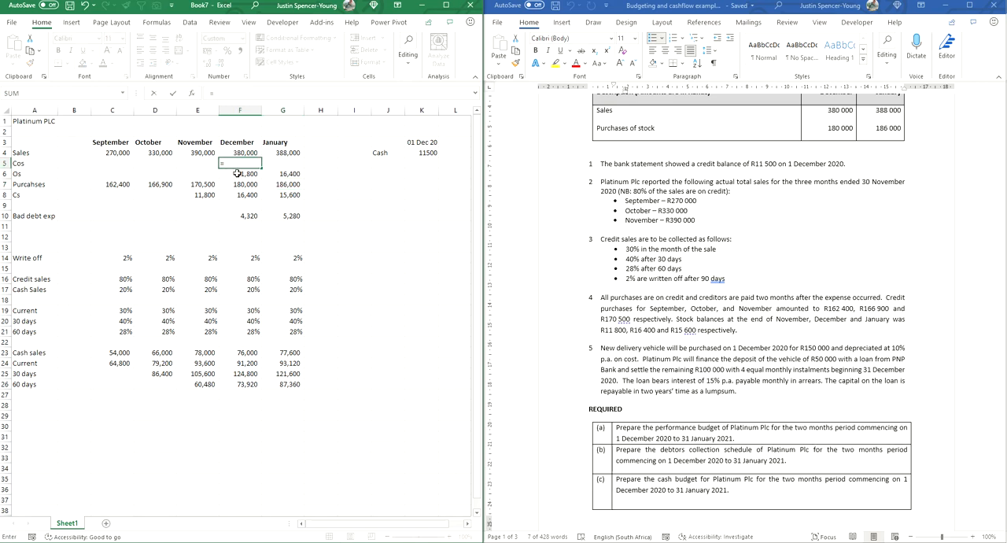
pyautogui.click(239, 174)
pyautogui.write('+')
pyautogui.click(233, 184)
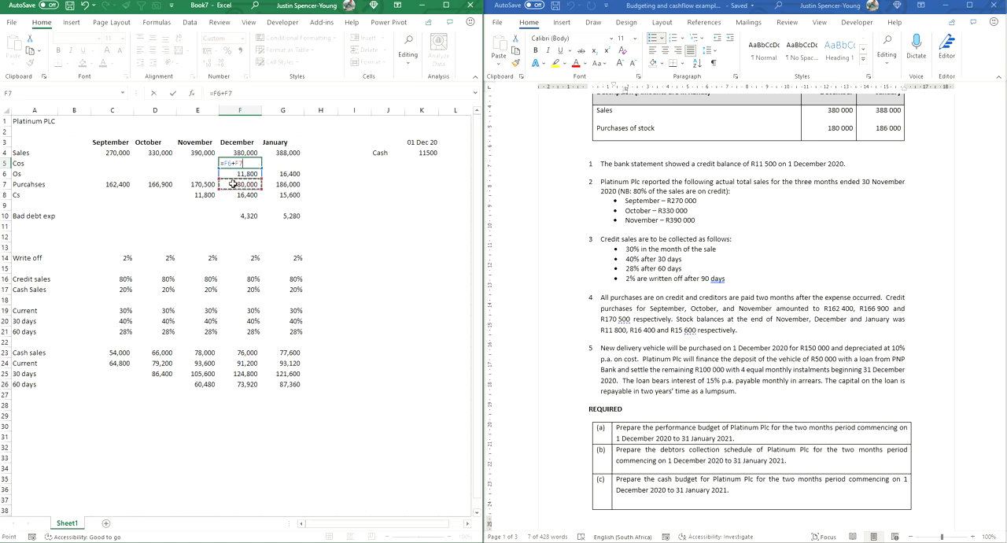
pyautogui.write('-')
pyautogui.click(241, 196)
pyautogui.press('Return')
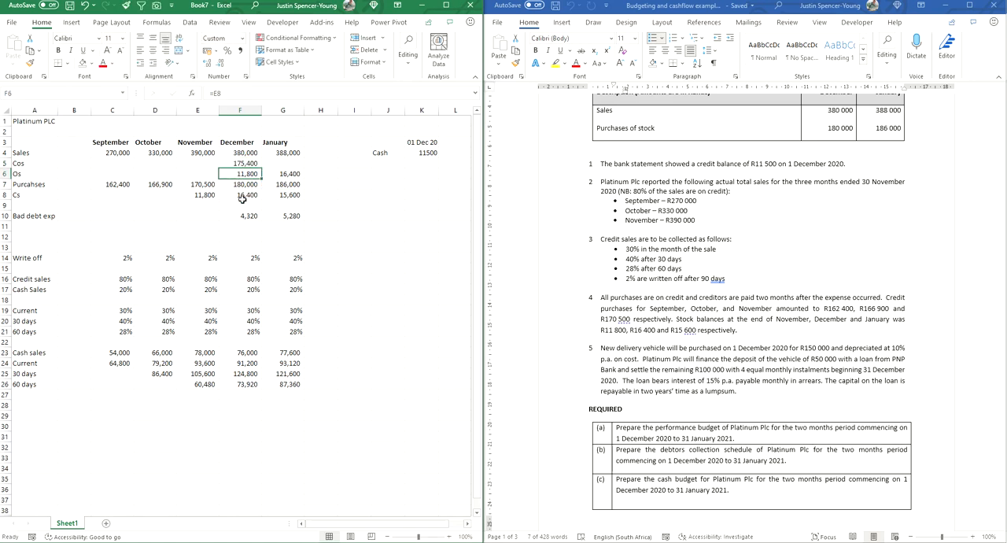
# Step: Fill the cost of sales formula from F5 across to January in G5
pyautogui.press('Up')
pyautogui.hotkey('shift', 'Right')
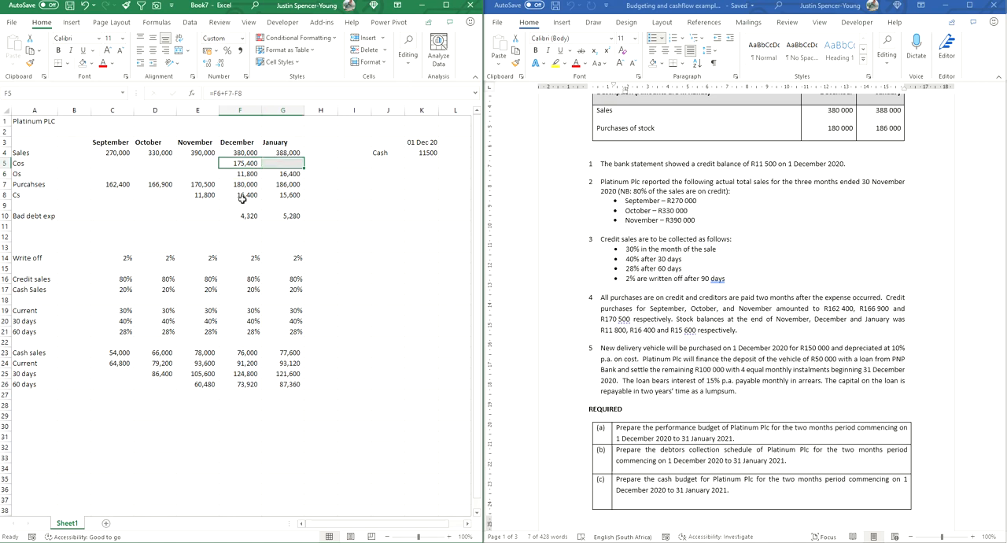
pyautogui.hotkey('ctrl', 'r')
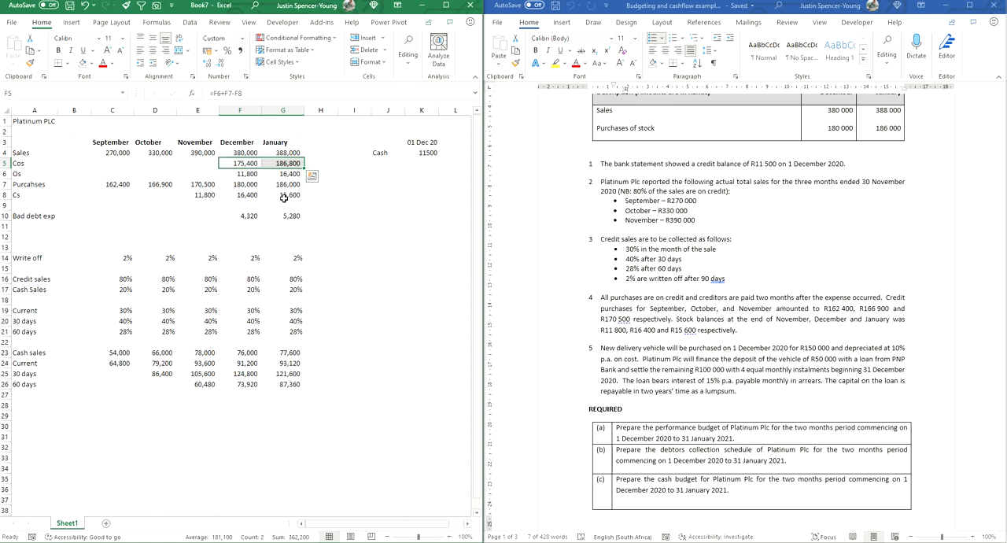
# Step: Label row 9 as GP in A9, directly above the bad debt expense
pyautogui.click(26, 203)
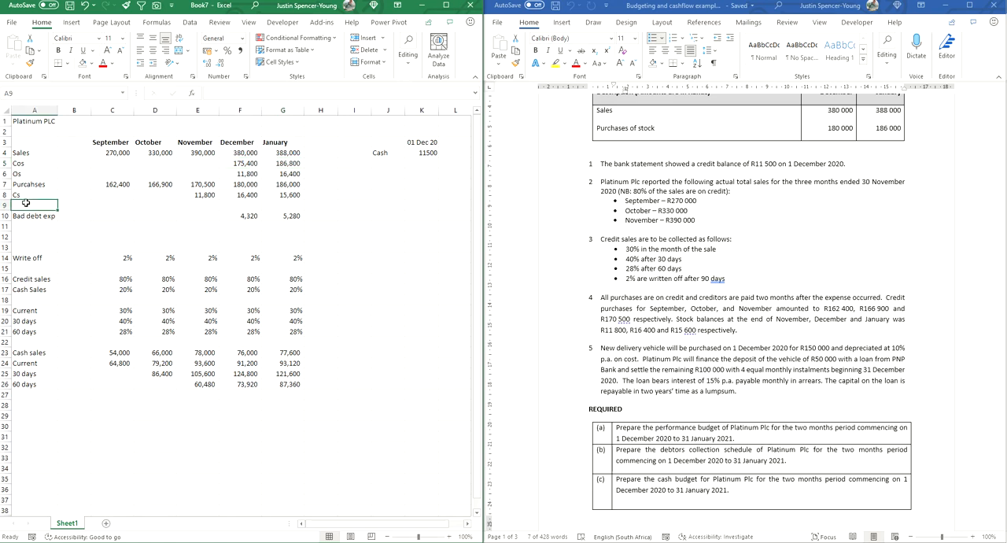
pyautogui.write('G')
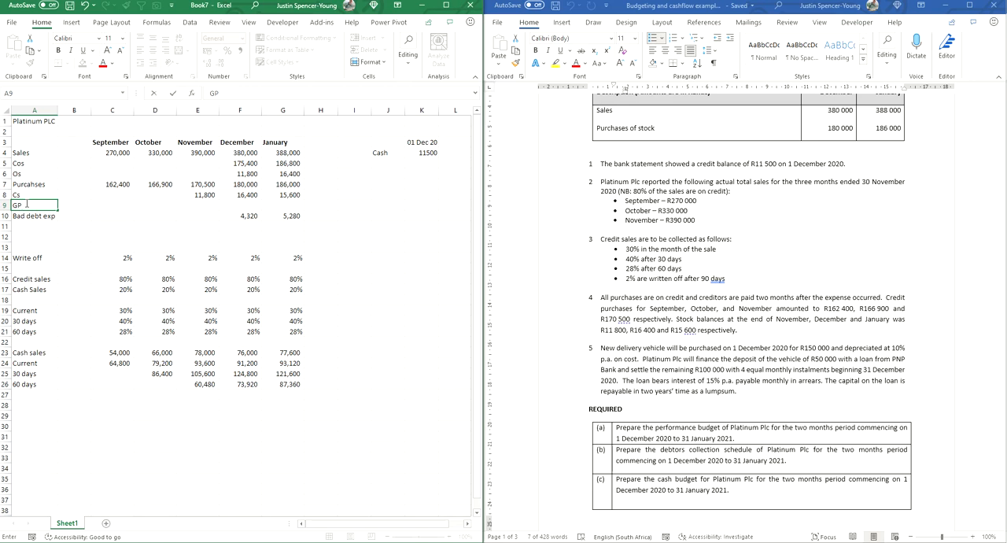
pyautogui.write('P')
pyautogui.press('Tab')
pyautogui.press('Tab')
pyautogui.press('Tab')
pyautogui.press('Tab')
pyautogui.press('Tab')
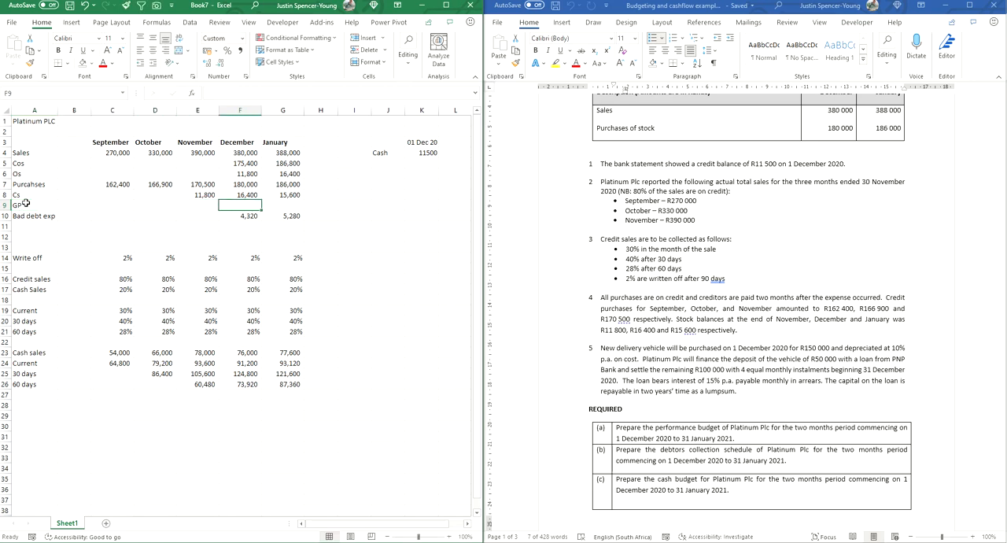
# Step: Calculate December's gross profit in F9 as sales less cost of sales with =F4-F5 and fill it across to January in G9
pyautogui.write('=')
pyautogui.press('Up')
pyautogui.press('Up')
pyautogui.press('Up')
pyautogui.press('Up')
pyautogui.press('Up')
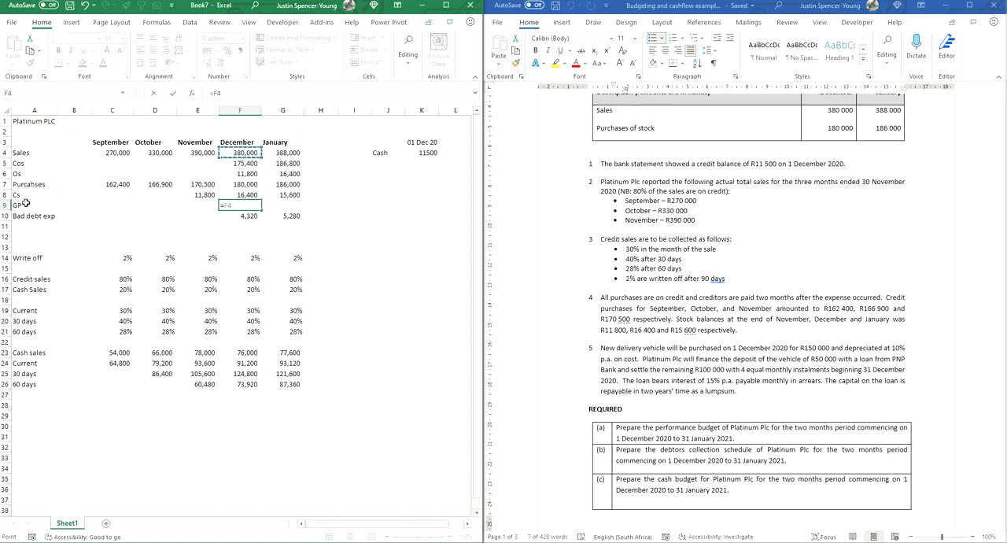
pyautogui.write('-')
pyautogui.press('Up')
pyautogui.press('Up')
pyautogui.press('Up')
pyautogui.press('Up')
pyautogui.press('Return')
pyautogui.press('Up')
pyautogui.hotkey('shift', 'Right')
pyautogui.hotkey('ctrl', 'r')
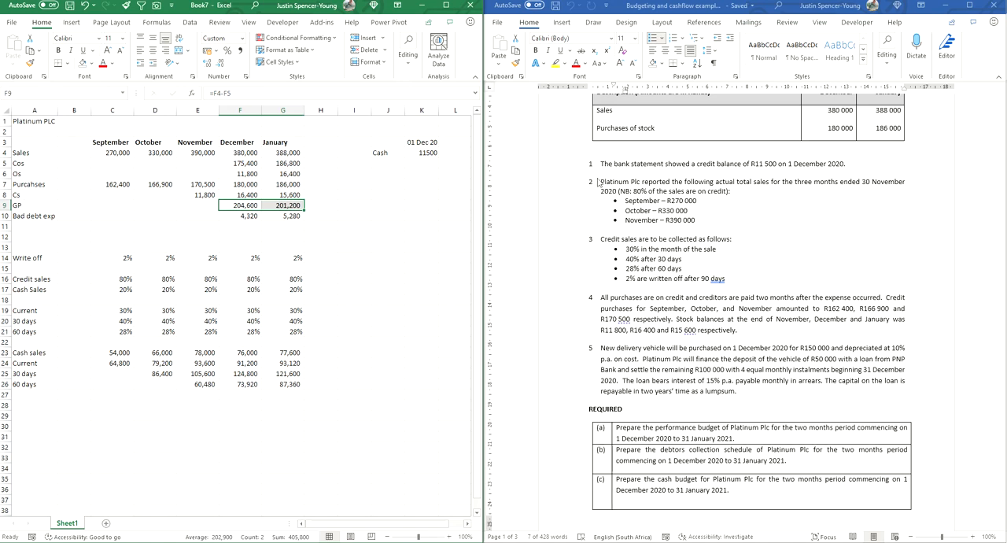
# Step: Start the cash payments section with the heading Cash OUT in A31 and the label Purchases in A32
pyautogui.click(419, 152)
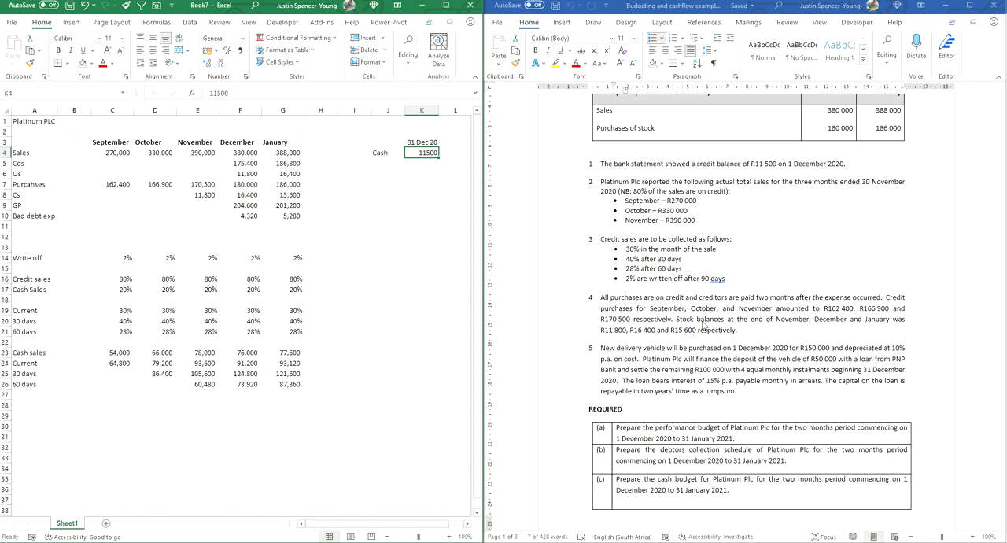
pyautogui.click(25, 440)
pyautogui.write('Cas')
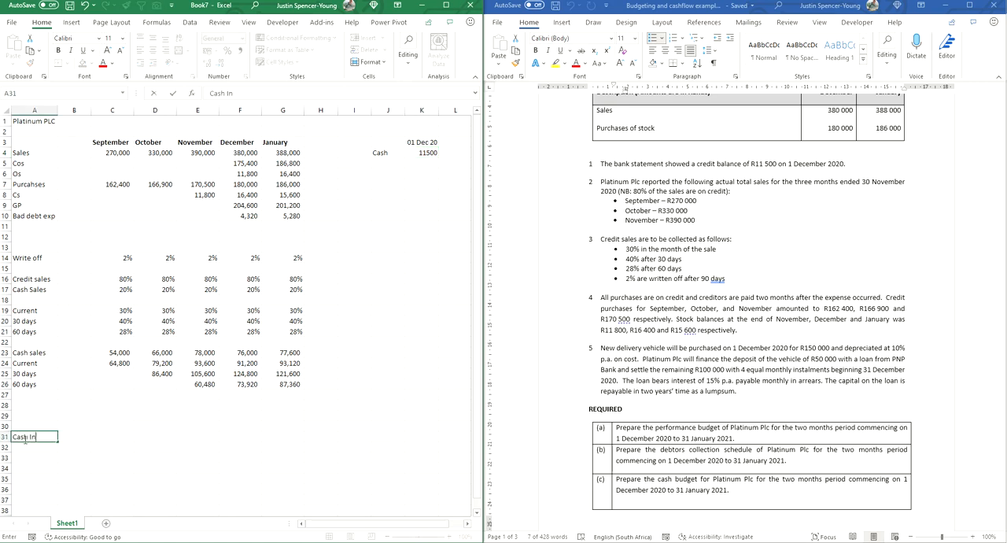
pyautogui.write('h OUT')
pyautogui.press('Return')
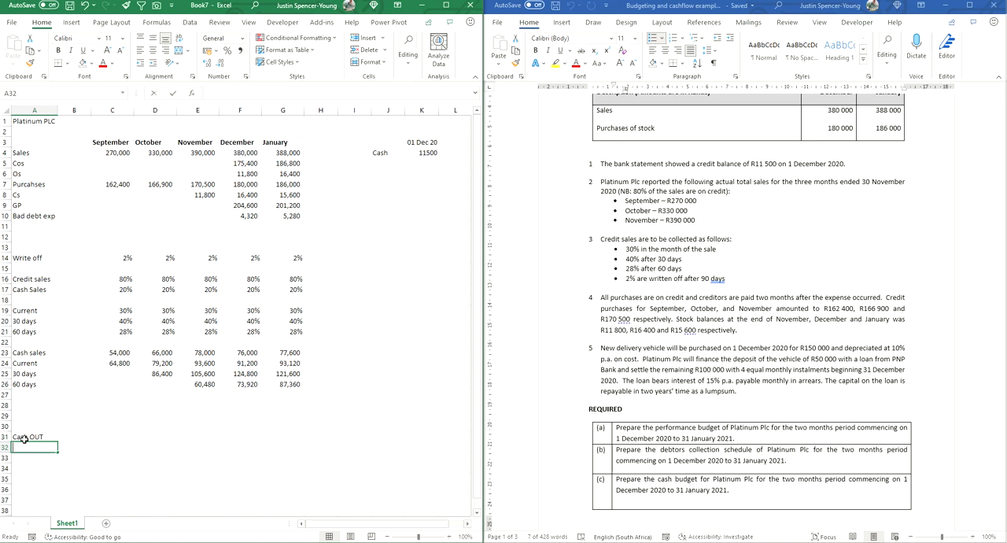
pyautogui.write('Purchases')
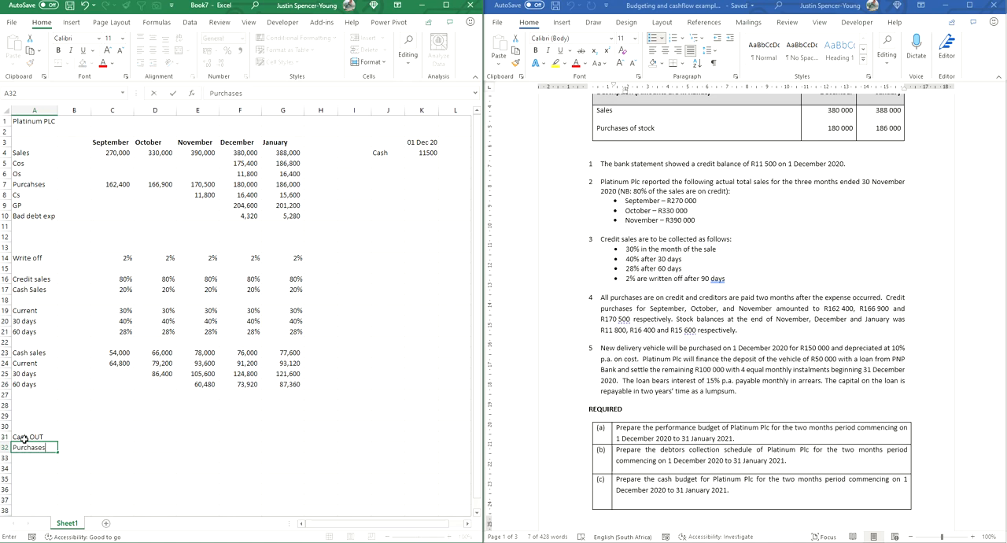
pyautogui.press('Return')
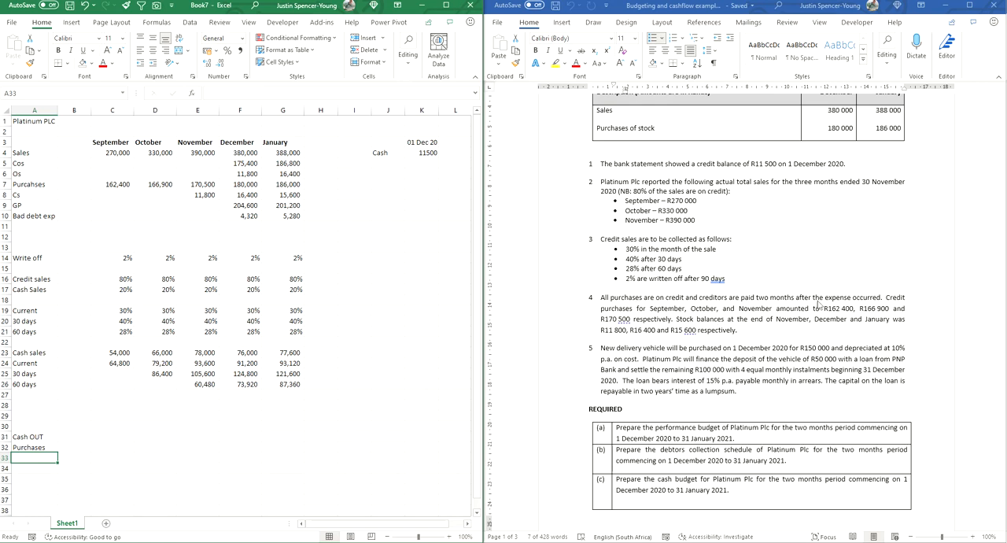
# Step: Enter December's purchases payment in F32 as a link to the October column with =D4
pyautogui.click(771, 302)
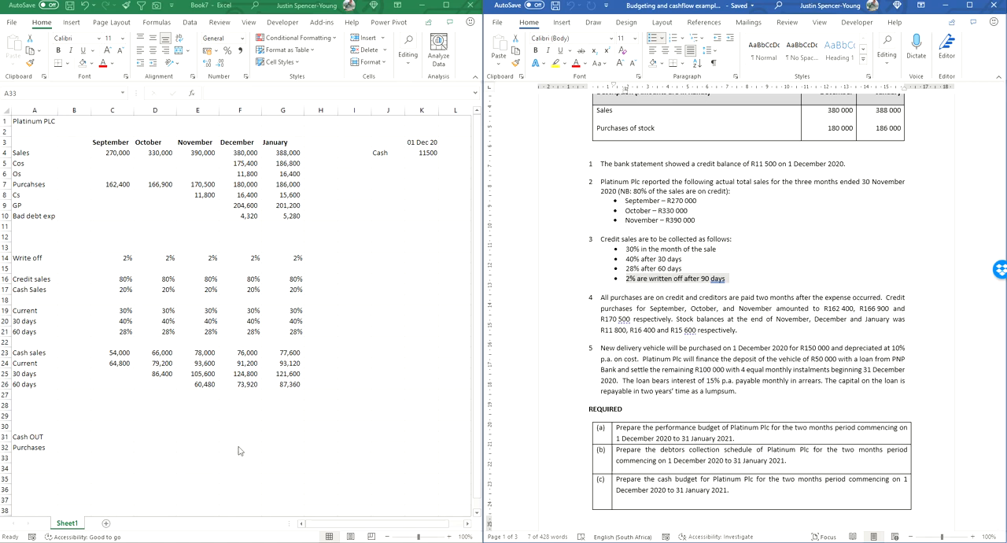
pyautogui.click(246, 143)
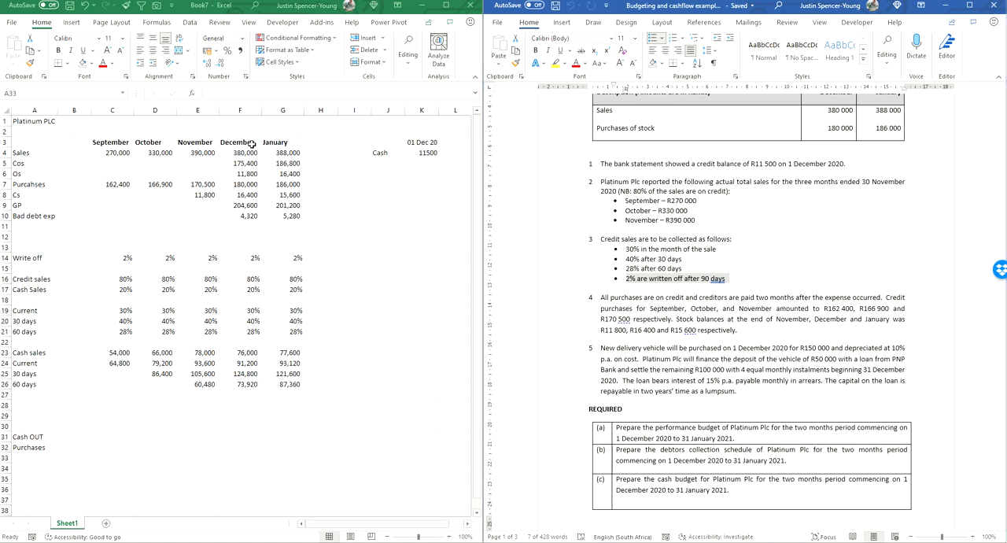
pyautogui.click(244, 448)
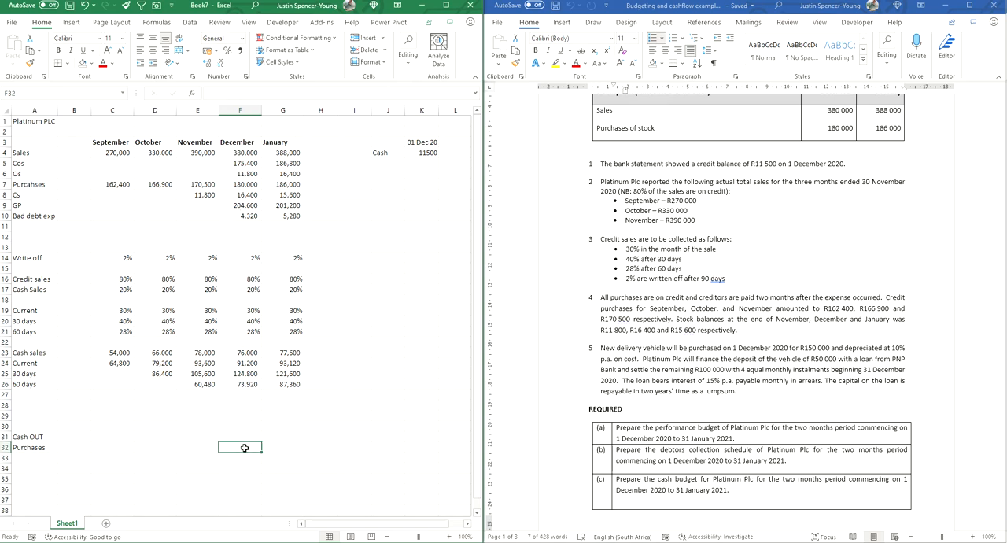
pyautogui.write('=')
pyautogui.click(160, 155)
pyautogui.press('Return')
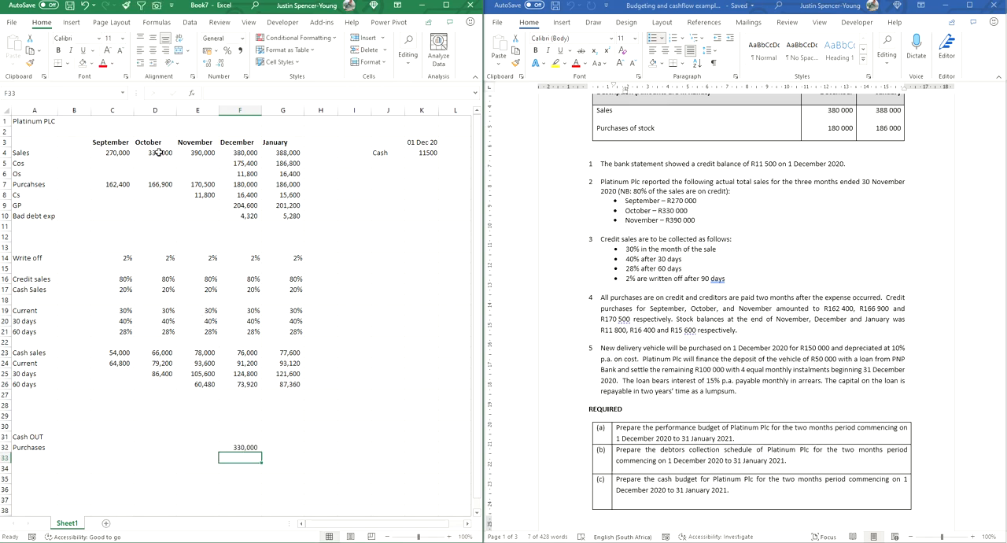
# Step: Fill the purchases payment formula from F32 across to January in G32 and check the cell it references
pyautogui.click(250, 451)
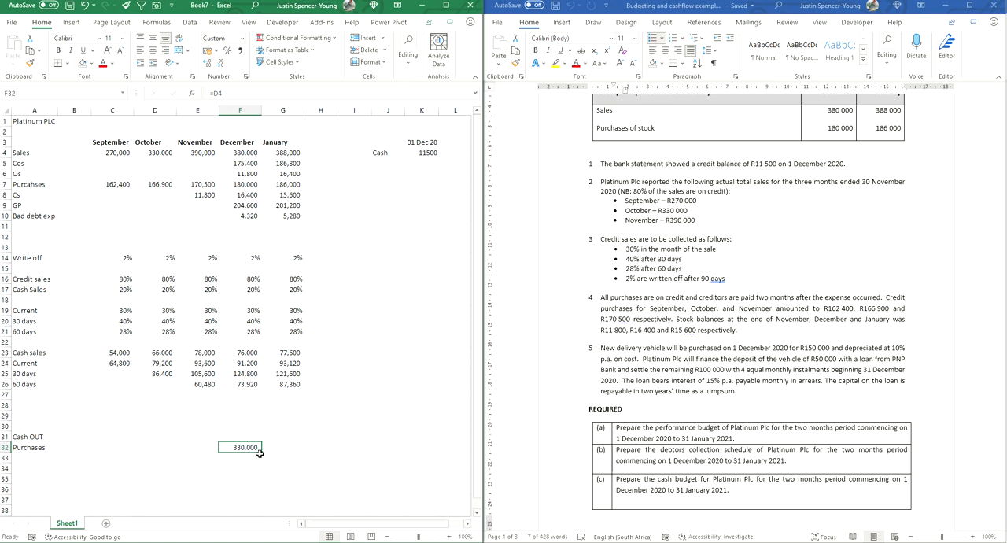
pyautogui.moveTo(263, 453); pyautogui.dragTo(293, 459)
pyautogui.doubleClick(288, 448)
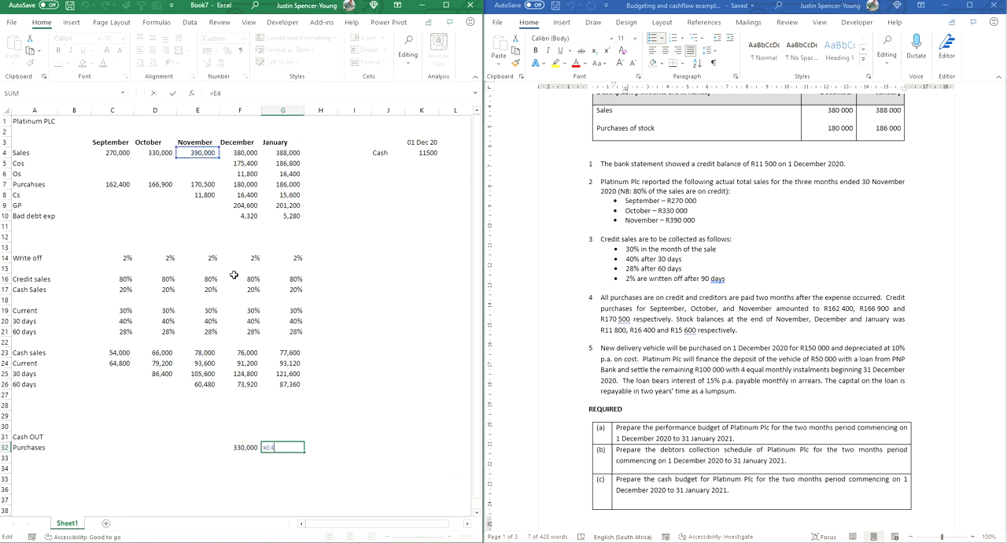
pyautogui.press('Return')
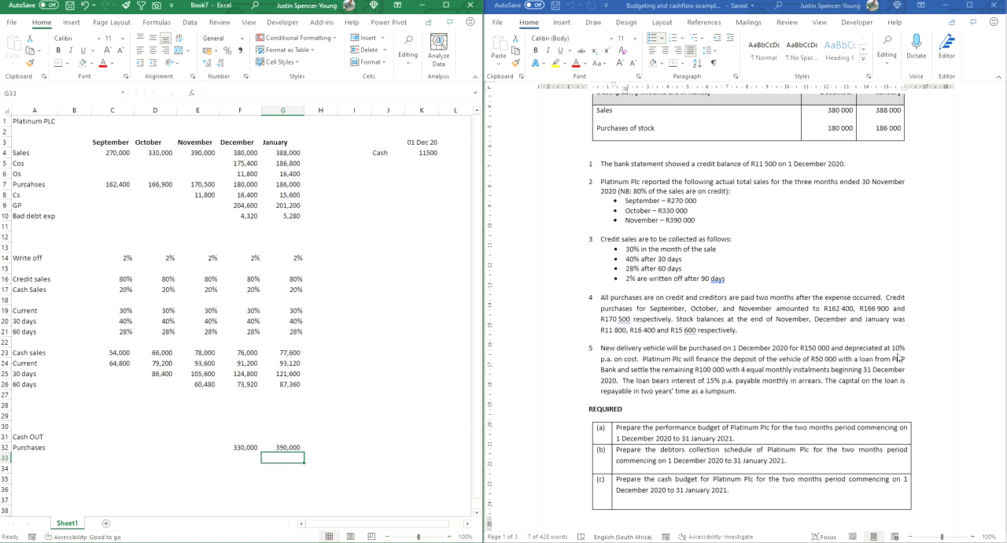
# Step: Add the label New Del Vehicle in A35 and enter its December cost of 150000 in F35
pyautogui.click(32, 478)
pyautogui.write('N')
pyautogui.write('e')
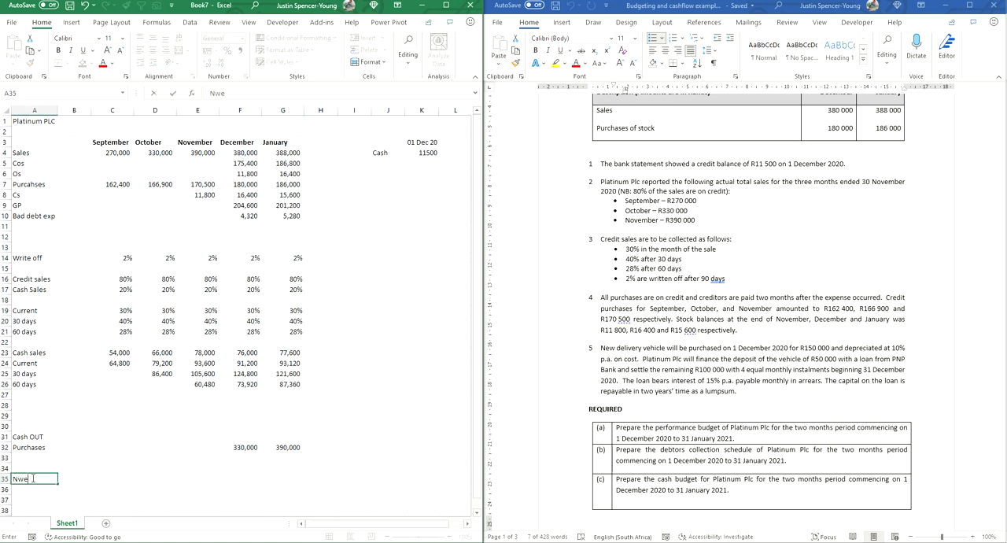
pyautogui.write('w Del Vehicle')
pyautogui.press('Tab')
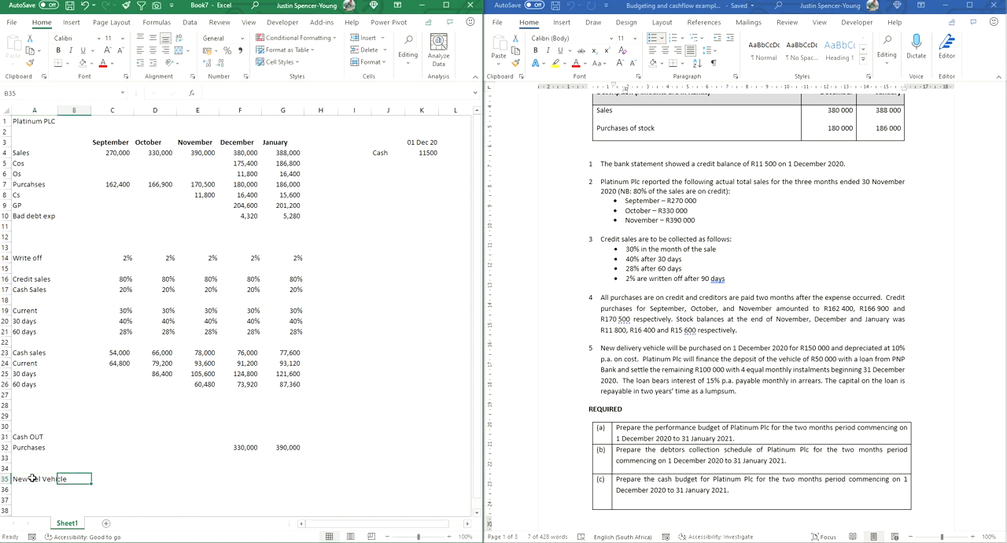
pyautogui.press('Right')
pyautogui.press('Right')
pyautogui.press('Right')
pyautogui.press('Right')
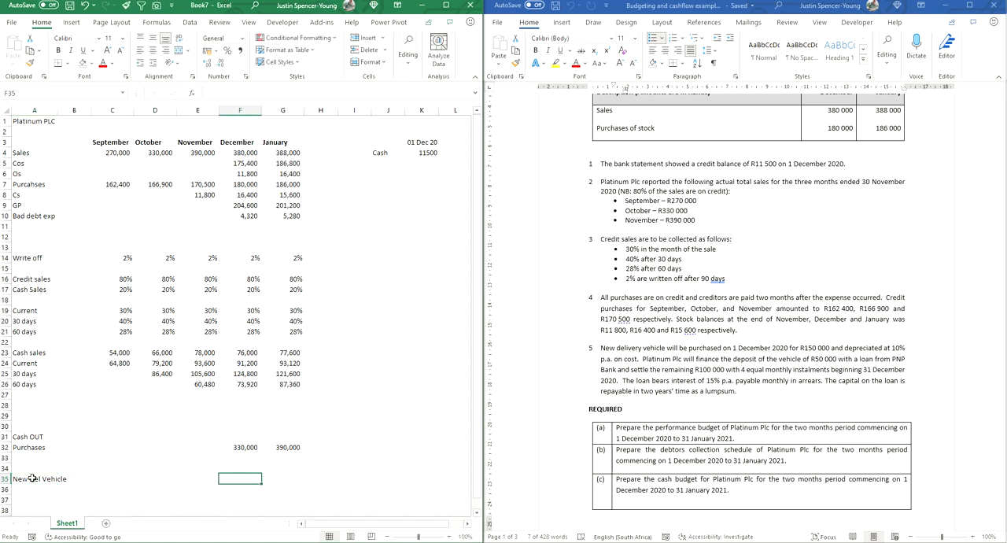
pyautogui.write('1')
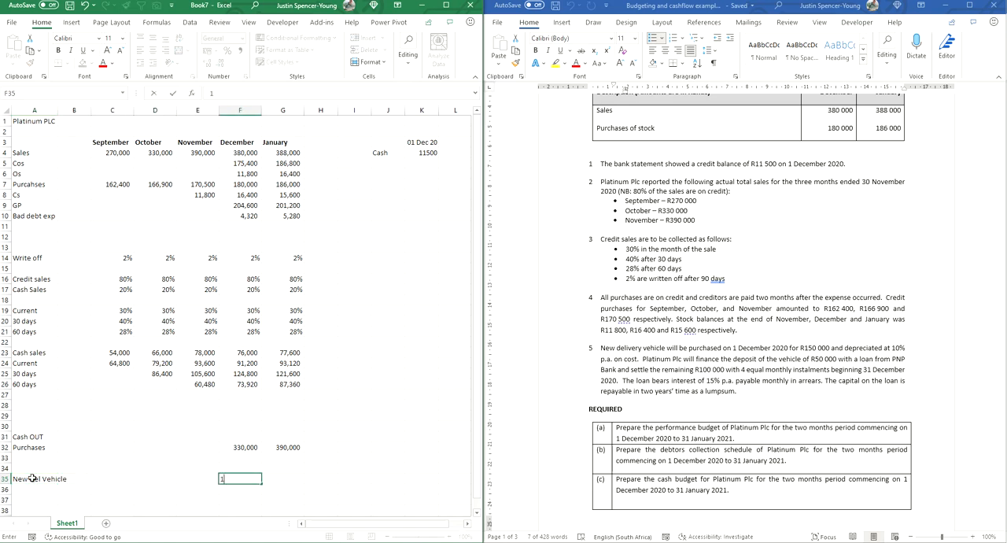
pyautogui.write('50000')
pyautogui.press('Return')
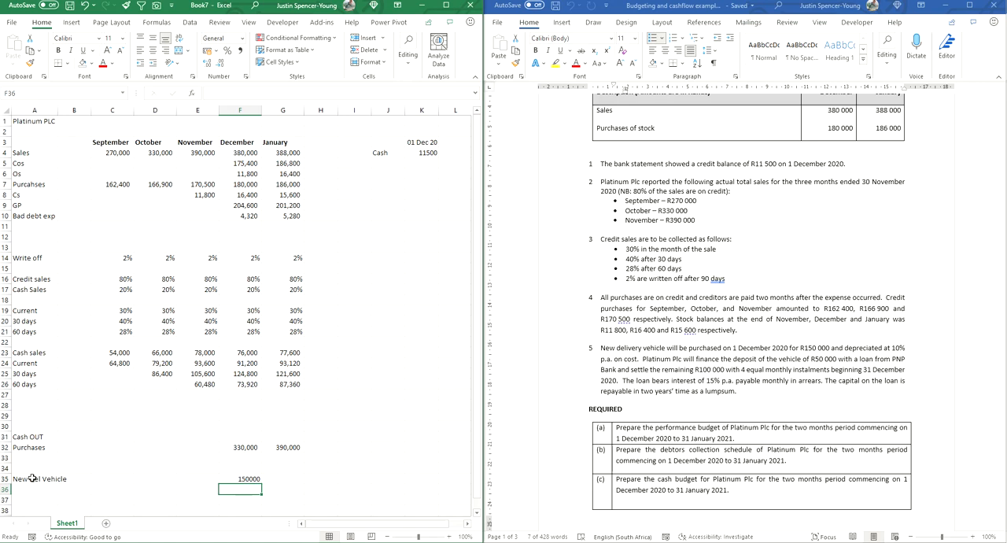
# Step: Format the range C23:G45 with thousands separators and no decimal places
pyautogui.moveTo(110, 353); pyautogui.dragTo(272, 485)
pyautogui.click(242, 53)
pyautogui.click(222, 64)
pyautogui.click(222, 65)
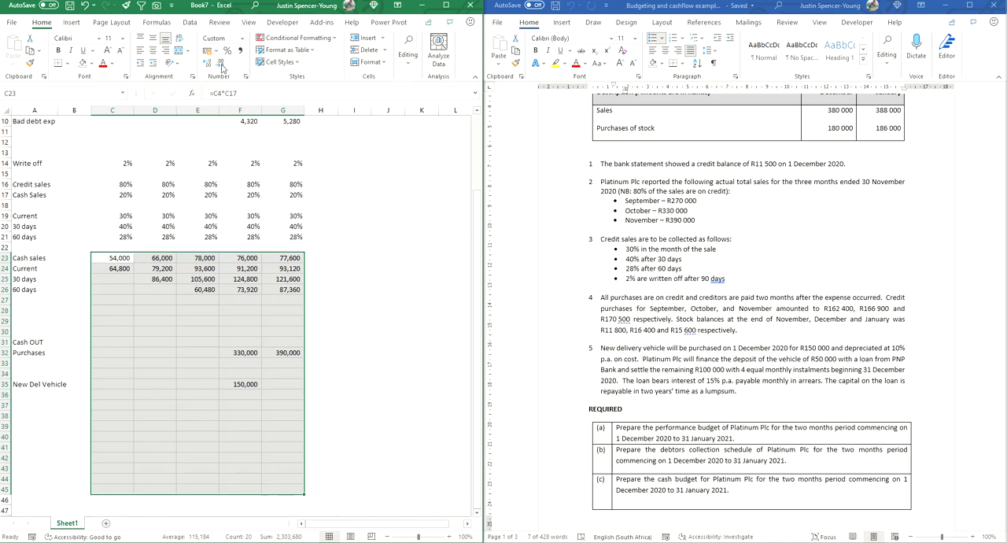
pyautogui.click(248, 384)
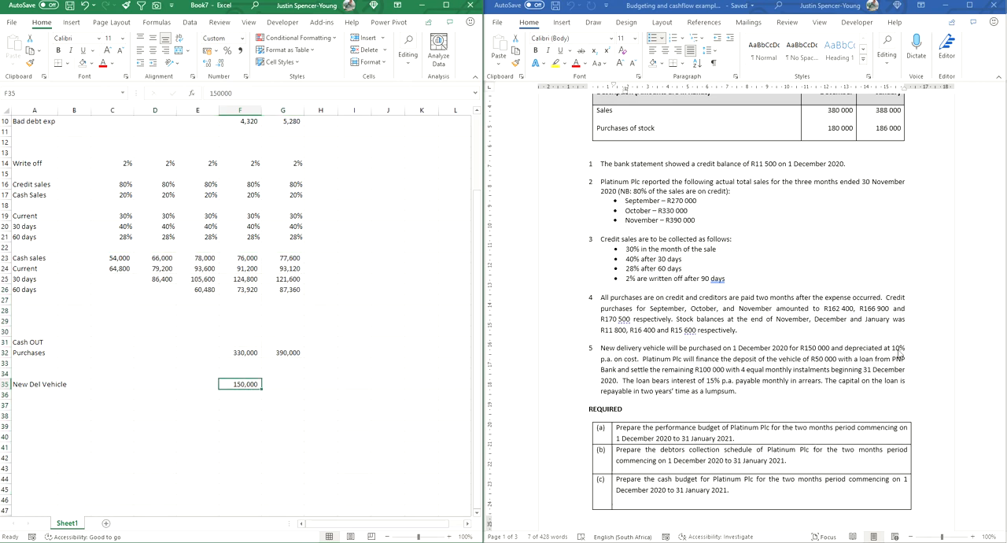
# Step: Add the label Dep in A36 and enter the vehicle's depreciation rate of 10% in F36
pyautogui.click(37, 392)
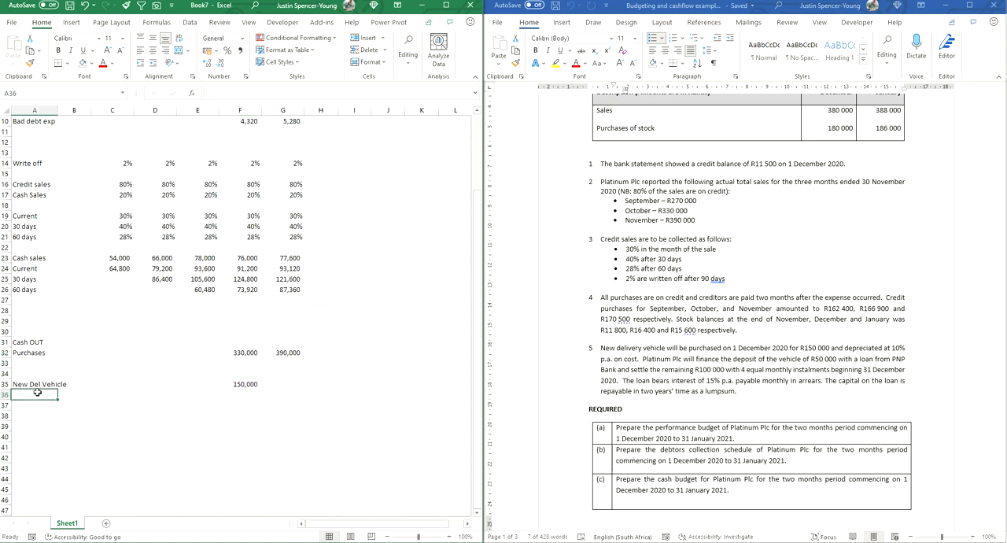
pyautogui.write('Dep')
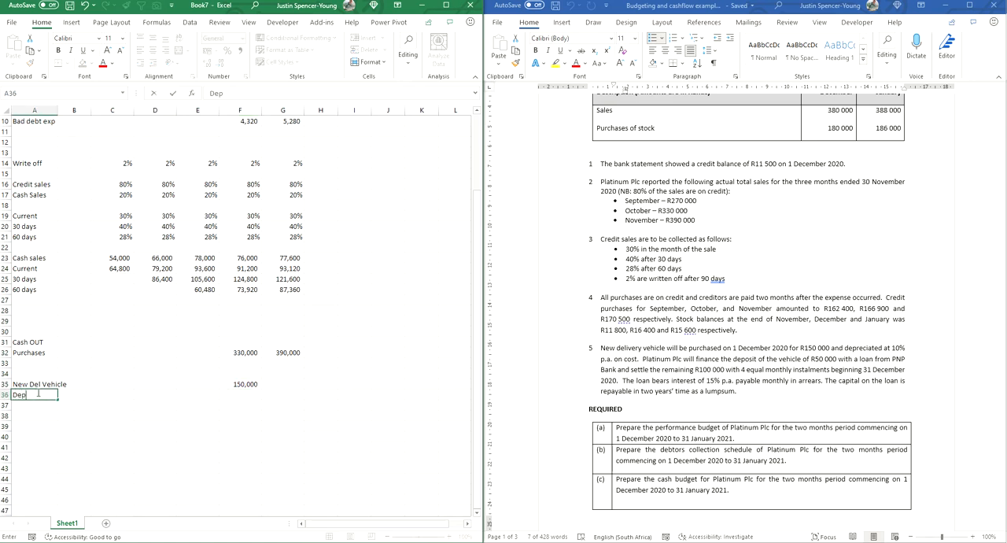
pyautogui.press('Tab')
pyautogui.press('Tab')
pyautogui.press('Tab')
pyautogui.press('Tab')
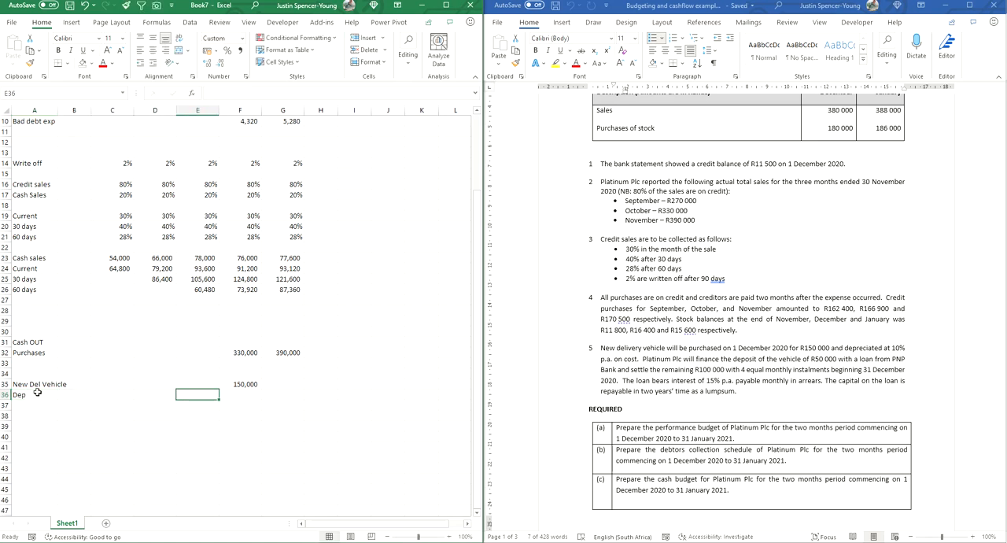
pyautogui.press('Tab')
pyautogui.write('10%')
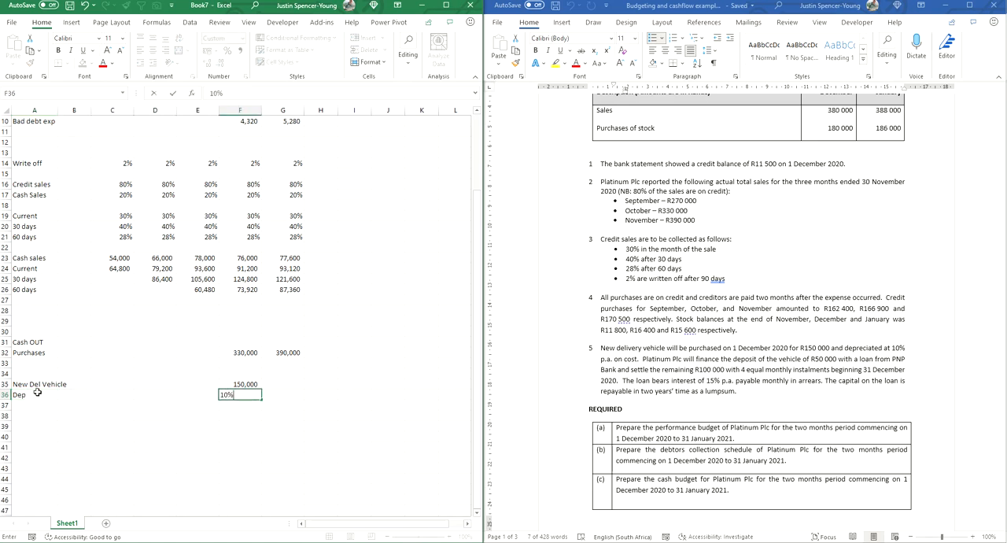
pyautogui.press('Return')
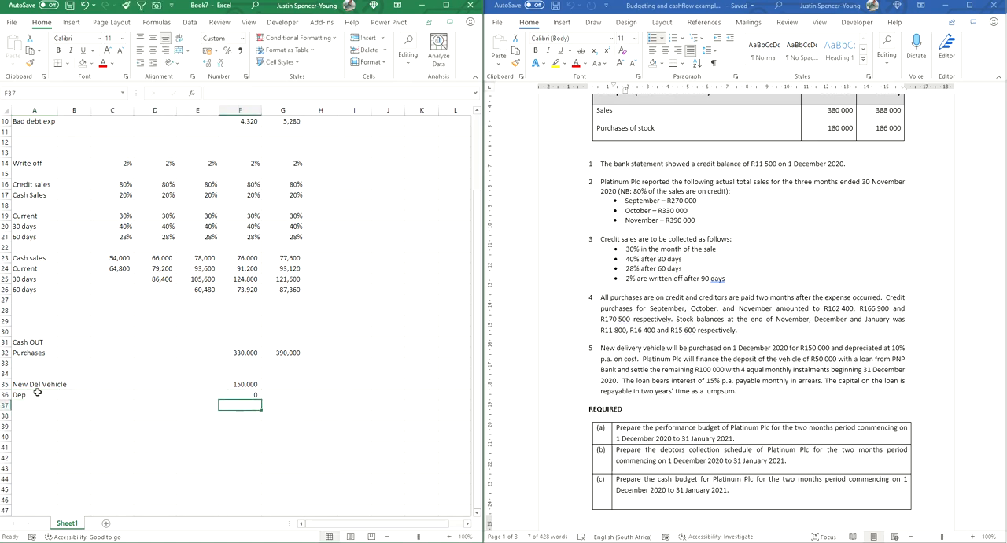
# Step: Re-enter the depreciation rate of 10% in F36 and format the cell as a percentage
pyautogui.press('Up')
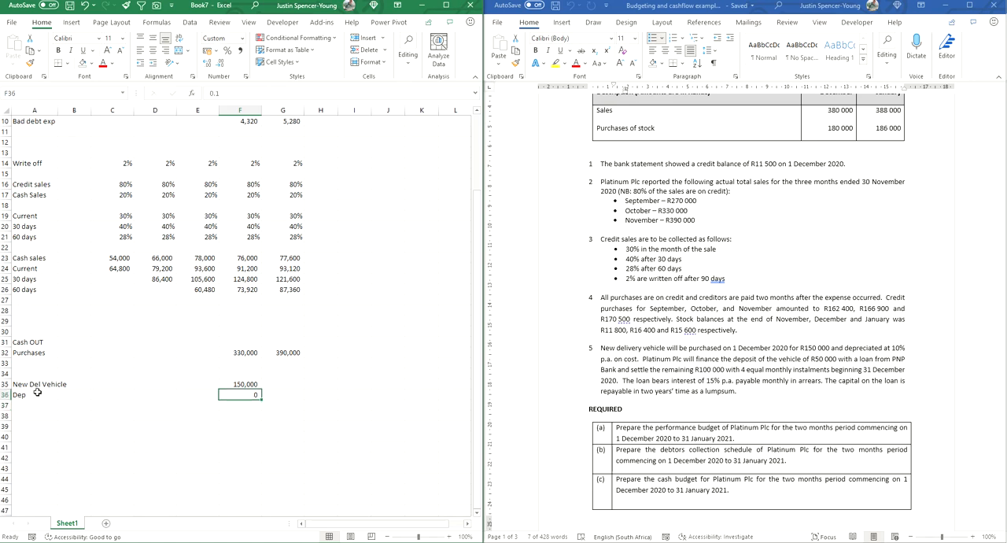
pyautogui.write('h')
pyautogui.press('BackSpace')
pyautogui.press('BackSpace')
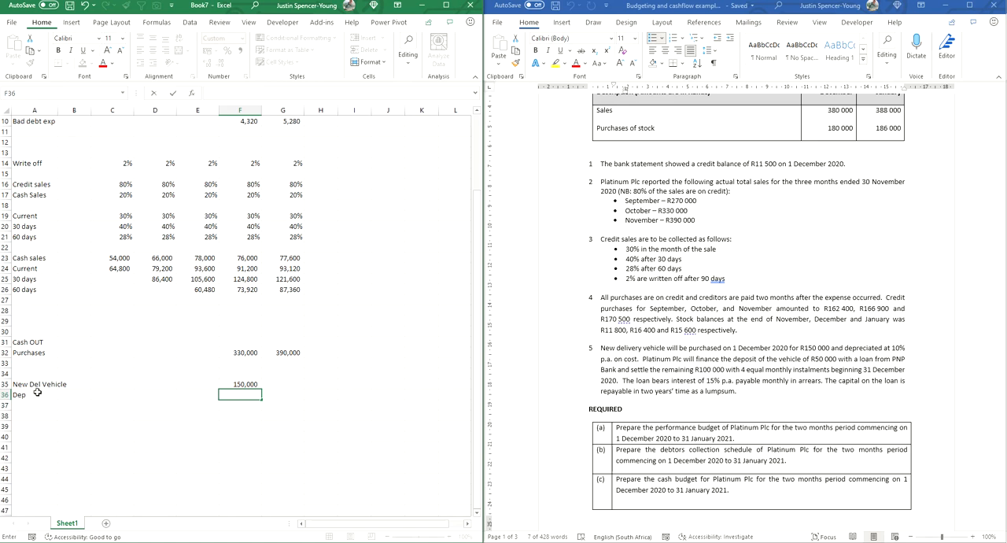
pyautogui.press('alt')
pyautogui.press('Escape')
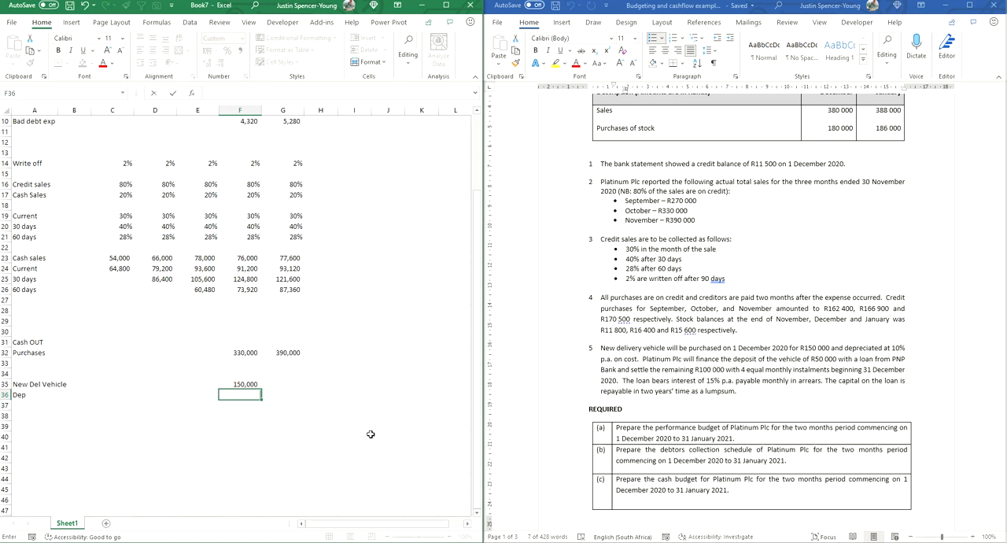
pyautogui.write('10%')
pyautogui.press('Return')
pyautogui.press('Up')
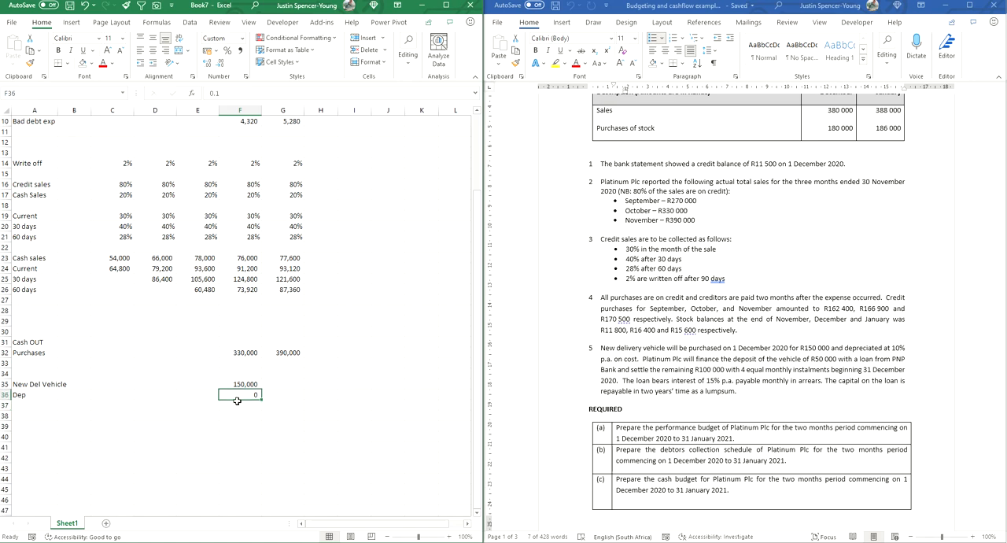
pyautogui.hotkey('ctrl', 'shift', '5')
# Step: Add the label Deposit in A37 and enter the vehicle deposit of 50000 in F37
pyautogui.click(37, 408)
pyautogui.write('Dep')
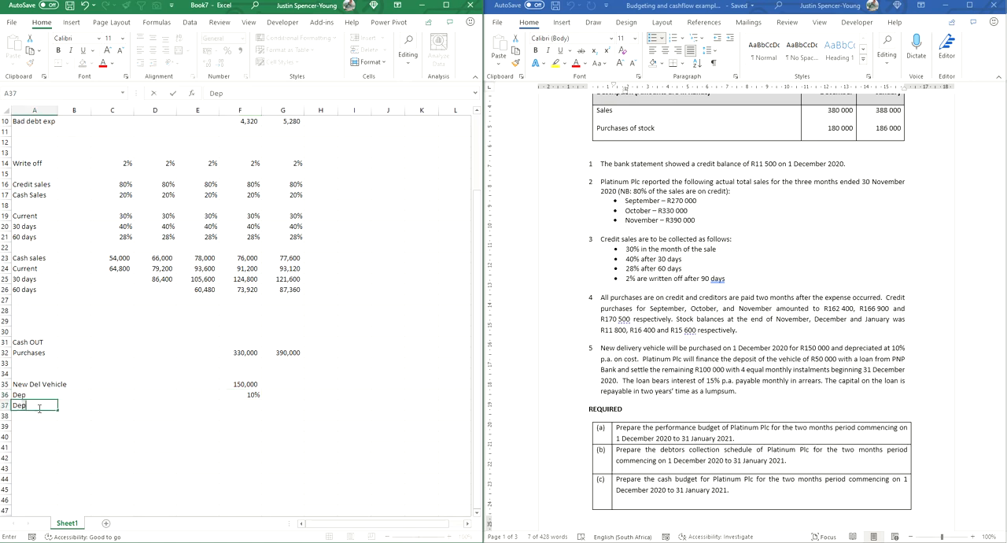
pyautogui.write('os')
pyautogui.press('Tab')
pyautogui.press('Tab')
pyautogui.press('Tab')
pyautogui.press('Tab')
pyautogui.press('Tab')
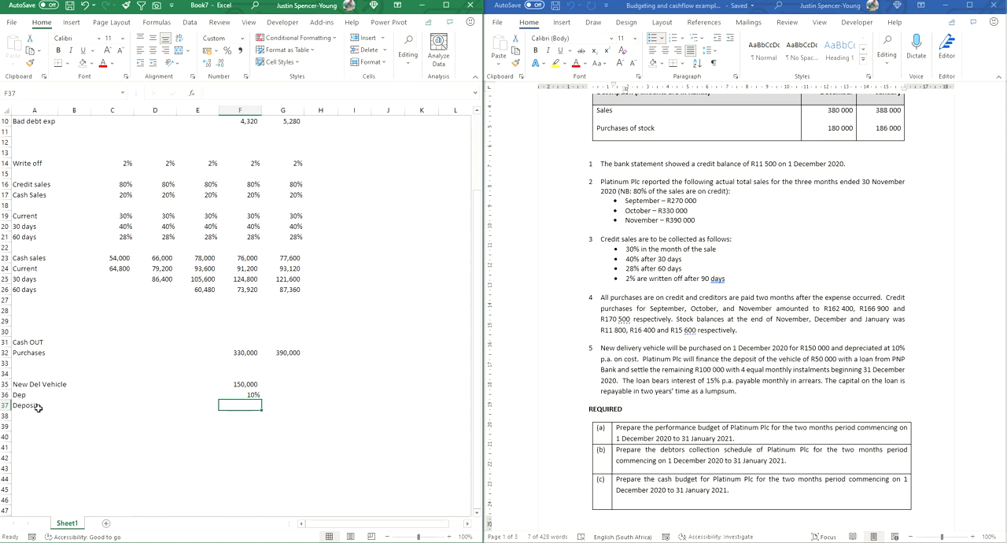
pyautogui.write('%0000')
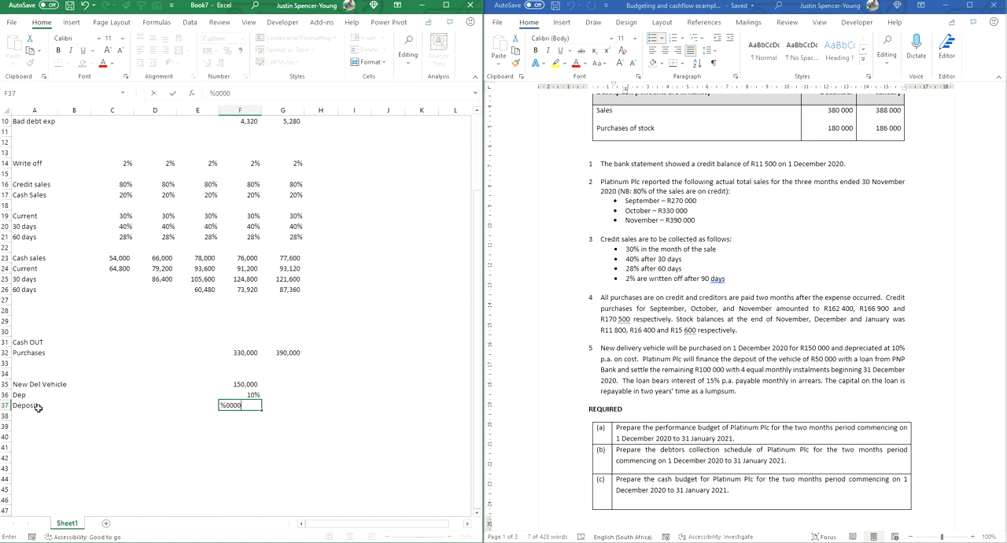
pyautogui.press('BackSpace')
pyautogui.press('BackSpace')
pyautogui.press('BackSpace')
pyautogui.press('BackSpace')
pyautogui.write('5000')
pyautogui.press('Return')
# Step: Add the label Loan in A38 and copy the deposit amount from F37 into F38
pyautogui.press('Left')
pyautogui.press('Left')
pyautogui.press('Left')
pyautogui.press('Left')
pyautogui.press('Left')
pyautogui.write('Loa')
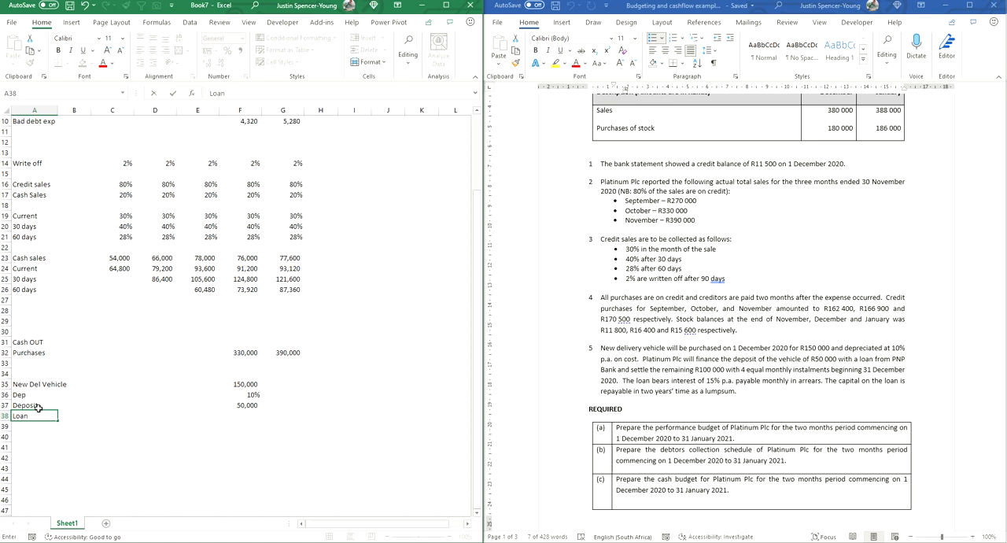
pyautogui.write('n')
pyautogui.press('Right')
pyautogui.press('Right')
pyautogui.press('Right')
pyautogui.press('Right')
pyautogui.press('Right')
pyautogui.press('Up')
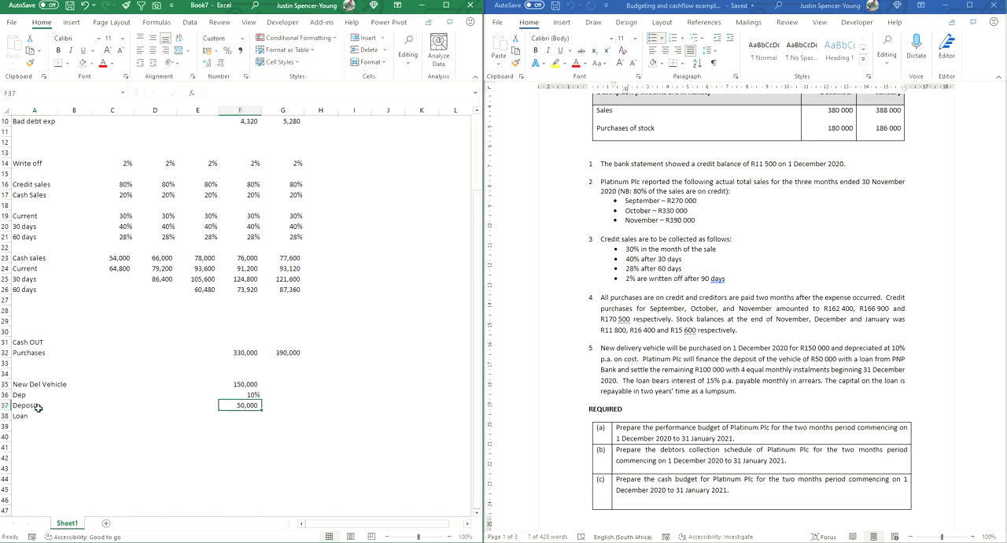
pyautogui.hotkey('ctrl', 'c')
pyautogui.press('Down')
pyautogui.hotkey('ctrl', 'v')
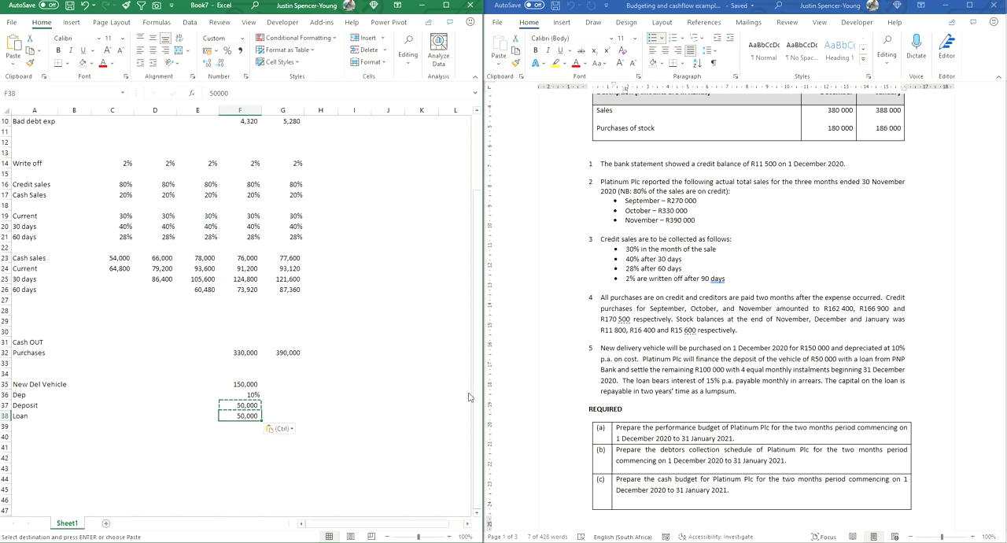
# Step: Add the label Installments in A40 and calculate December's instalment in F40 with =100000/4
pyautogui.click(32, 436)
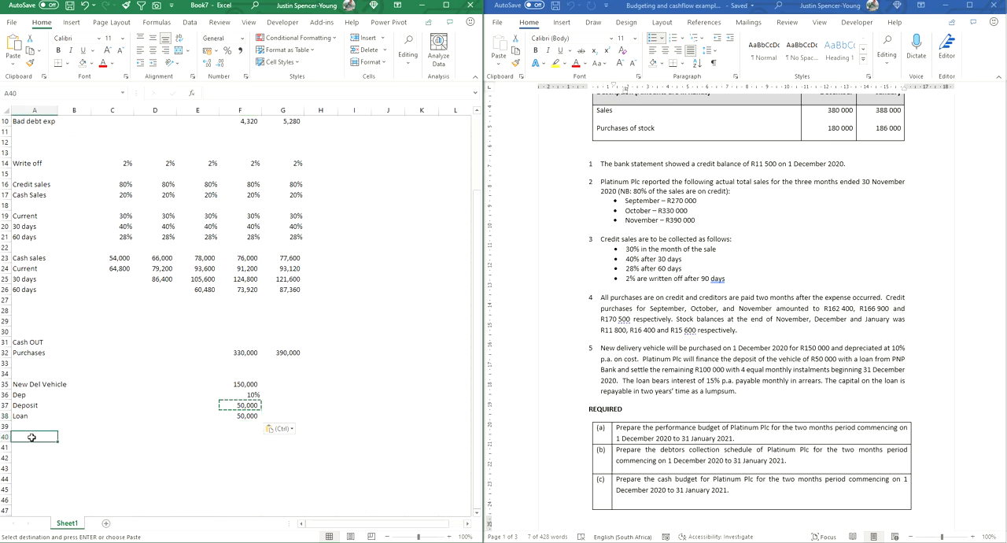
pyautogui.write('Installments')
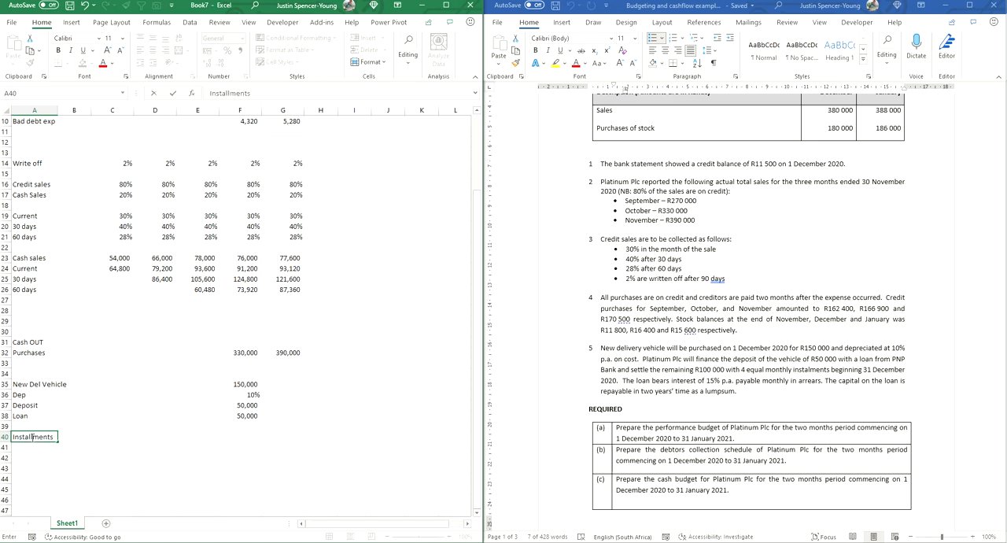
pyautogui.press('Right')
pyautogui.press('Right')
pyautogui.press('Right')
pyautogui.press('Right')
pyautogui.press('Right')
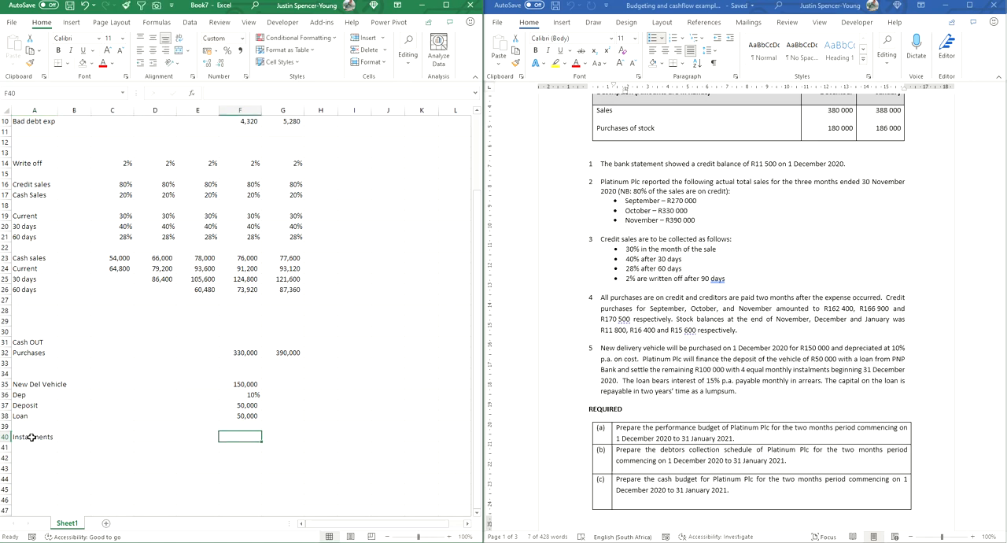
pyautogui.write('=100000/4')
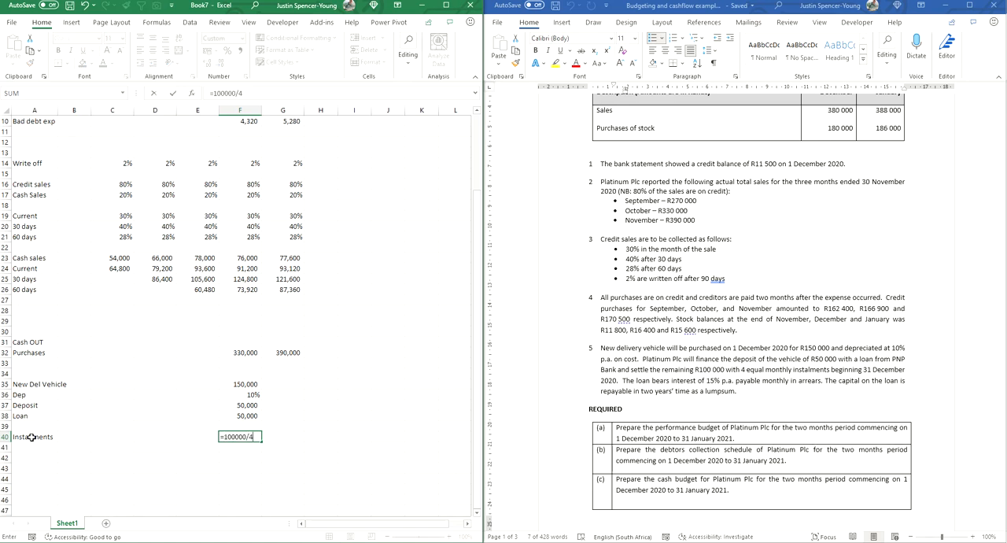
pyautogui.press('Return')
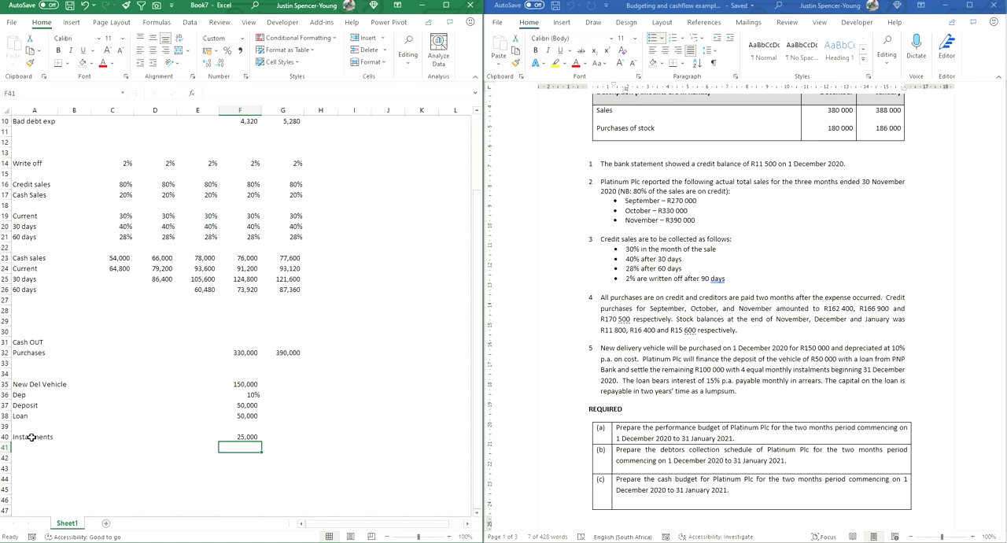
# Step: Copy December's instalment formula from F40 to January in G40
pyautogui.press('Up')
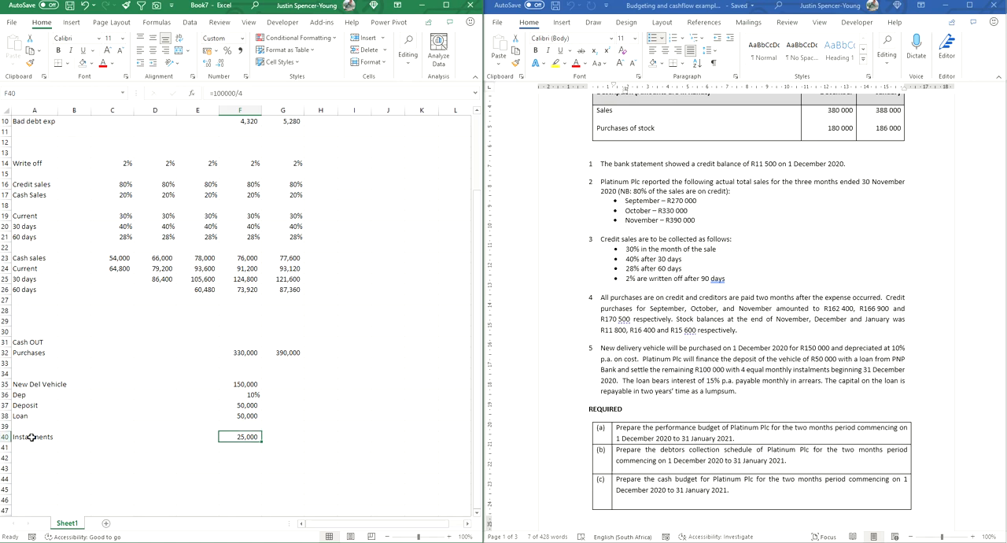
pyautogui.hotkey('ctrl', 'c')
pyautogui.press('Right')
pyautogui.hotkey('ctrl', 'v')
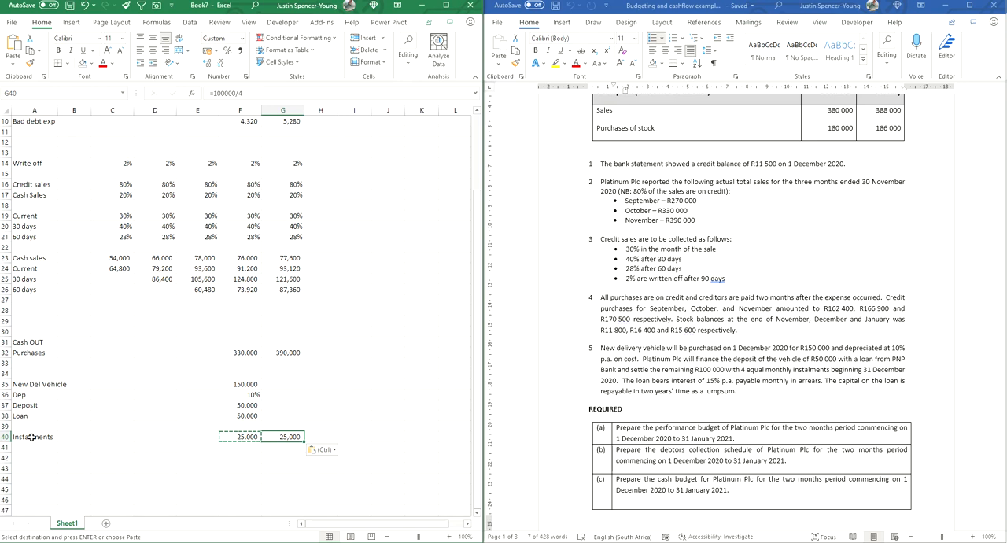
pyautogui.click(270, 466)
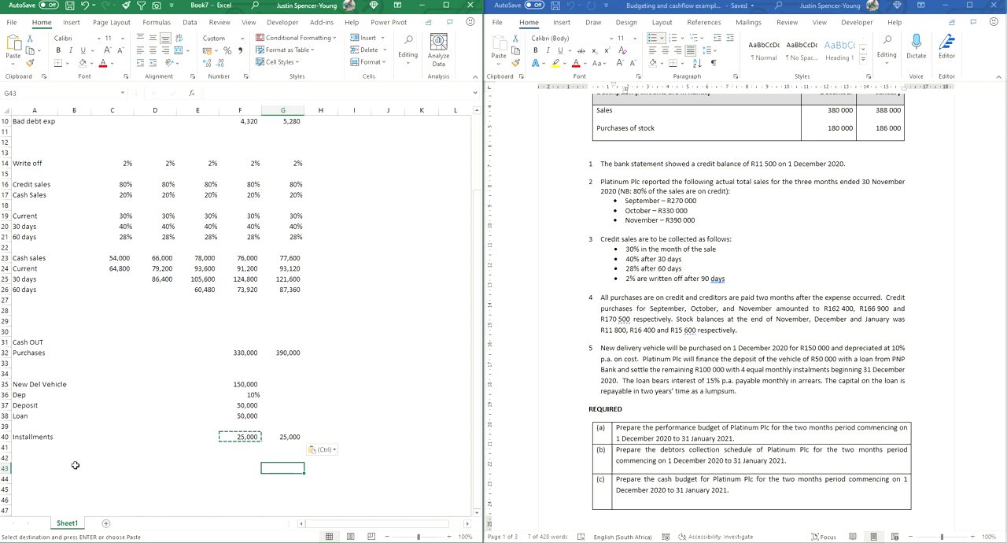
# Step: Add the label Interest in A42 and enter the loan rate of 15% in F42, formatted as a percentage
pyautogui.click(29, 461)
pyautogui.write('Interesy')
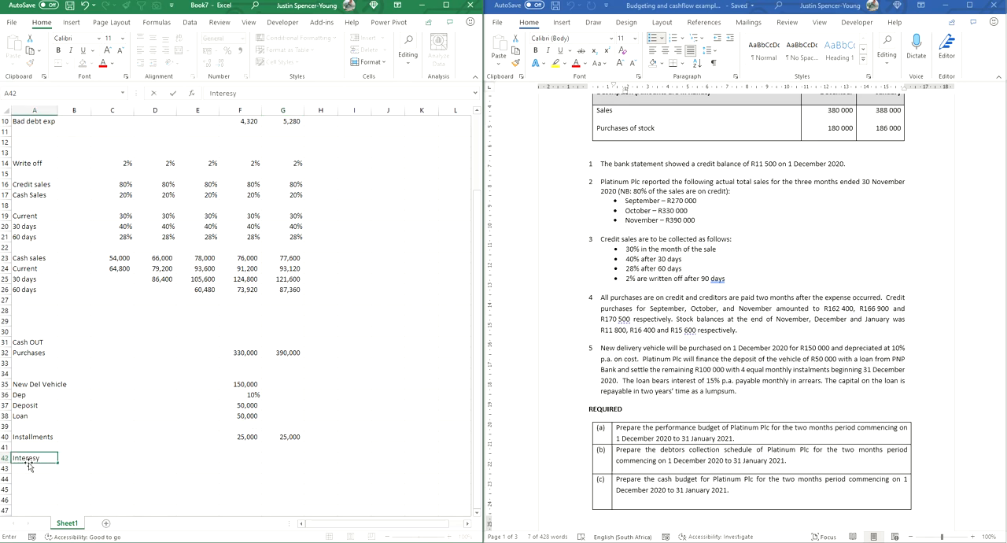
pyautogui.press('BackSpace')
pyautogui.write('t')
pyautogui.press('Right')
pyautogui.press('Right')
pyautogui.press('Right')
pyautogui.press('Right')
pyautogui.press('Right')
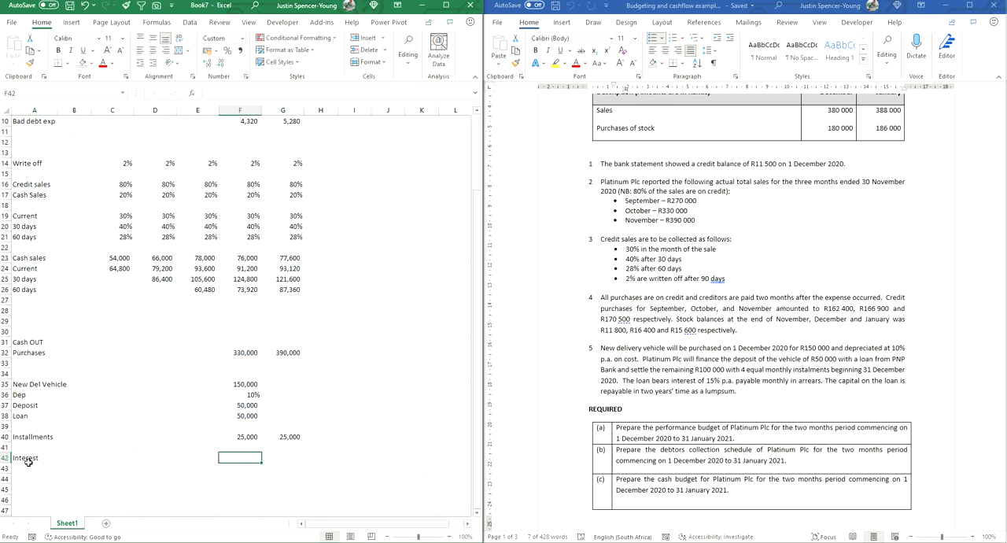
pyautogui.write('15%')
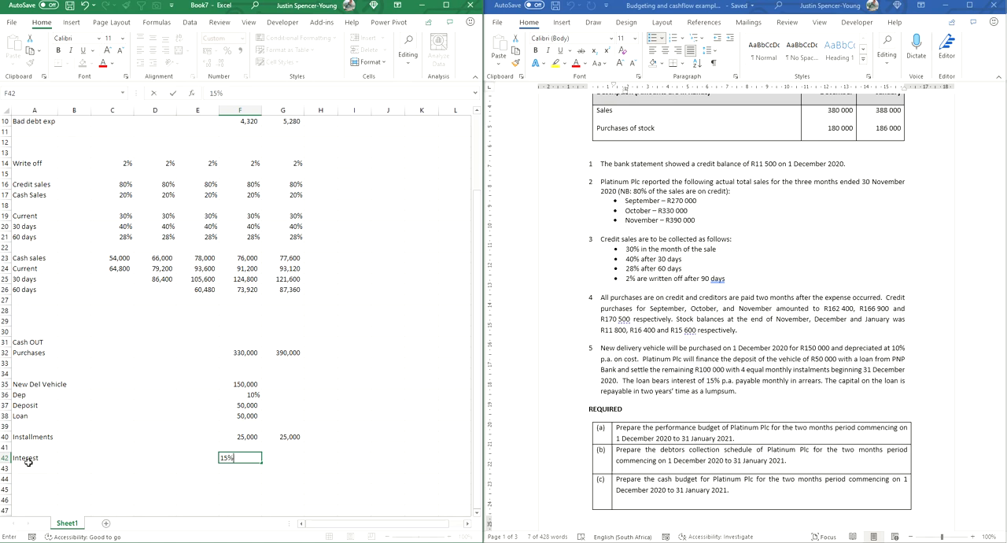
pyautogui.press('Return')
pyautogui.press('Up')
pyautogui.hotkey('ctrl', 'shift', '5')
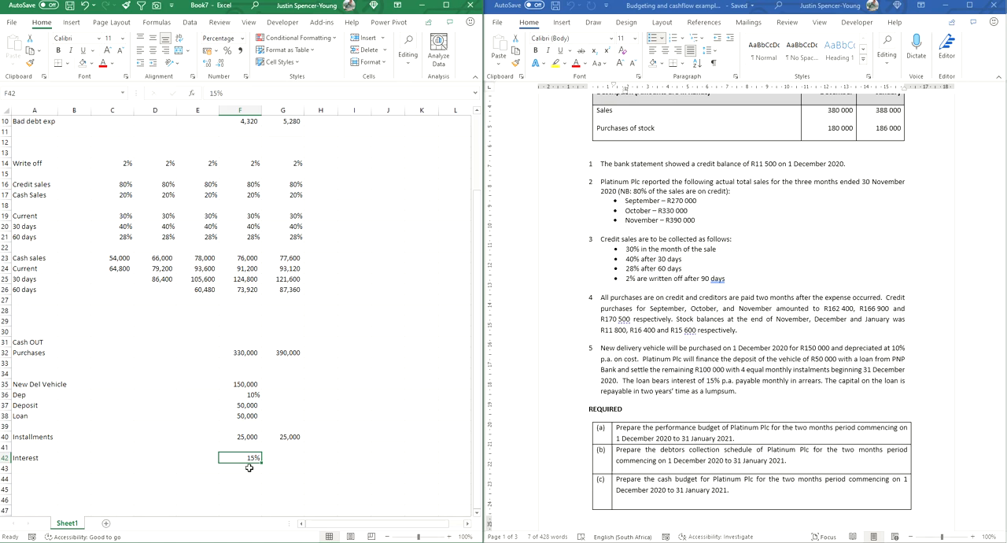
# Step: Add the label Depreciation in A11, below the bad debt expense
pyautogui.moveTo(34, 457); pyautogui.dragTo(240, 455)
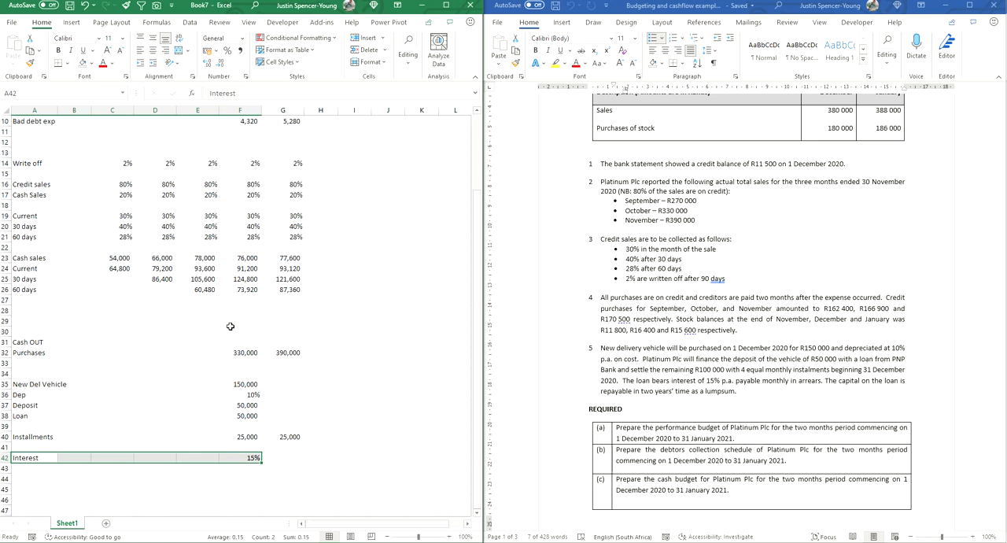
pyautogui.scroll(3, 230, 326)
pyautogui.click(24, 226)
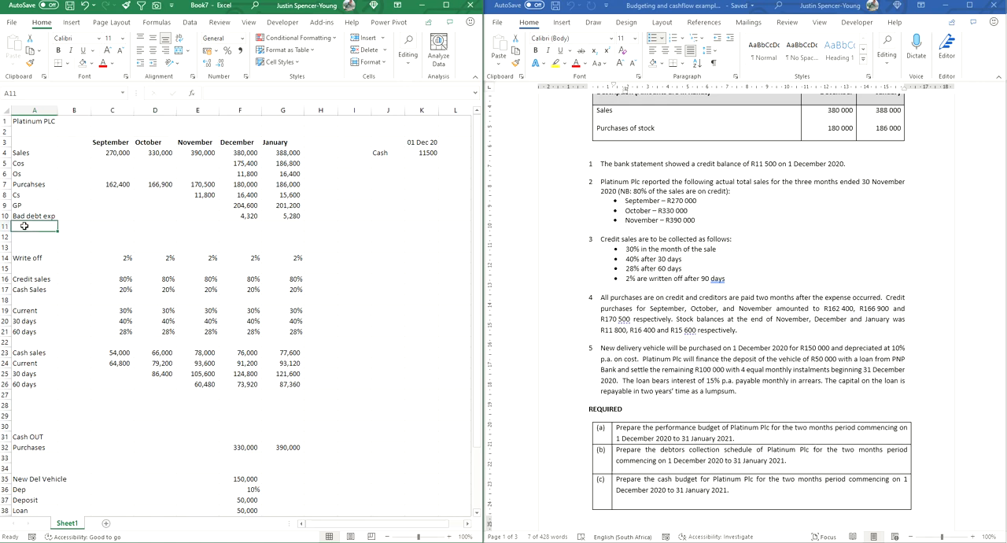
pyautogui.write('Depreciatio')
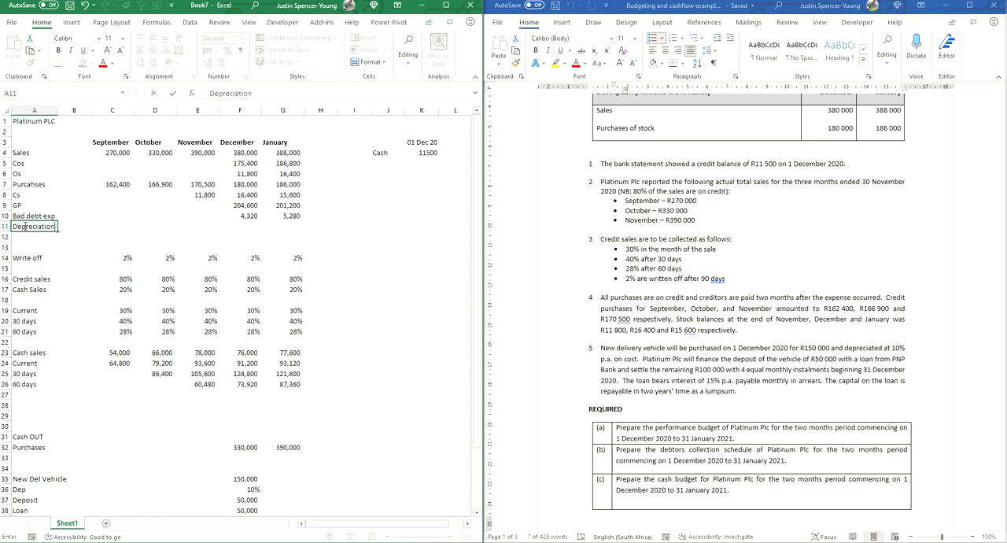
pyautogui.write('n')
pyautogui.press('Return')
# Step: Calculate depreciation on the new delivery vehicle for December in F11 with =F35*F36
pyautogui.press('Up')
pyautogui.press('Right')
pyautogui.press('Right')
pyautogui.press('Right')
pyautogui.press('Right')
pyautogui.press('Right')
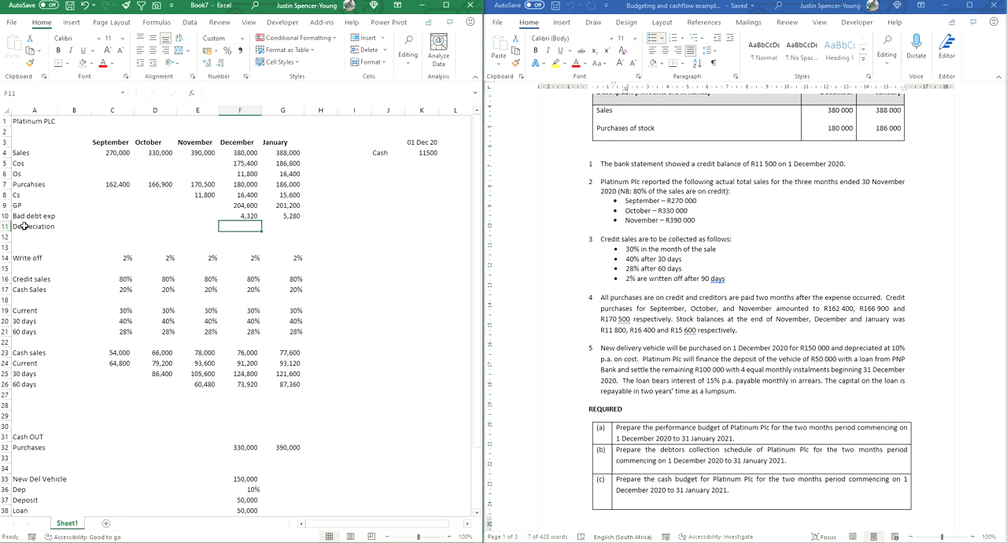
pyautogui.write('=')
pyautogui.press('Down')
pyautogui.press('Down')
pyautogui.press('Down')
pyautogui.press('Down')
pyautogui.press('Down')
pyautogui.press('Down')
pyautogui.press('Down')
pyautogui.press('Down')
pyautogui.press('Down')
pyautogui.press('Down')
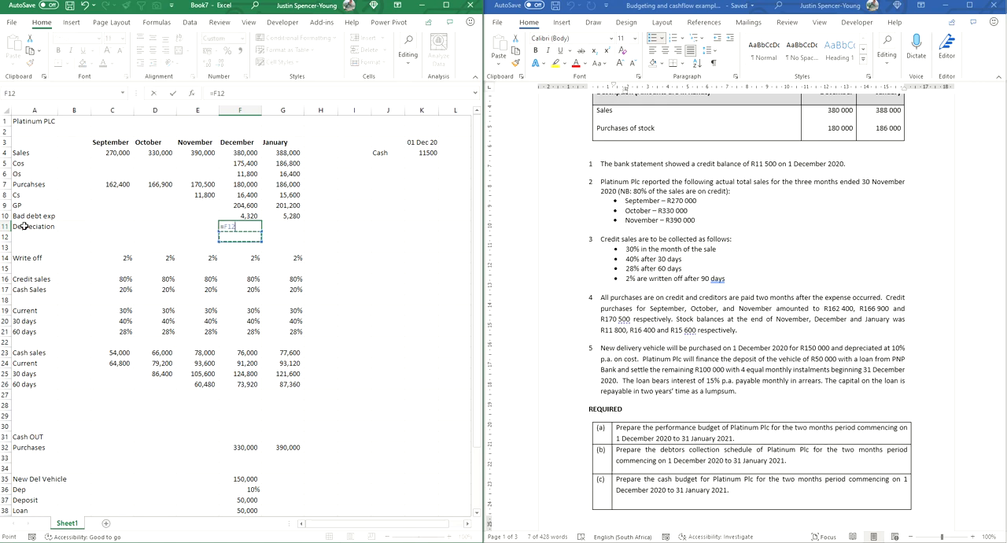
pyautogui.press('Down')
pyautogui.press('Down')
pyautogui.press('Down')
pyautogui.press('Down')
pyautogui.press('Down')
pyautogui.press('Down')
pyautogui.press('Down')
pyautogui.press('Down')
pyautogui.press('Down')
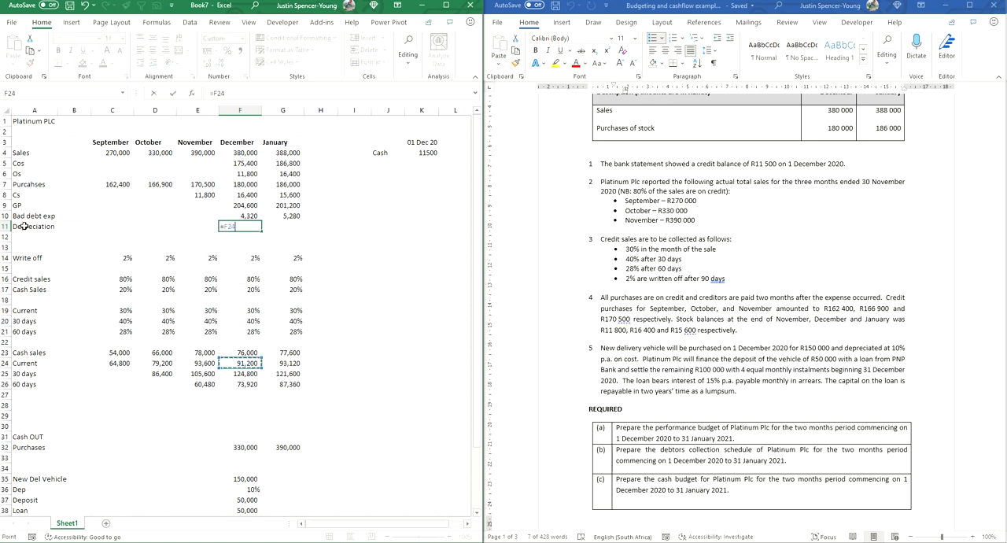
pyautogui.press('Down')
pyautogui.press('Down')
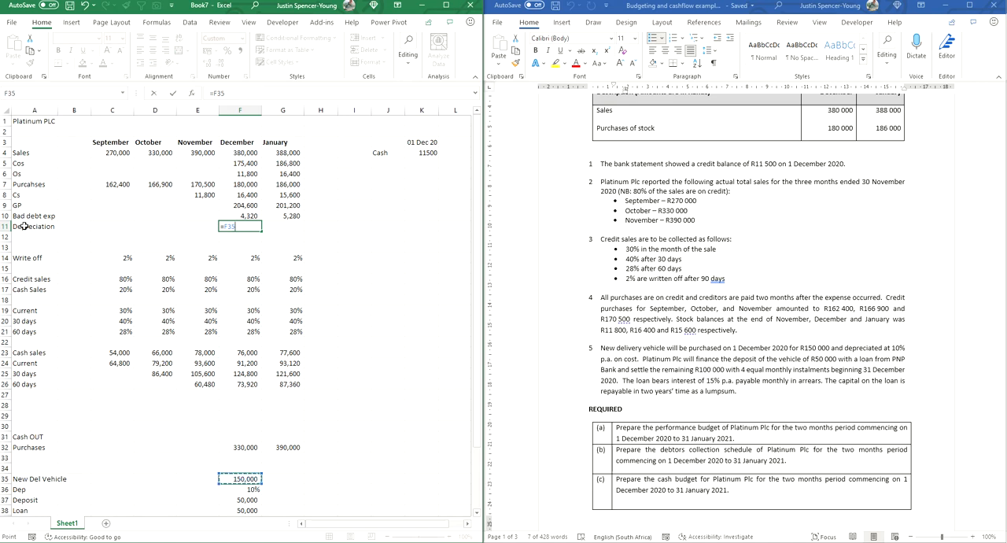
pyautogui.write('*')
pyautogui.press('Down')
pyautogui.press('Down')
pyautogui.press('Down')
pyautogui.press('Down')
pyautogui.press('Down')
pyautogui.press('Down')
pyautogui.press('Down')
pyautogui.press('Down')
pyautogui.press('Down')
pyautogui.press('Down')
pyautogui.press('Down')
pyautogui.press('Down')
pyautogui.press('Down')
pyautogui.press('Down')
pyautogui.press('Down')
pyautogui.press('Down')
pyautogui.press('Down')
pyautogui.press('Down')
pyautogui.press('Down')
pyautogui.press('Down')
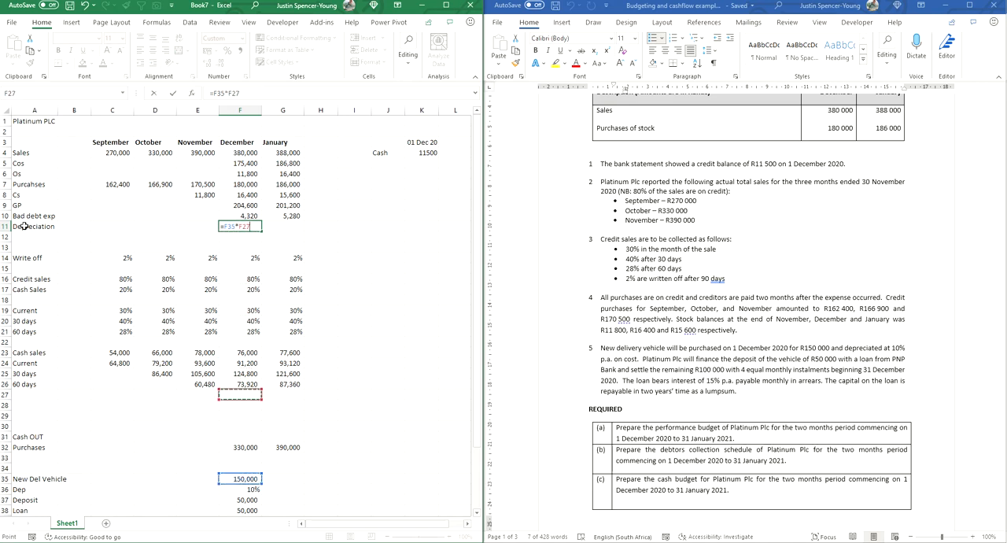
pyautogui.press('Down')
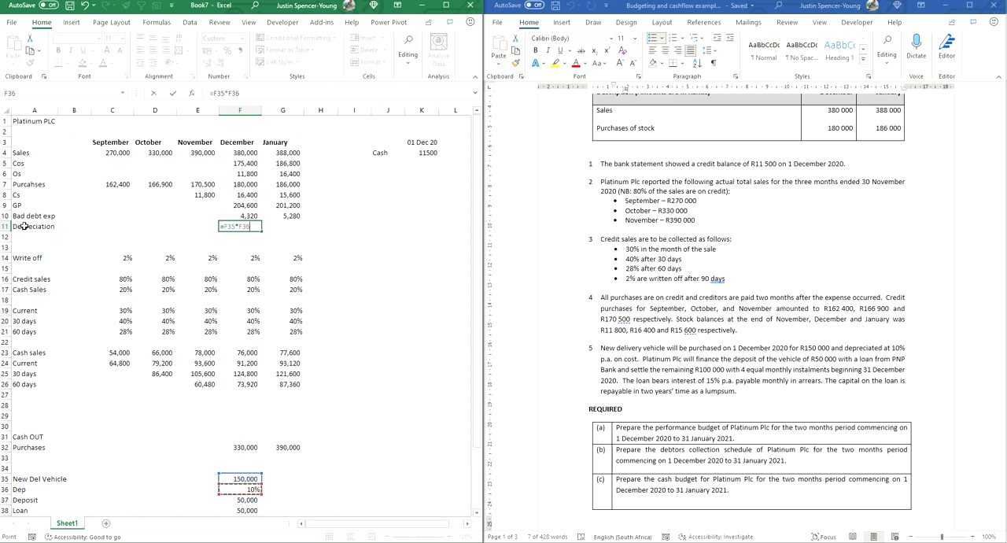
pyautogui.press('Return')
pyautogui.press('Up')
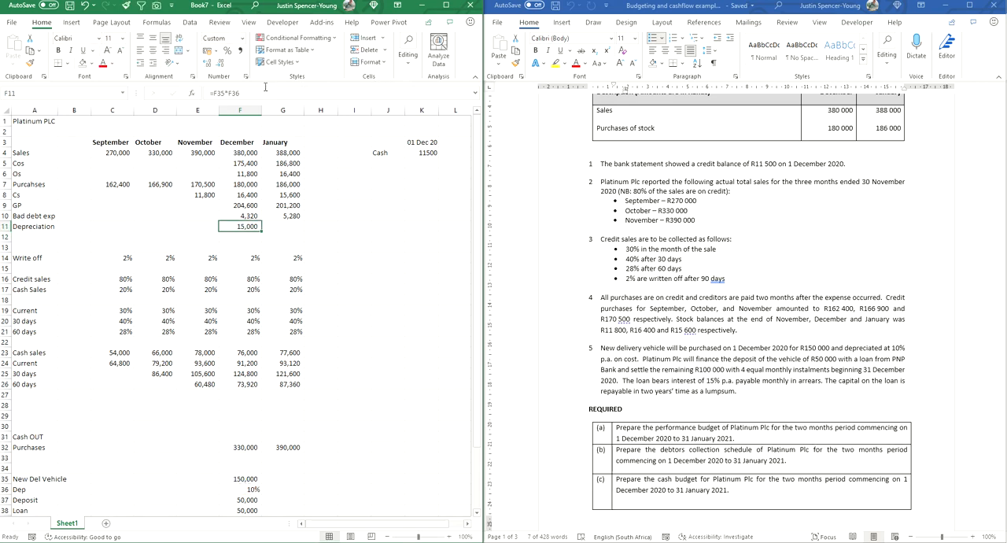
# Step: Convert December's depreciation in F11 to a monthly amount by dividing the formula by 12
pyautogui.click(246, 92)
pyautogui.write('/12')
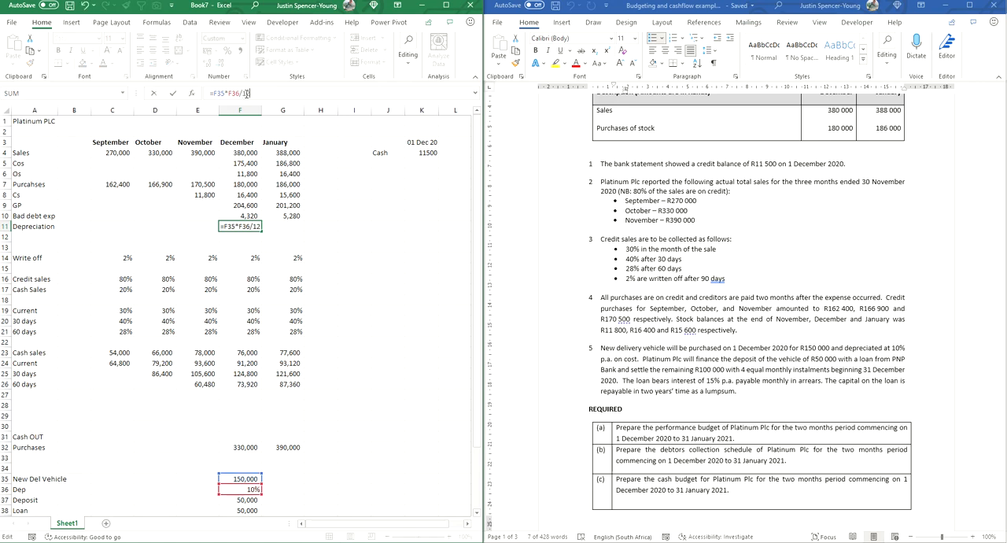
pyautogui.press('Return')
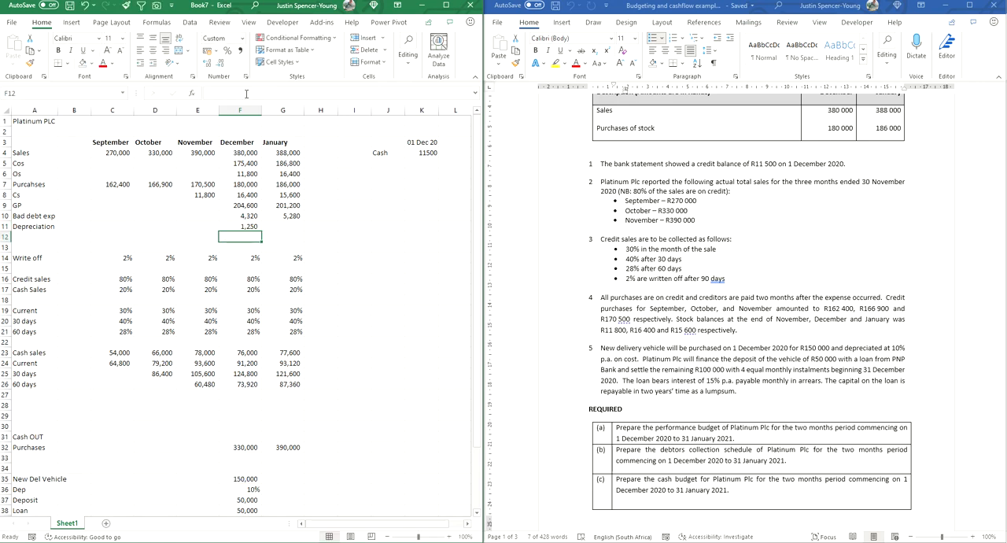
# Step: Make the F35 and F36 references in December's depreciation formula absolute and copy the formula to January in G11
pyautogui.press('Up')
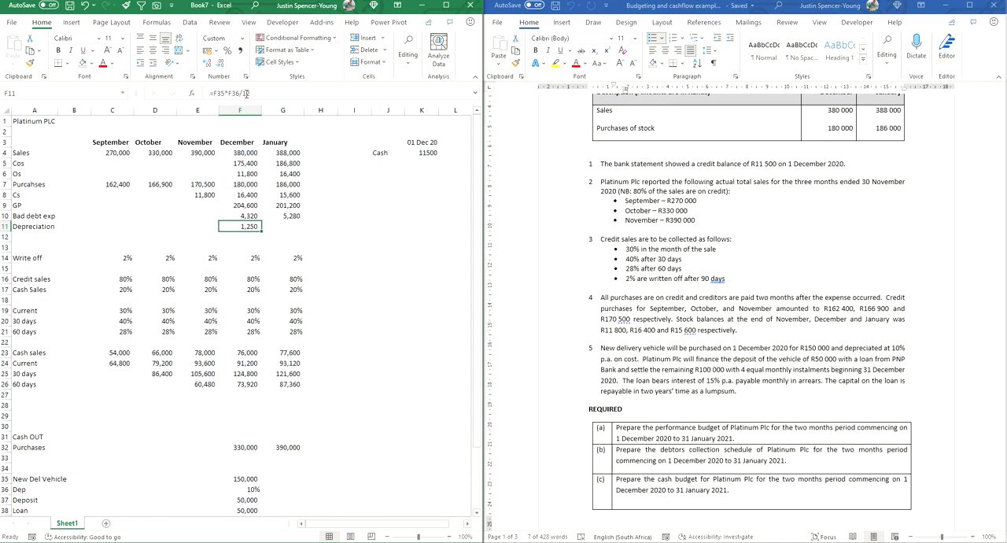
pyautogui.click(218, 93)
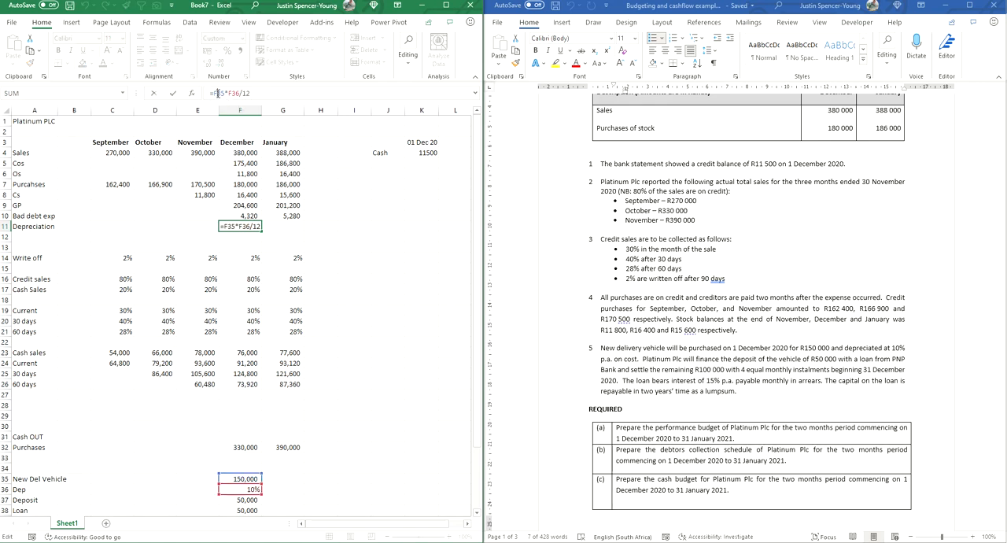
pyautogui.press('F4')
pyautogui.click(242, 93)
pyautogui.press('F4')
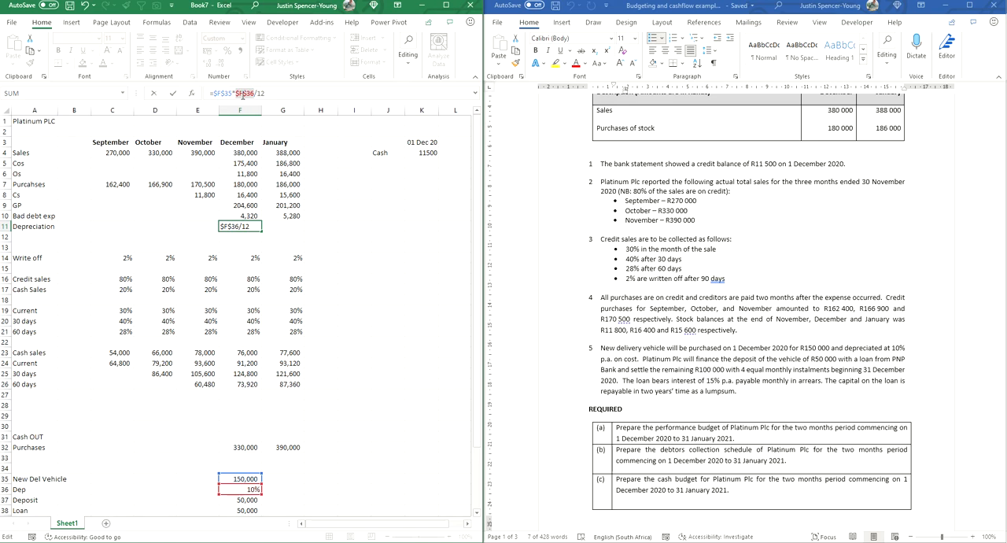
pyautogui.hotkey('ctrl', 'Return')
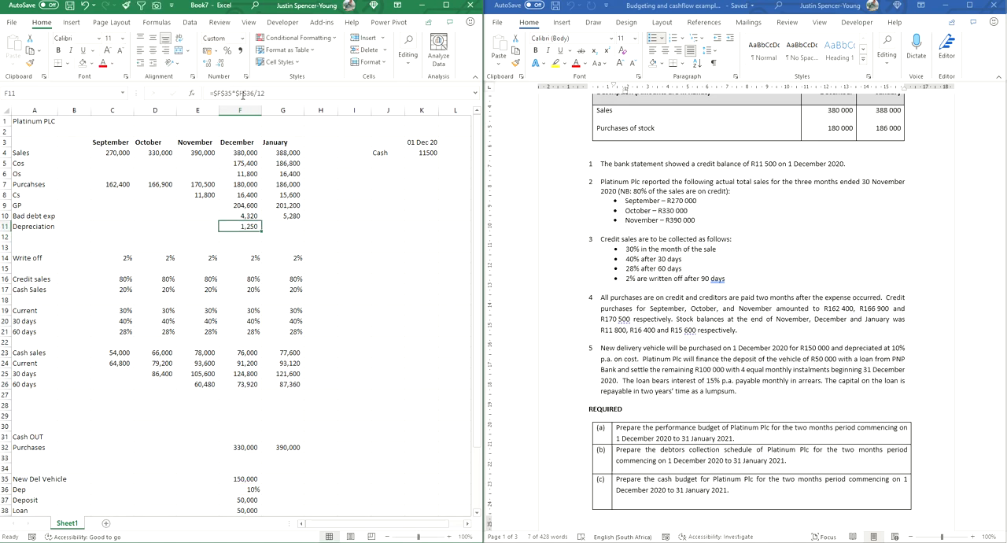
pyautogui.hotkey('shift', 'Right')
pyautogui.hotkey('ctrl', 'r')
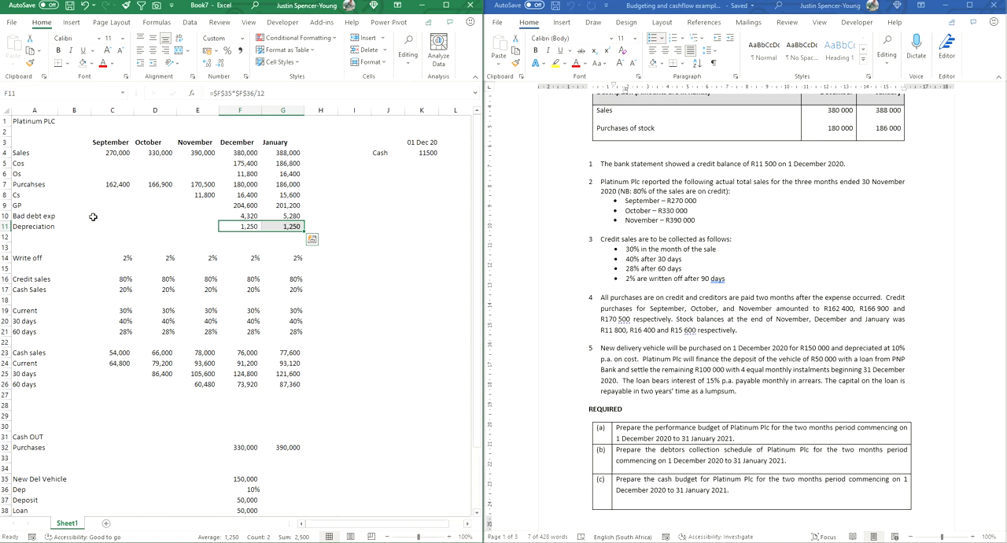
# Step: Add the label PBIT in A12, below Depreciation
pyautogui.click(34, 238)
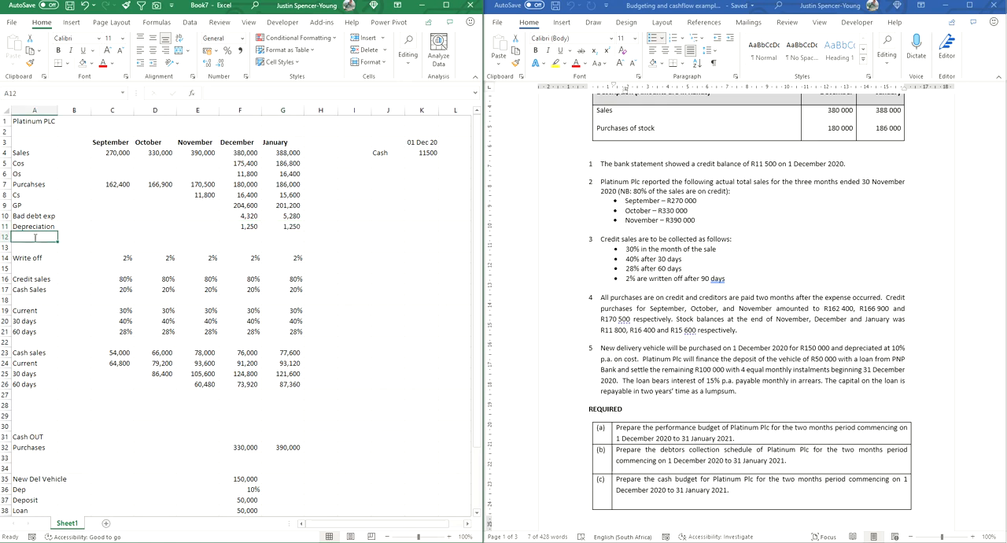
pyautogui.write('Purcahses')
pyautogui.write('BIT')
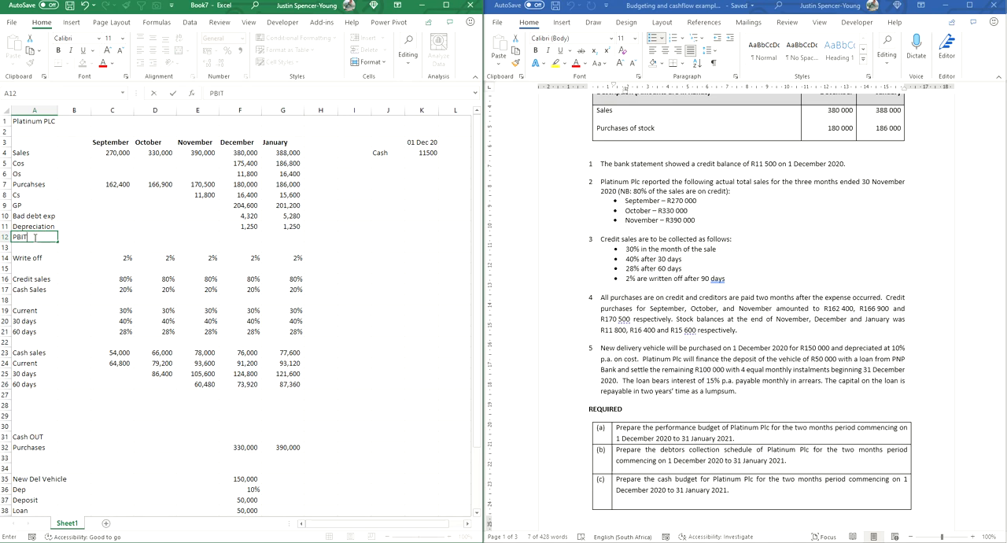
# Step: Calculate December's PBIT in F12 as gross profit less bad debts and depreciation with =F9-F10-F11
pyautogui.press('Right')
pyautogui.press('Right')
pyautogui.press('Right')
pyautogui.press('Right')
pyautogui.press('Right')
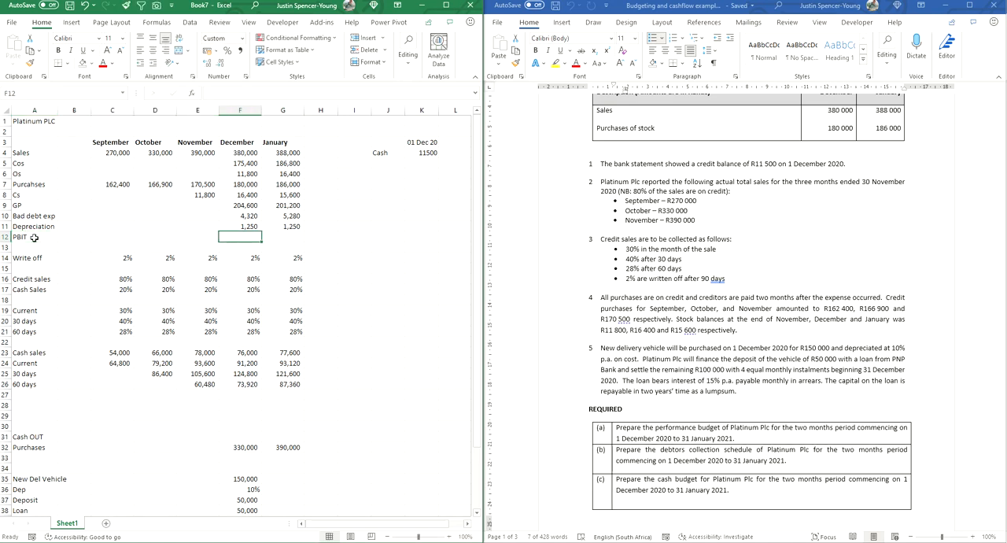
pyautogui.write('=')
pyautogui.press('Up')
pyautogui.press('Up')
pyautogui.press('Up')
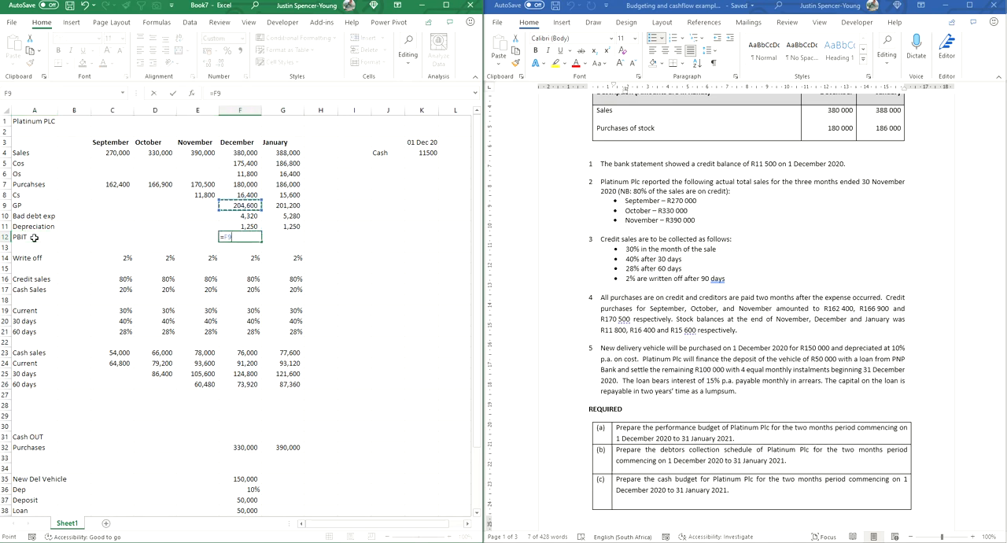
pyautogui.write('-')
pyautogui.press('Up')
pyautogui.press('Up')
pyautogui.write('-')
pyautogui.press('Up')
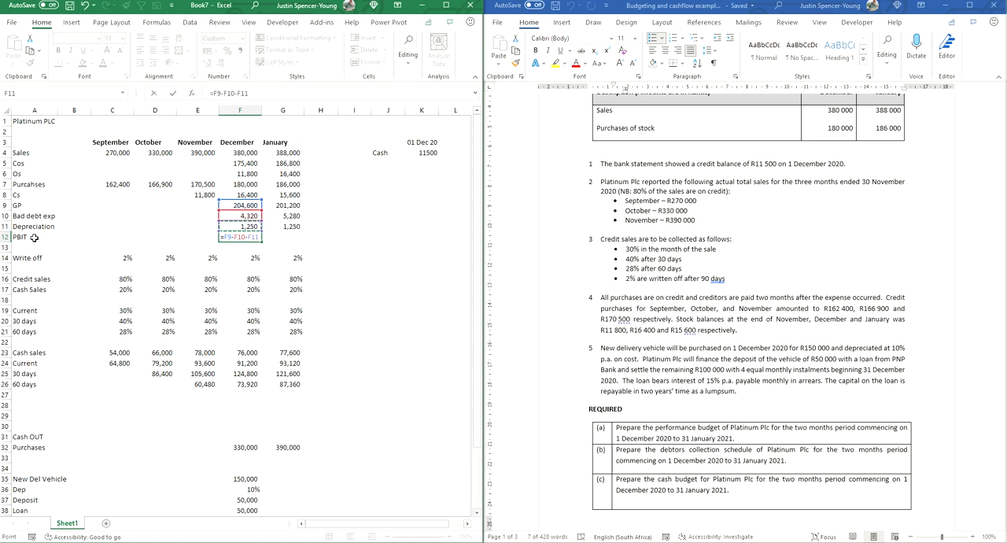
pyautogui.press('Return')
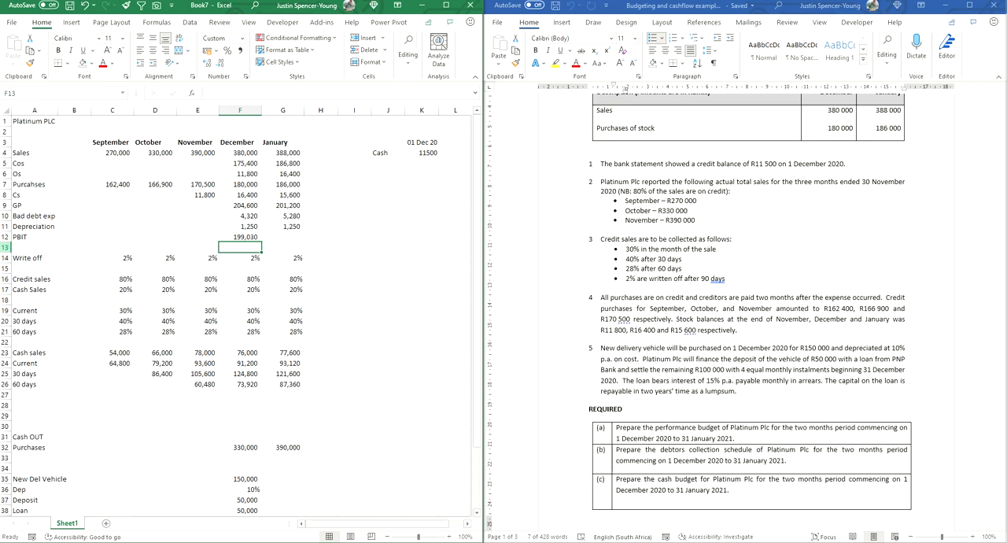
# Step: Insert five blank rows at row 13, between PBIT and the Write off row
pyautogui.click(6, 247)
pyautogui.moveTo(6, 247); pyautogui.dragTo(6, 289)
pyautogui.rightClick(9, 290)
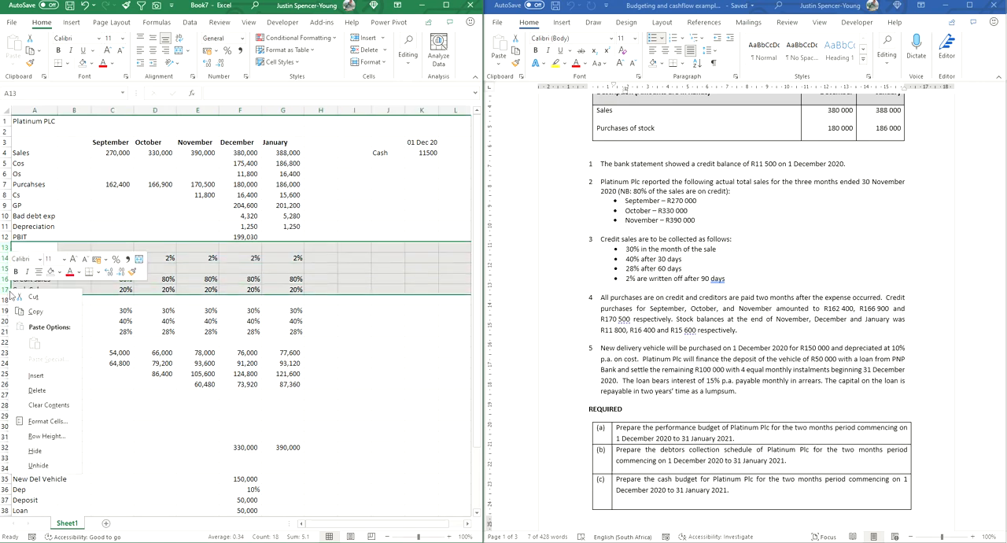
pyautogui.click(36, 376)
# Step: Add the label Interest in A13
pyautogui.click(30, 250)
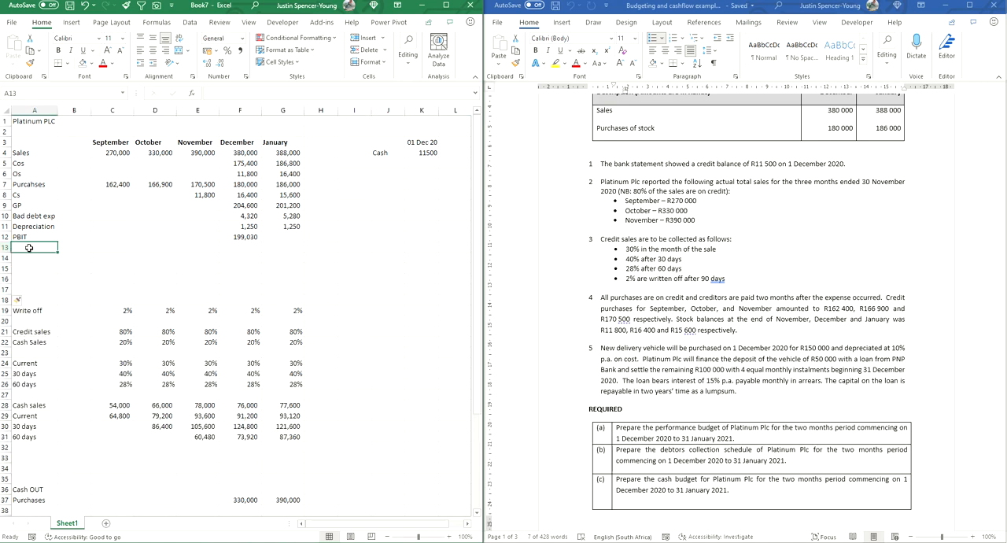
pyautogui.write('Interest')
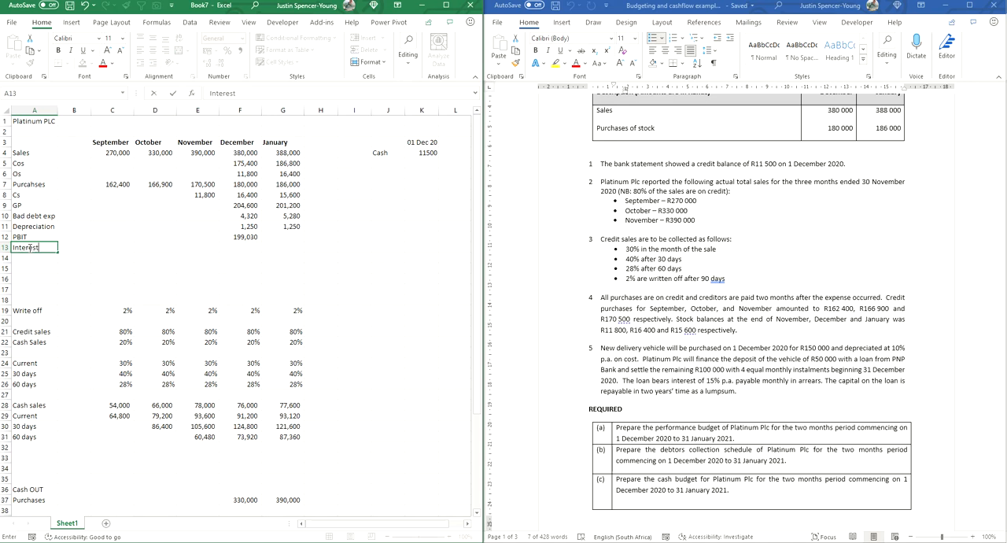
pyautogui.press('Tab')
pyautogui.press('Tab')
pyautogui.press('Tab')
pyautogui.press('Tab')
pyautogui.press('Tab')
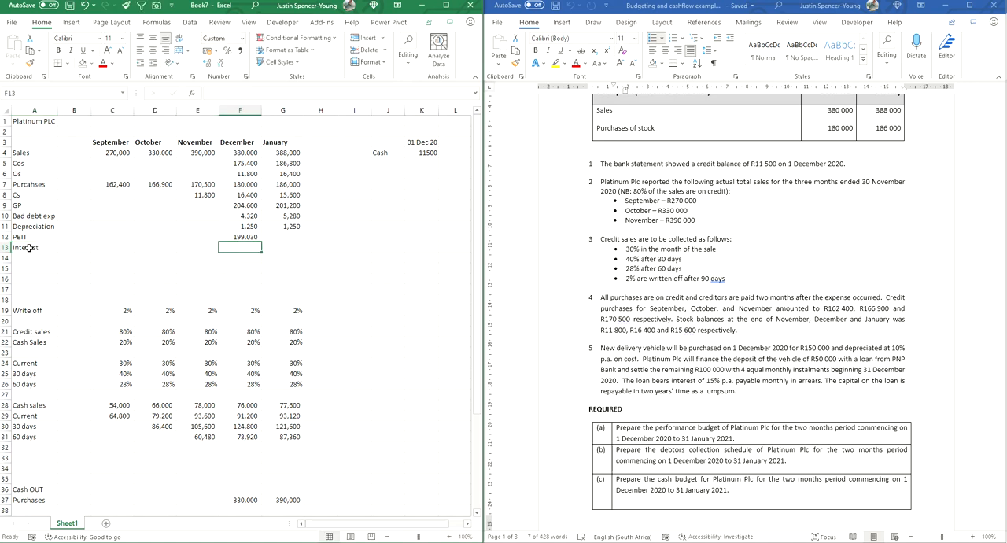
# Step: Calculate December's interest in F13 by multiplying the loan by the interest rate with =F43*F47
pyautogui.write('=')
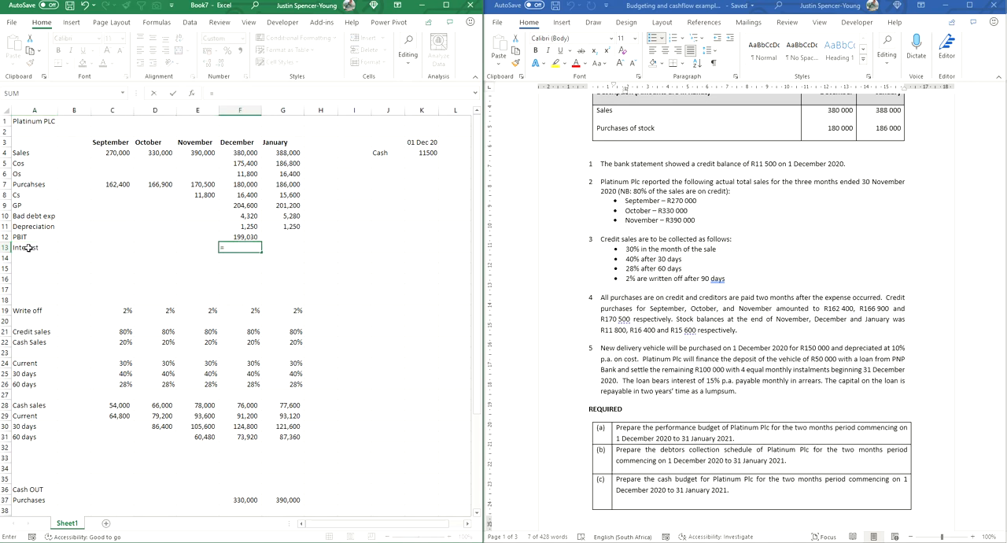
pyautogui.scroll(-2, 227, 324)
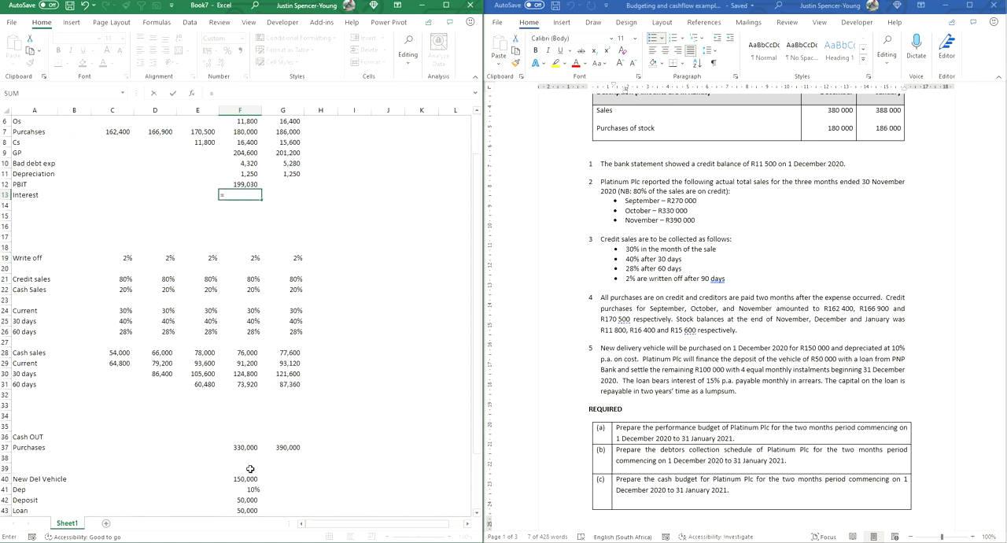
pyautogui.scroll(-3, 250, 469)
pyautogui.click(240, 405)
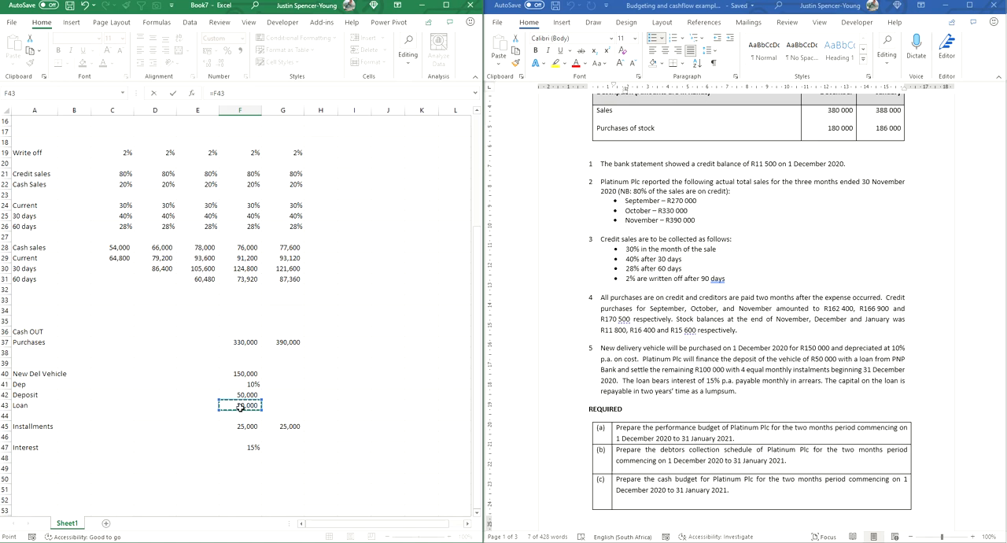
pyautogui.write('*')
pyautogui.click(247, 448)
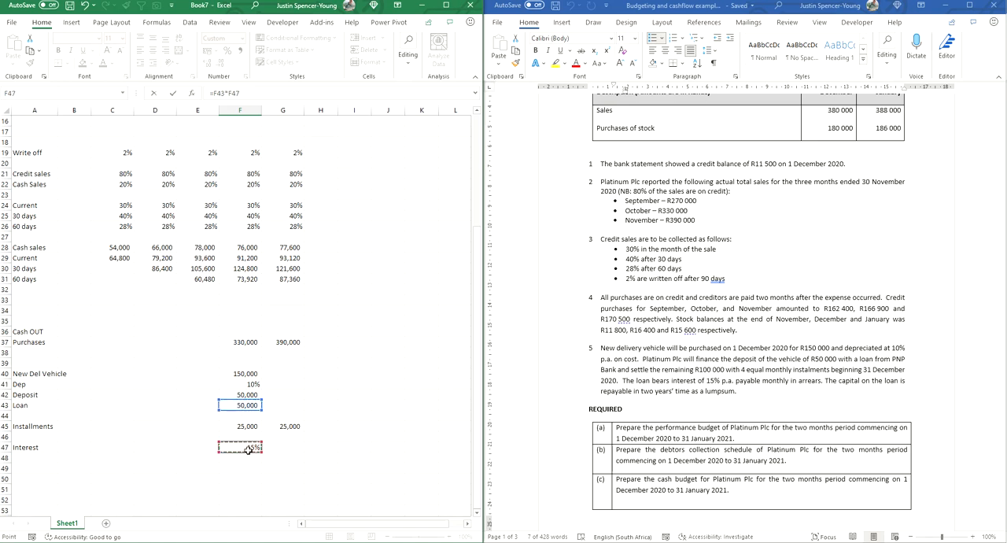
pyautogui.press('Return')
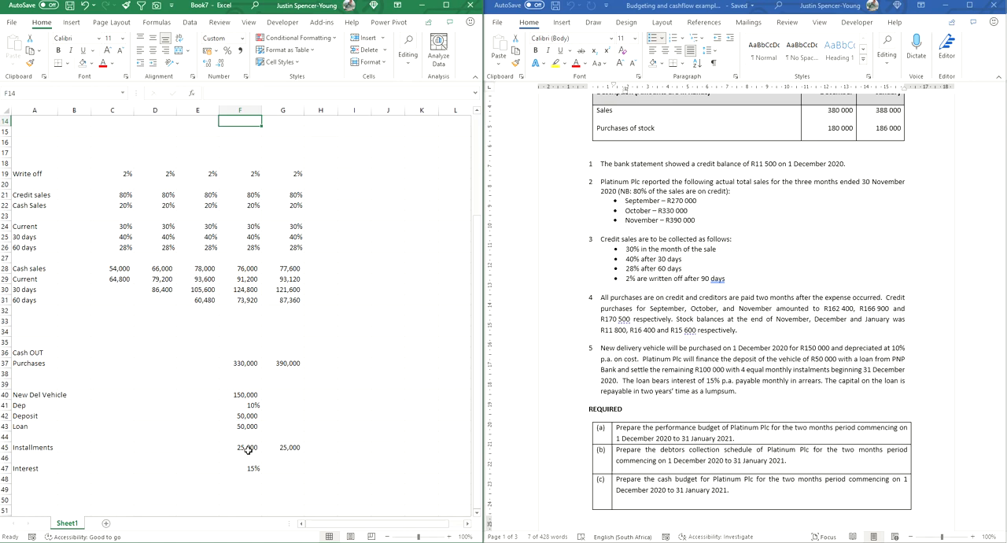
# Step: Convert December's interest in F13 to a monthly amount by adding /12 to the formula
pyautogui.click(250, 247)
pyautogui.click(250, 99)
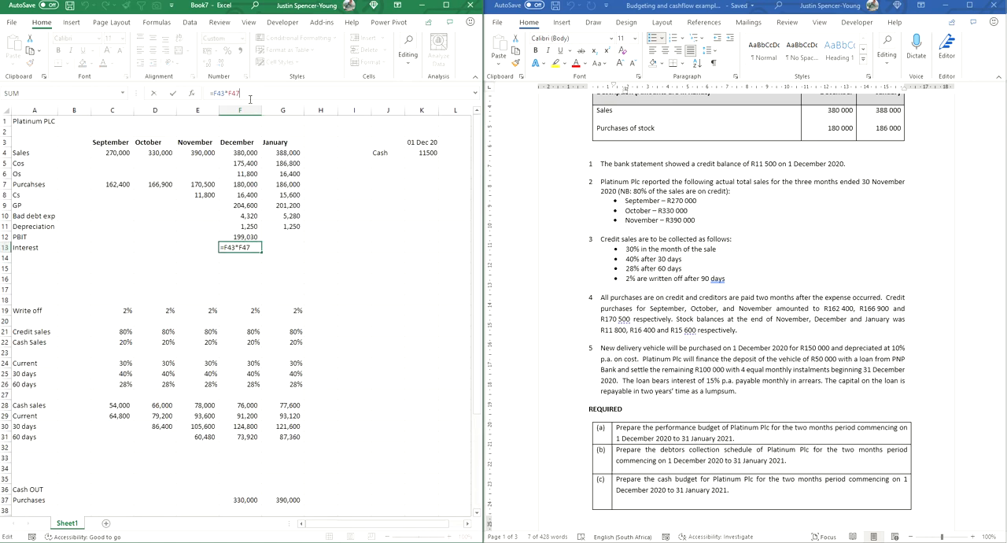
pyautogui.write('/12')
pyautogui.press('Return')
# Step: Make the loan and interest rate references absolute in December's interest formula in F13, giving =$F$43*$F$47/12
pyautogui.press('Up')
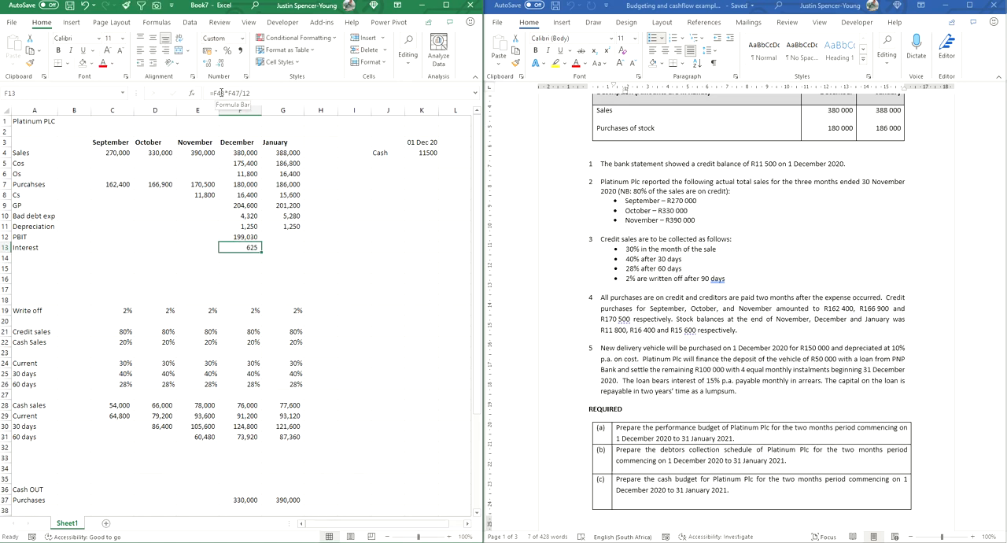
pyautogui.click(221, 93)
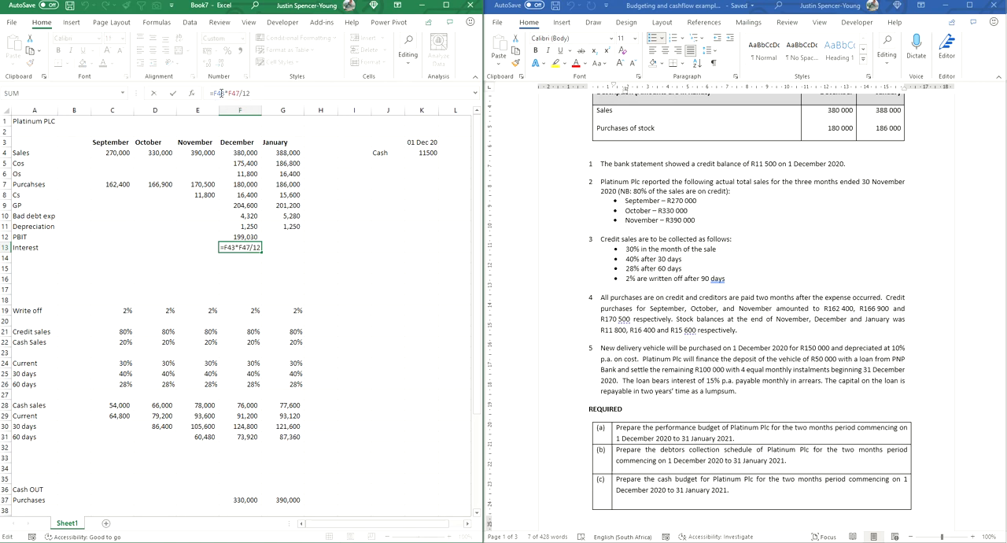
pyautogui.press('F4')
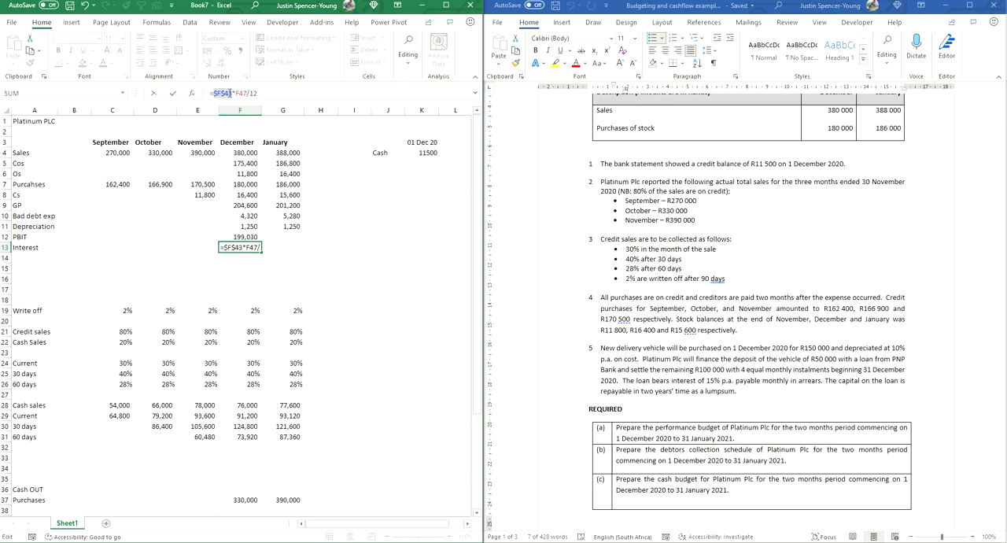
pyautogui.click(241, 93)
pyautogui.press('F4')
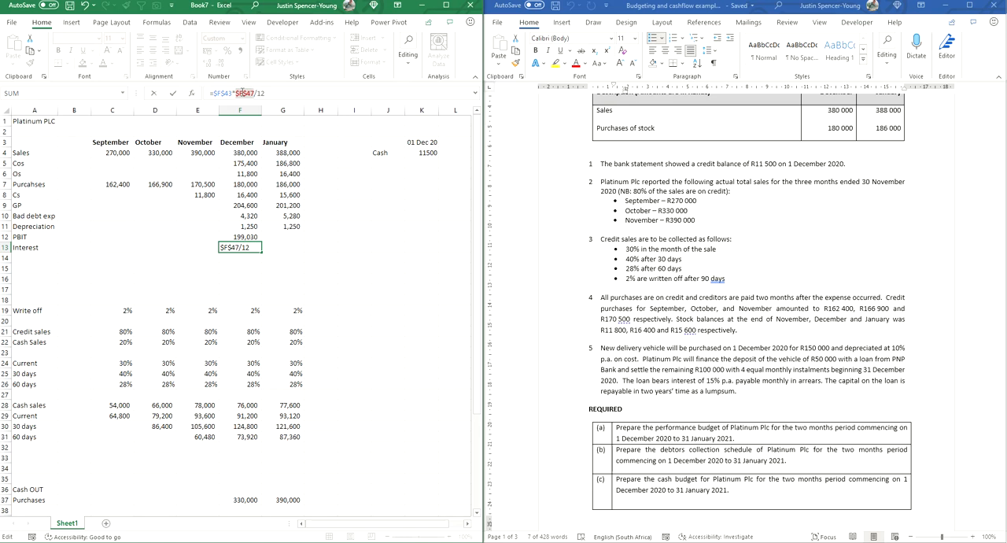
pyautogui.press('Return')
pyautogui.press('Up')
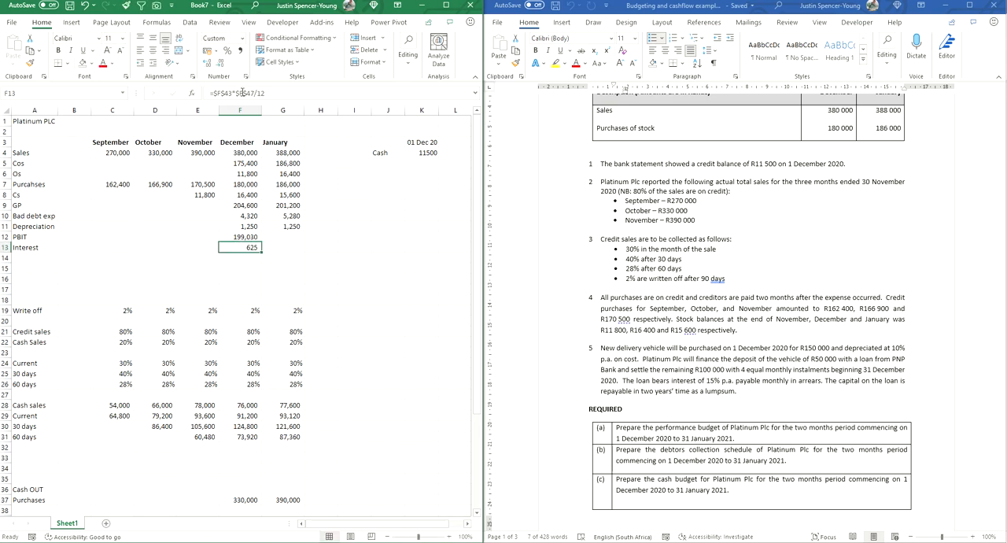
# Step: Copy December's interest formula to January in G13 and check the cells it references
pyautogui.hotkey('shift', 'Right')
pyautogui.hotkey('ctrl', 'r')
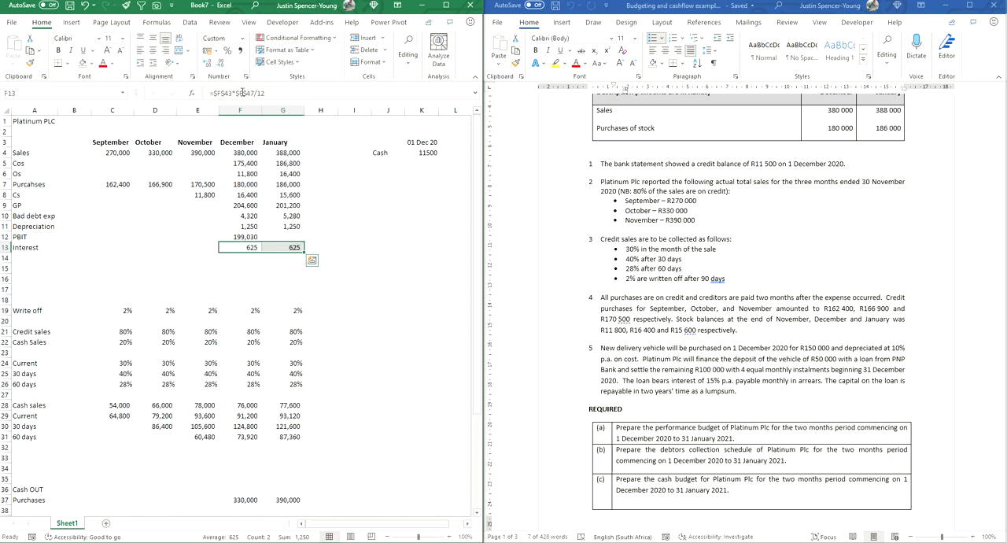
pyautogui.doubleClick(283, 249)
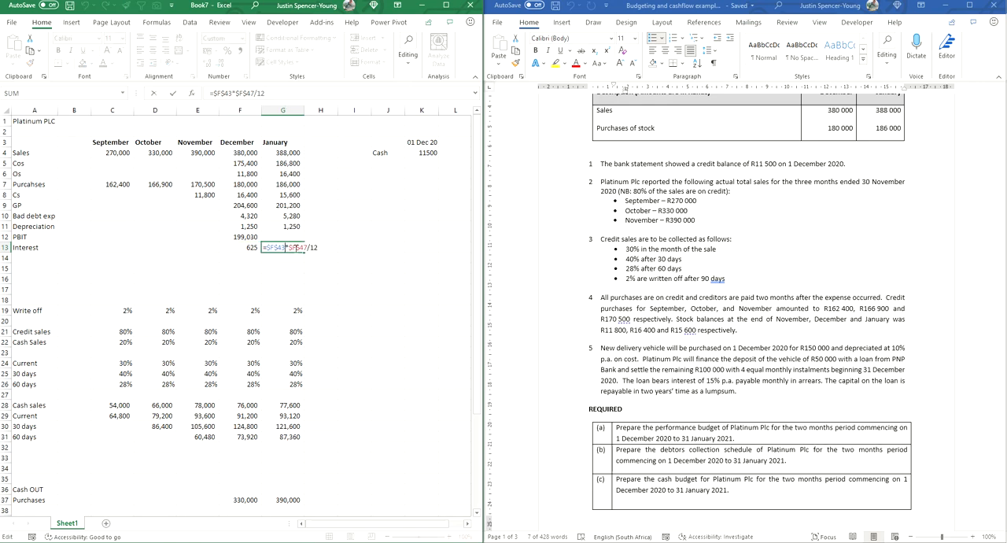
pyautogui.scroll(-2, 328, 265)
pyautogui.scroll(-2, 327, 265)
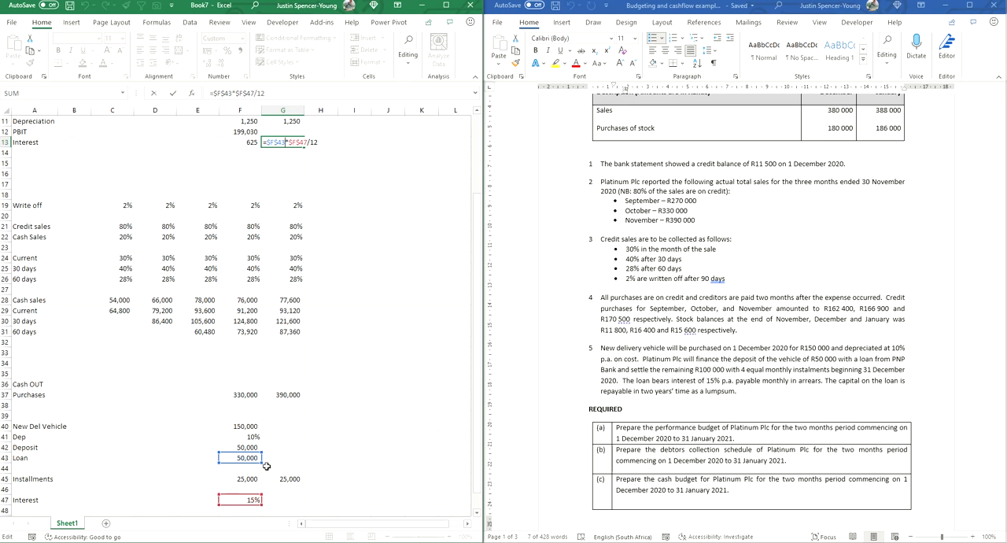
pyautogui.scroll(4, 275, 431)
pyautogui.press('Return')
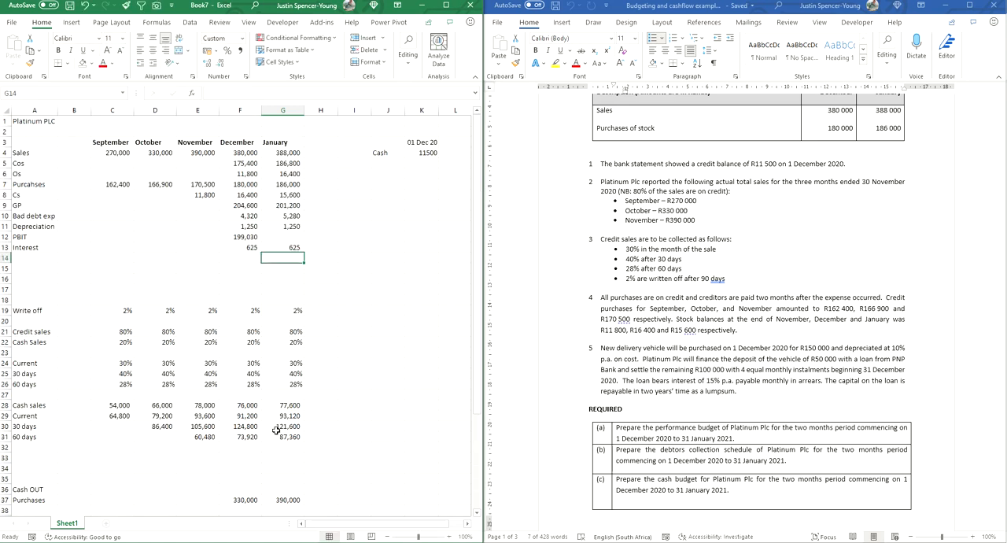
# Step: Copy December's PBIT formula to January in G12 and check the cells it references
pyautogui.click(239, 236)
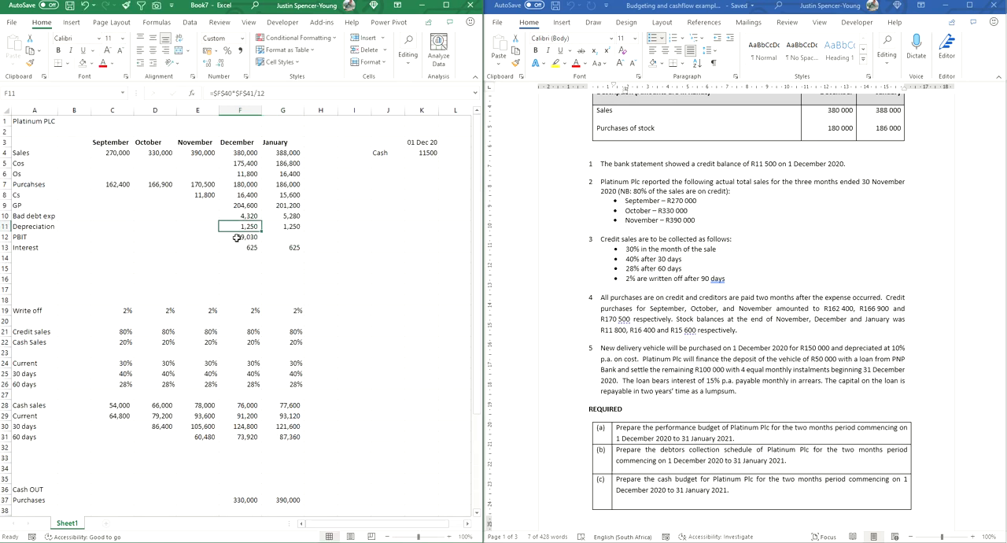
pyautogui.moveTo(260, 241); pyautogui.dragTo(281, 239)
pyautogui.doubleClick(282, 240)
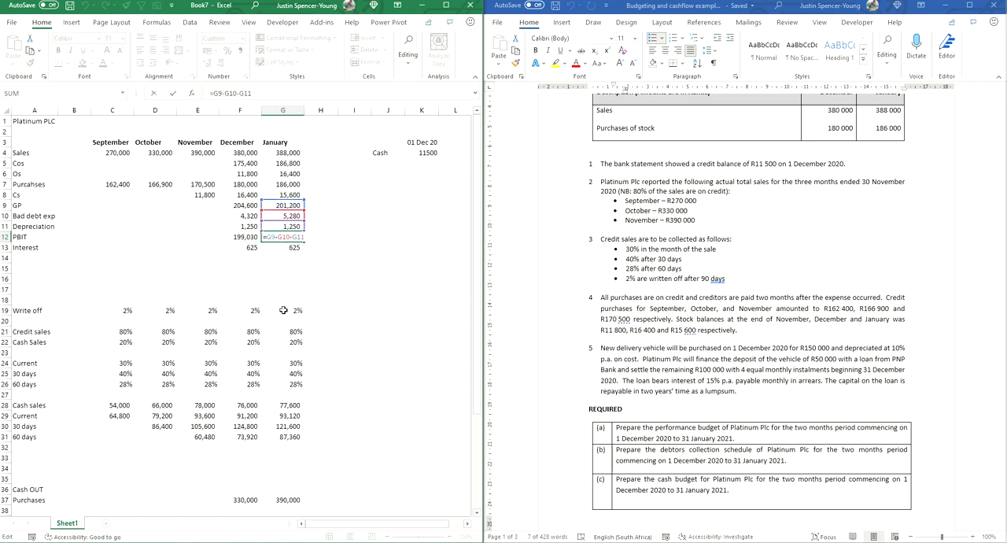
pyautogui.press('Return')
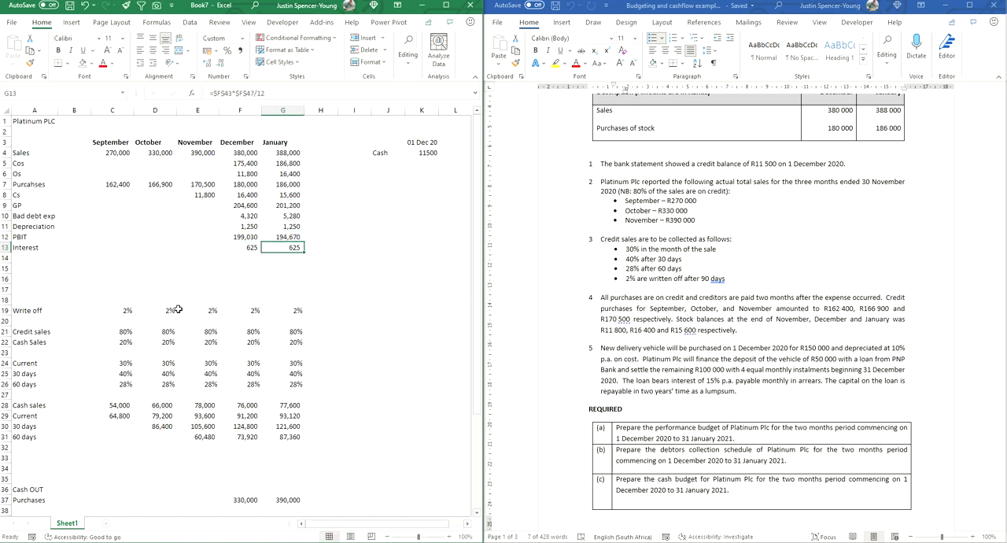
# Step: Add the label PBT in A14 and calculate December's PBT in F14 as PBIT less interest with =F12-F13
pyautogui.click(22, 258)
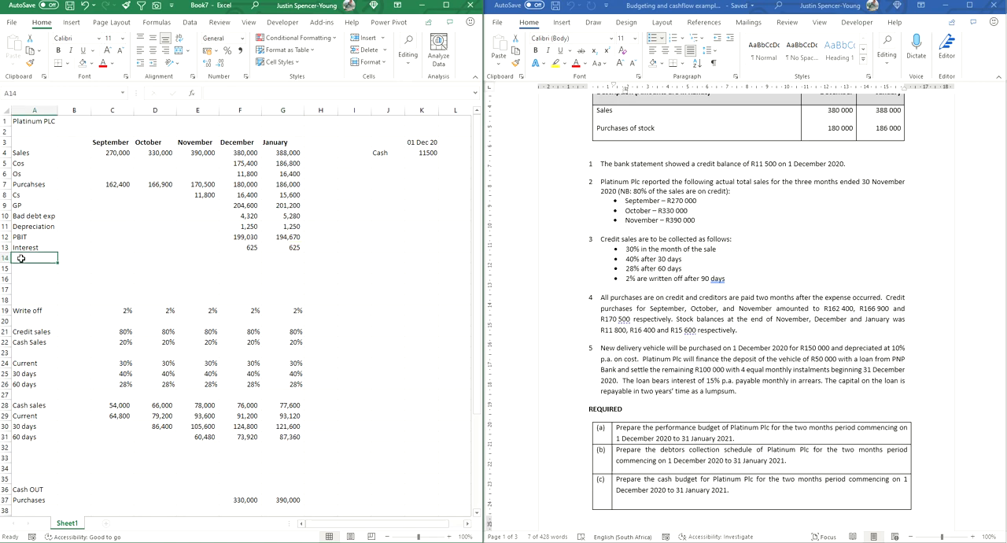
pyautogui.write('PBIT')
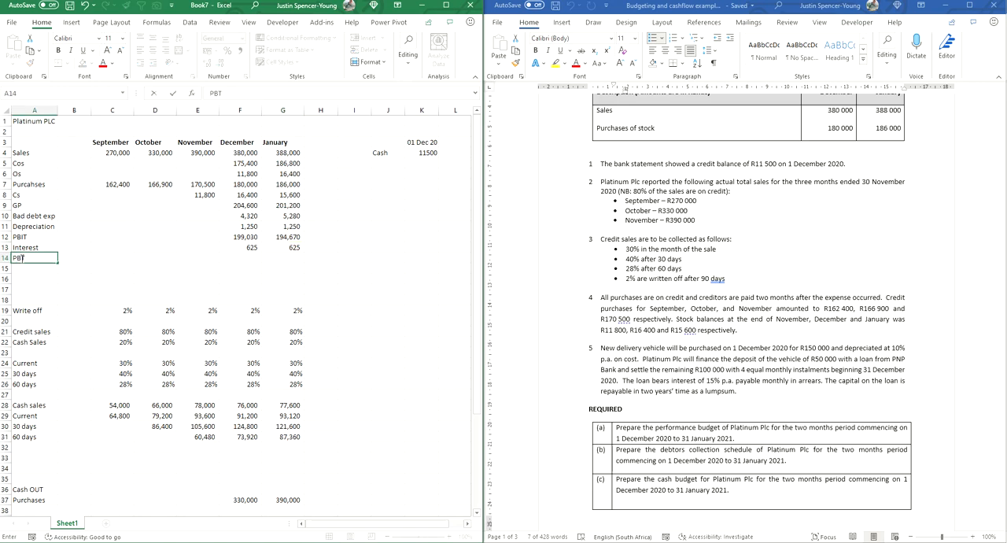
pyautogui.press('Right')
pyautogui.press('Right')
pyautogui.press('Right')
pyautogui.press('Right')
pyautogui.press('Right')
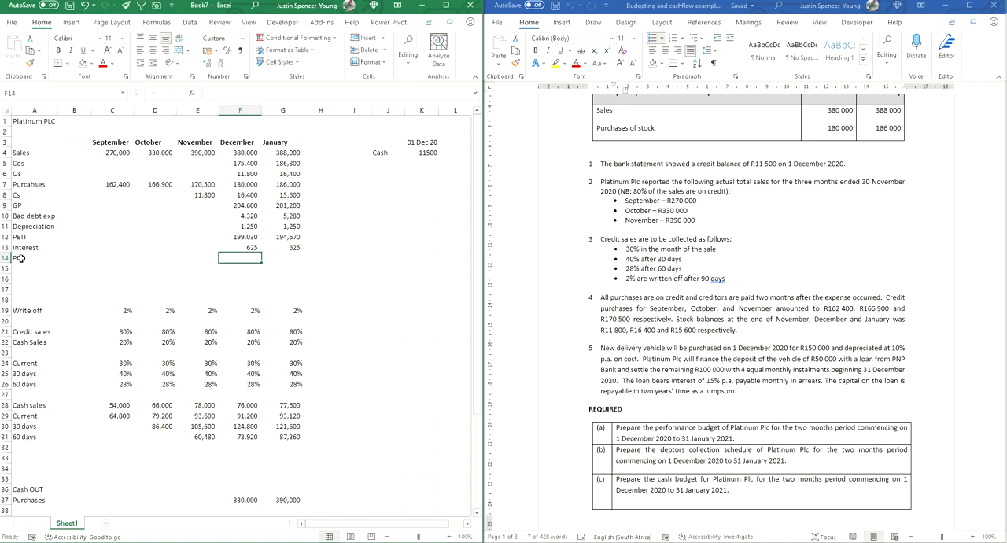
pyautogui.write('=')
pyautogui.press('Up')
pyautogui.press('Up')
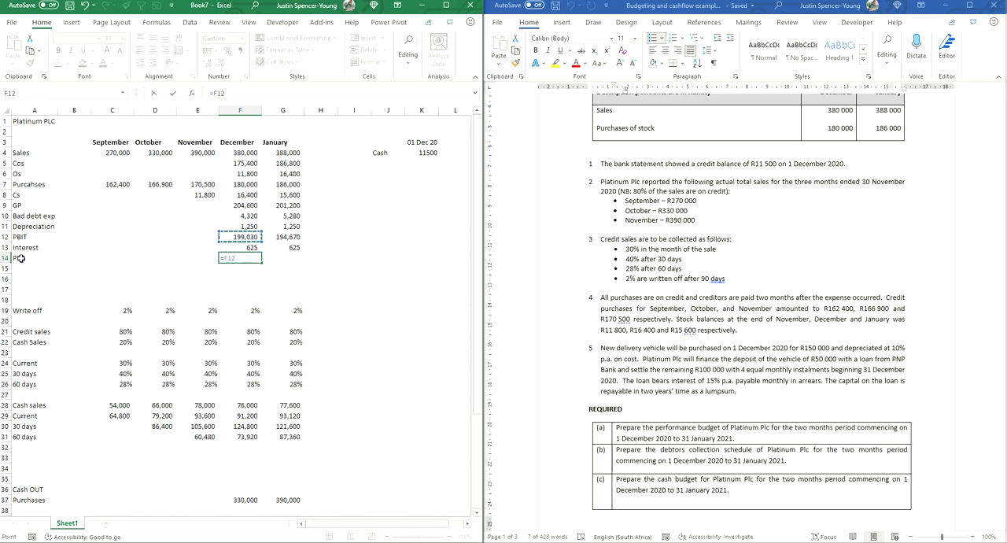
pyautogui.write('-')
pyautogui.press('Up')
pyautogui.press('Return')
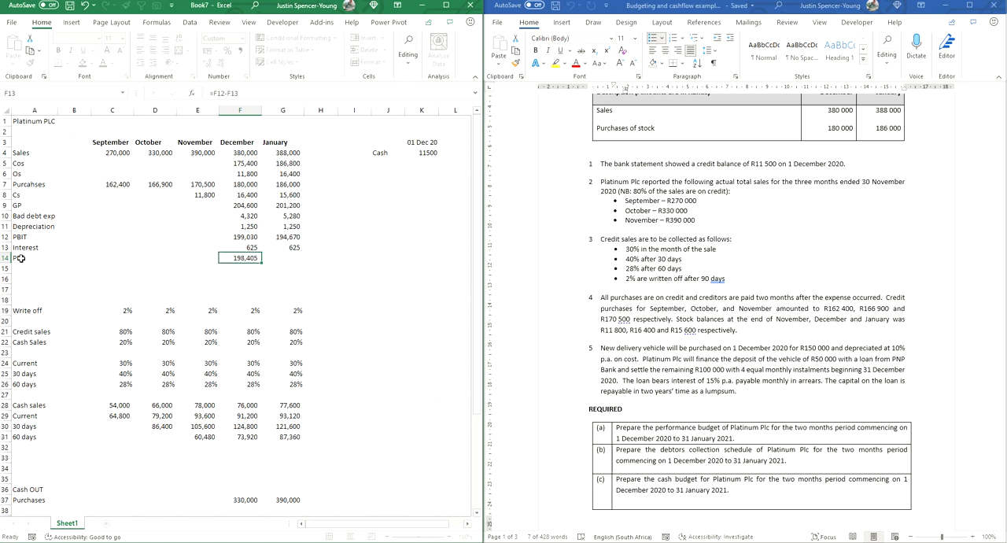
# Step: Copy December's PBT formula to January in G14
pyautogui.press('Up')
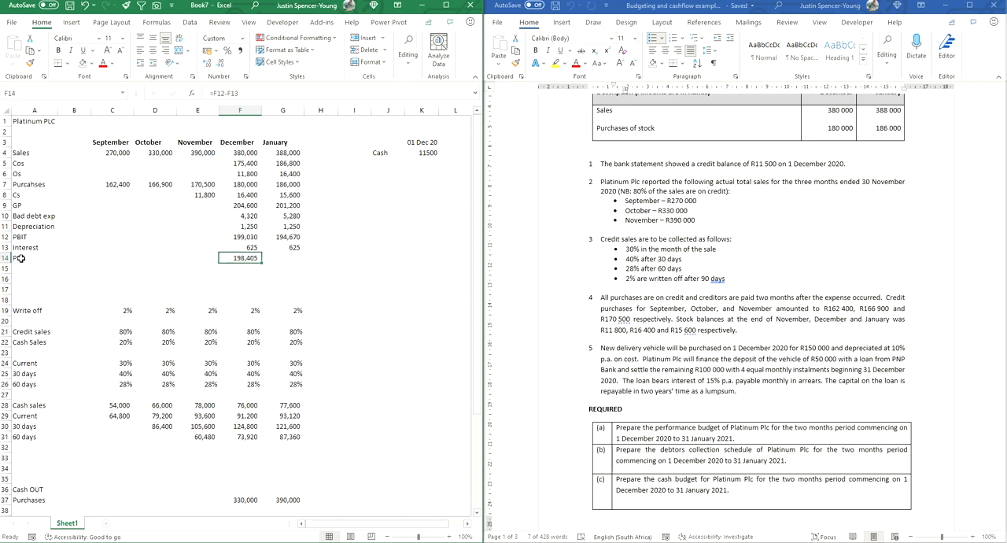
pyautogui.hotkey('shift', 'Right')
pyautogui.hotkey('ctrl', 'r')
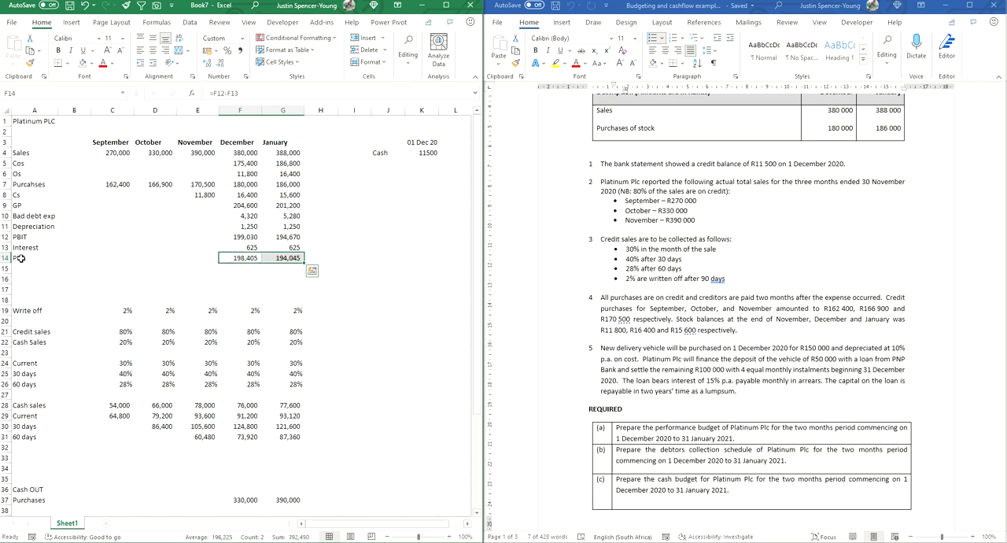
# Step: Review the December and January performance budget in F4:G14 and the debtors collection rows from Current to 60 days
pyautogui.moveTo(246, 152); pyautogui.dragTo(290, 258)
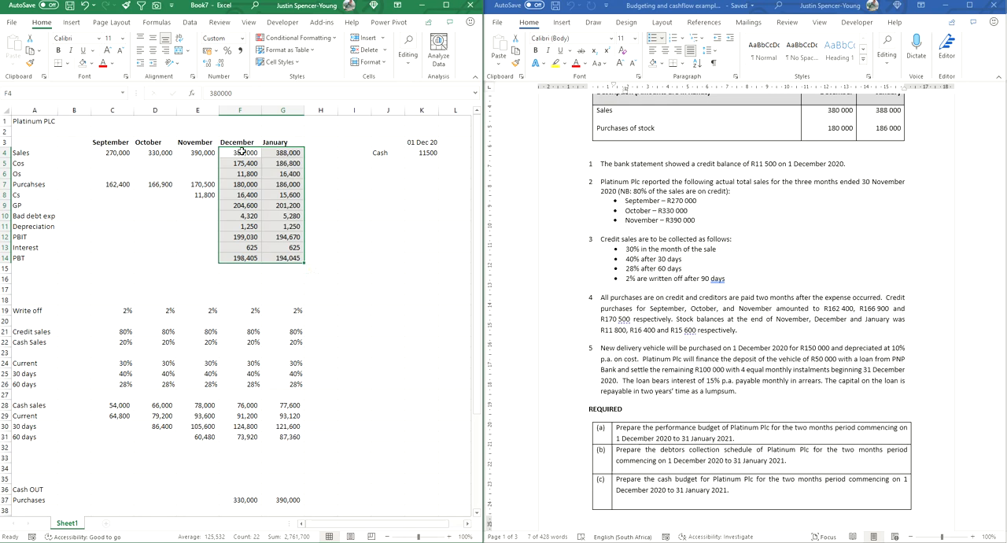
pyautogui.moveTo(244, 150); pyautogui.dragTo(287, 258)
pyautogui.click(363, 334)
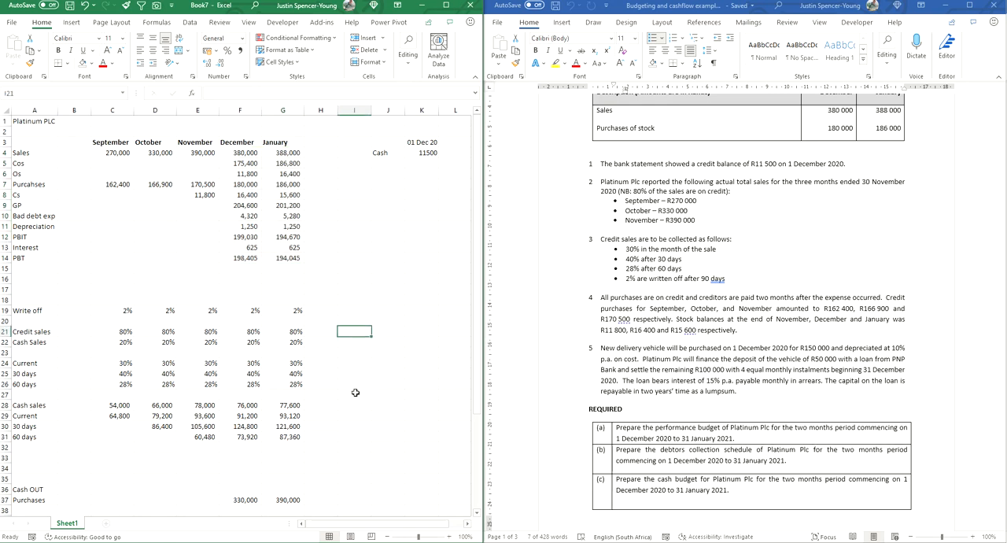
pyautogui.scroll(-3, 355, 390)
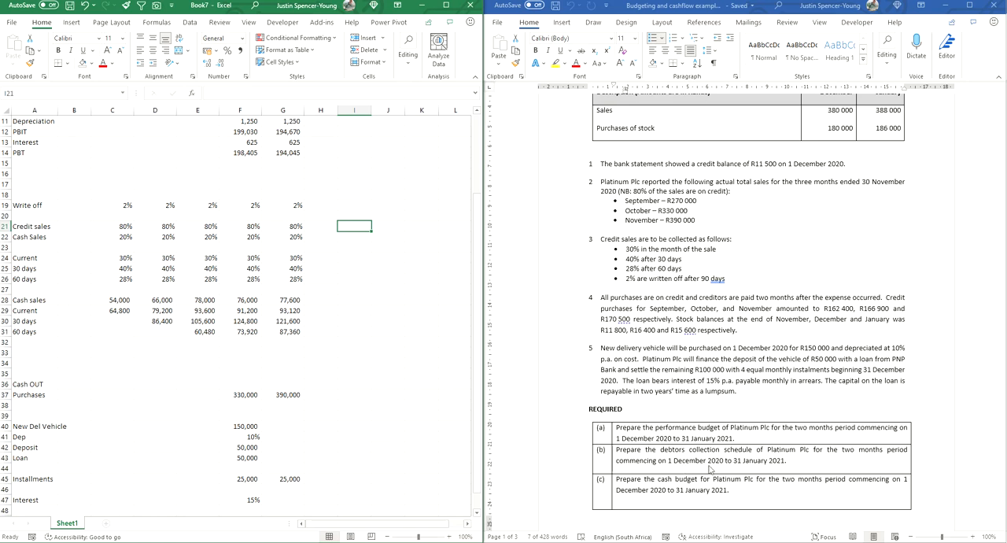
pyautogui.scroll(-3, 380, 355)
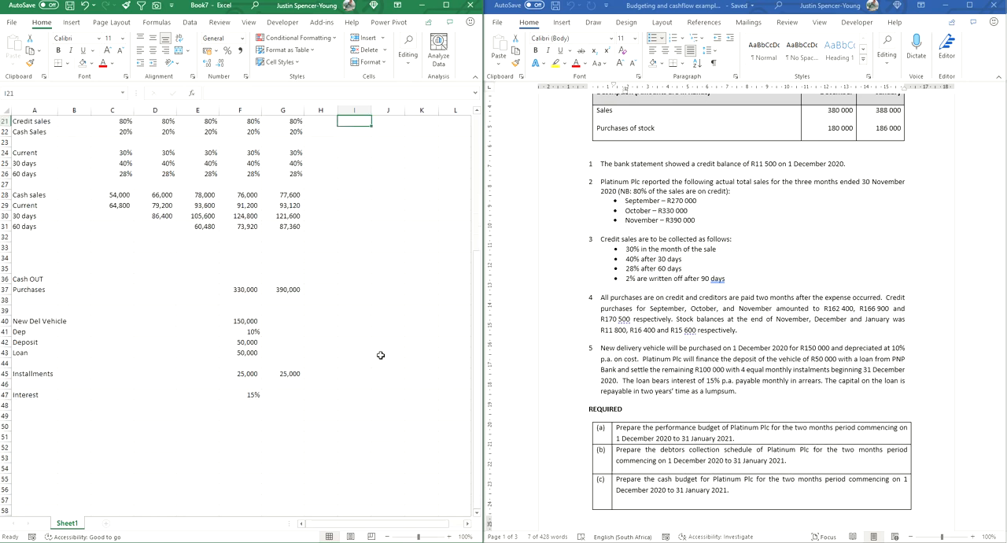
pyautogui.scroll(2, 380, 355)
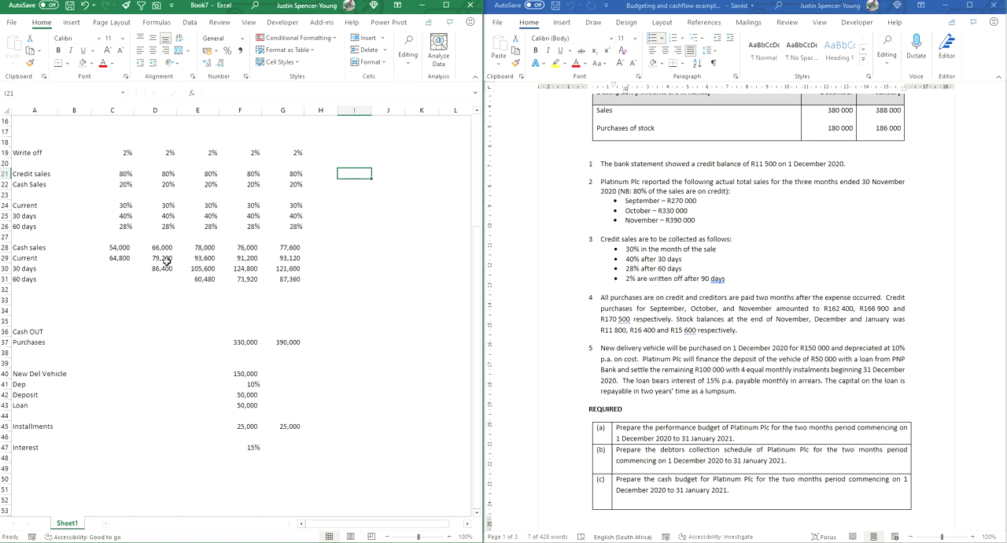
pyautogui.moveTo(28, 258); pyautogui.dragTo(33, 279)
pyautogui.moveTo(241, 258); pyautogui.dragTo(288, 279)
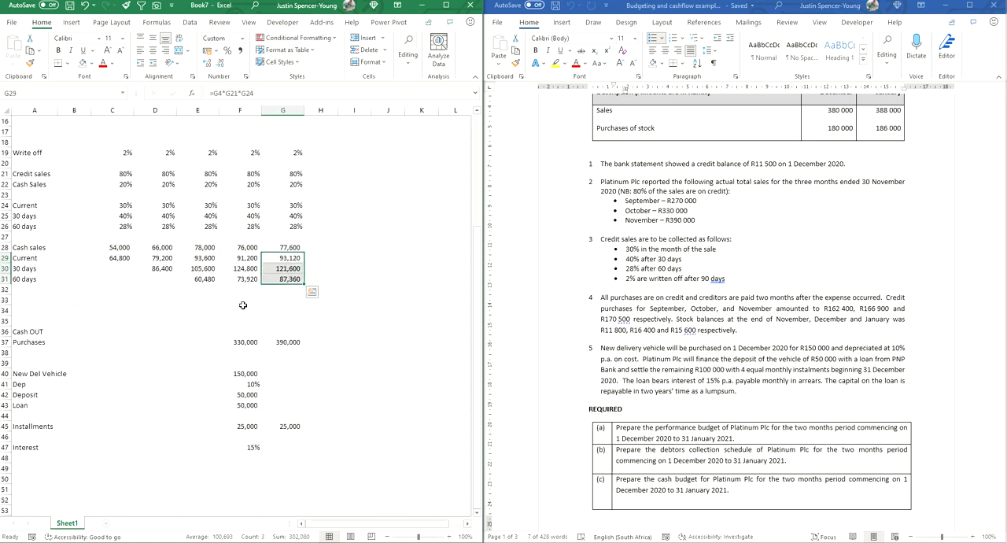
# Step: Insert a blank row at row 29 above the Current collections and add the bold heading Debtors schedule in A29
pyautogui.click(6, 258)
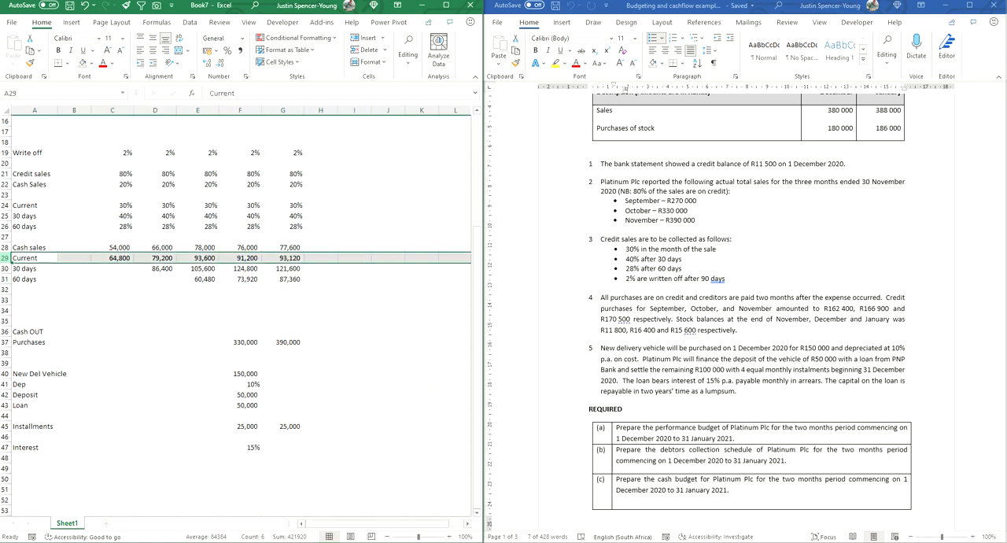
pyautogui.rightClick(5, 259)
pyautogui.click(35, 346)
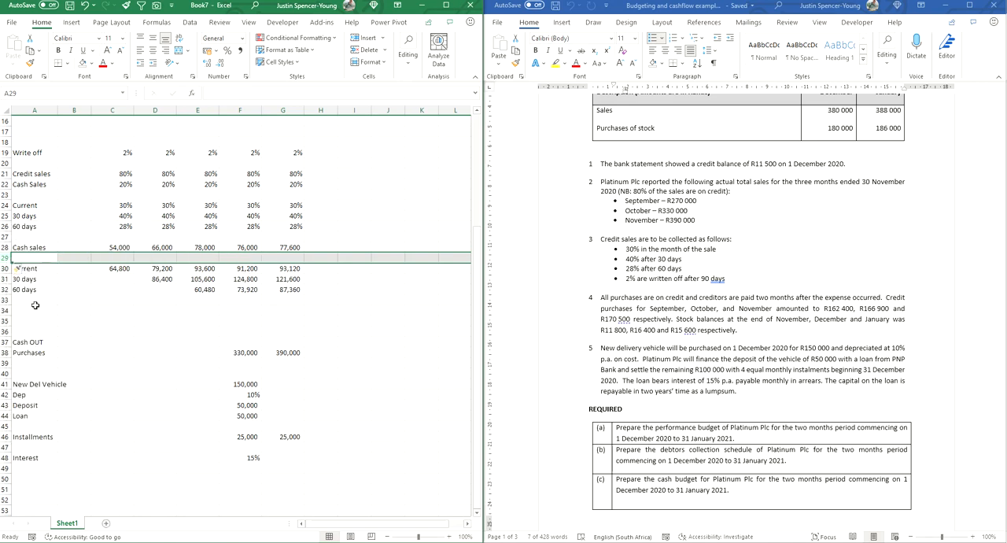
pyautogui.click(26, 259)
pyautogui.write('De')
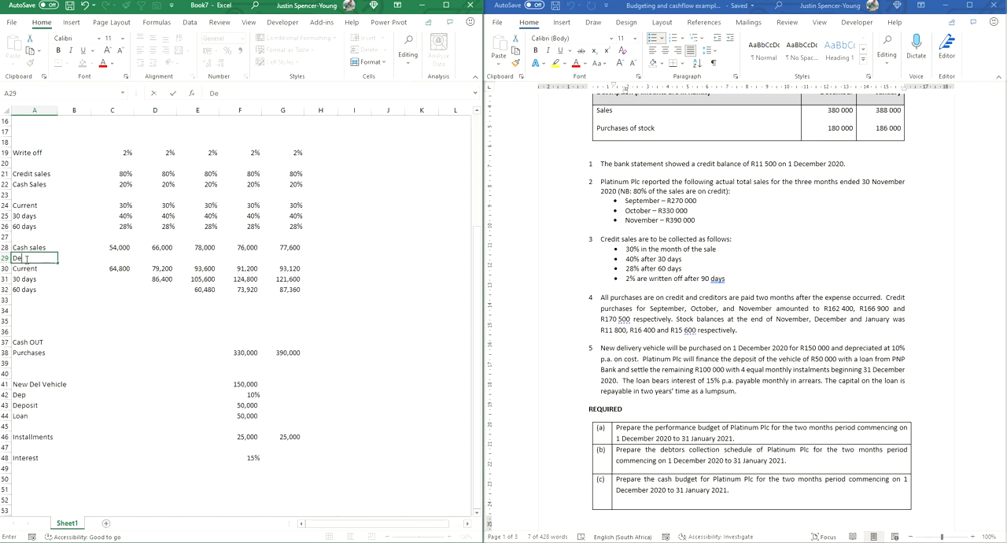
pyautogui.write('btors schedule')
pyautogui.press('Return')
pyautogui.click(36, 258)
pyautogui.click(58, 51)
pyautogui.click(112, 362)
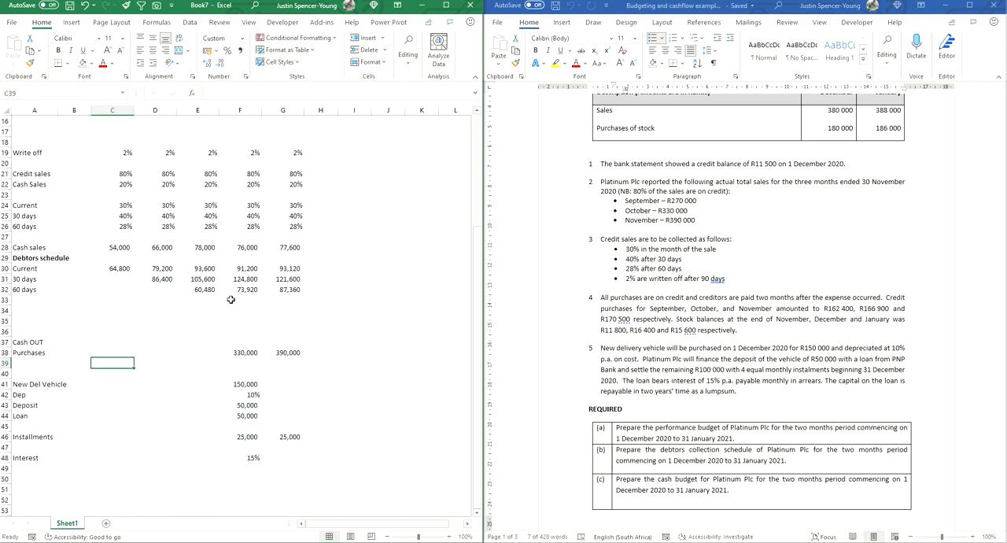
# Step: Total December's collections in F33 with =SUM(F30:F32), extend it to January, and apply a Top and Double Bottom Border to both totals
pyautogui.scroll(5, 238, 298)
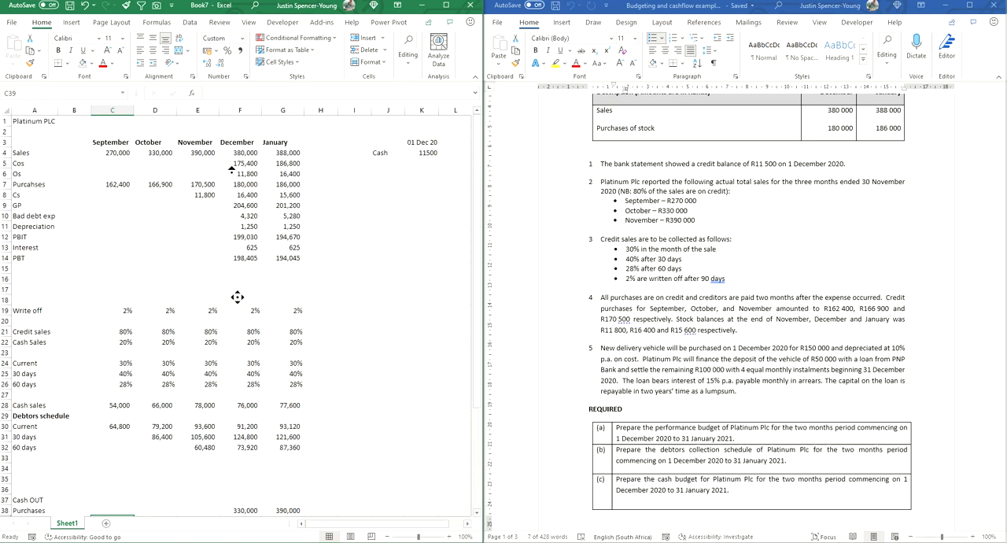
pyautogui.click(243, 459)
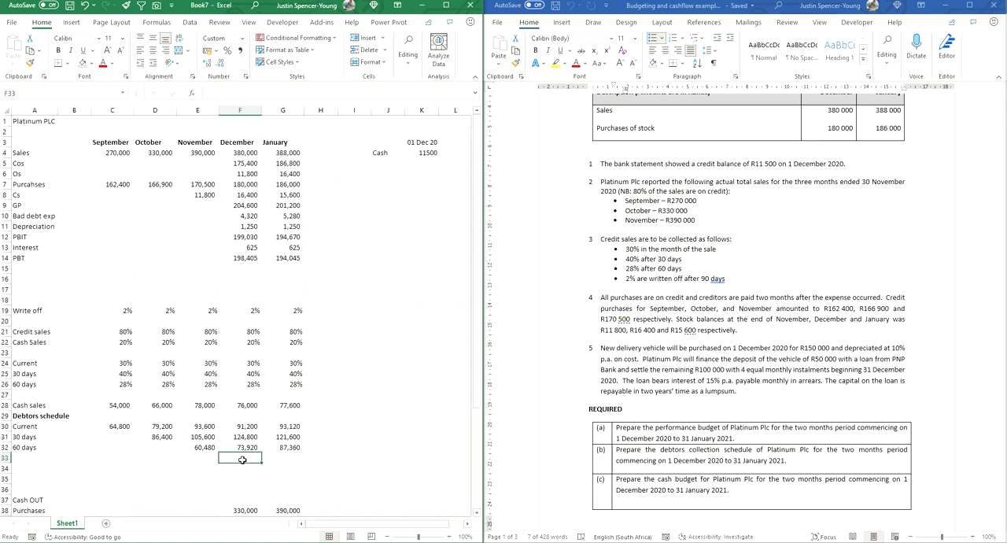
pyautogui.hotkey('alt', '=')
pyautogui.press('Return')
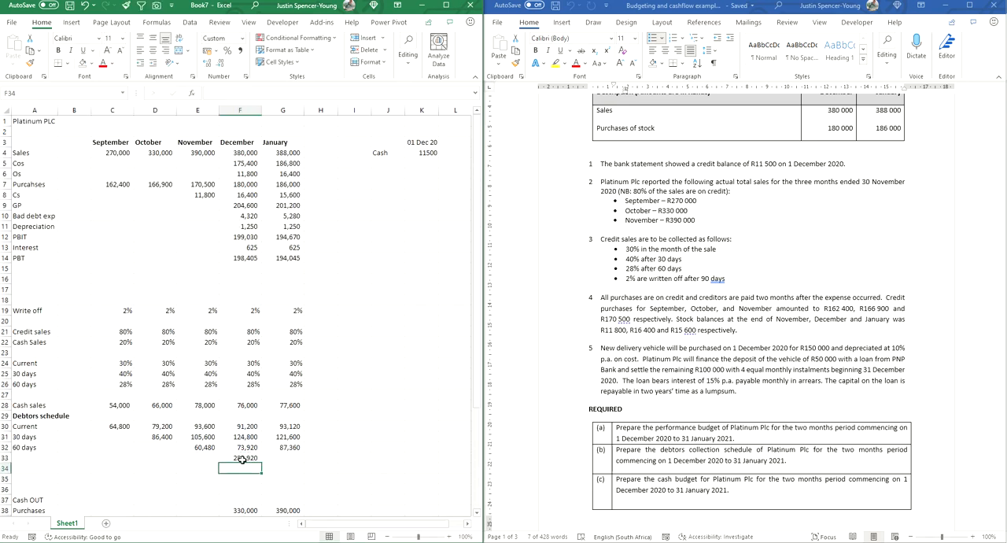
pyautogui.click(242, 458)
pyautogui.moveTo(262, 463); pyautogui.dragTo(287, 462)
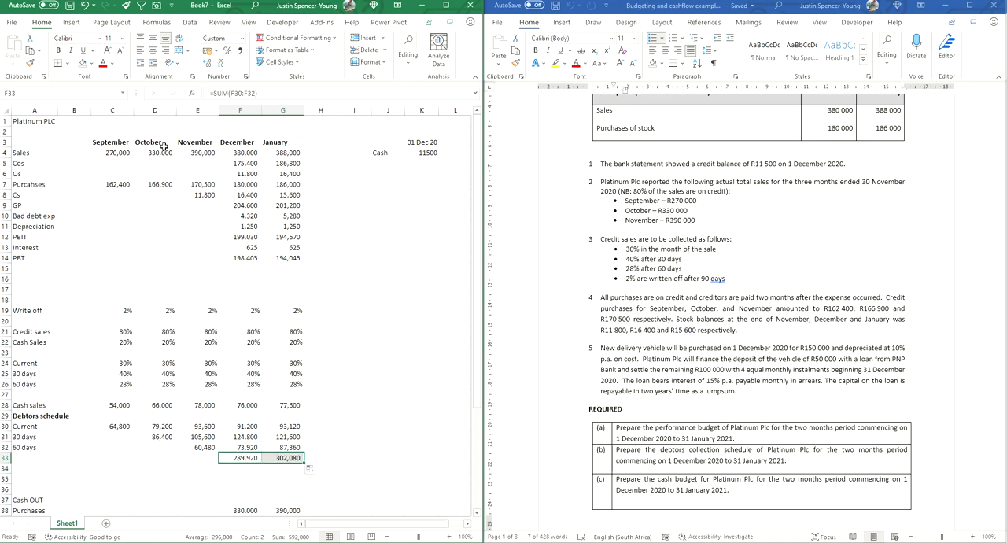
pyautogui.click(68, 64)
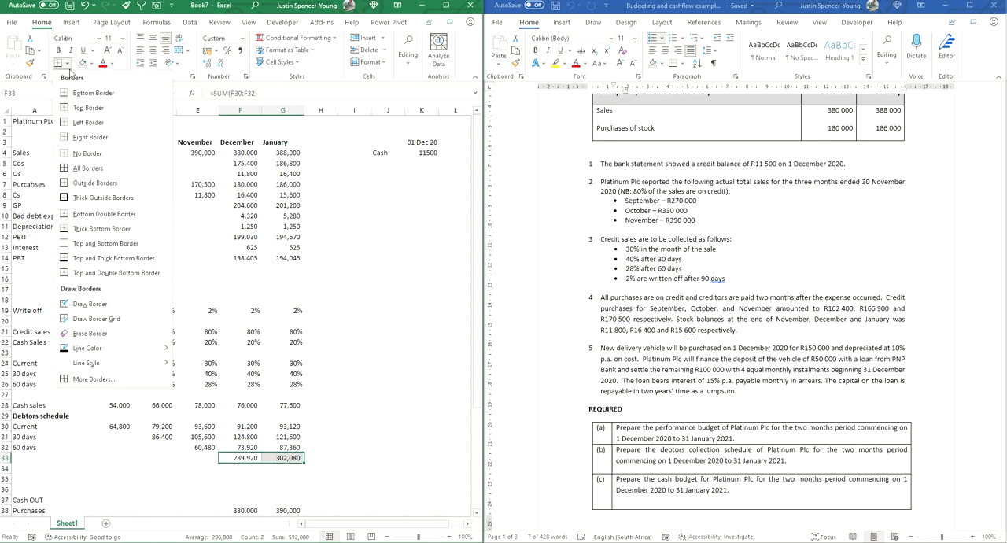
pyautogui.click(93, 273)
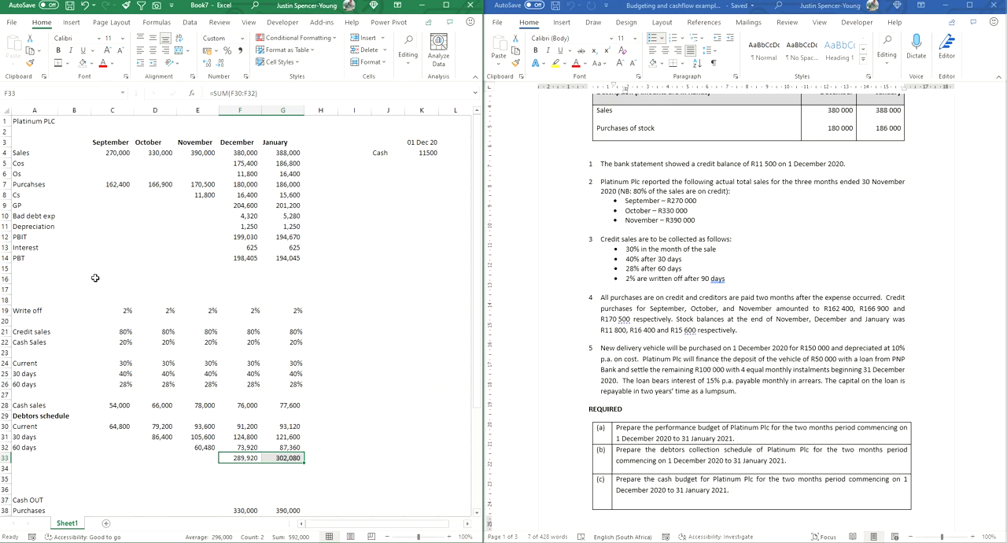
# Step: Fill the debtors collections and totals in F30:G33 with light green
pyautogui.click(465, 396)
pyautogui.click(244, 428)
pyautogui.moveTo(244, 427); pyautogui.dragTo(285, 457)
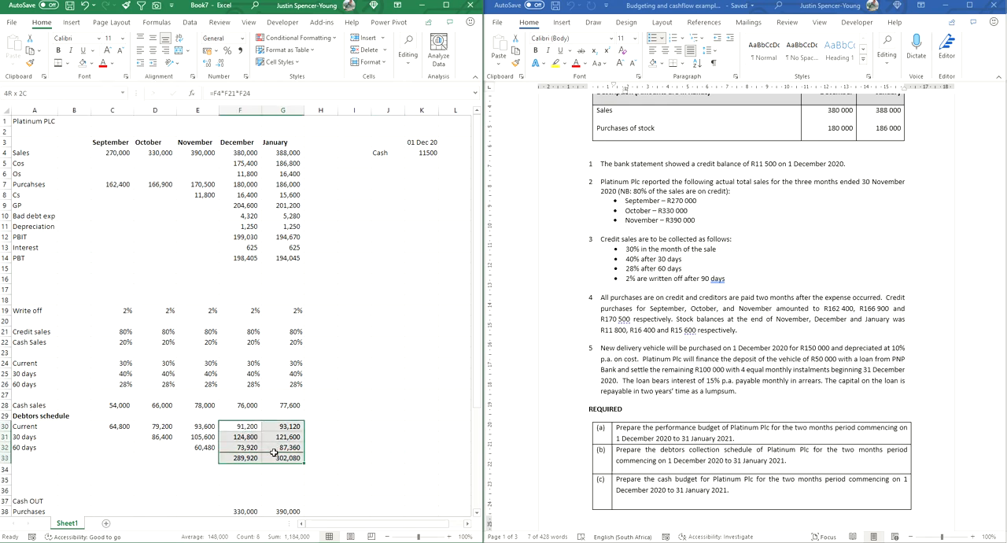
pyautogui.click(92, 64)
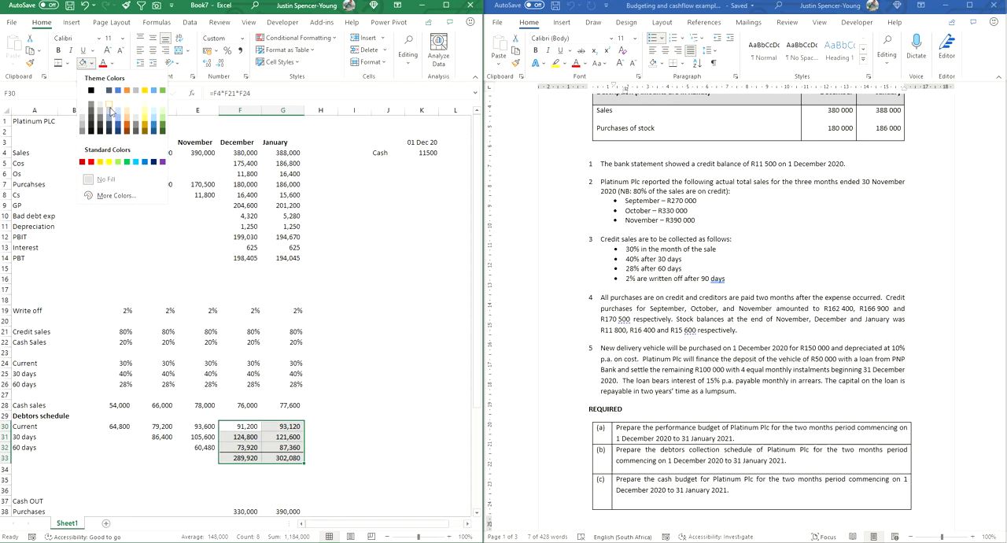
pyautogui.click(118, 162)
pyautogui.click(414, 428)
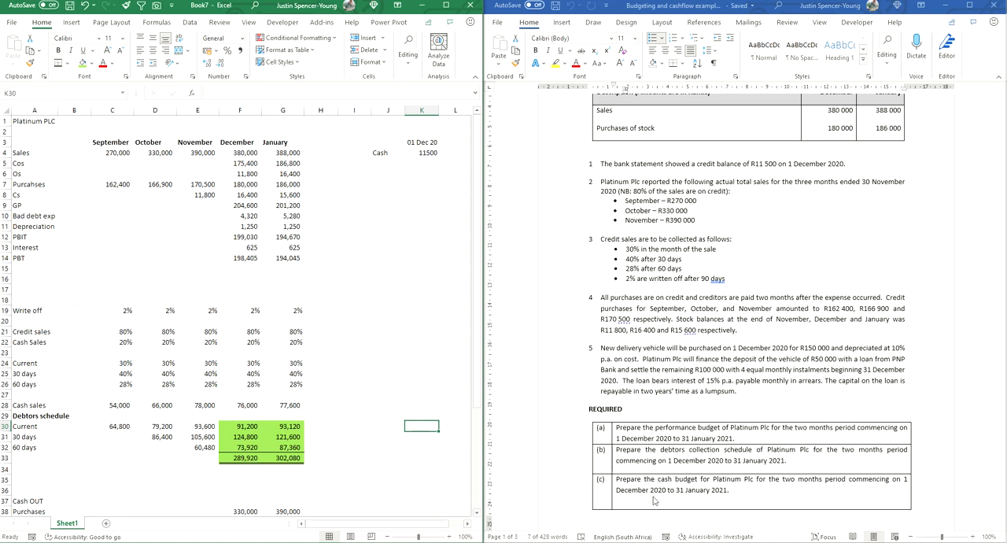
# Step: Add the heading Cash IN in A34 below the debtors schedule
pyautogui.scroll(-2, 645, 494)
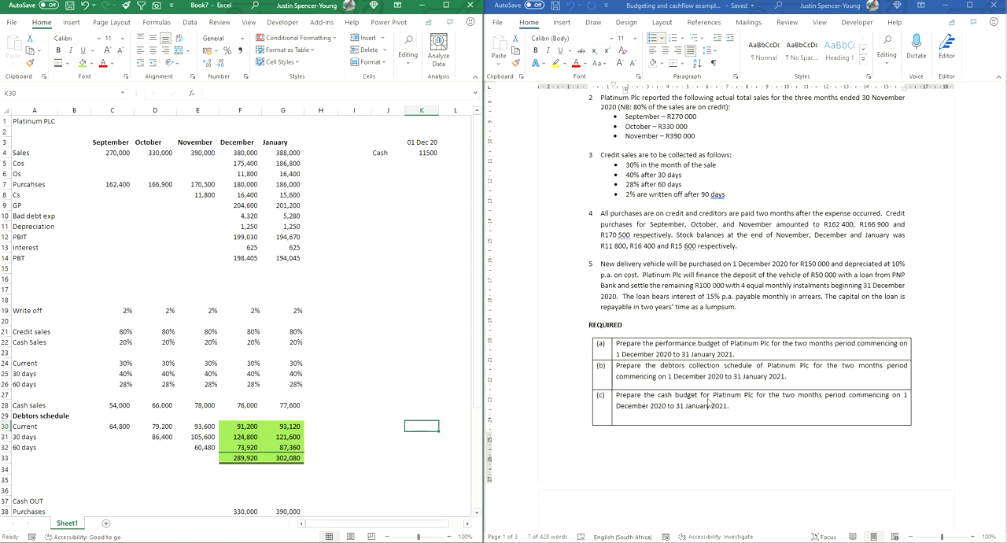
pyautogui.scroll(-5, 271, 435)
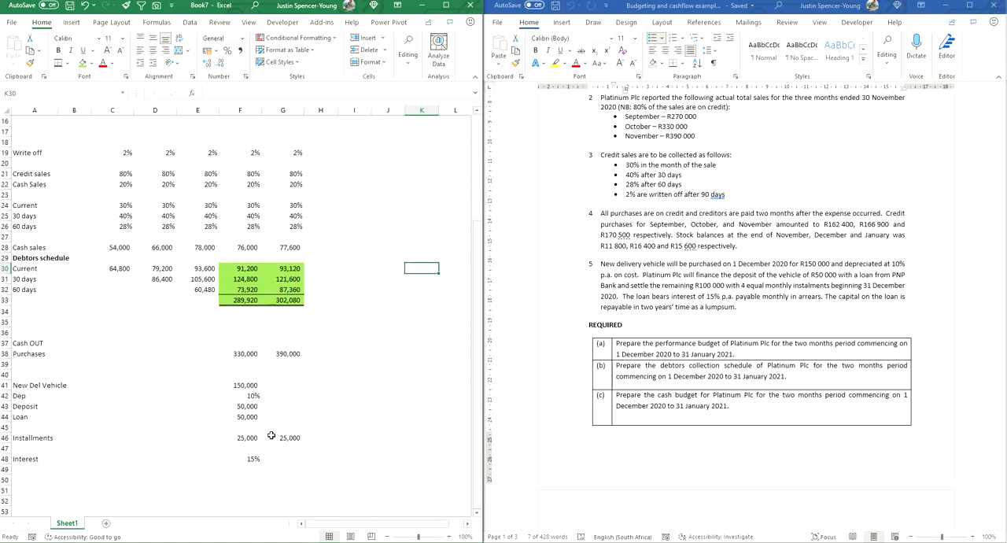
pyautogui.click(27, 312)
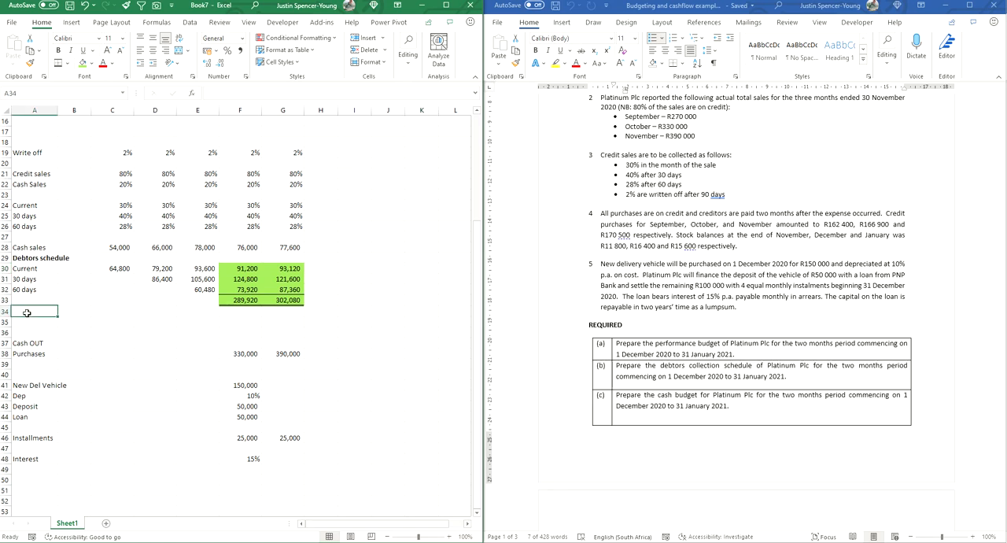
pyautogui.write('Cash IN')
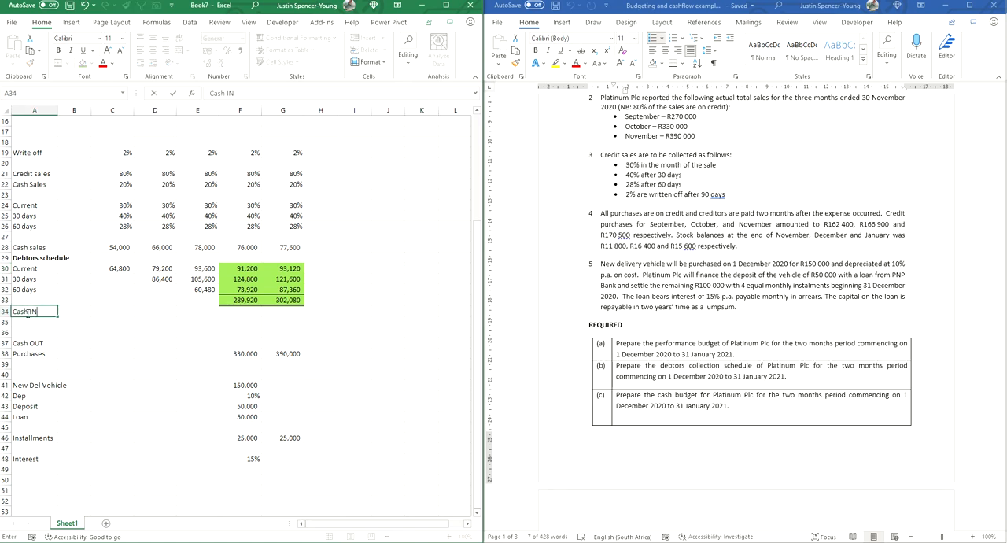
pyautogui.press('Return')
# Step: Insert five blank rows at row 35 above the Cash OUT section and bold the Cash IN heading in A34
pyautogui.click(28, 345)
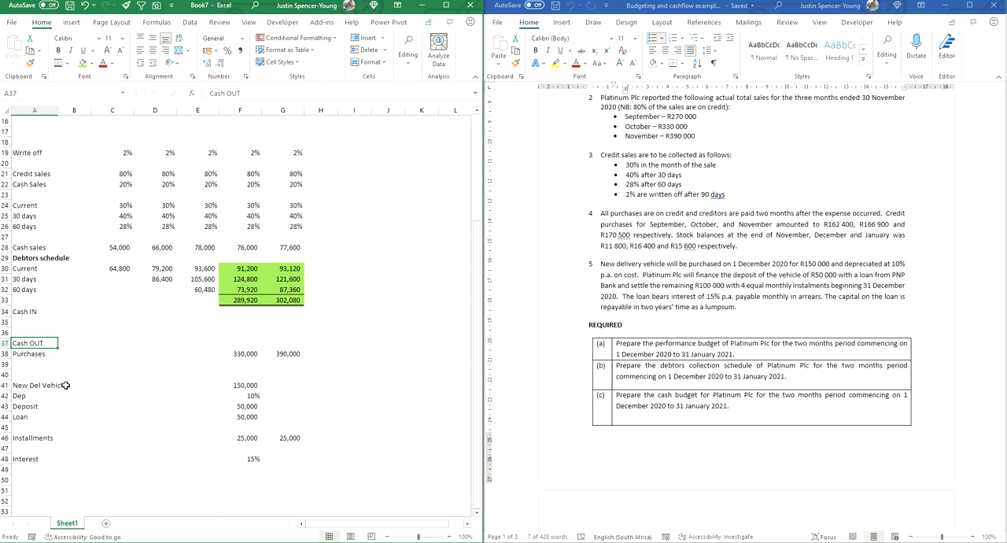
pyautogui.moveTo(5, 321); pyautogui.dragTo(5, 366)
pyautogui.rightClick(6, 366)
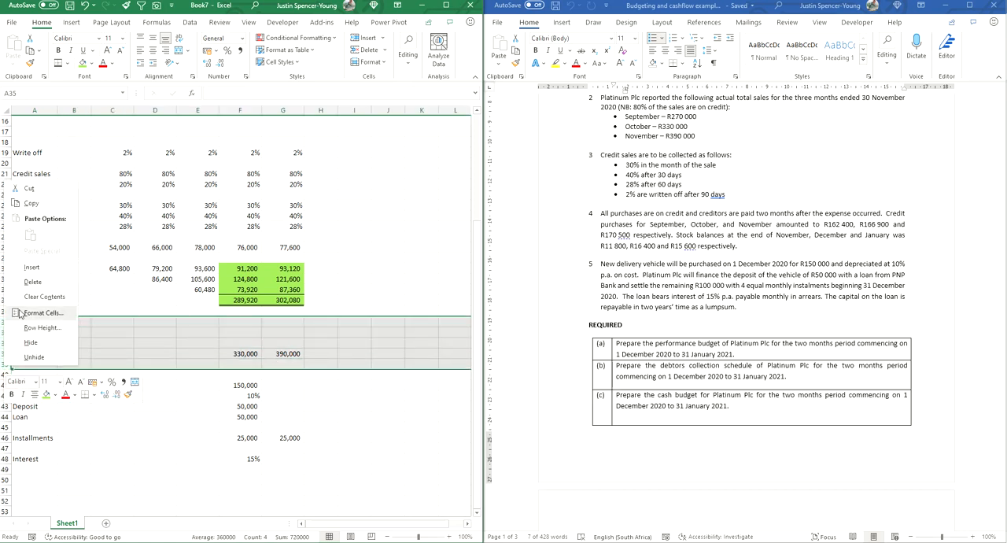
pyautogui.click(32, 267)
pyautogui.click(98, 354)
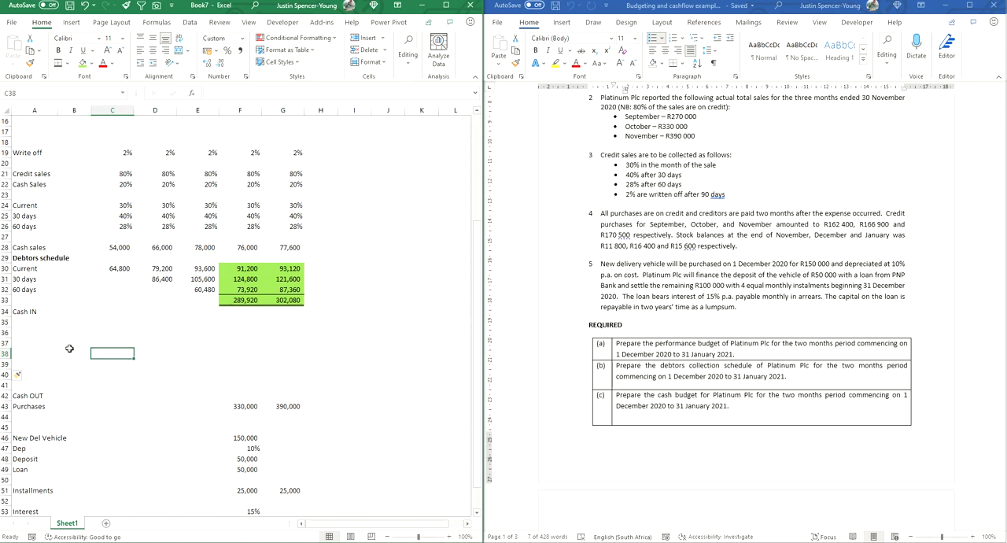
pyautogui.click(24, 313)
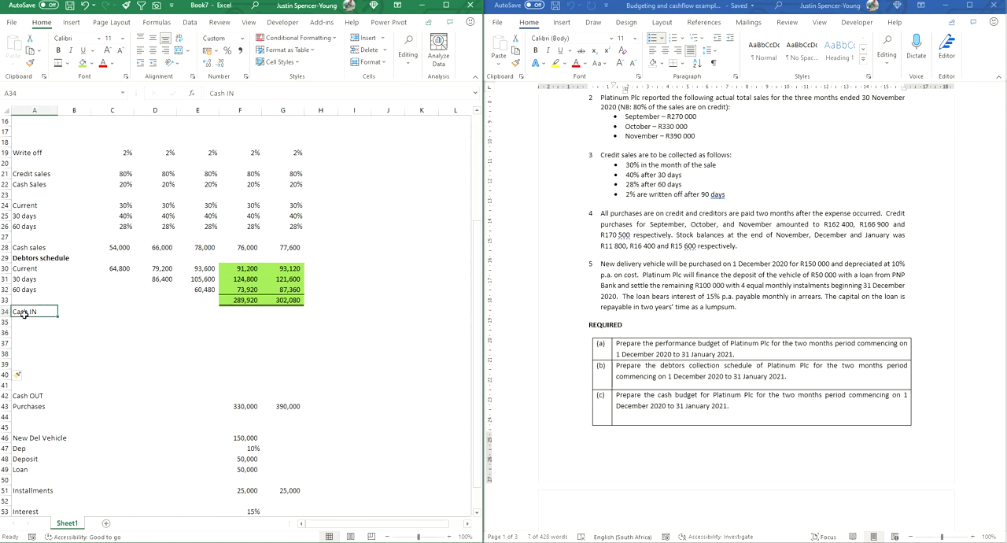
pyautogui.click(58, 50)
pyautogui.click(36, 365)
# Step: Link the Cash IN labels in A35:A38 to the Cash sales, Current, 30 days and 60 days labels in A28 and A30:A32
pyautogui.click(34, 321)
pyautogui.write('=')
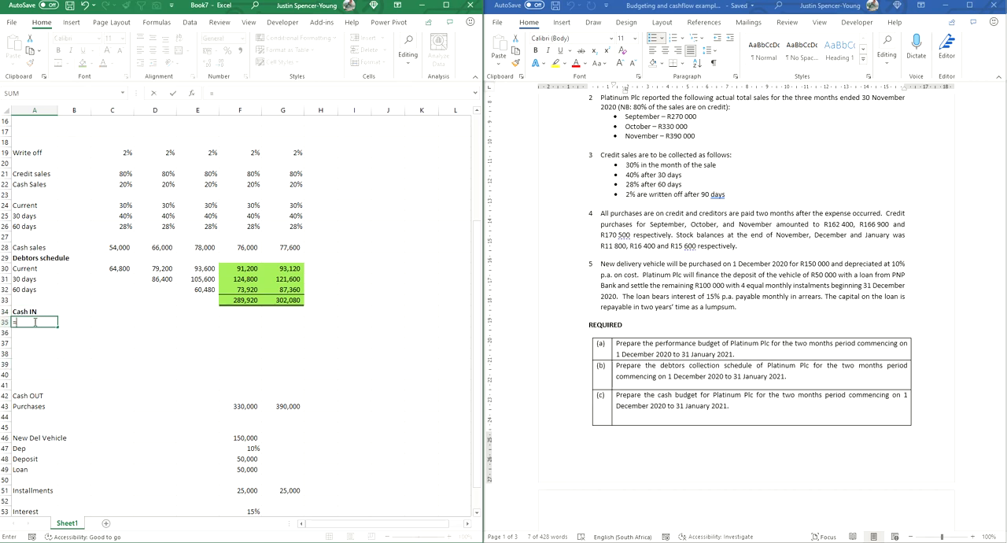
pyautogui.click(27, 248)
pyautogui.press('Return')
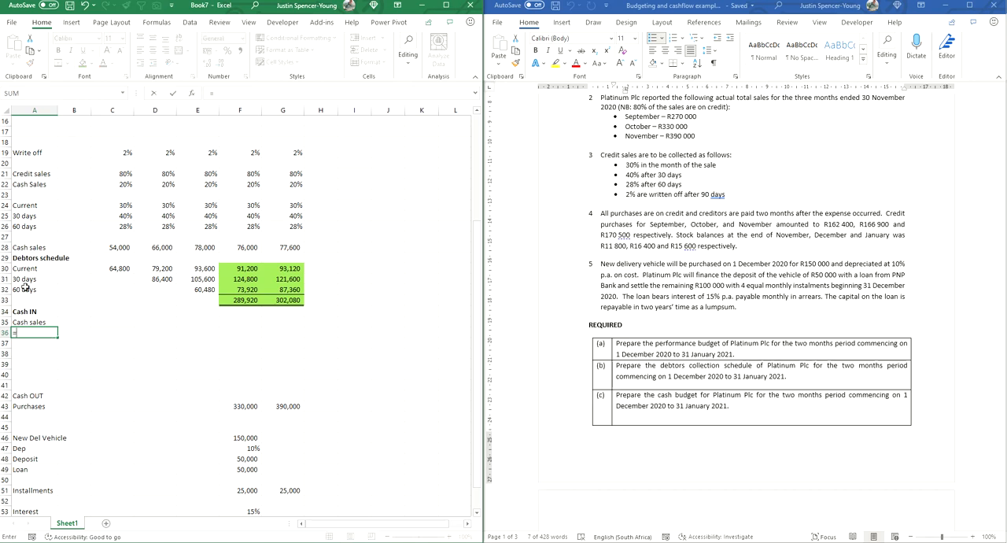
pyautogui.write('=')
pyautogui.click(25, 269)
pyautogui.press('Return')
pyautogui.click(27, 282)
pyautogui.click(25, 343)
pyautogui.write('=')
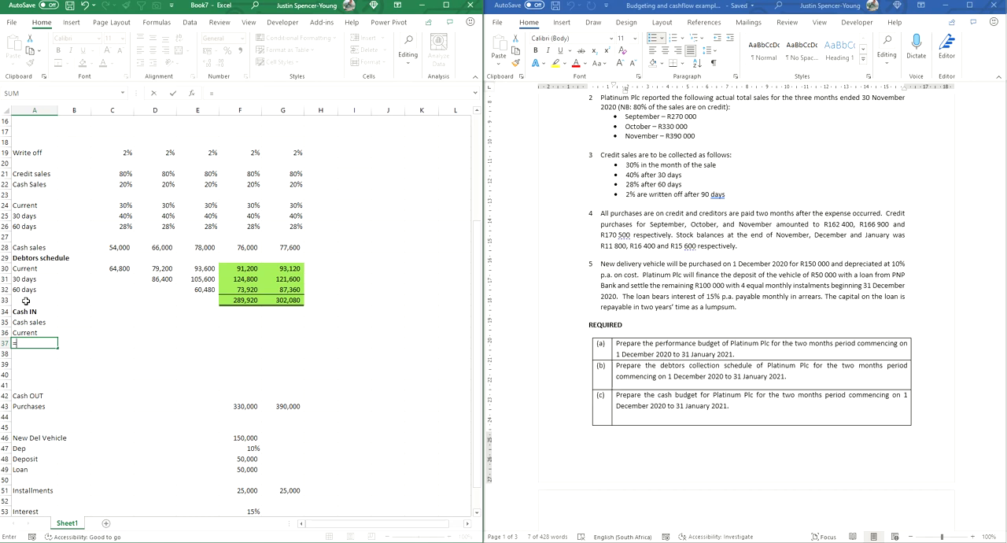
pyautogui.click(26, 280)
pyautogui.press('Return')
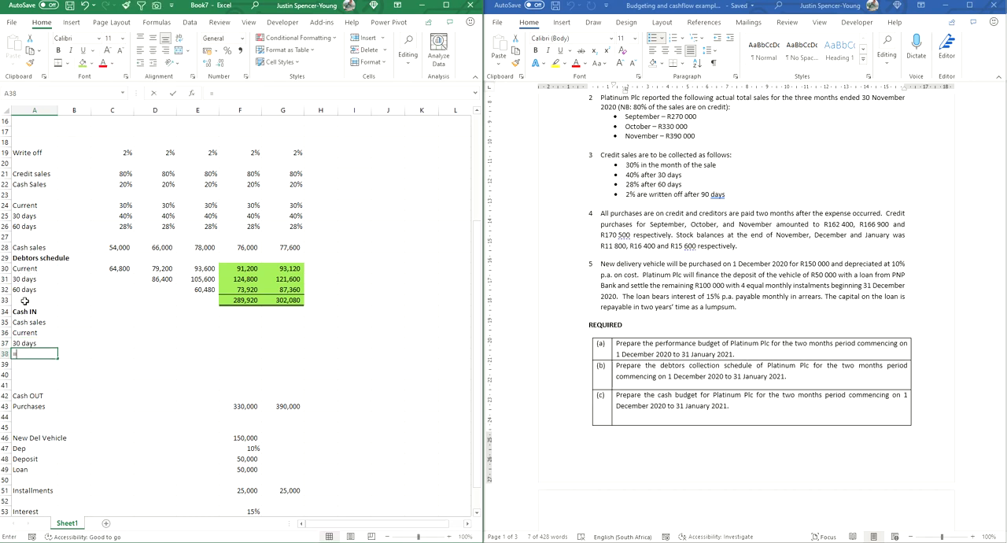
pyautogui.write('=')
pyautogui.click(24, 290)
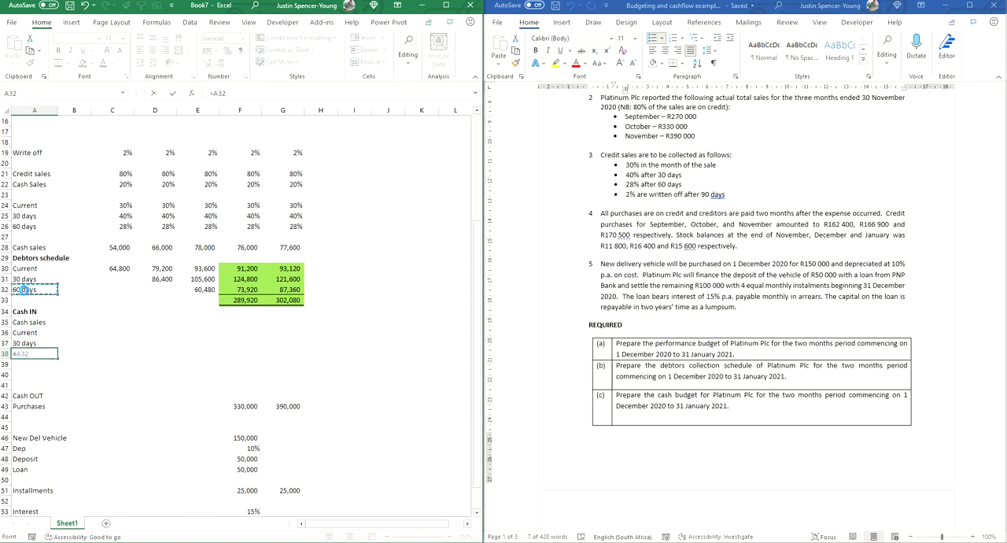
pyautogui.press('Return')
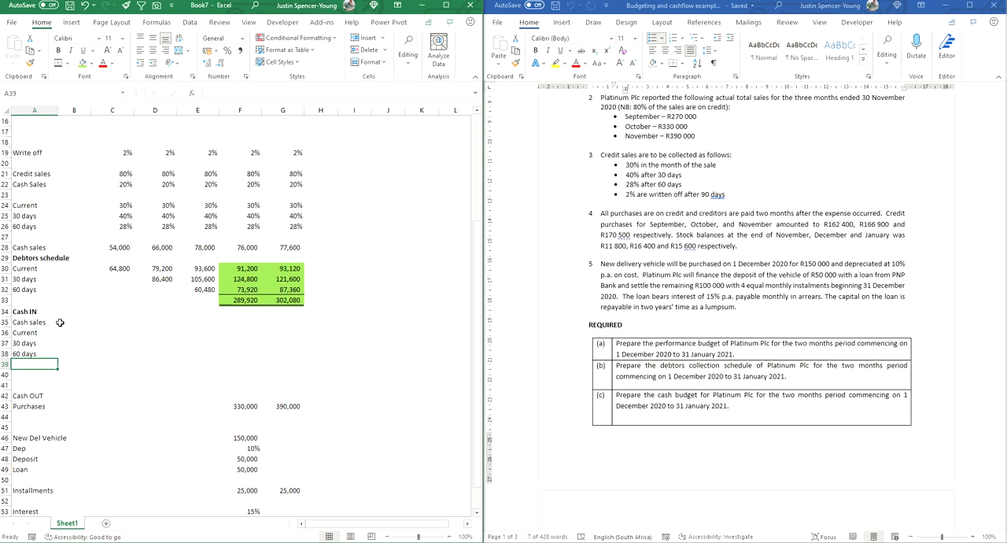
# Step: Link December's Cash IN amounts in F35:F38 to the cash sales in F28 and the debtors collections in F30:F32
pyautogui.click(243, 323)
pyautogui.write('=')
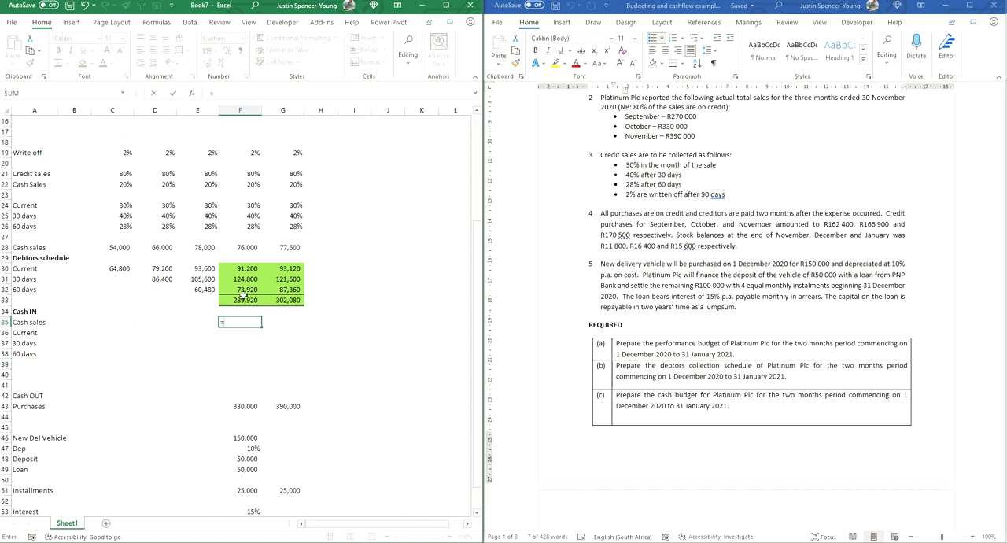
pyautogui.click(247, 246)
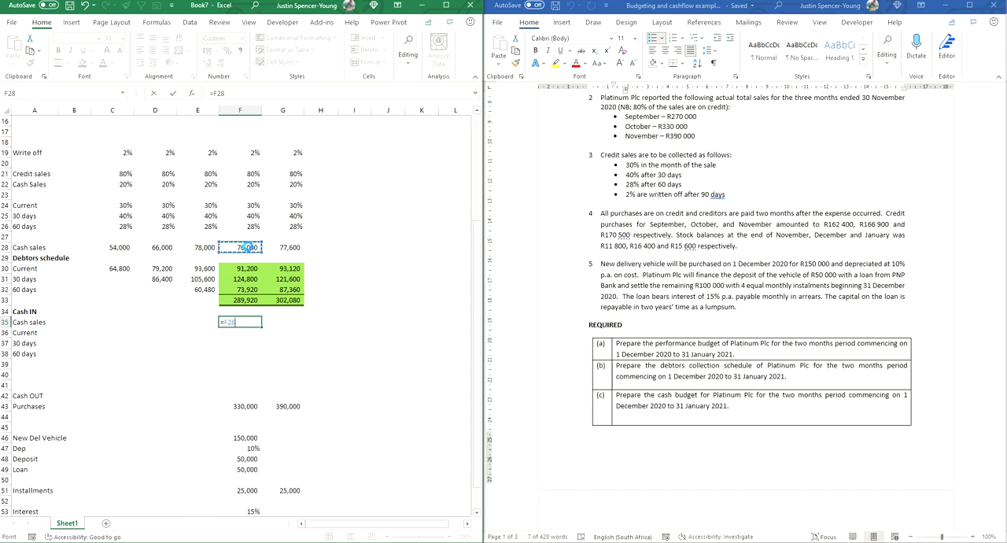
pyautogui.press('Return')
pyautogui.write('=')
pyautogui.click(244, 269)
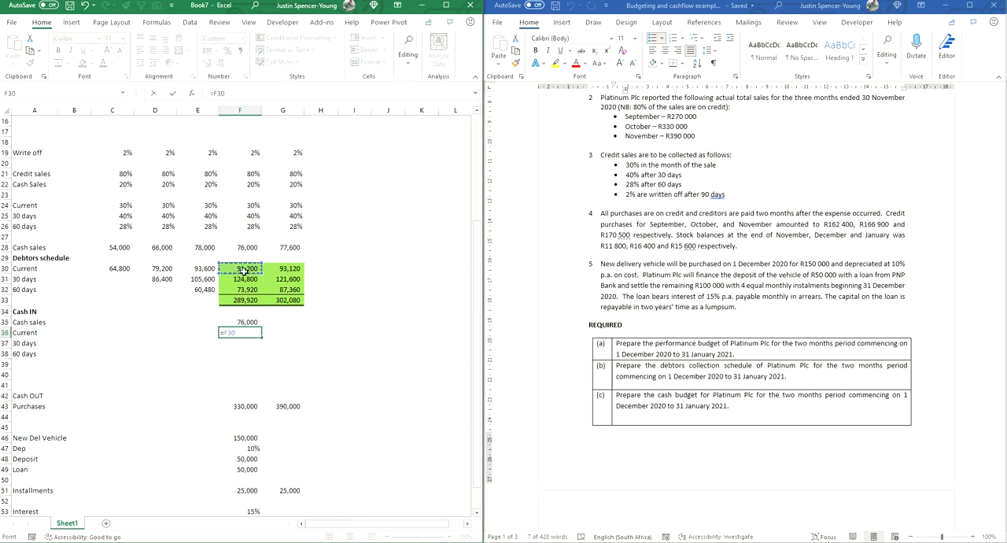
pyautogui.press('Return')
pyautogui.write('=')
pyautogui.click(244, 279)
pyautogui.press('Return')
pyautogui.write('=')
pyautogui.click(240, 290)
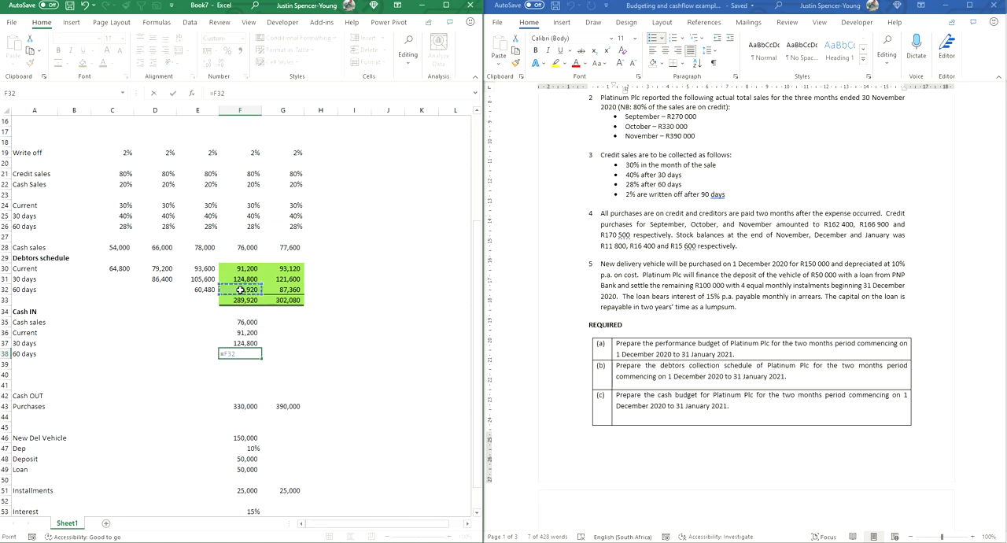
pyautogui.press('Return')
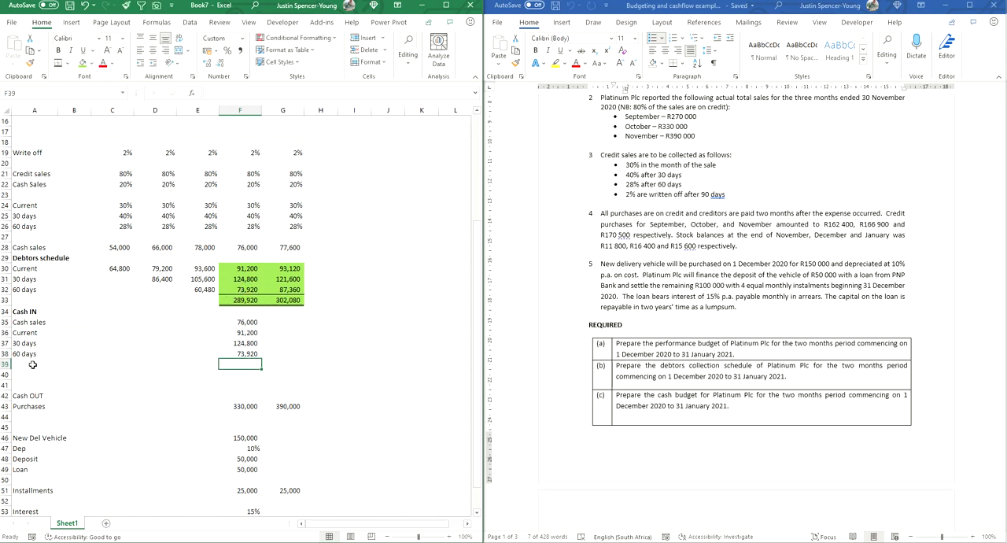
# Step: Add a Loan row in A39 and link its December amount in F39 to the 50,000 vehicle loan listed below
pyautogui.scroll(-2, 23, 377)
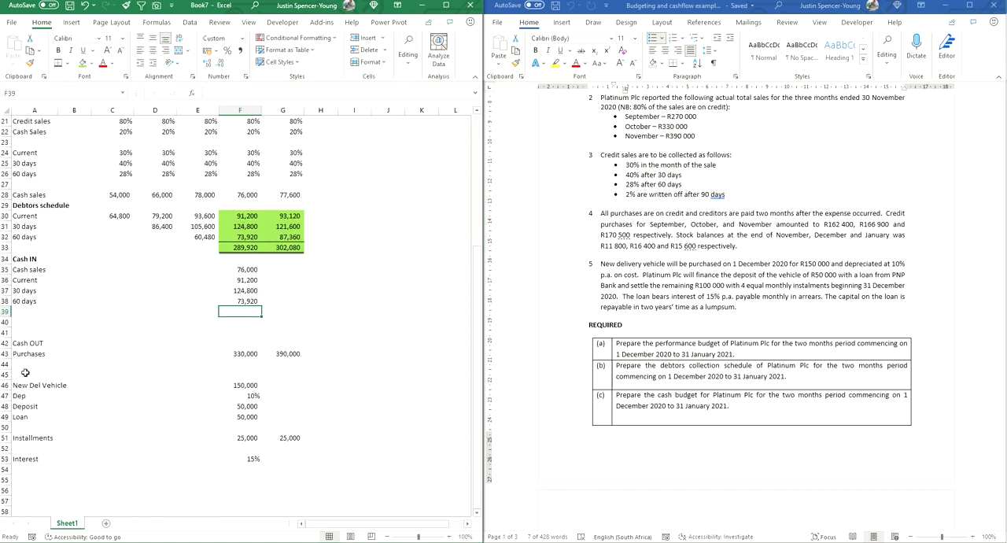
pyautogui.click(25, 313)
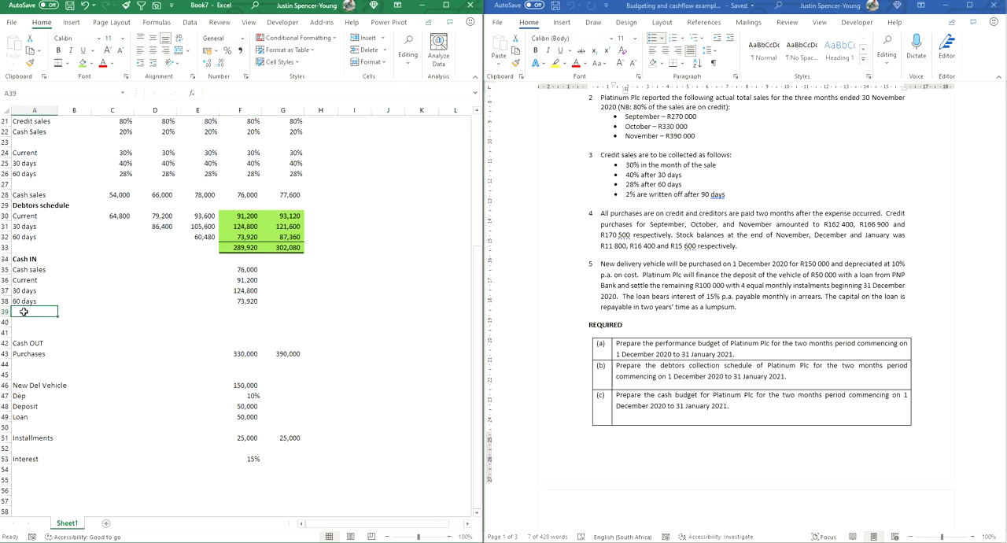
pyautogui.write('Loan')
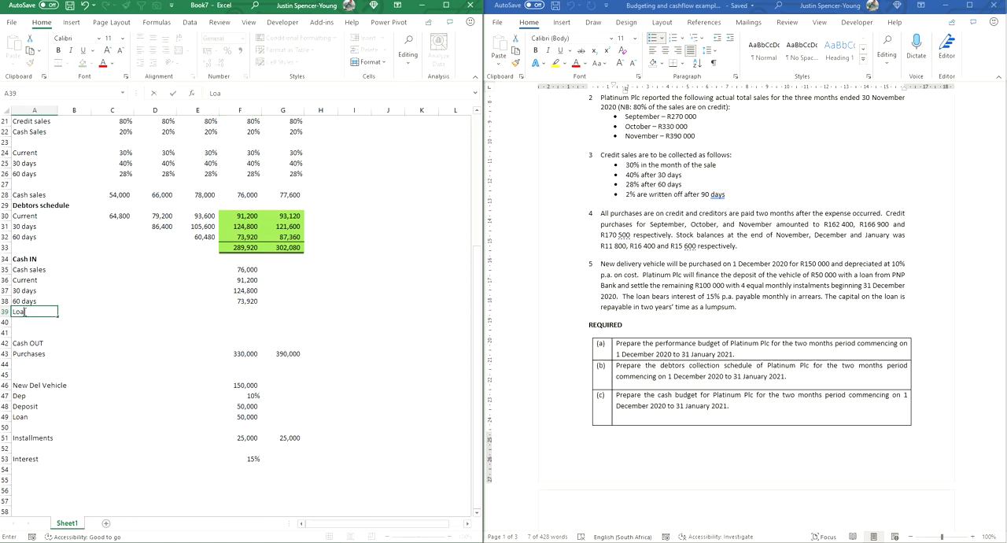
pyautogui.press('Right')
pyautogui.press('Right')
pyautogui.press('Right')
pyautogui.press('Right')
pyautogui.press('Right')
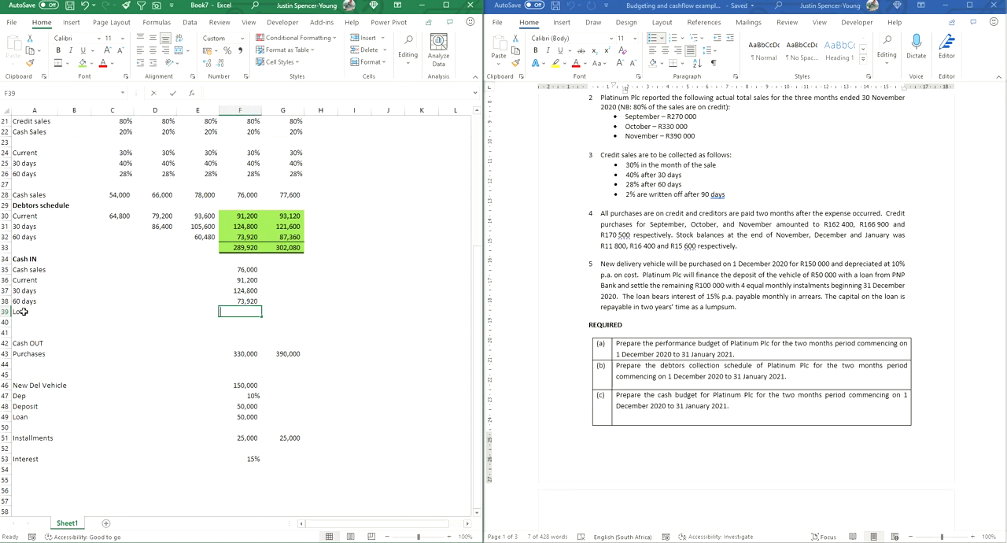
pyautogui.write('=')
pyautogui.press('Down')
pyautogui.press('Down')
pyautogui.press('Down')
pyautogui.press('Down')
pyautogui.press('Down')
pyautogui.press('Down')
pyautogui.press('Down')
pyautogui.press('Down')
pyautogui.press('Down')
pyautogui.press('Down')
pyautogui.press('Return')
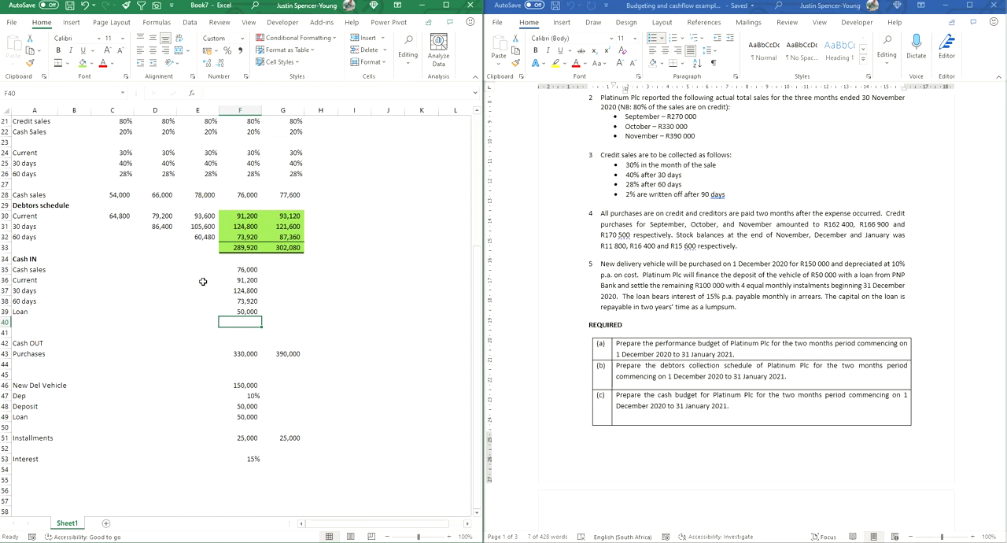
# Step: Extend the December cash sales and collection formulas in F35:F38 to January, leaving January's loan cell blank
pyautogui.moveTo(244, 270); pyautogui.dragTo(295, 307)
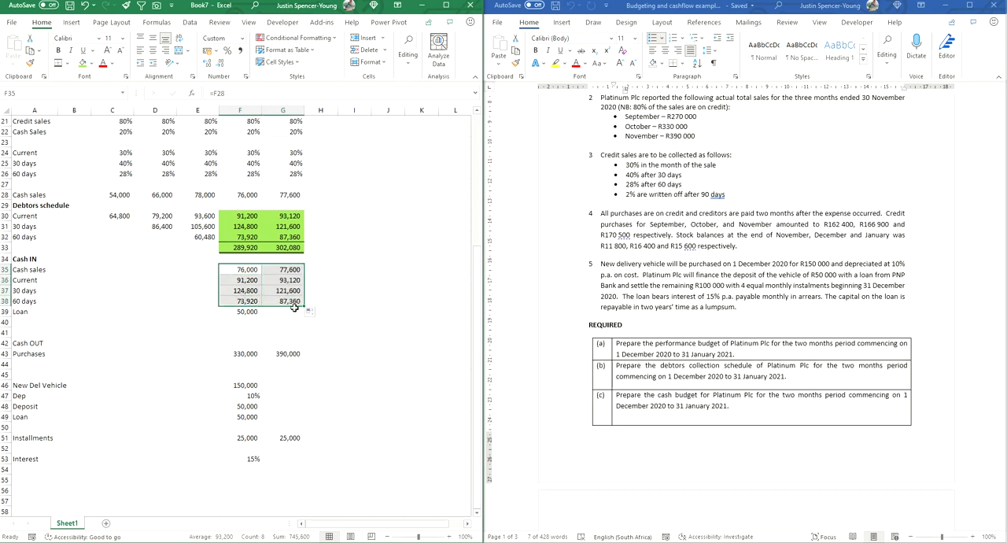
pyautogui.click(243, 312)
pyautogui.click(274, 312)
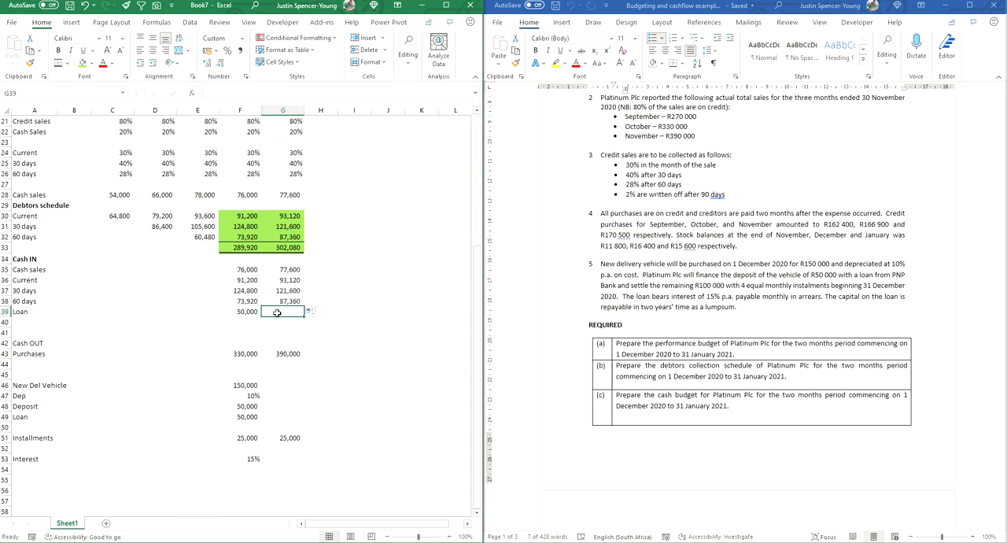
# Step: Total December's cash inflows in F40 with =SUM(F35:F39), extend it to January, and apply a Top and Double Bottom Border to both totals
pyautogui.click(247, 322)
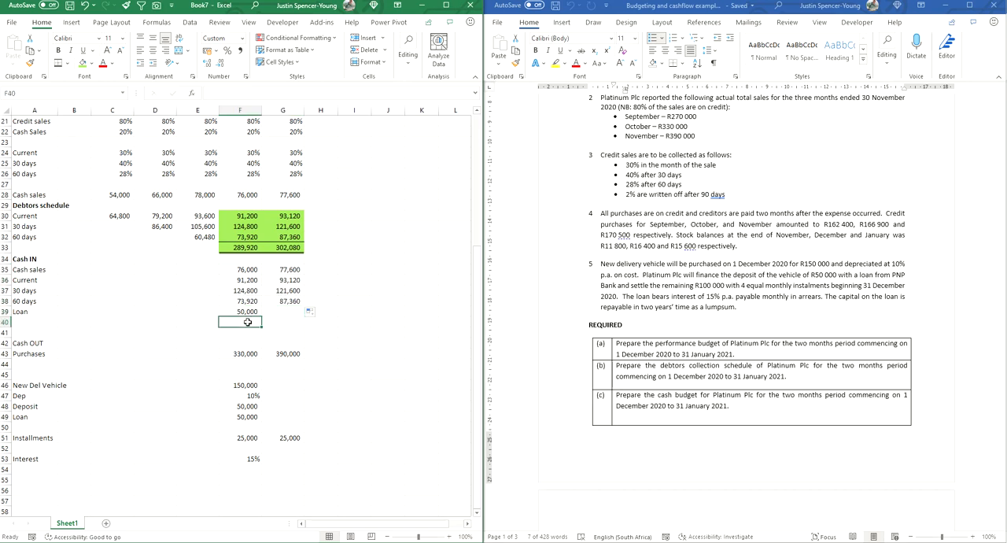
pyautogui.hotkey('alt', '=')
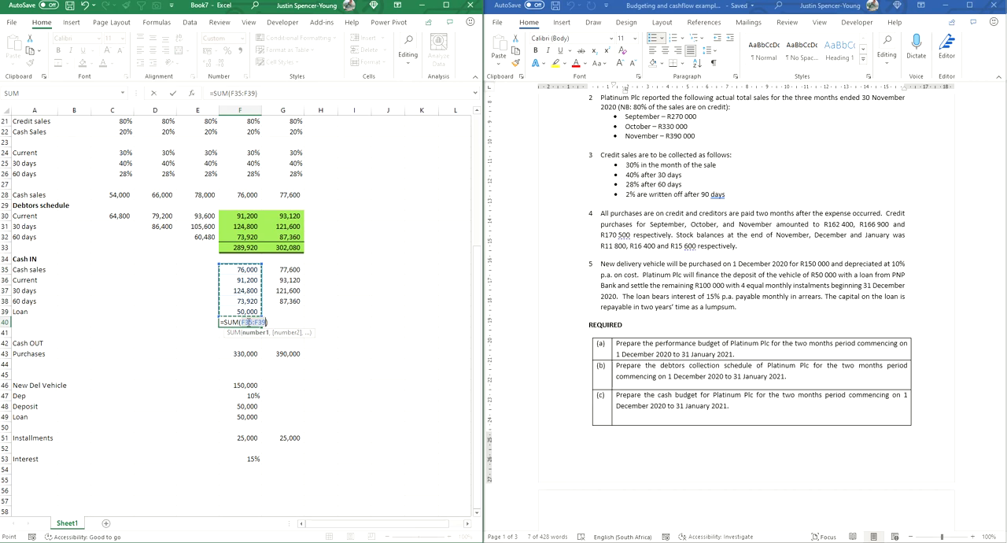
pyautogui.press('Return')
pyautogui.click(247, 322)
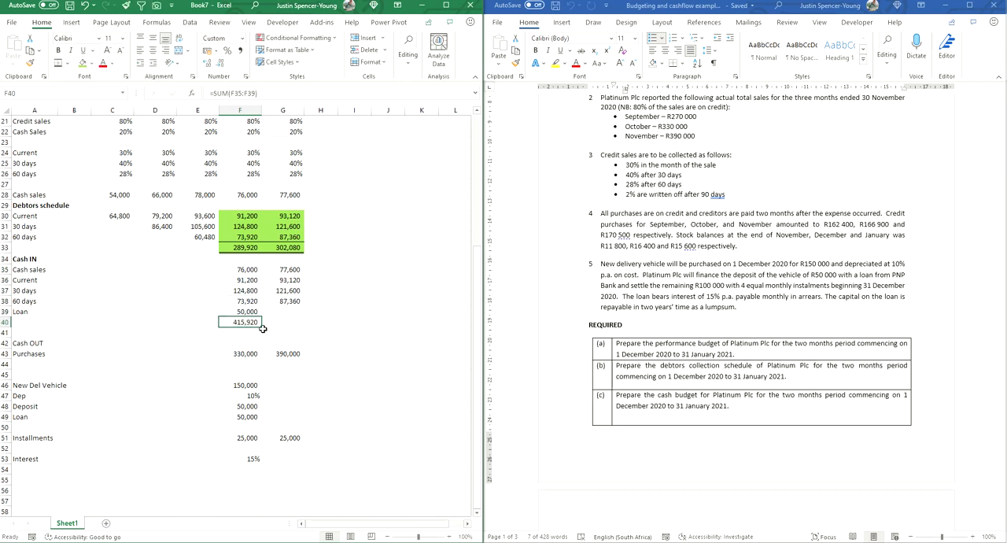
pyautogui.moveTo(262, 326); pyautogui.dragTo(303, 324)
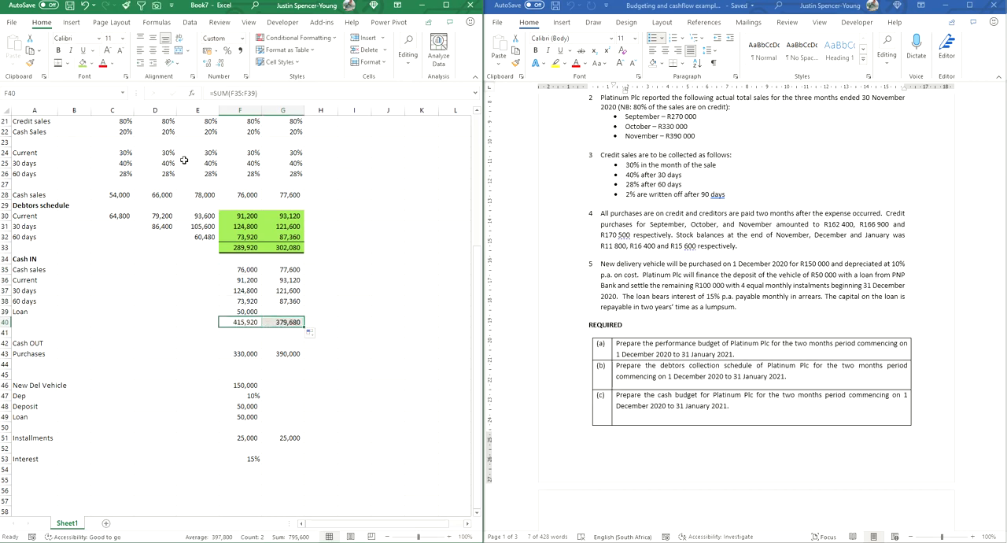
pyautogui.click(58, 62)
pyautogui.click(402, 352)
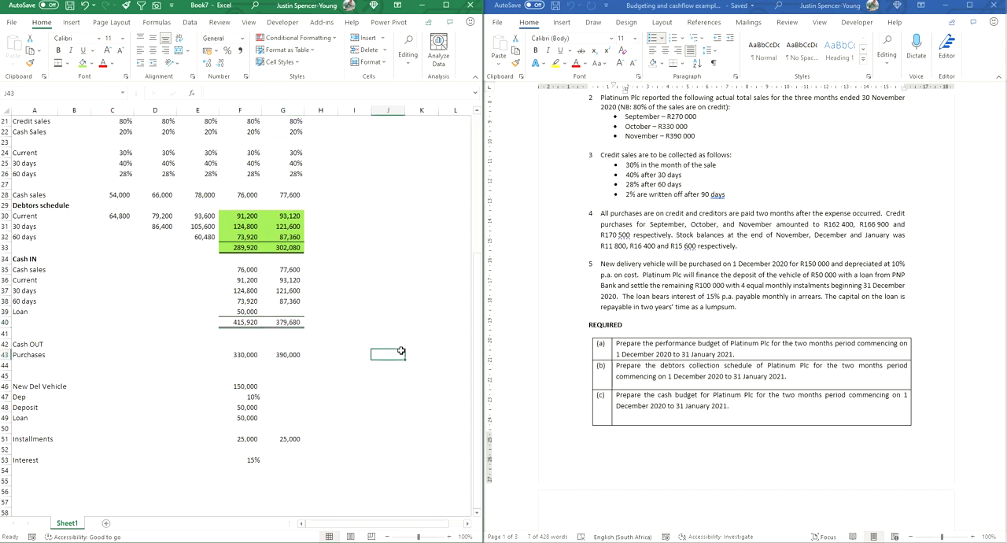
# Step: Make the Cash OUT heading in A42 bold
pyautogui.click(33, 343)
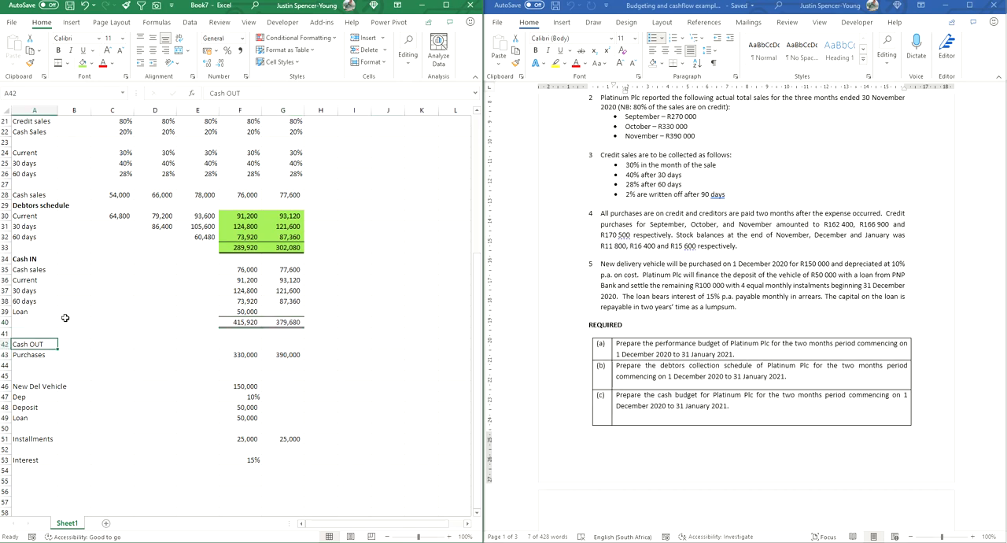
pyautogui.click(57, 49)
pyautogui.scroll(-3, 103, 350)
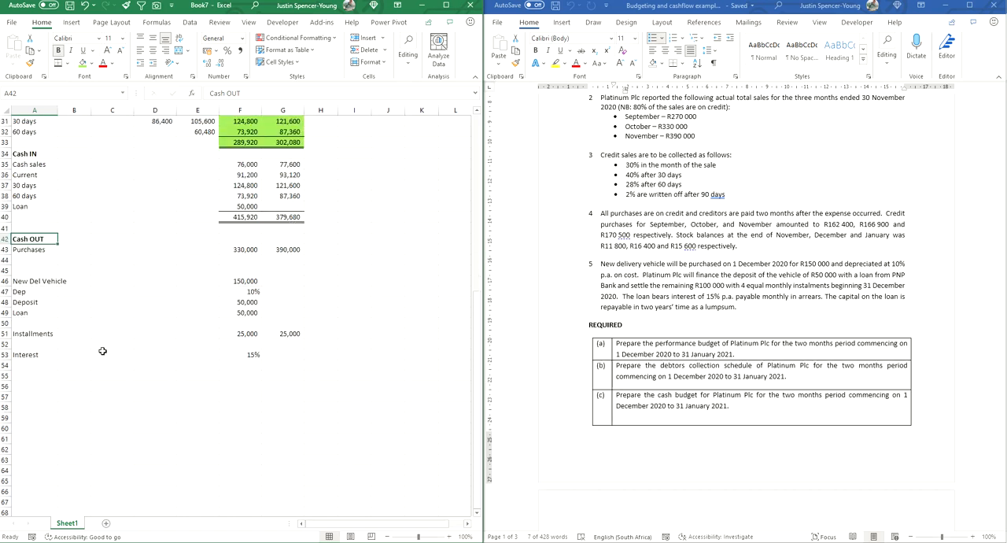
pyautogui.scroll(3, 140, 273)
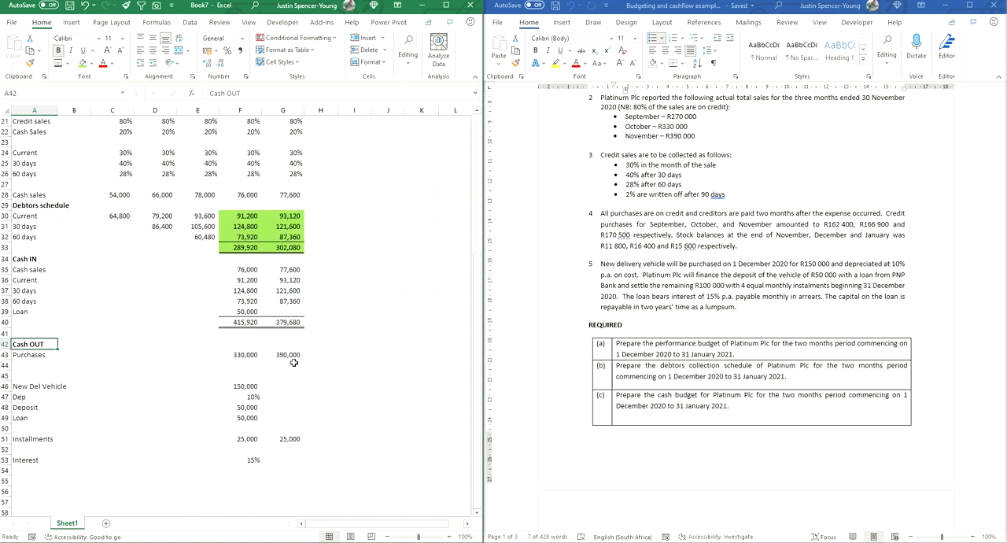
# Step: Delete the three empty rows 15 to 17 below the PBT row
pyautogui.moveTo(251, 355); pyautogui.dragTo(282, 355)
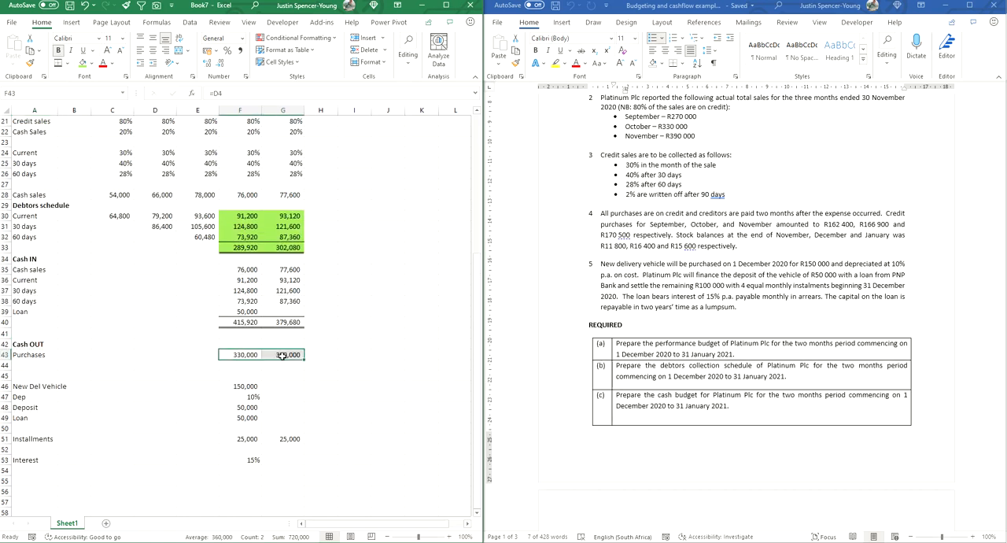
pyautogui.doubleClick(240, 355)
pyautogui.scroll(7, 236, 346)
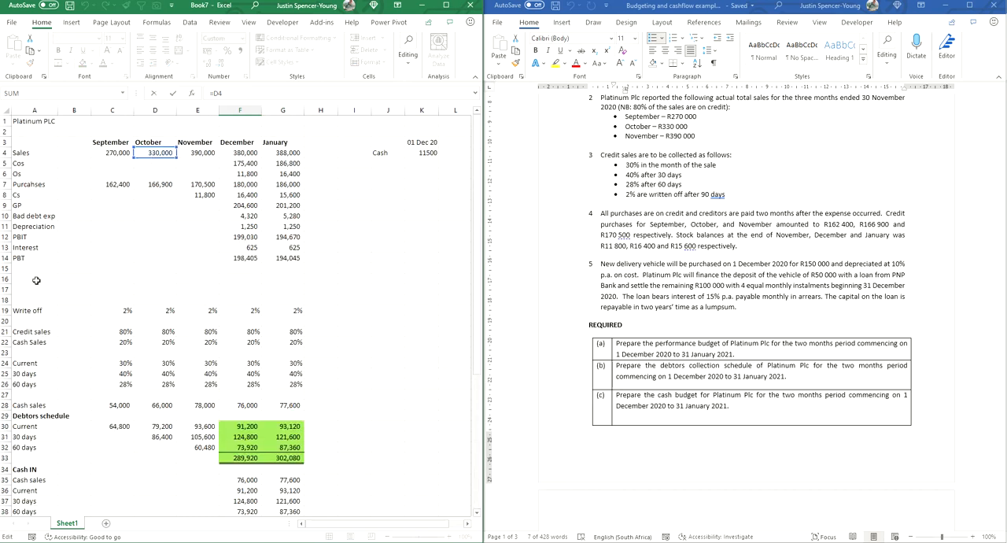
pyautogui.press('Escape')
pyautogui.moveTo(5, 205); pyautogui.dragTo(7, 228)
pyautogui.rightClick(8, 228)
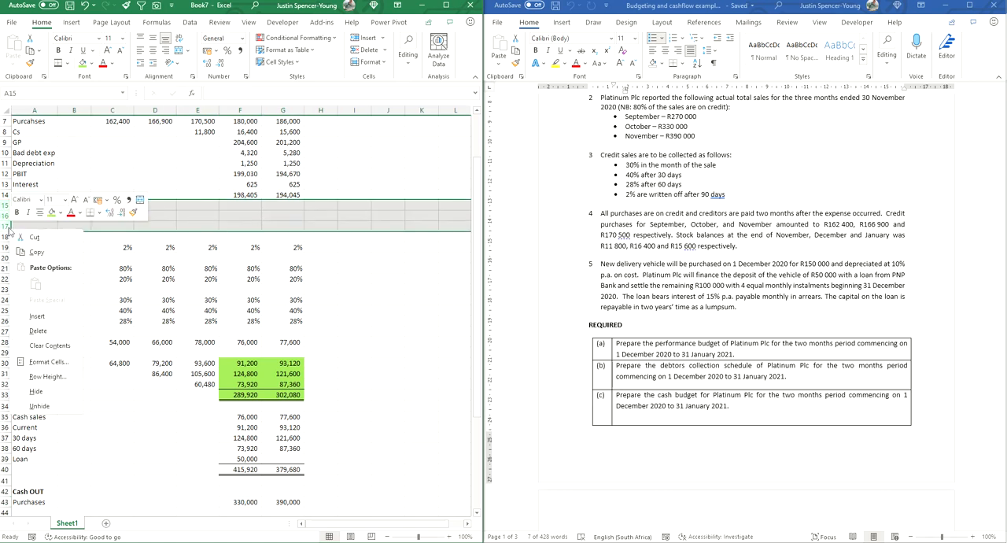
pyautogui.click(39, 331)
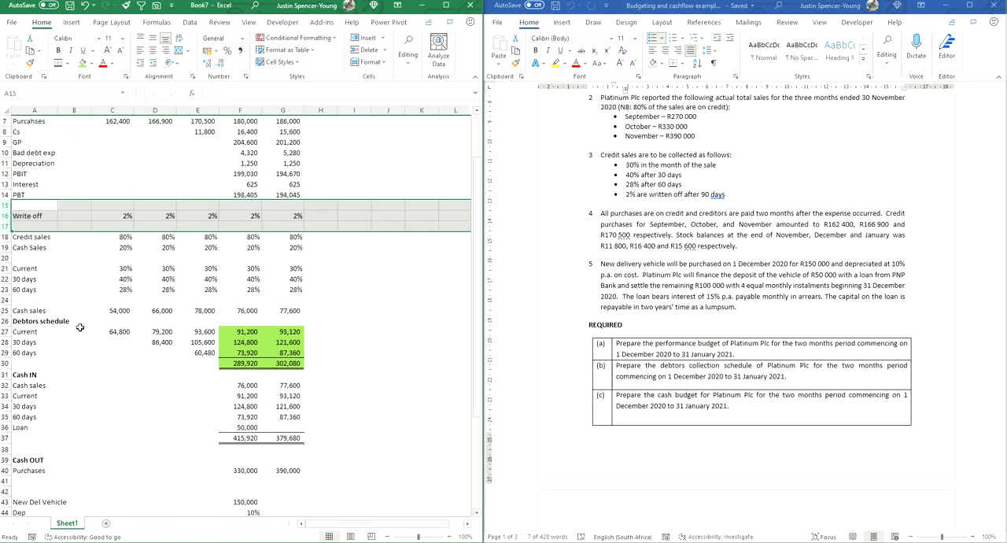
pyautogui.click(342, 325)
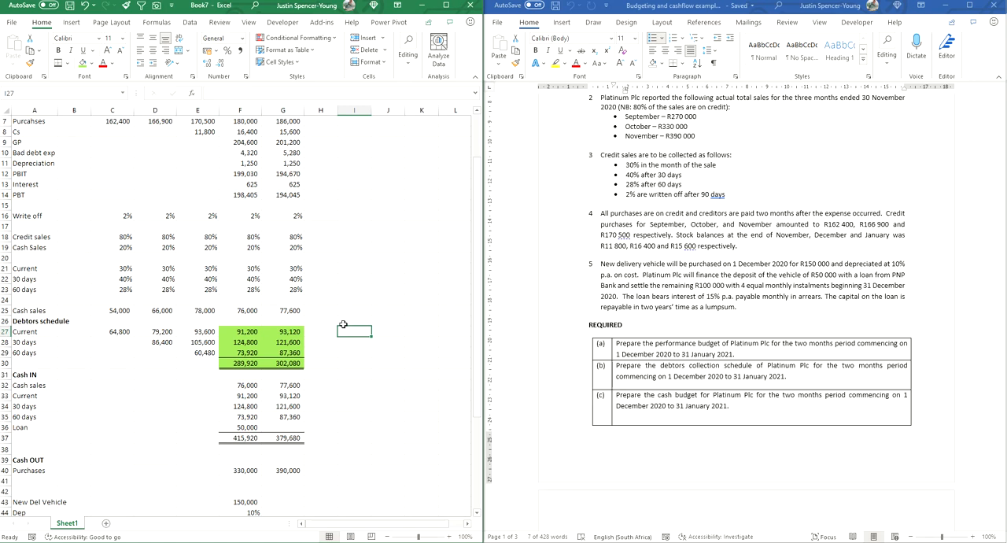
# Step: Check which monthly figures the December and January Purchases formulas in F40 and G40 refer to
pyautogui.scroll(2, 343, 324)
pyautogui.scroll(-2, 250, 486)
pyautogui.click(246, 481)
pyautogui.write('=D4')
pyautogui.scroll(2, 237, 474)
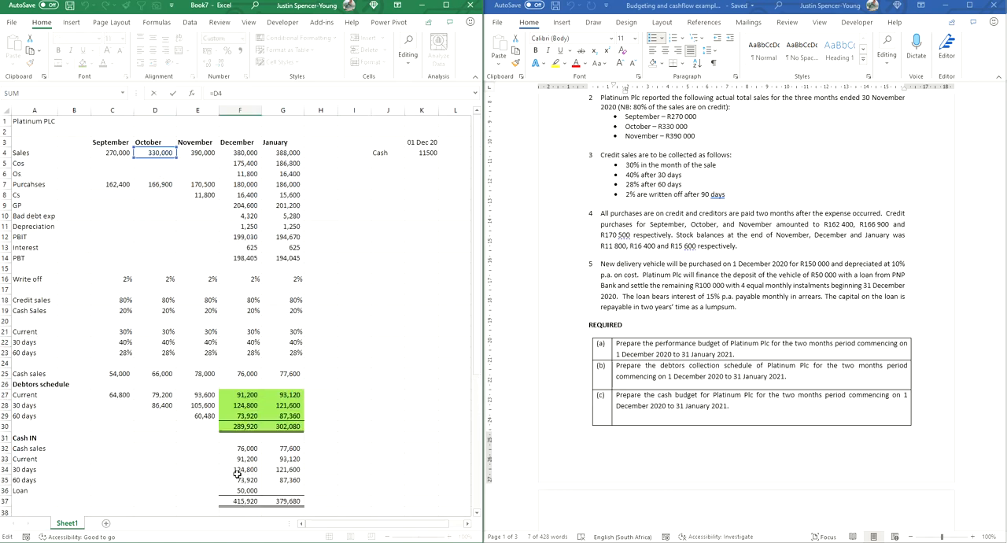
pyautogui.scroll(-2, 237, 475)
pyautogui.press('Return')
pyautogui.click(280, 481)
pyautogui.write('=E4')
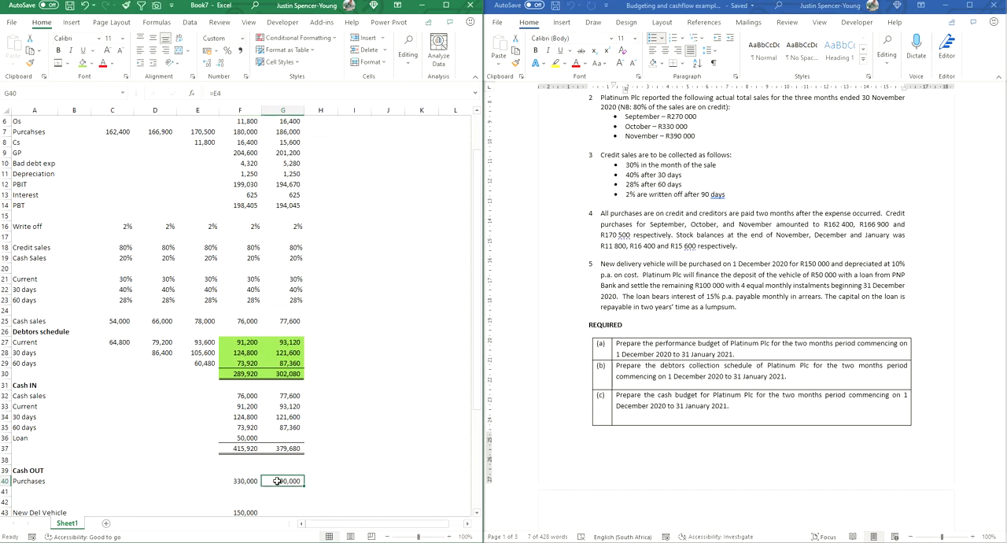
pyautogui.scroll(2, 279, 469)
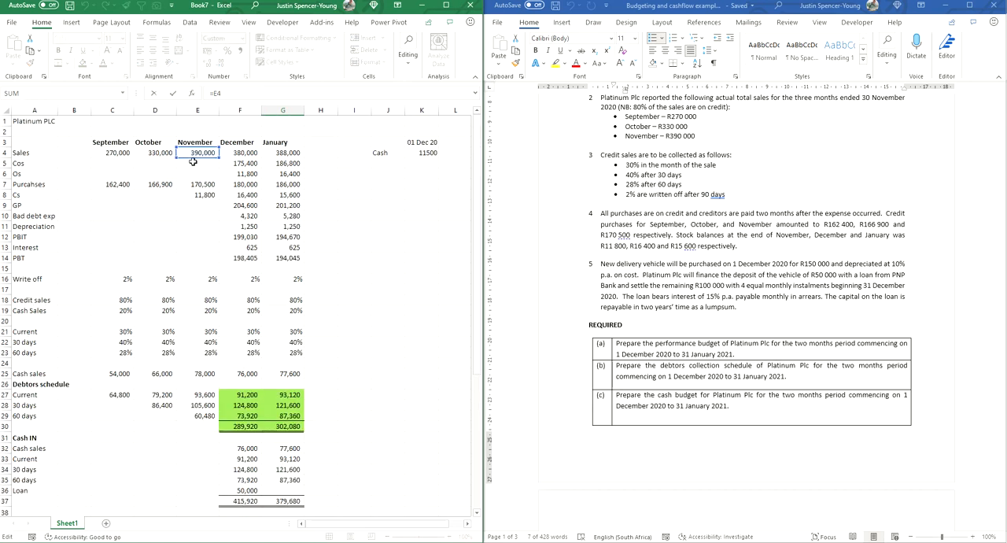
pyautogui.hotkey('ctrl', 'Return')
pyautogui.scroll(-7, 342, 303)
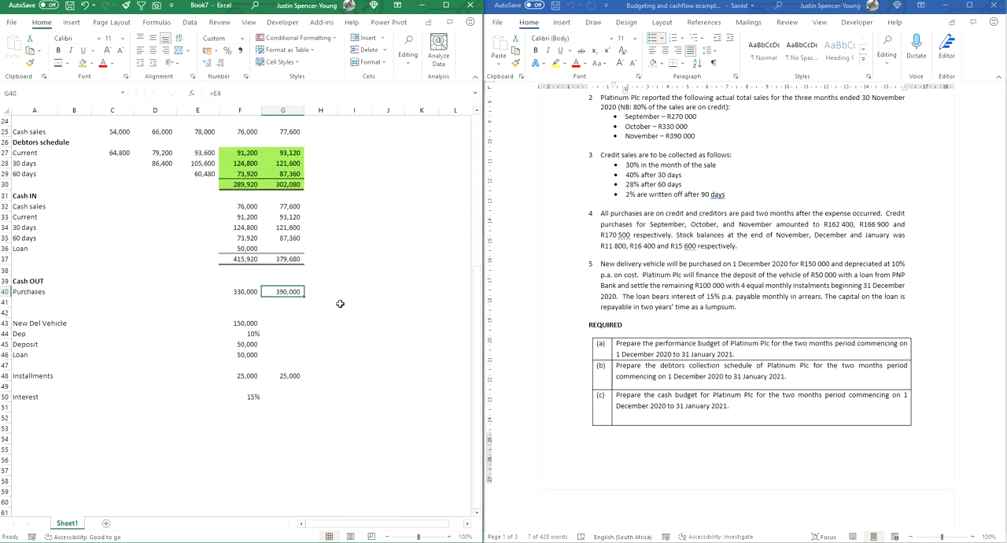
# Step: Add a Deposit row in A41 under Purchases and link its December amount in F41 to the vehicle deposit listed below
pyautogui.click(30, 304)
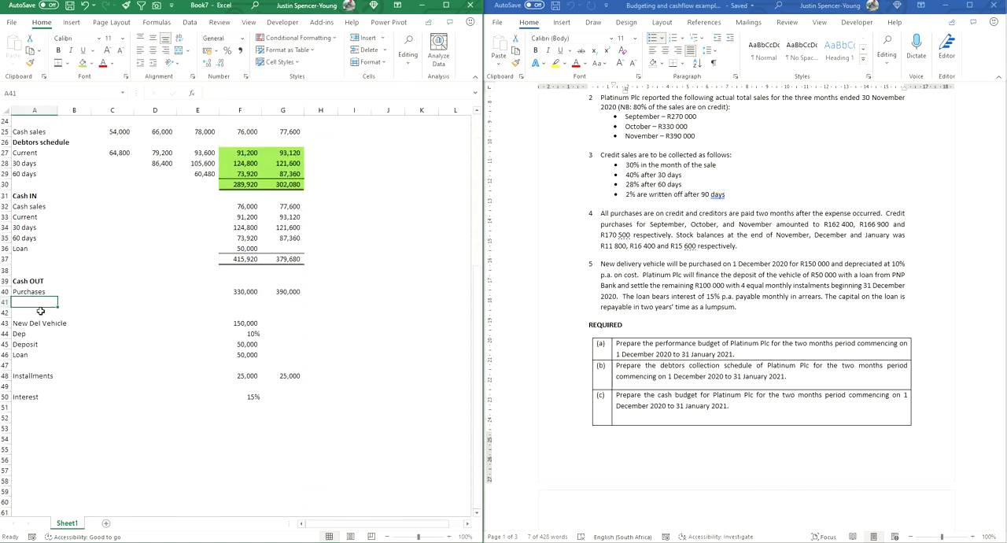
pyautogui.write('Depo')
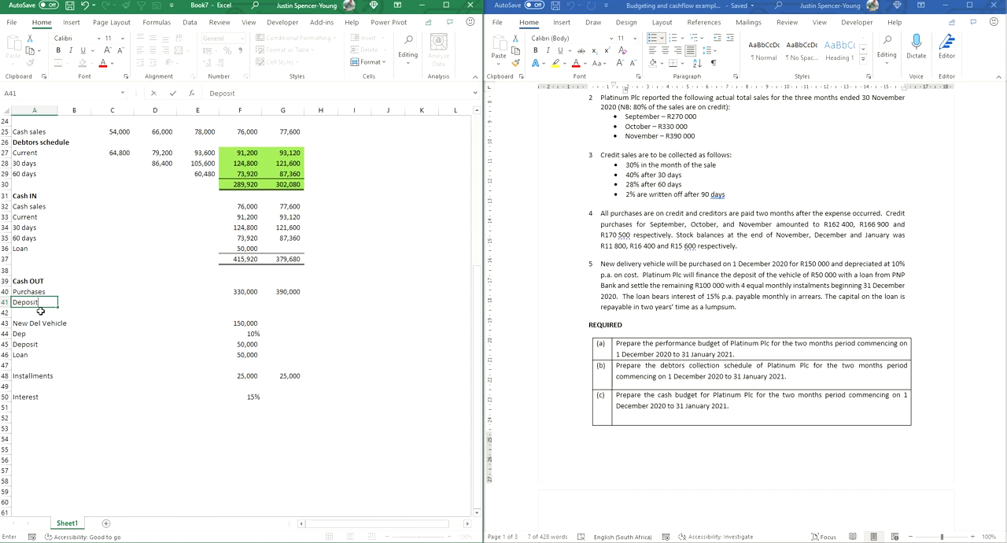
pyautogui.write('sit')
pyautogui.press('Right')
pyautogui.press('Right')
pyautogui.press('Right')
pyautogui.press('Right')
pyautogui.press('Right')
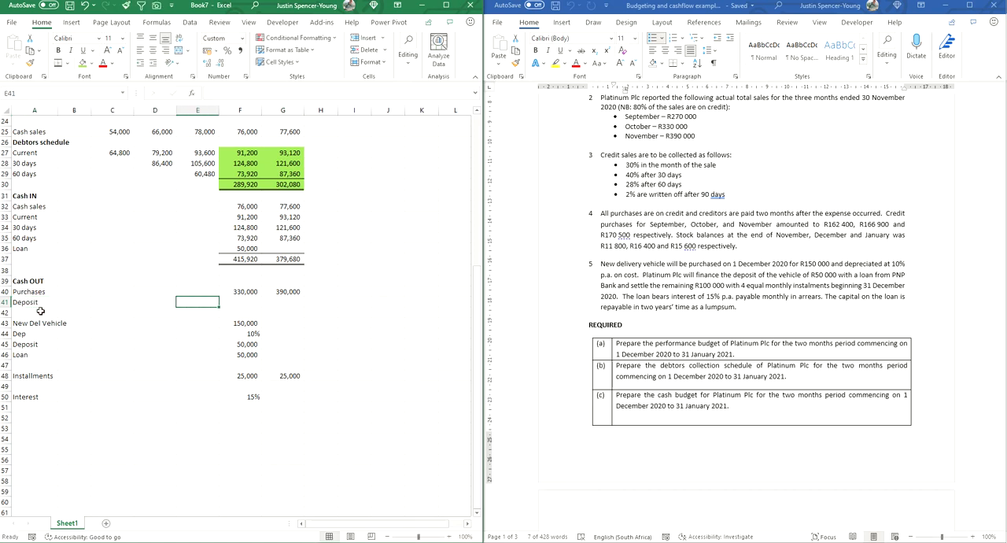
pyautogui.write('=')
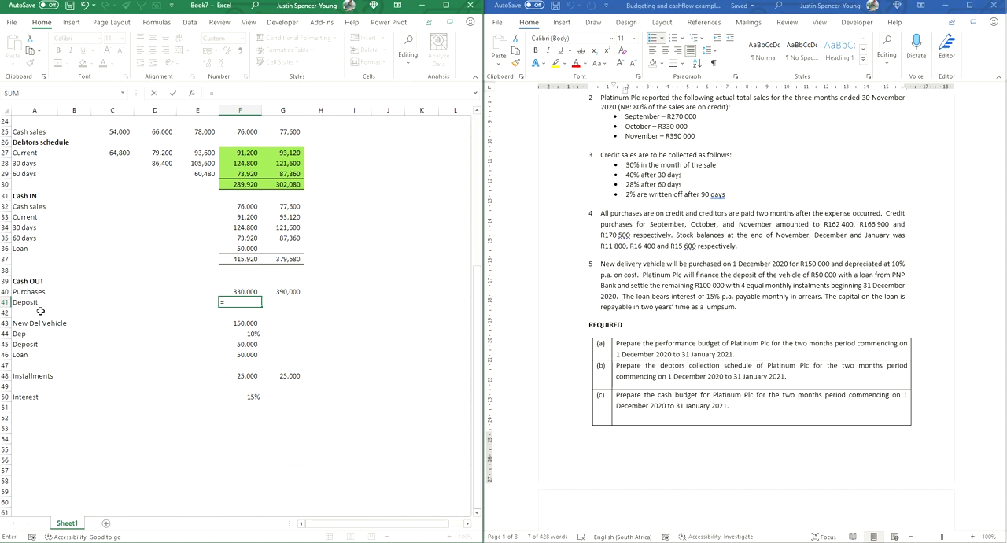
pyautogui.press('Down')
pyautogui.press('Down')
pyautogui.press('Down')
pyautogui.press('Down')
pyautogui.press('Return')
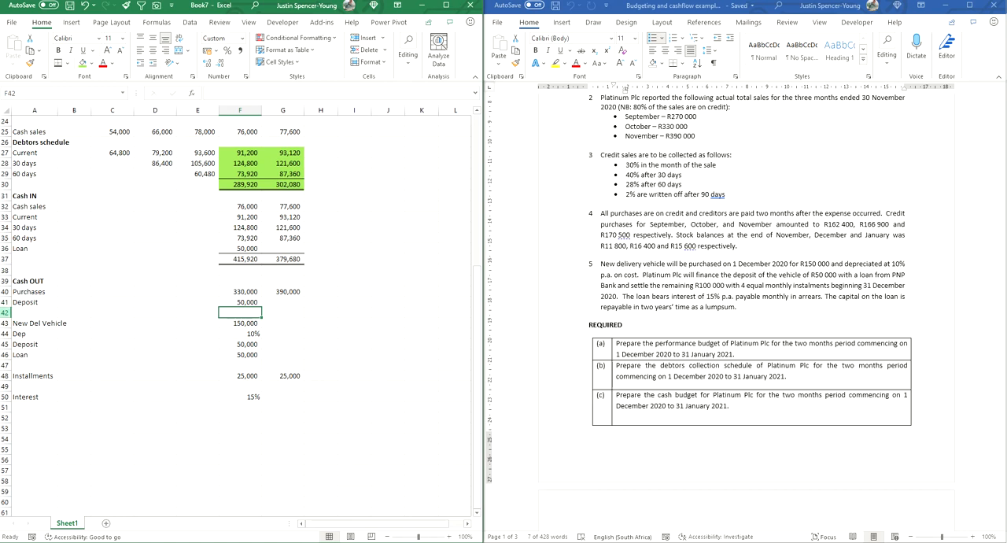
# Step: Insert five blank rows at row 42, between the cash outflows and the New Del Vehicle details
pyautogui.moveTo(6, 312); pyautogui.dragTo(6, 356)
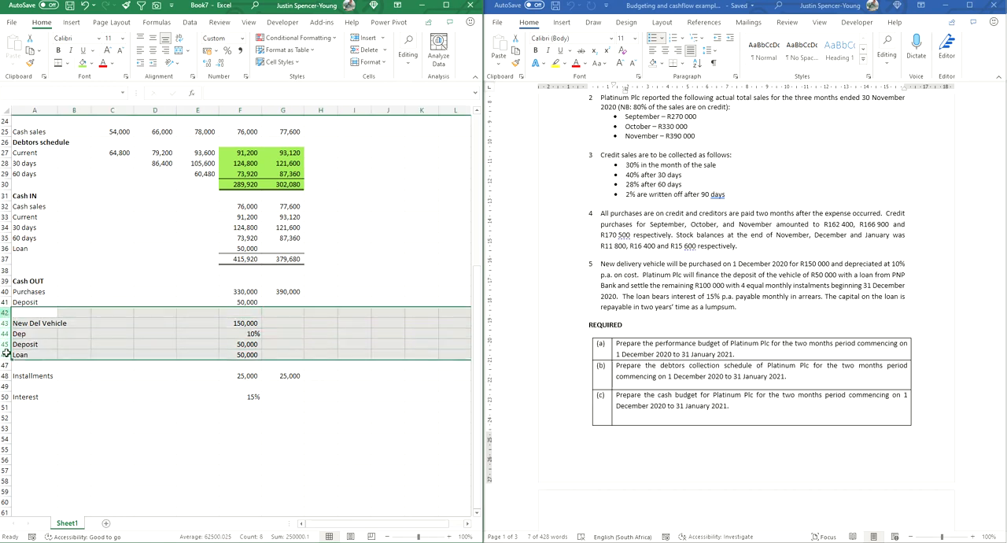
pyautogui.rightClick(6, 356)
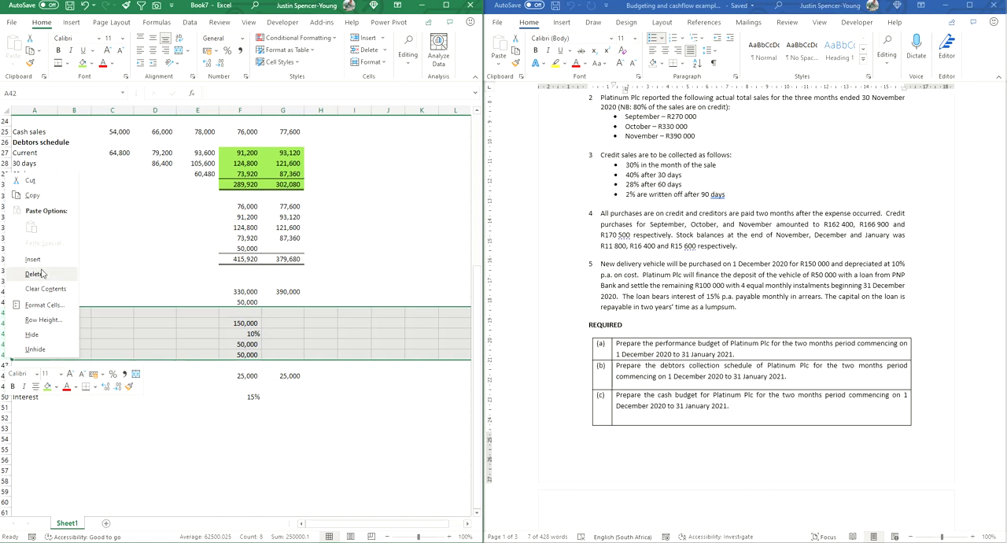
pyautogui.click(35, 273)
# Step: Add an Interest row in A42, link December's amount in F42 to the budgeted interest in F13, and extend it to January
pyautogui.click(32, 314)
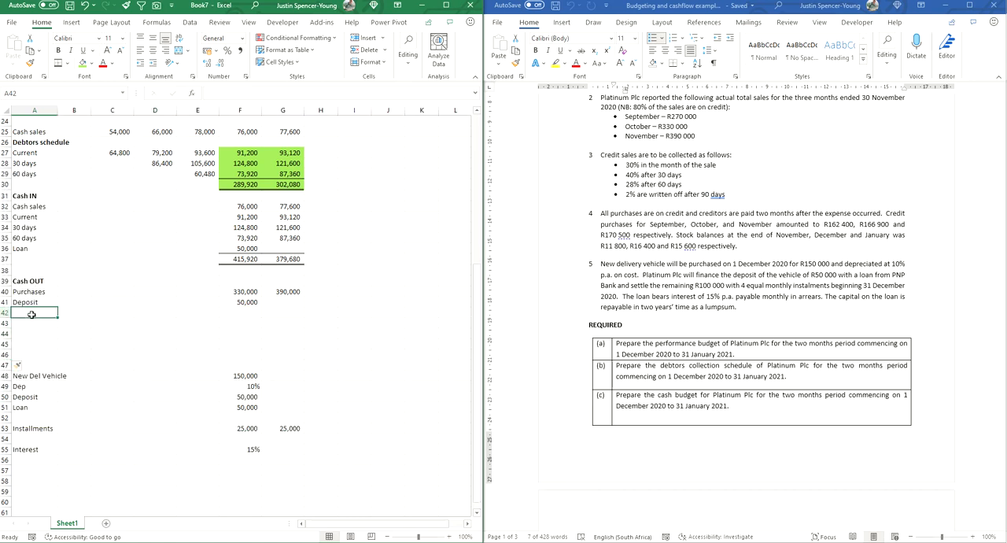
pyautogui.write('Interest')
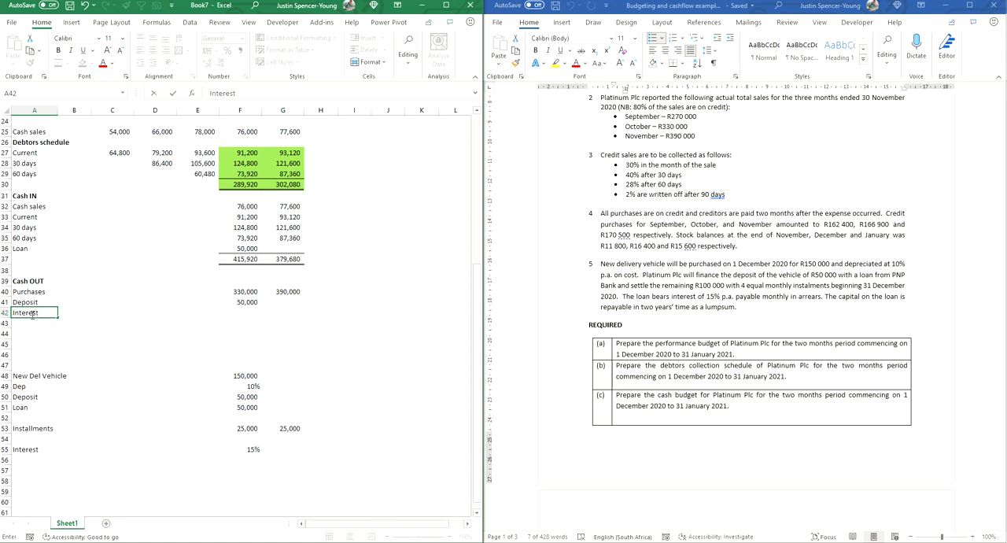
pyautogui.click(231, 311)
pyautogui.write('=')
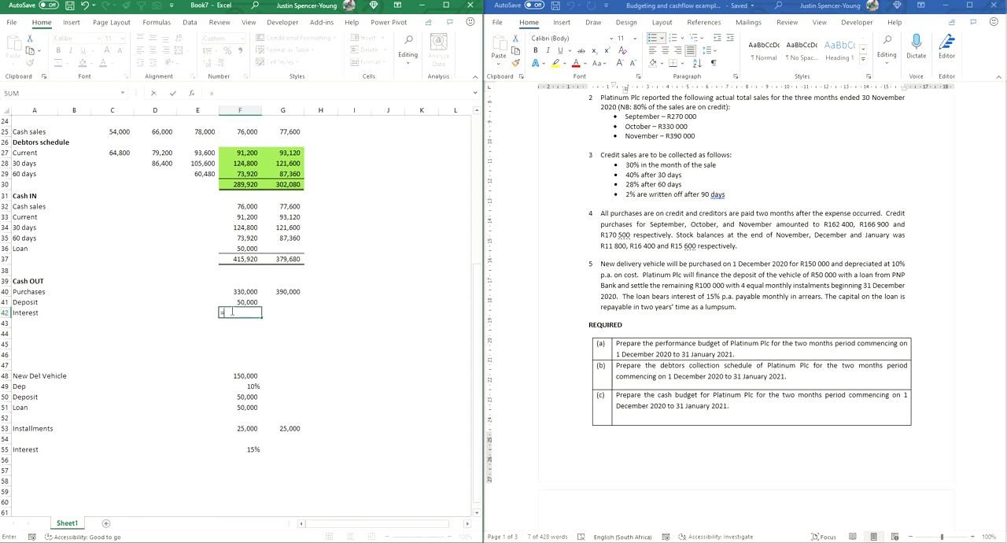
pyautogui.scroll(7, 246, 313)
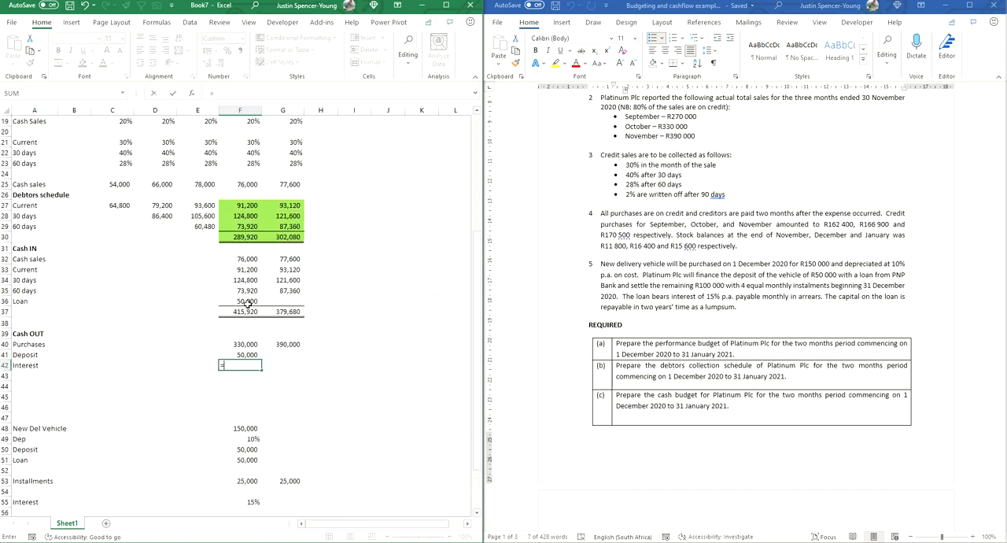
pyautogui.click(248, 215)
pyautogui.press('Return')
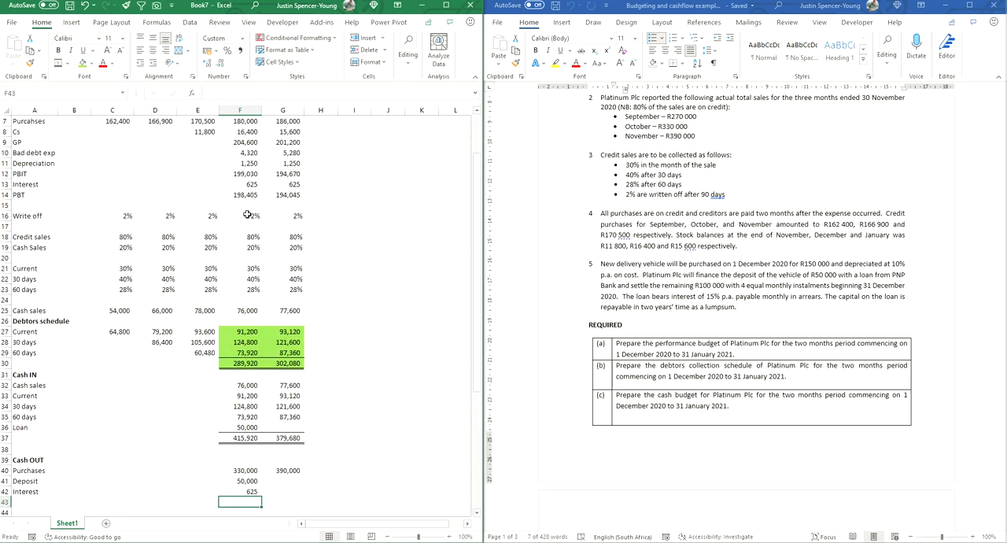
pyautogui.press('Up')
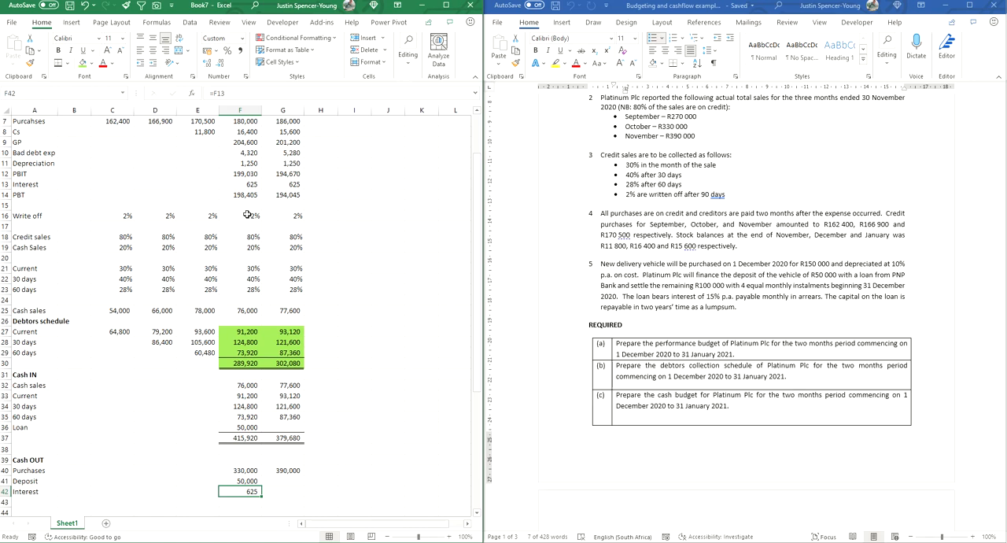
pyautogui.hotkey('shift', 'Right')
pyautogui.hotkey('ctrl', 'r')
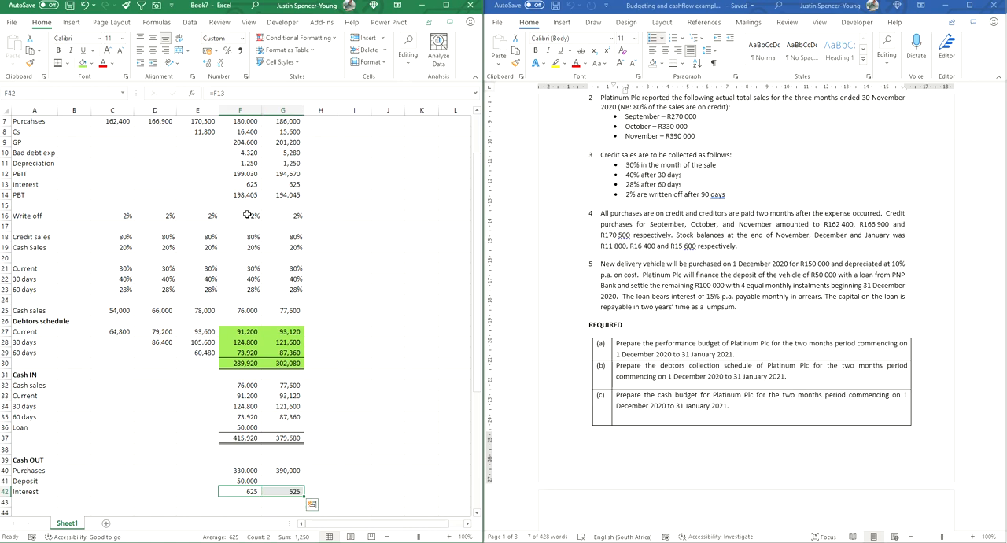
# Step: Add an Instalment row in A43, link December's amount in F43 to the installments in F53, and extend it to January
pyautogui.click(297, 471)
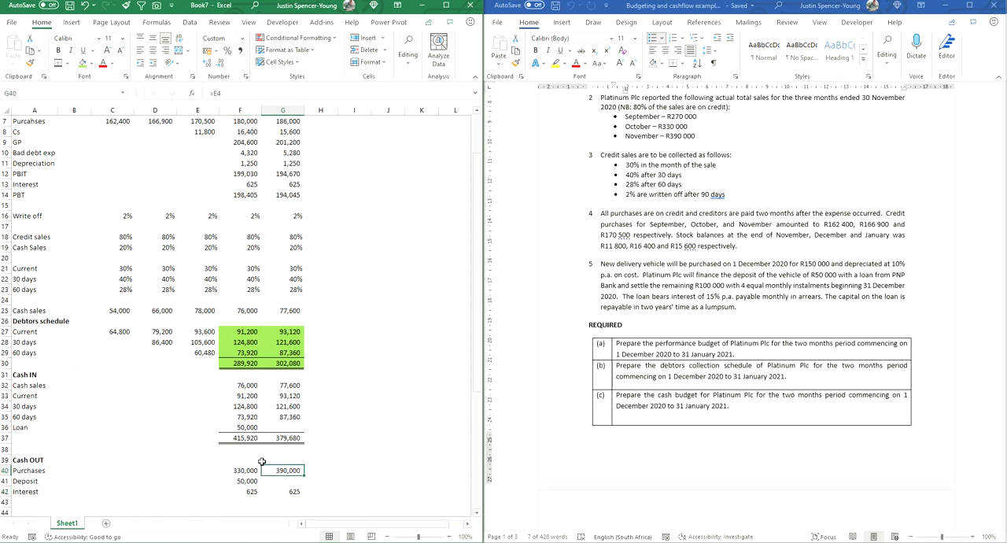
pyautogui.scroll(-3, 262, 462)
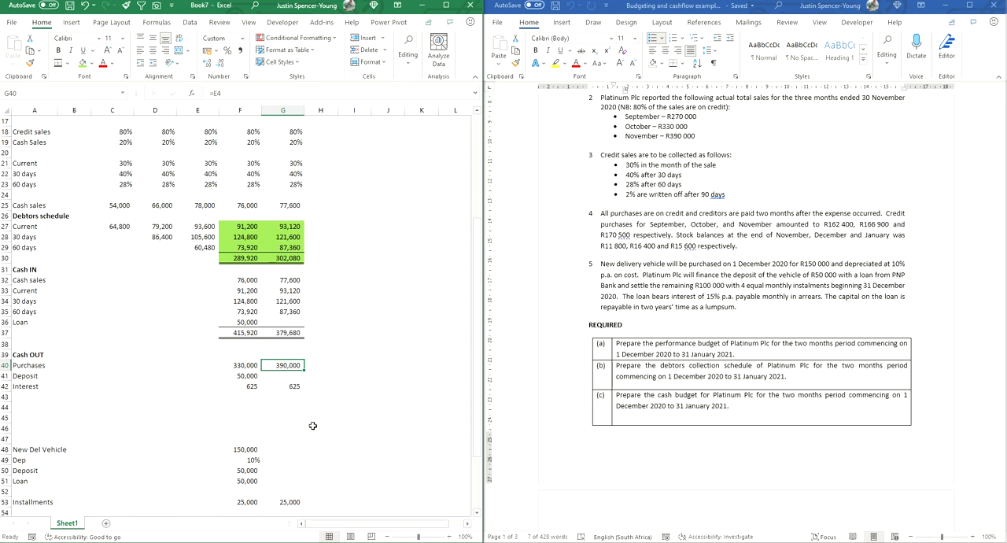
pyautogui.click(34, 345)
pyautogui.write('Interest')
pyautogui.write('stalment')
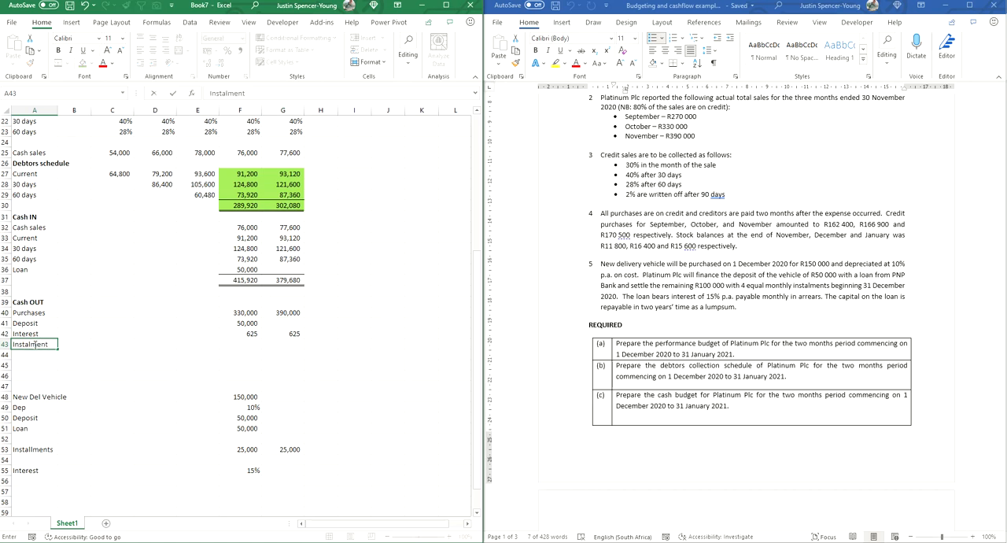
pyautogui.click(242, 344)
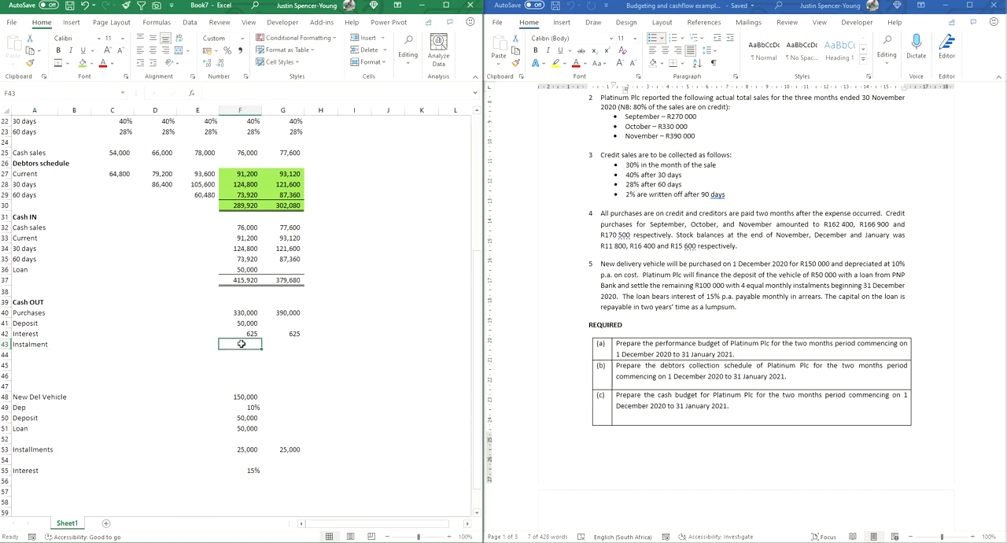
pyautogui.write('=')
pyautogui.click(240, 448)
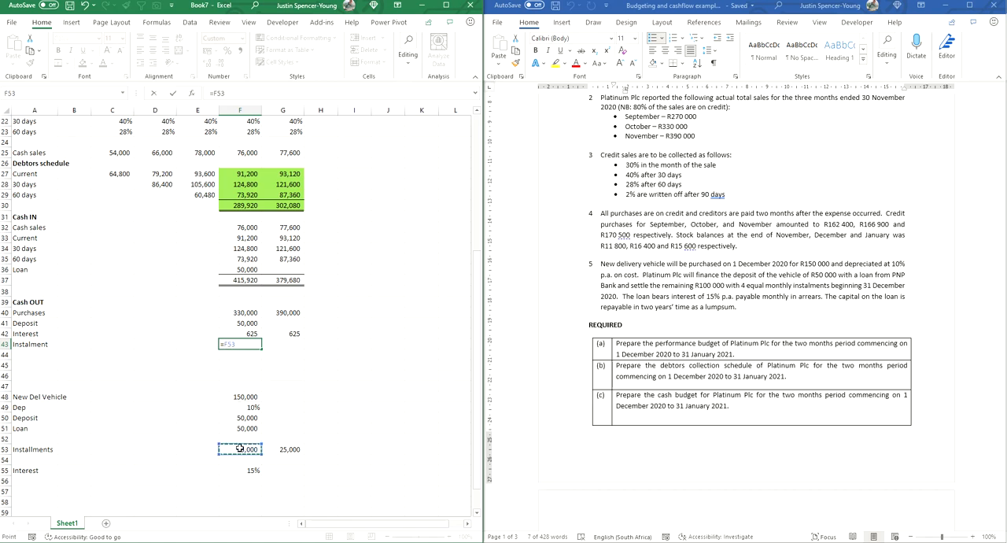
pyautogui.hotkey('ctrl', 'Return')
pyautogui.moveTo(261, 349); pyautogui.dragTo(292, 354)
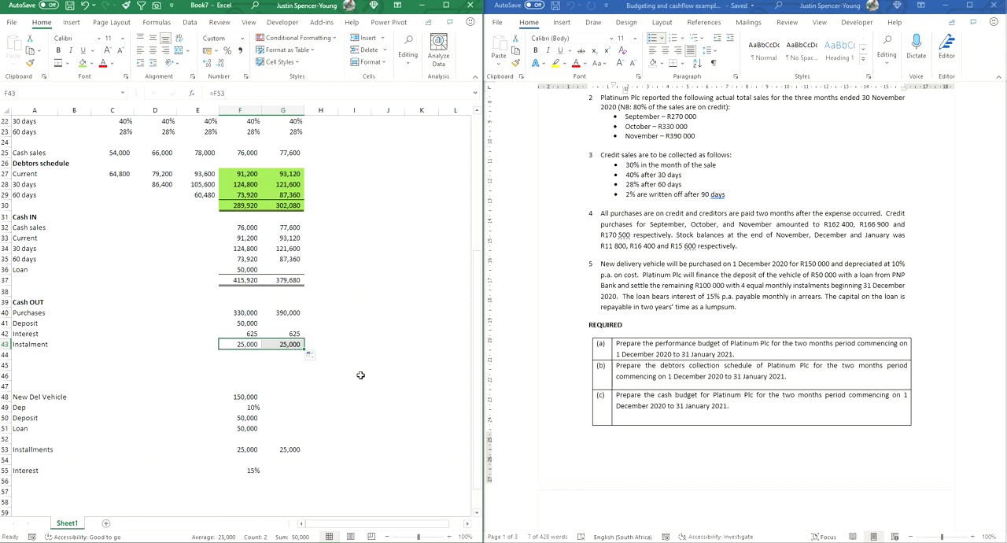
pyautogui.click(352, 409)
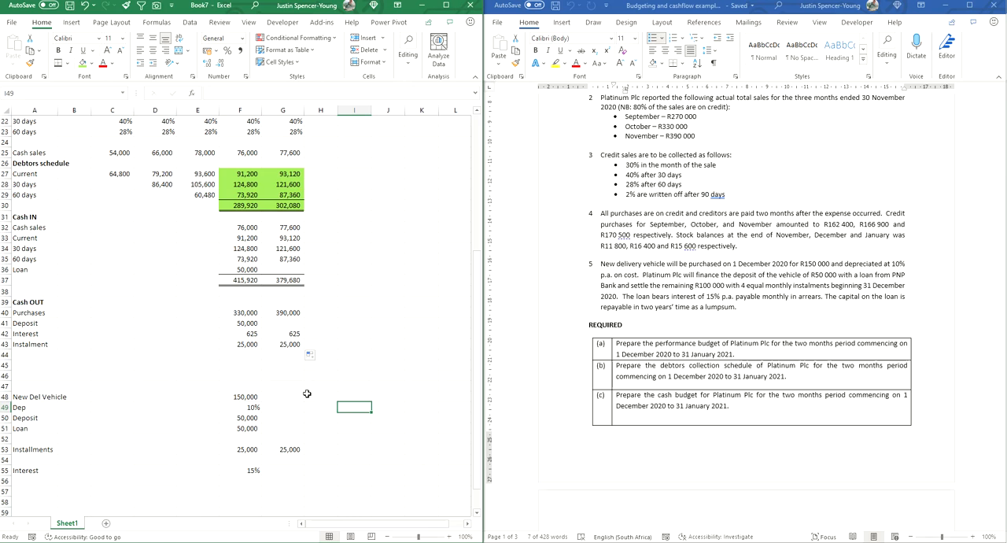
# Step: Correct December's Purchases outflow in F40 to reference October's purchases in D7
pyautogui.click(239, 314)
pyautogui.doubleClick(239, 314)
pyautogui.scroll(7, 241, 319)
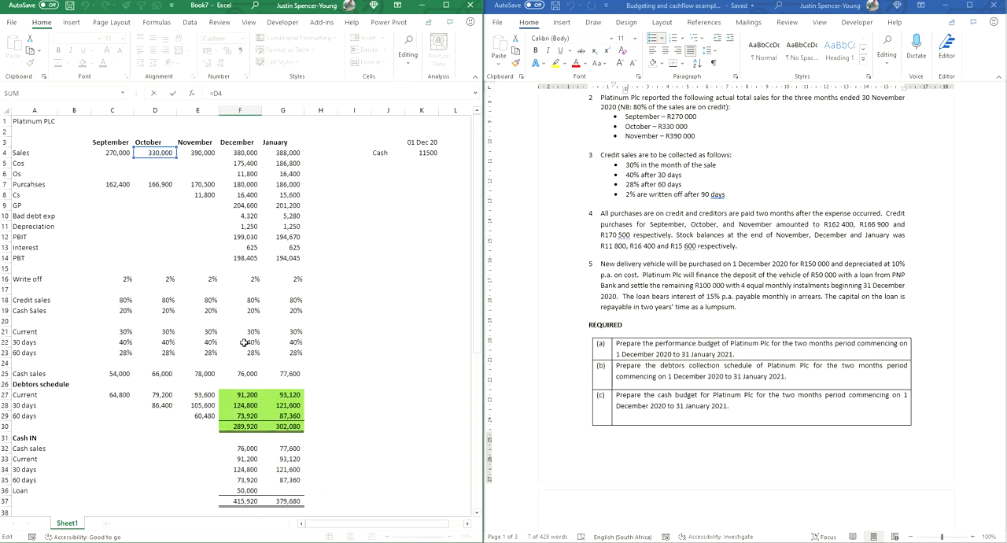
pyautogui.scroll(-3, 244, 342)
pyautogui.scroll(3, 244, 343)
pyautogui.scroll(-2, 240, 388)
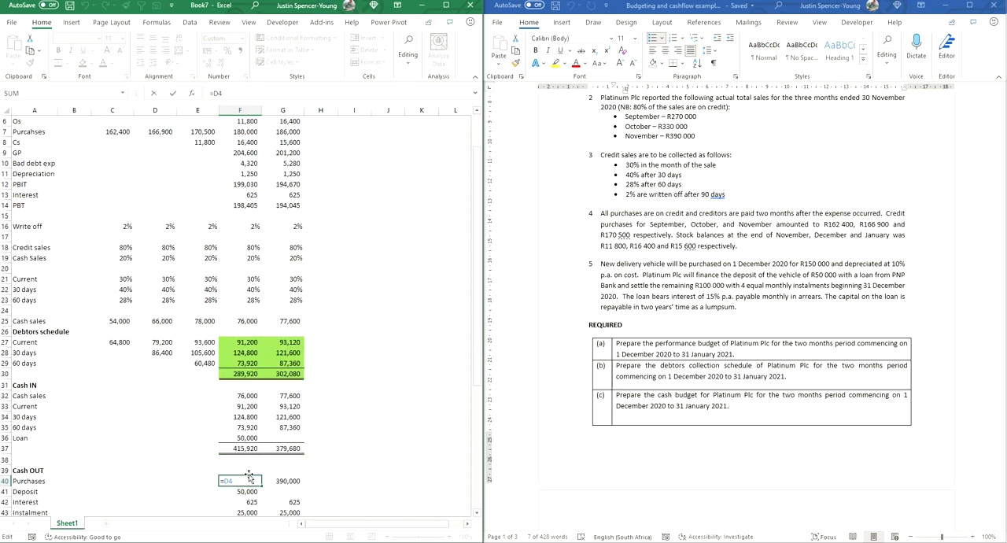
pyautogui.scroll(2, 142, 184)
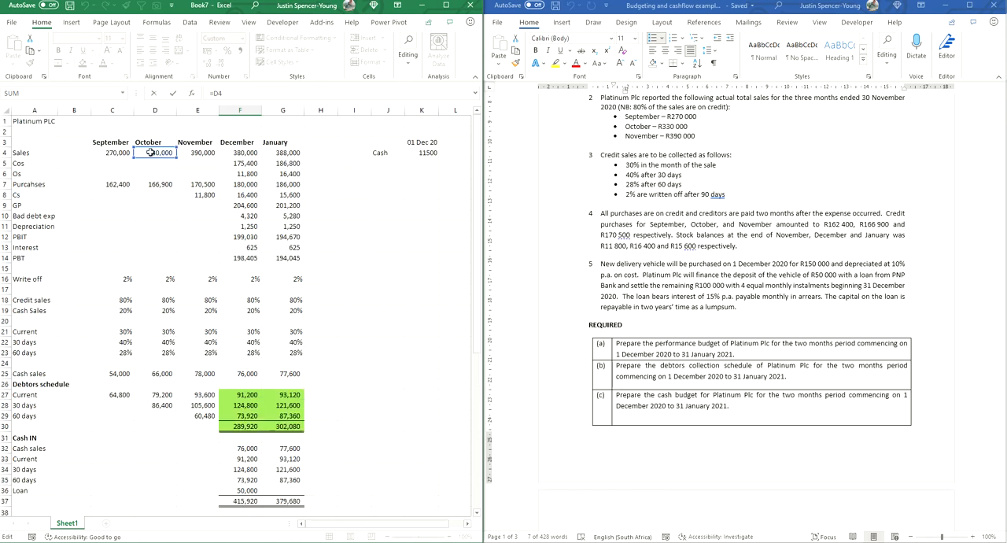
pyautogui.moveTo(147, 164); pyautogui.dragTo(150, 185)
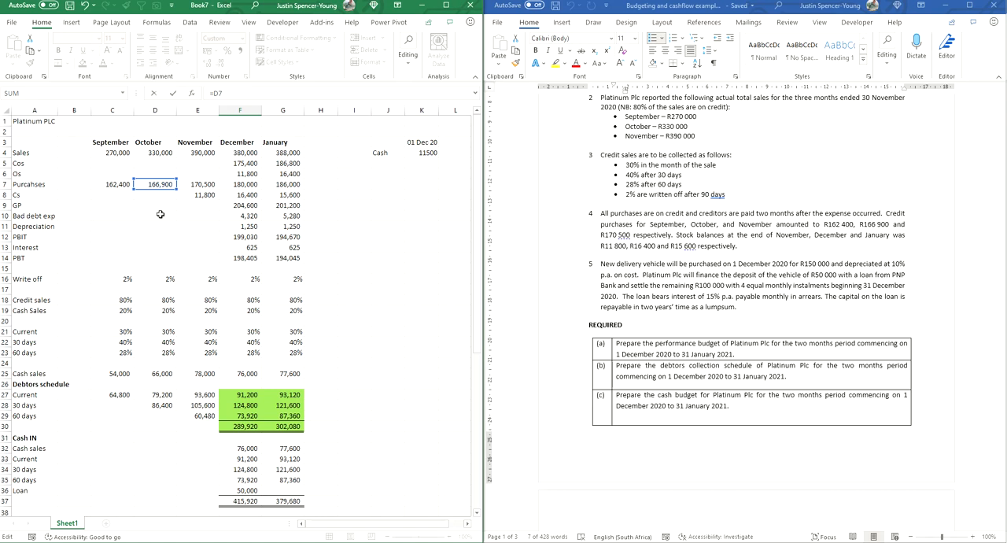
pyautogui.press('Return')
# Step: Correct January's Purchases outflow in G40 to reference November's purchases in E7
pyautogui.click(284, 491)
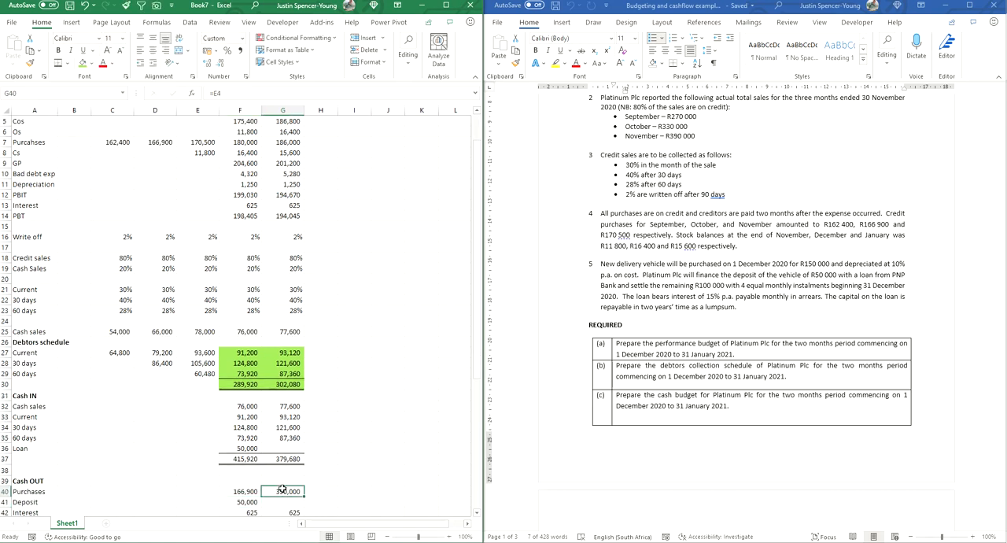
pyautogui.scroll(2, 244, 447)
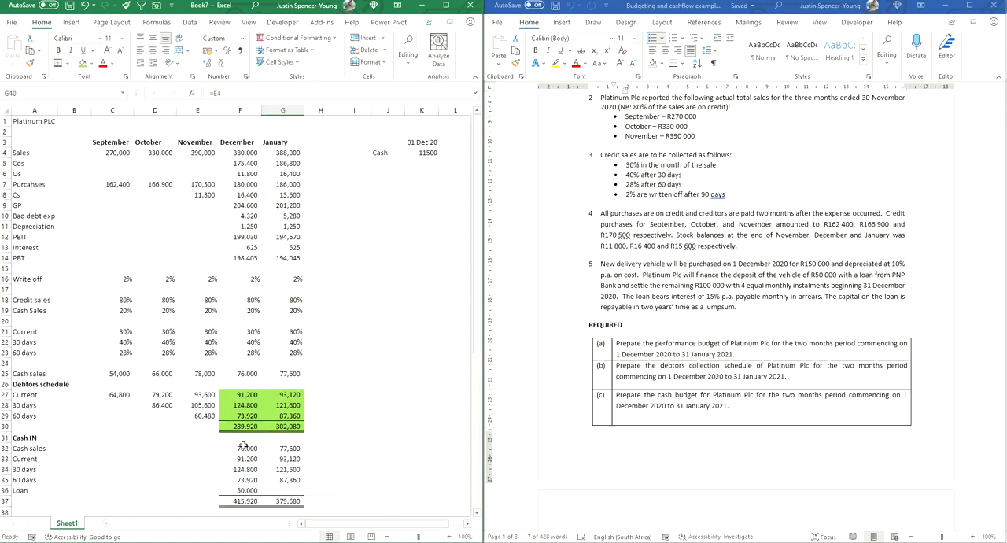
pyautogui.scroll(-3, 270, 443)
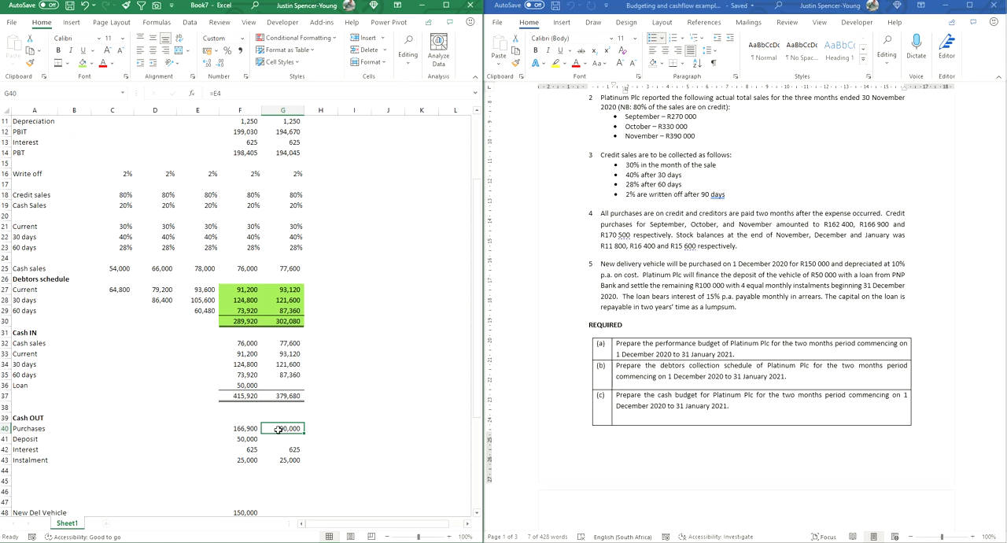
pyautogui.doubleClick(278, 429)
pyautogui.scroll(4, 279, 429)
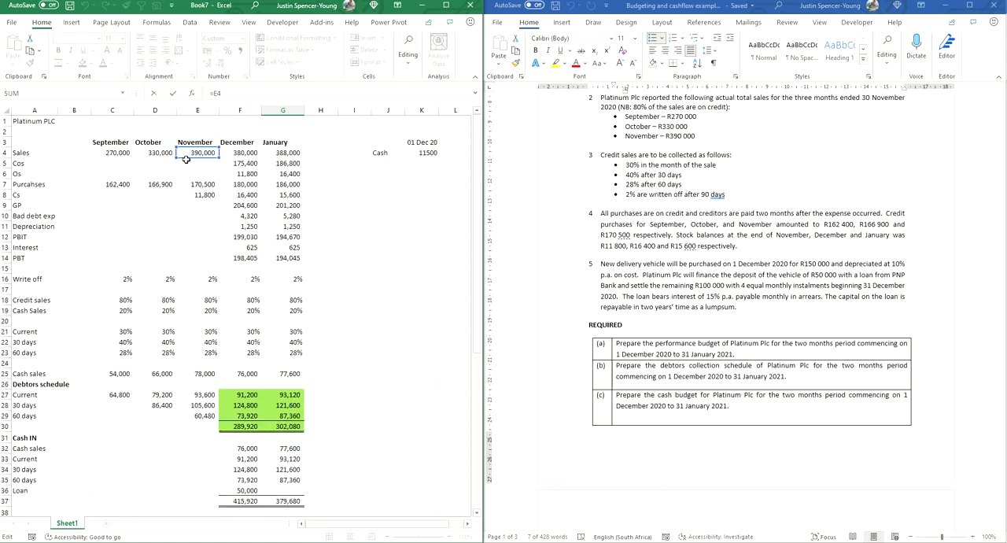
pyautogui.moveTo(188, 164); pyautogui.dragTo(187, 195)
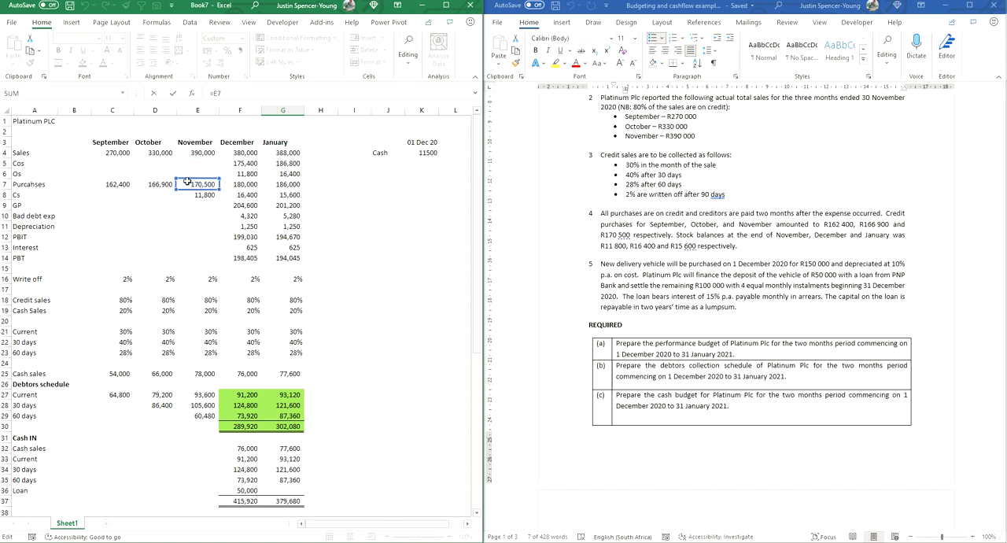
pyautogui.press('Return')
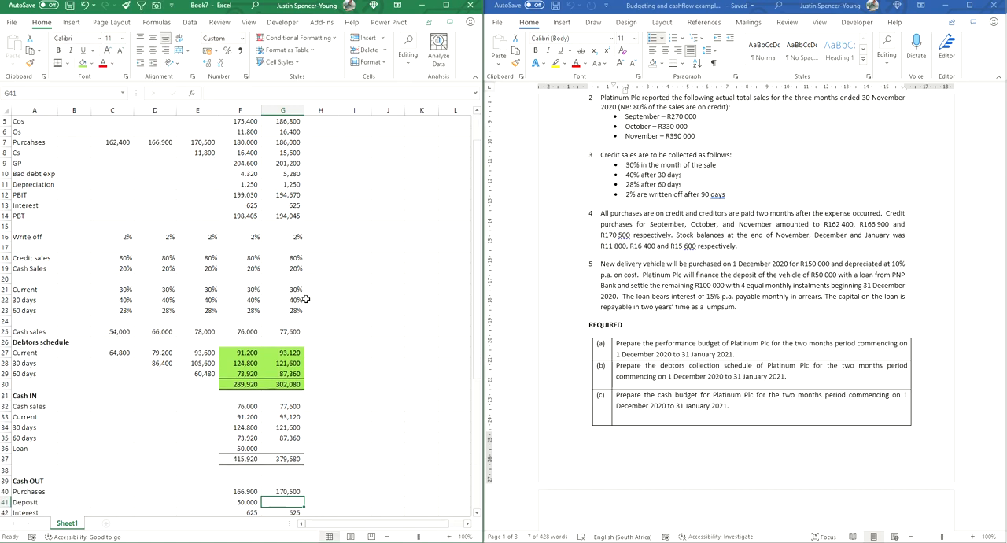
# Step: Sum December's cash outflows F40:F43 in F44, extend the total to January, and give both totals a top and double bottom border
pyautogui.scroll(-5, 328, 313)
pyautogui.scroll(-2, 334, 312)
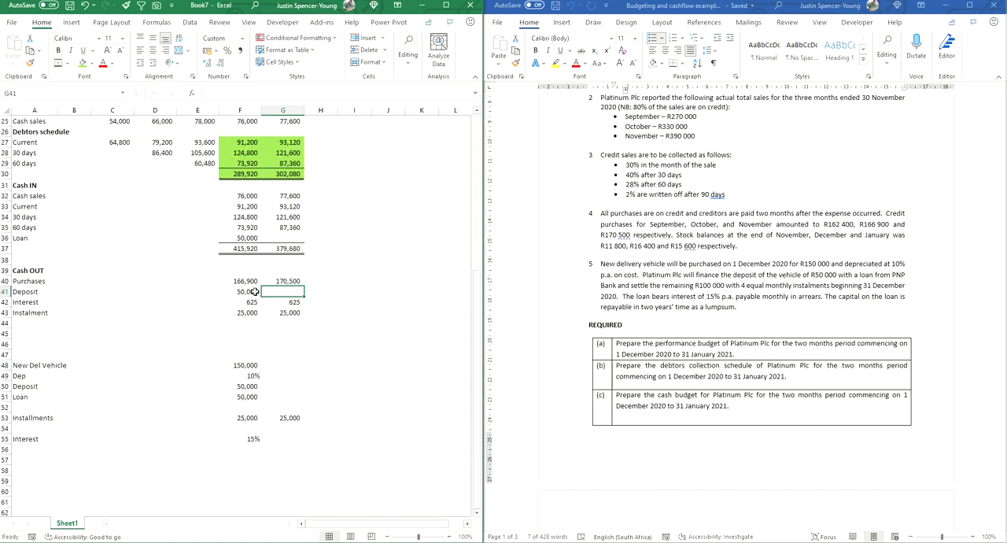
pyautogui.moveTo(242, 282); pyautogui.dragTo(275, 282)
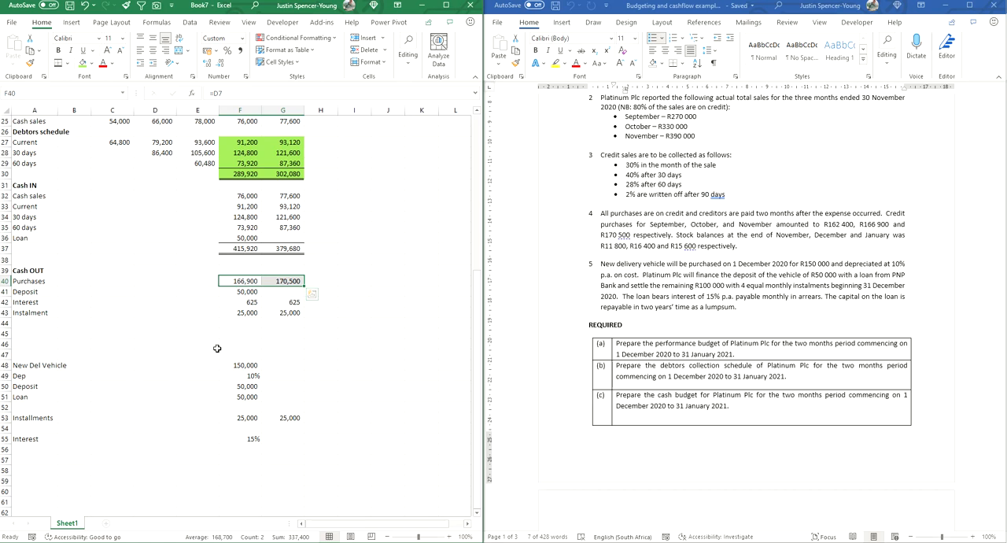
pyautogui.click(242, 324)
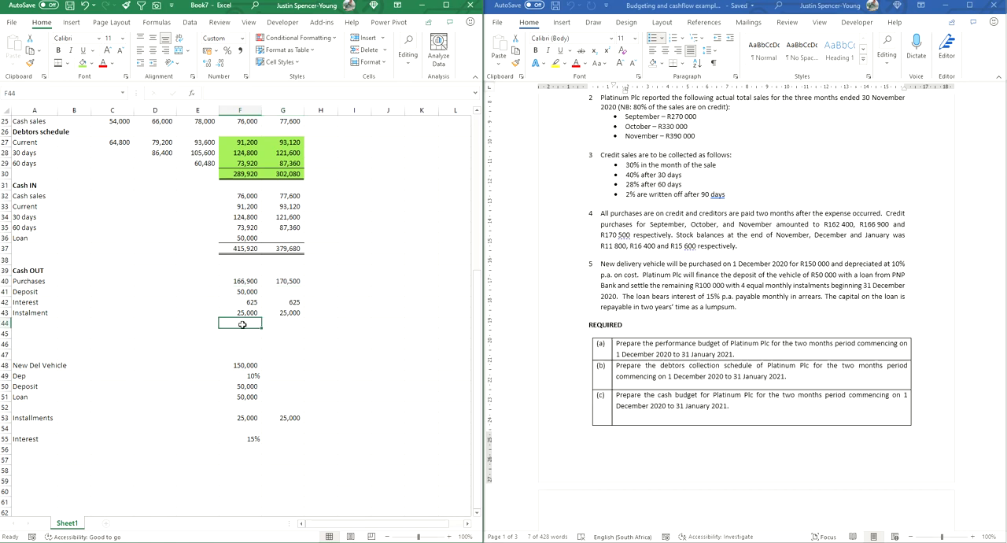
pyautogui.hotkey('alt', '=')
pyautogui.press('Return')
pyautogui.click(244, 324)
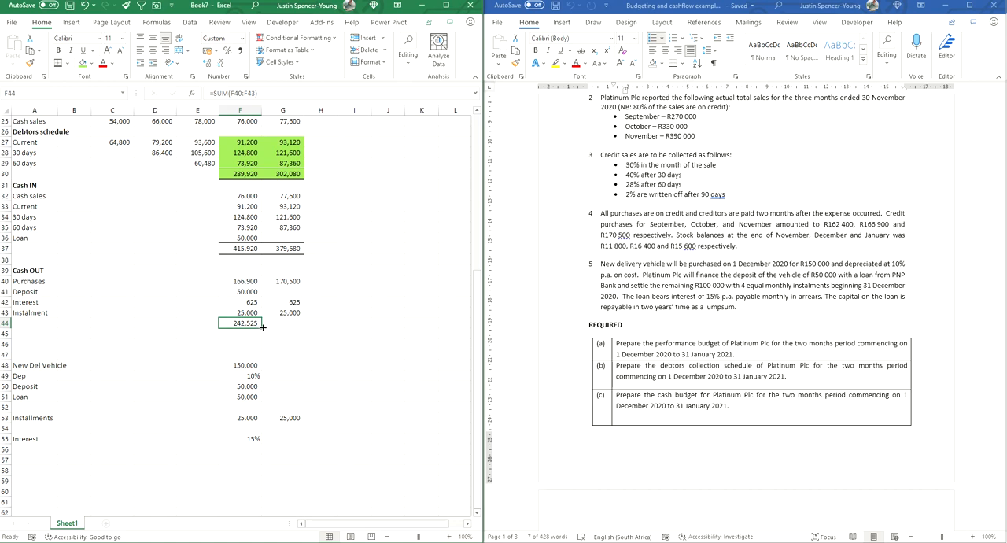
pyautogui.moveTo(262, 327); pyautogui.dragTo(291, 329)
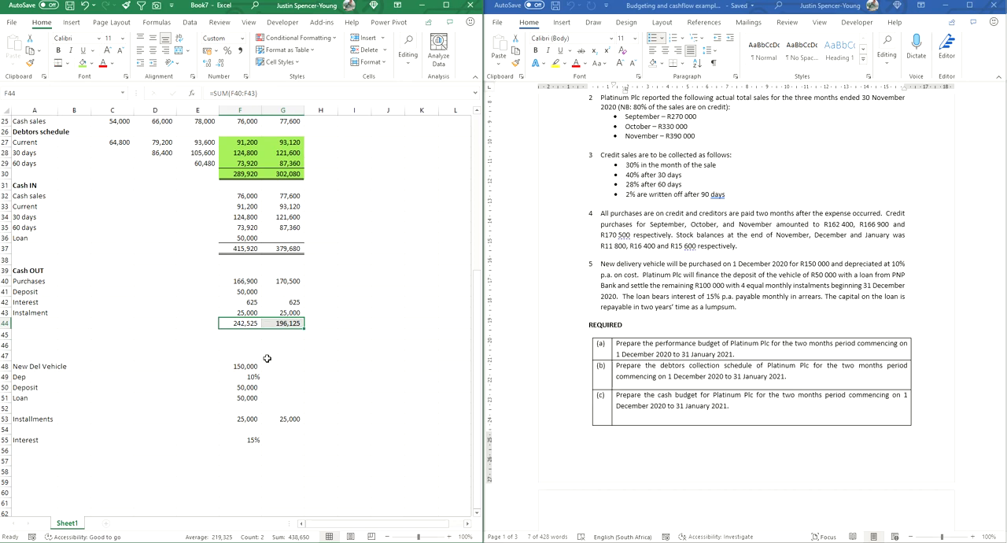
pyautogui.click(128, 419)
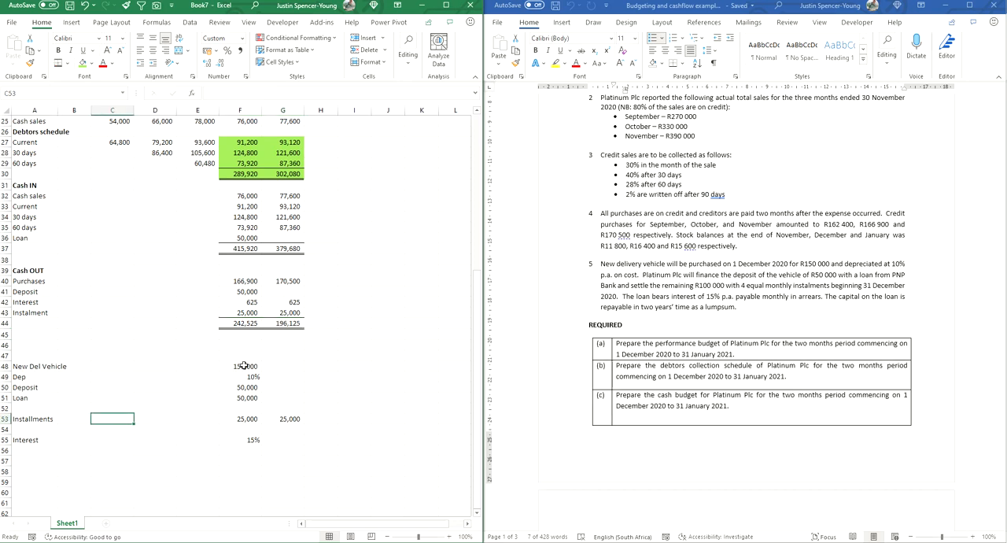
# Step: Add a Net cashflow row in A46, calculate December as F37-F44 in F46, and extend it to January
pyautogui.click(32, 347)
pyautogui.write('N')
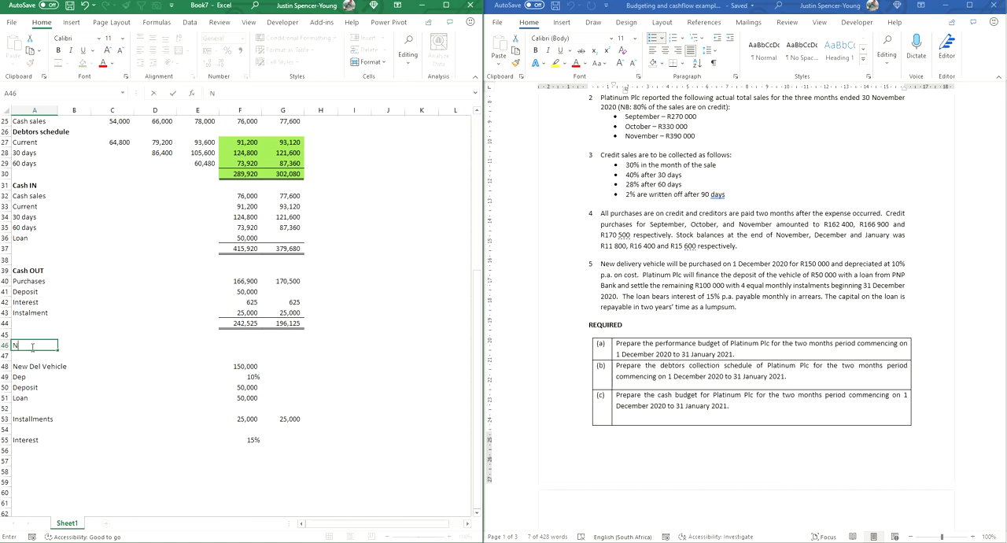
pyautogui.write('et cashflow')
pyautogui.click(252, 346)
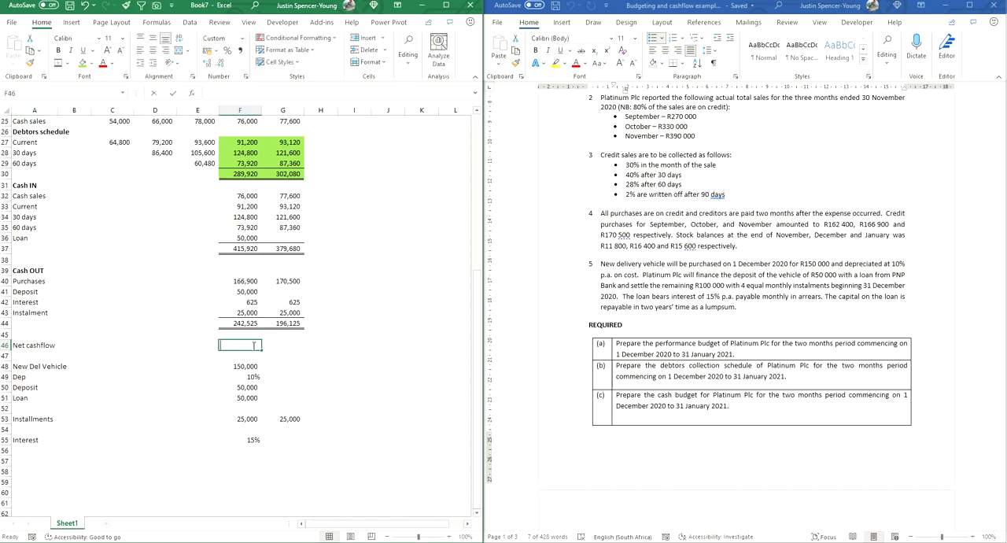
pyautogui.write('=')
pyautogui.click(245, 248)
pyautogui.write('-')
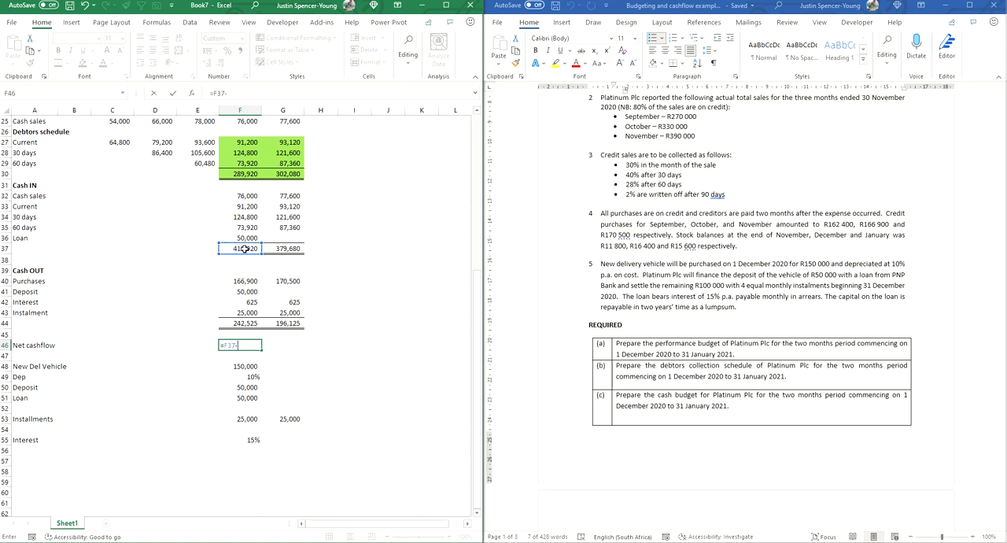
pyautogui.click(249, 324)
pyautogui.press('Return')
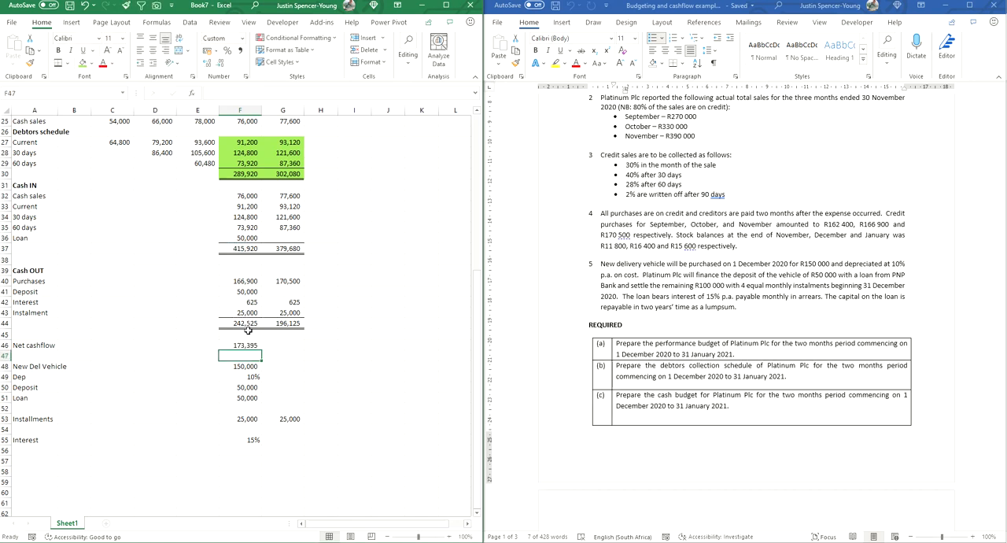
pyautogui.click(251, 347)
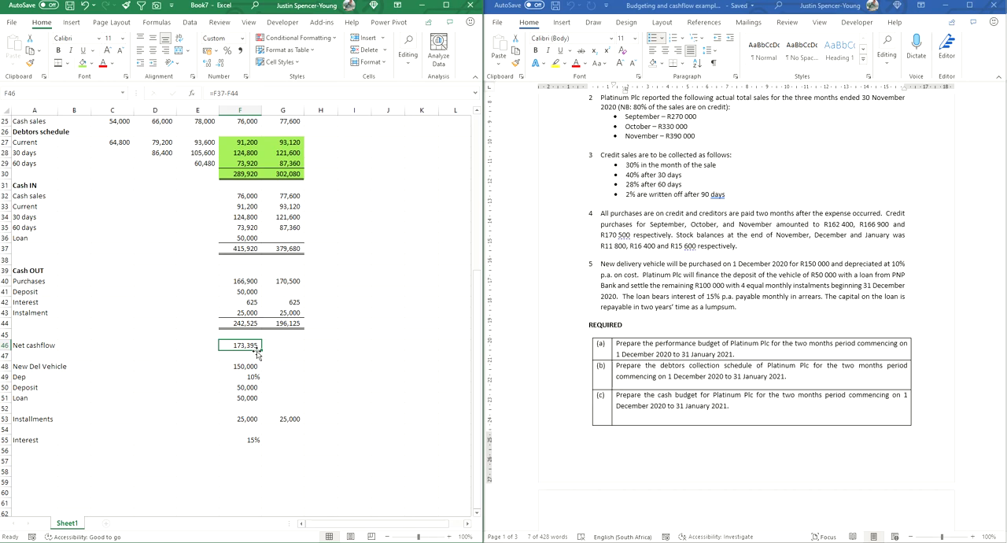
pyautogui.moveTo(261, 349); pyautogui.dragTo(303, 351)
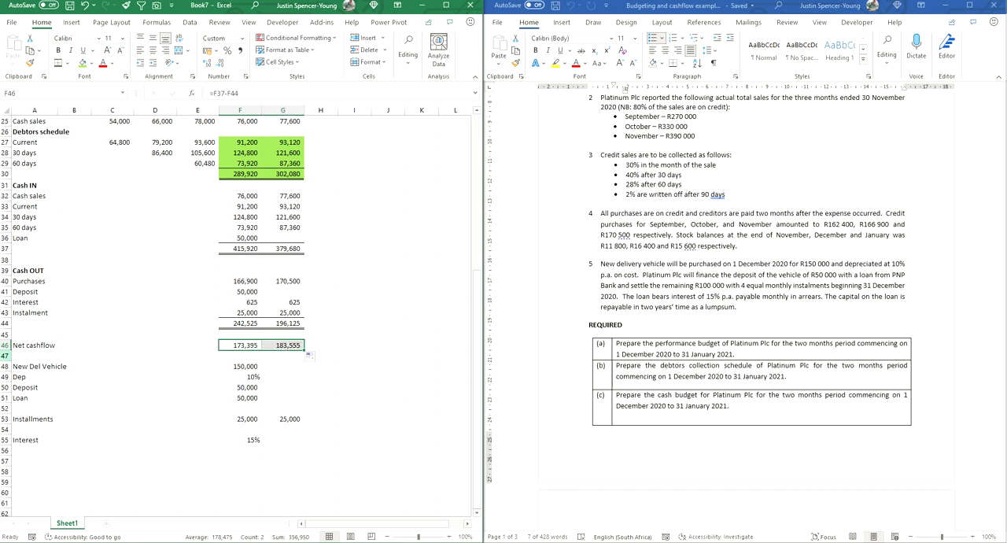
# Step: Insert two blank rows at row 47, between Net cashflow and the New Del Vehicle details
pyautogui.moveTo(6, 356); pyautogui.dragTo(7, 366)
pyautogui.rightClick(8, 368)
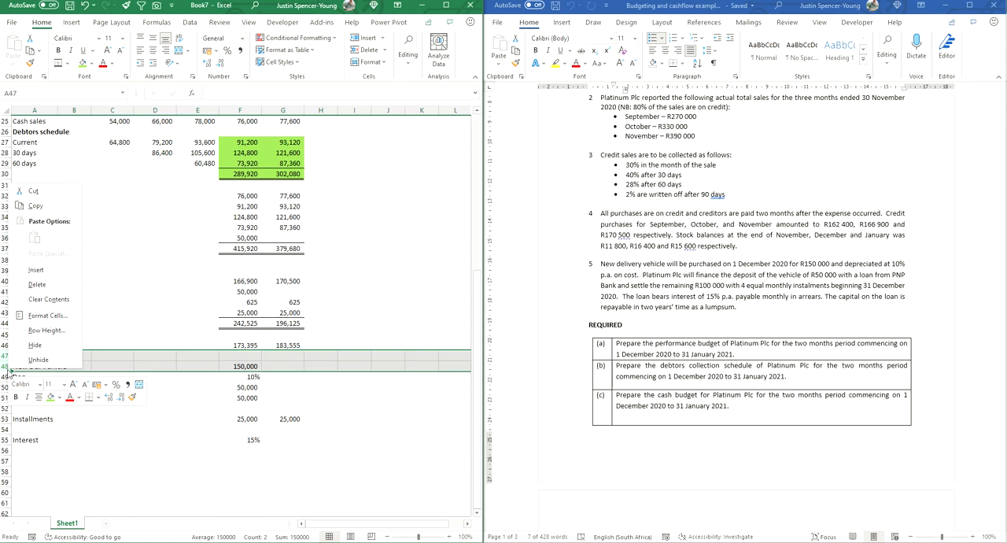
pyautogui.click(37, 270)
# Step: Add an Opening cash row in A47 and link December's amount in F47 to the 01 Dec 20 cash balance in K4
pyautogui.click(33, 355)
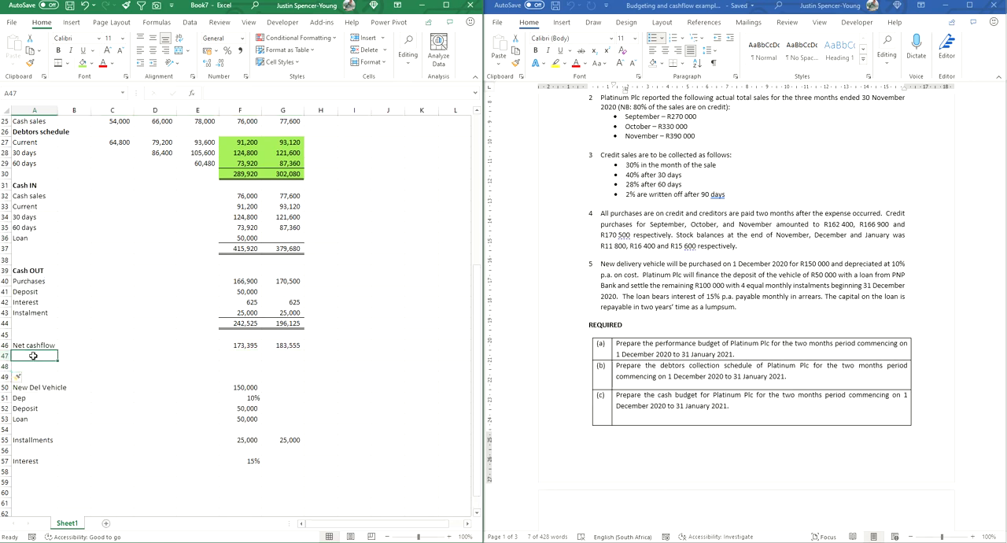
pyautogui.scroll(8, 390, 311)
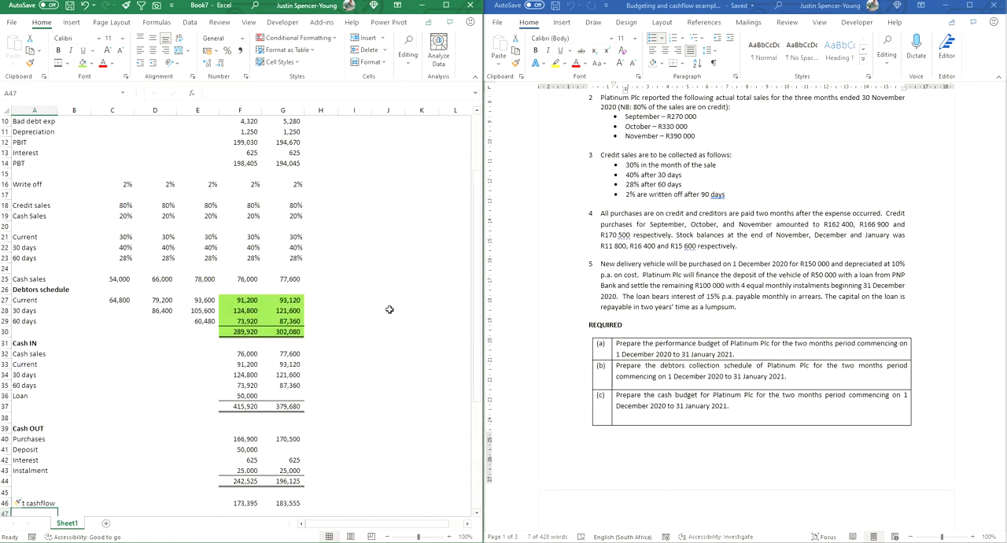
pyautogui.click(428, 154)
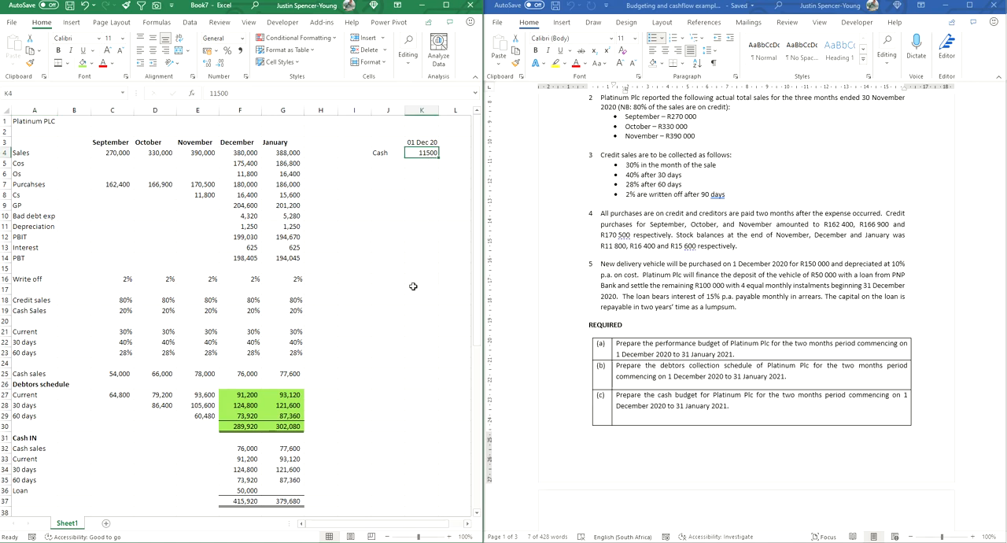
pyautogui.scroll(-10, 413, 286)
pyautogui.click(45, 290)
pyautogui.write('Opening')
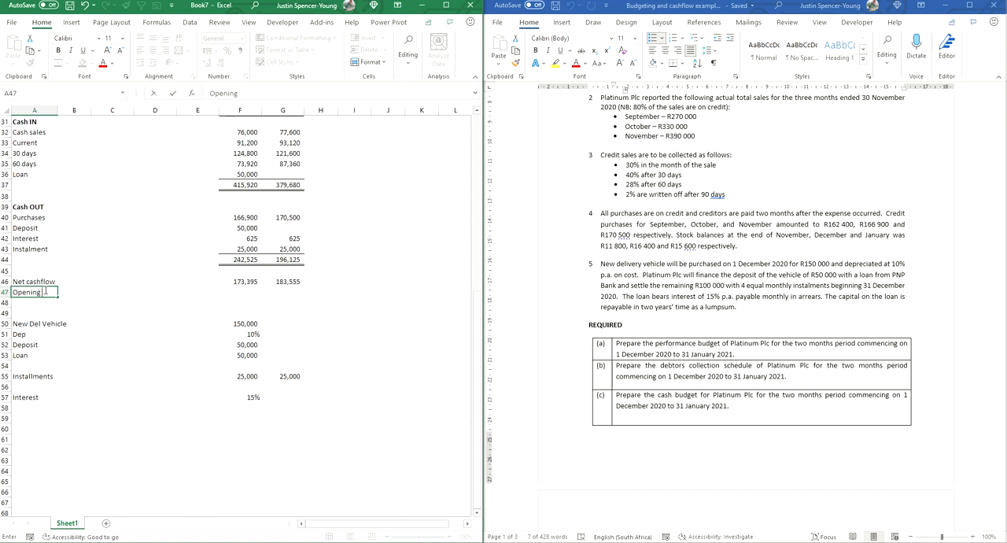
pyautogui.press('Right')
pyautogui.press('Right')
pyautogui.press('Right')
pyautogui.press('Right')
pyautogui.press('Right')
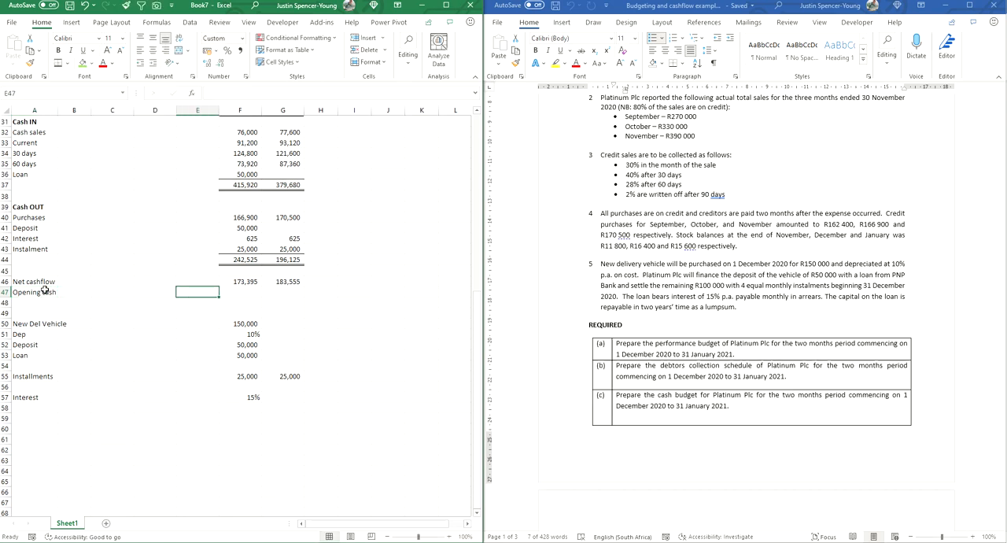
pyautogui.write('=')
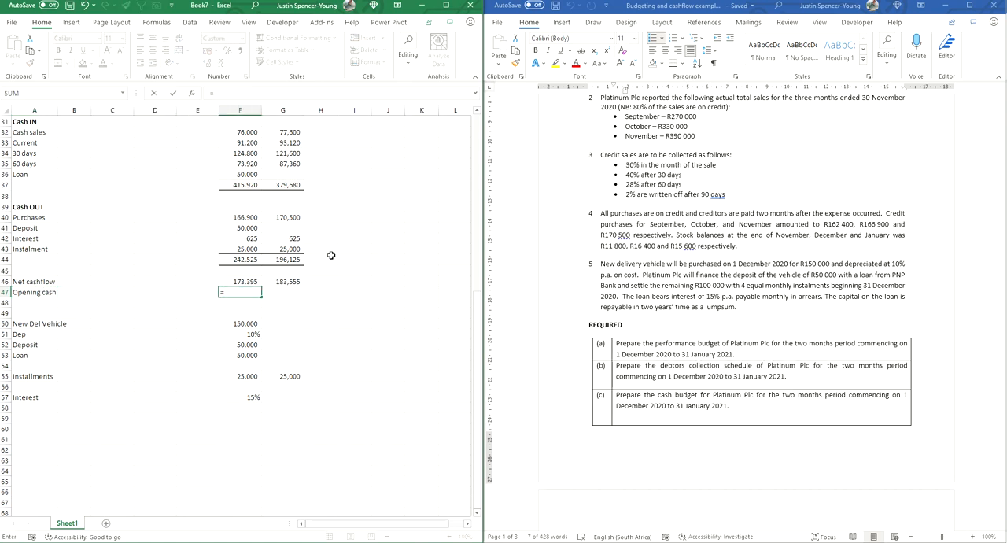
pyautogui.scroll(10, 394, 260)
pyautogui.click(426, 153)
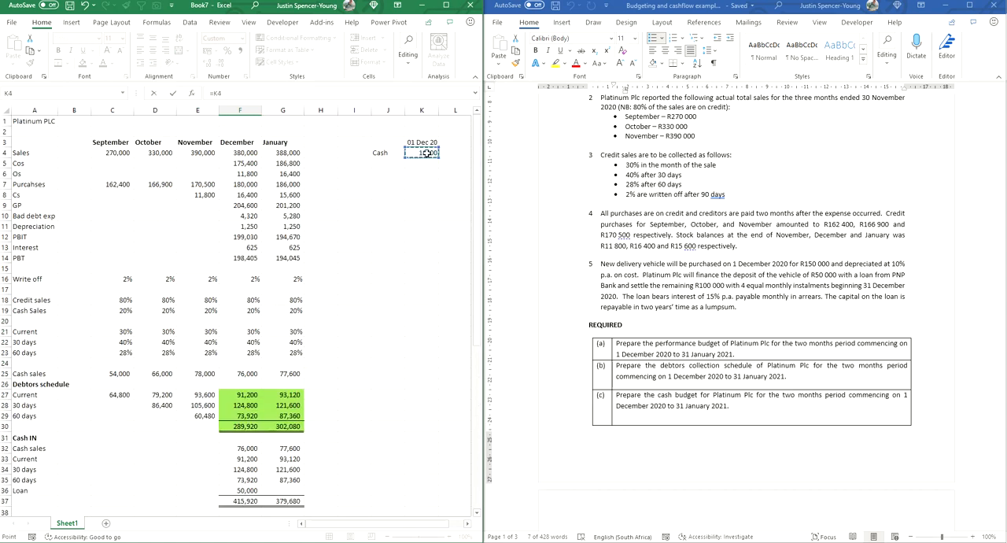
pyautogui.press('Return')
pyautogui.scroll(-3, 336, 260)
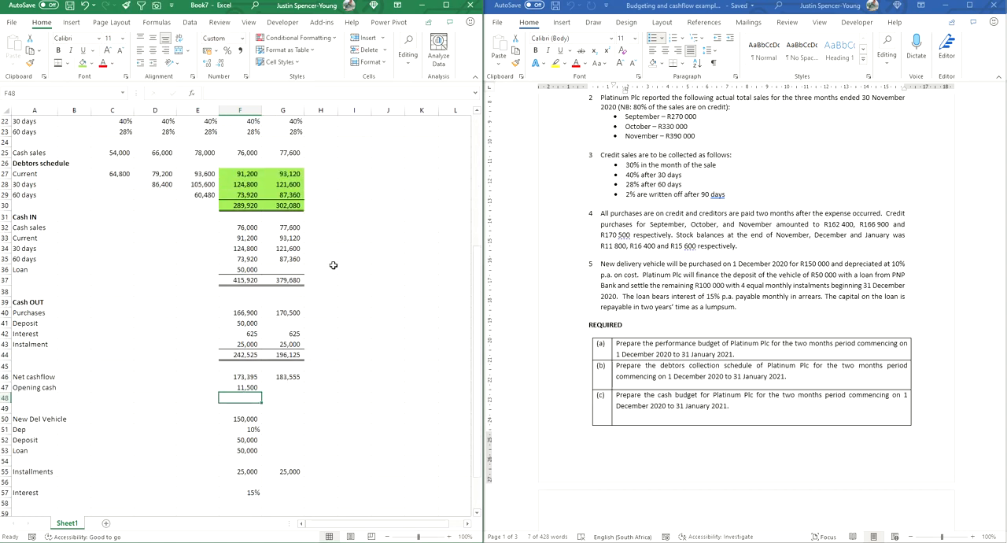
# Step: Add a Closing row in A48 and calculate December's closing cash in F48 as F47+F46
pyautogui.click(29, 399)
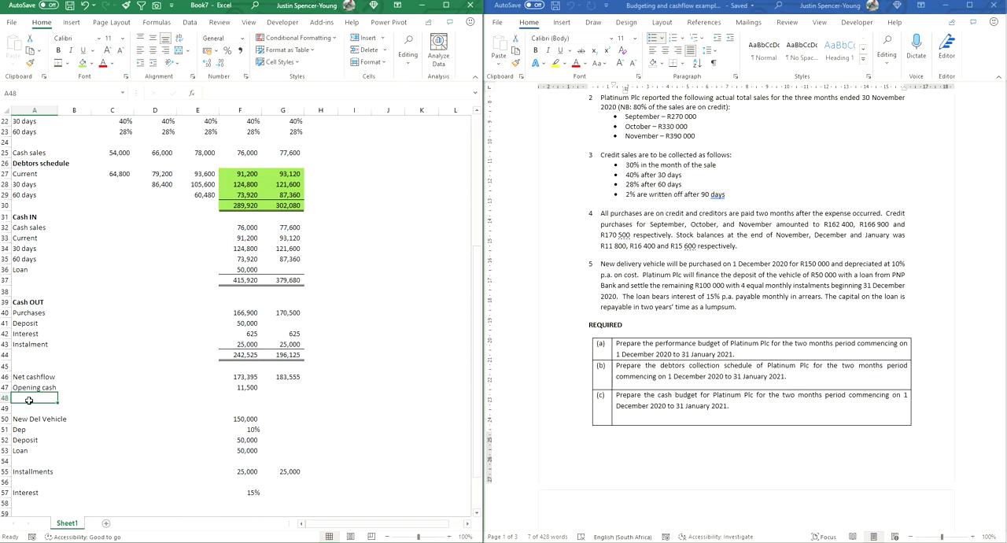
pyautogui.write('C')
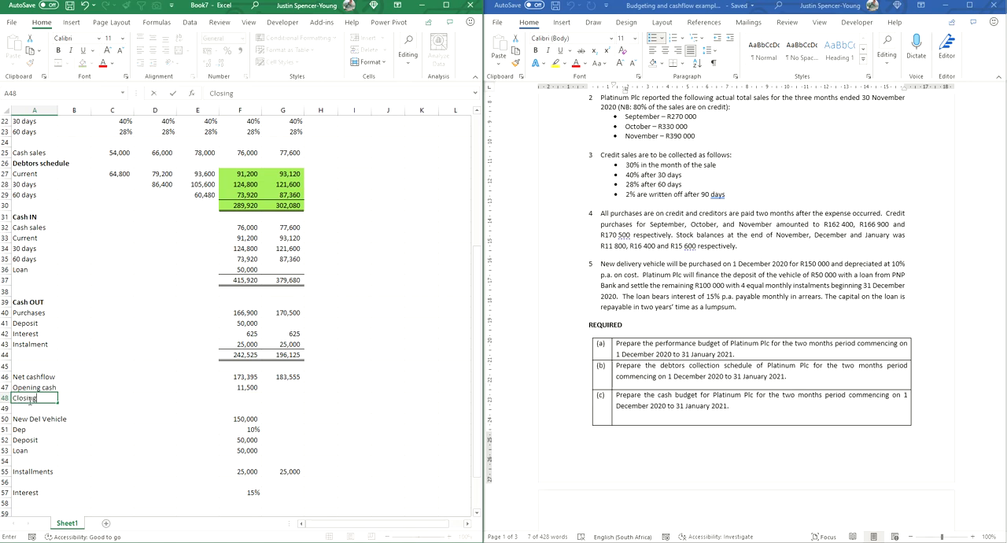
pyautogui.write('losing')
pyautogui.press('Tab')
pyautogui.press('Tab')
pyautogui.press('Tab')
pyautogui.press('Tab')
pyautogui.press('Tab')
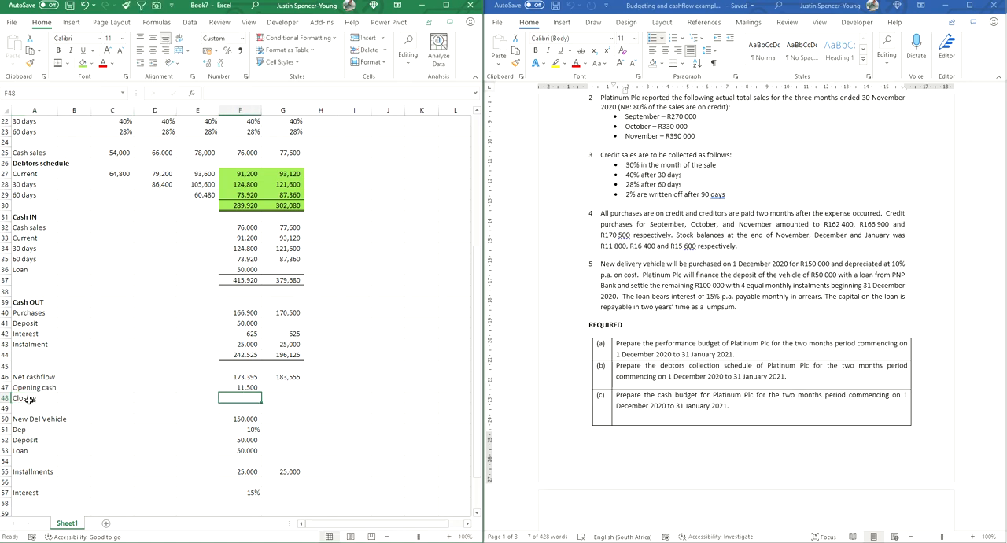
pyautogui.write('=')
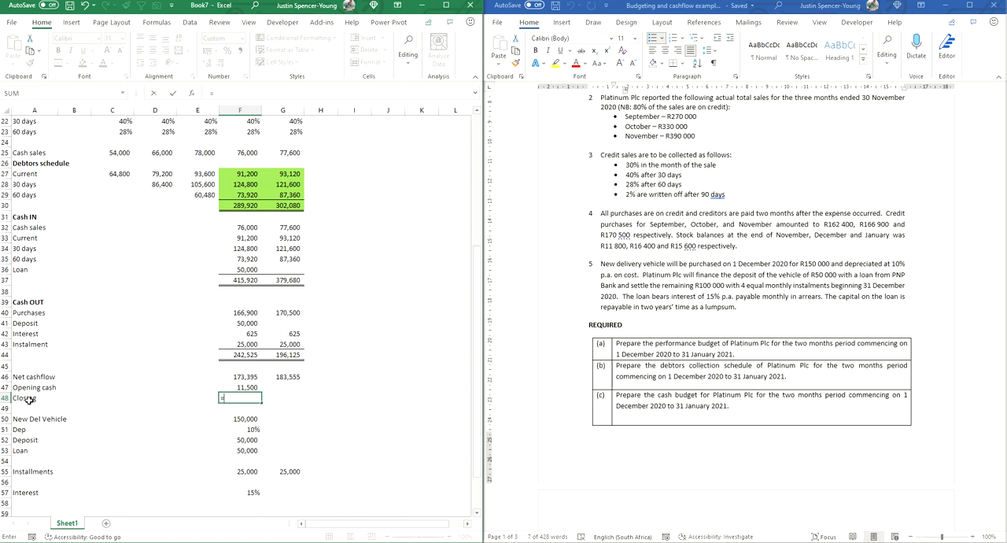
pyautogui.press('Up')
pyautogui.write('+')
pyautogui.press('Up')
pyautogui.press('Up')
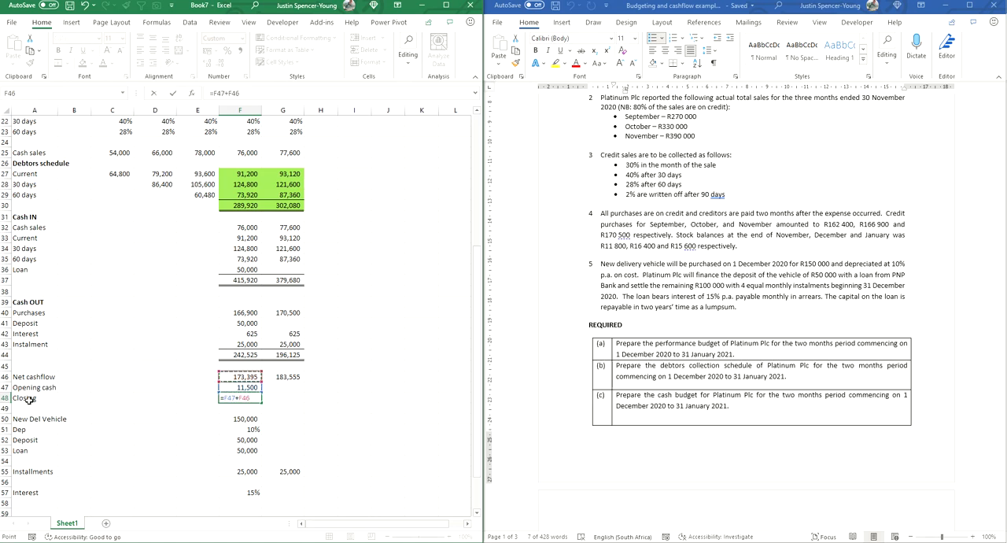
pyautogui.press('Return')
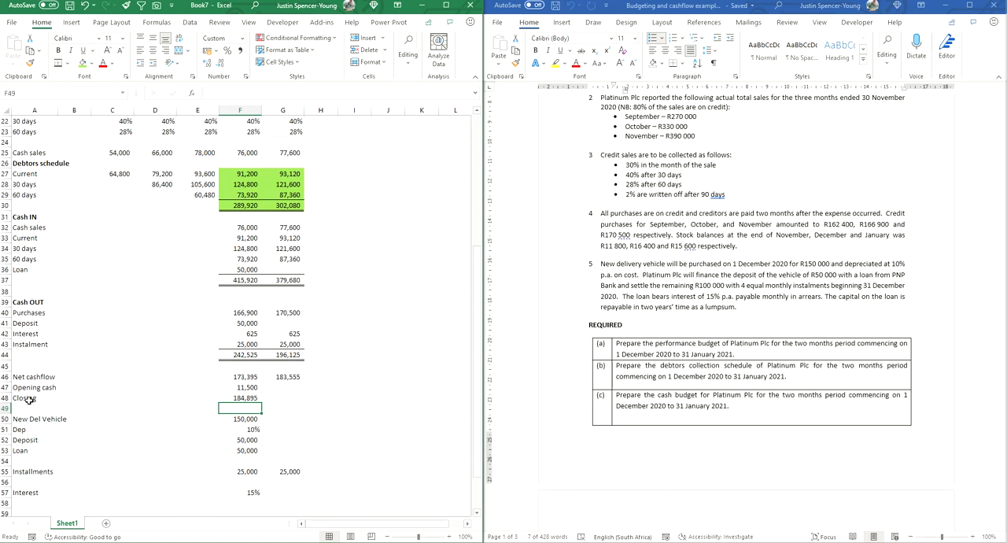
# Step: Link January's opening cash in G47 to December's closing cash in F48, and extend the closing formula to G48
pyautogui.click(235, 399)
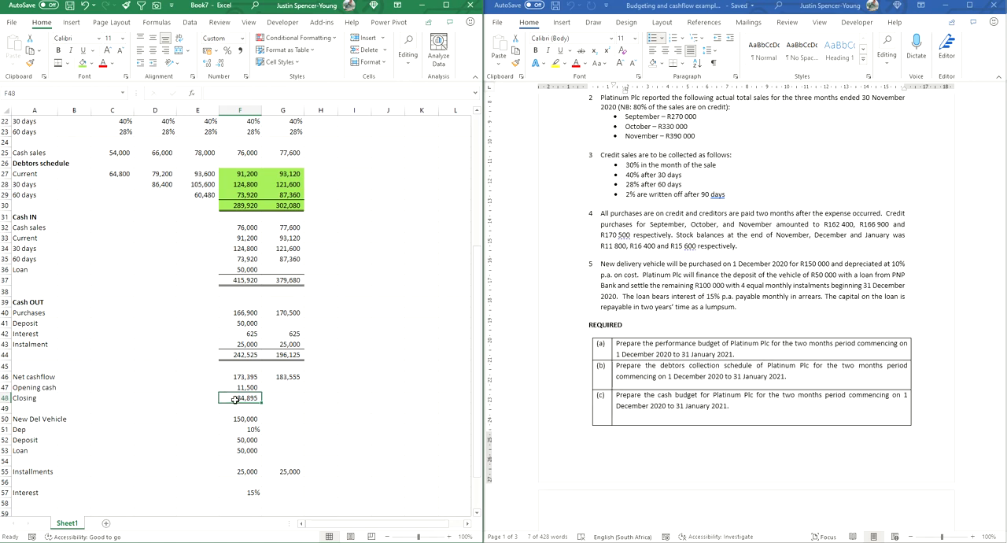
pyautogui.click(281, 388)
pyautogui.write('=')
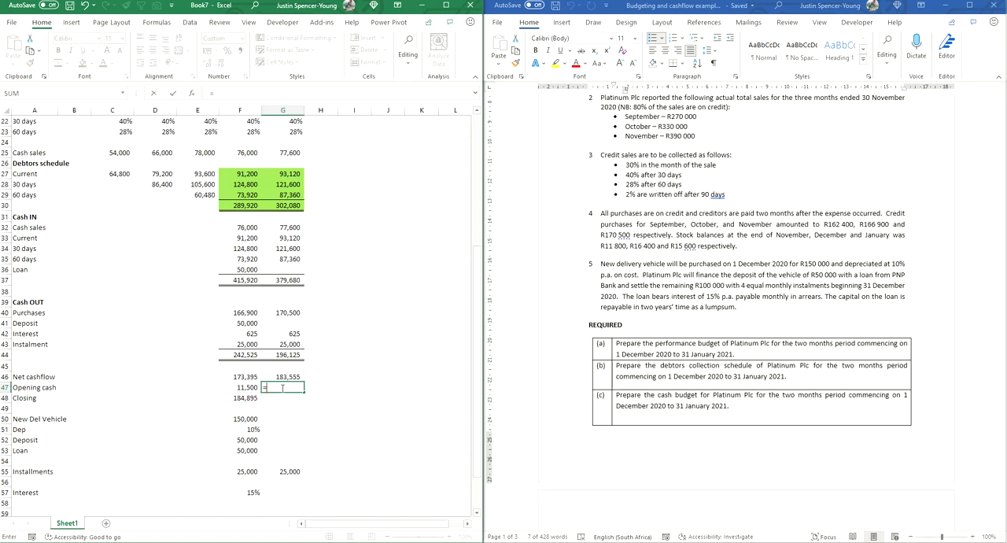
pyautogui.click(250, 399)
pyautogui.press('Return')
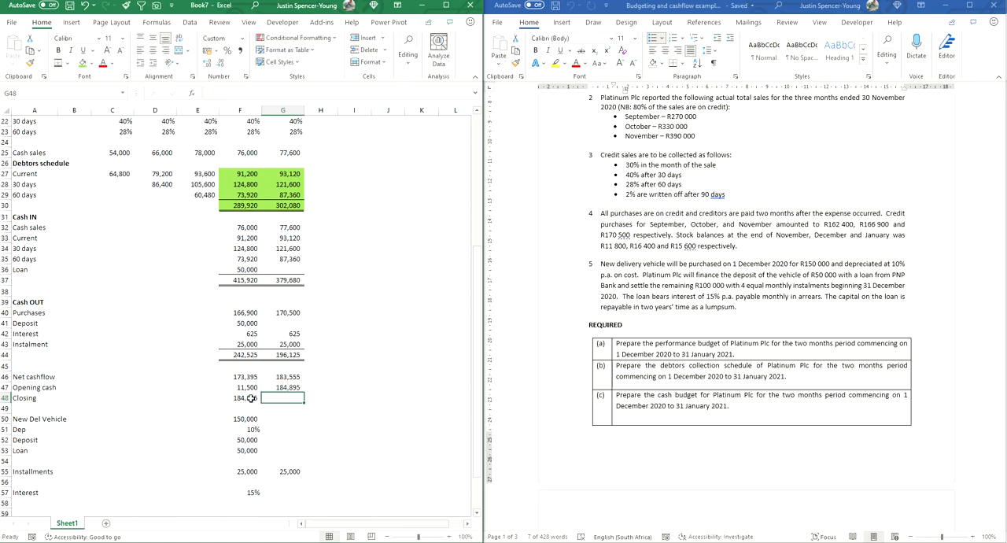
pyautogui.click(250, 399)
pyautogui.moveTo(262, 403); pyautogui.dragTo(292, 400)
pyautogui.click(284, 415)
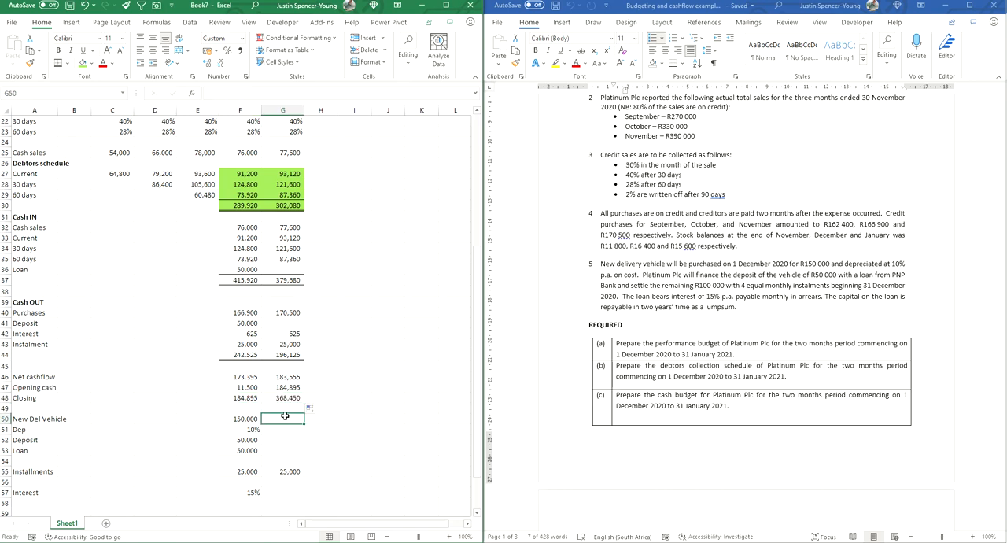
# Step: Relabel A48 as Closing Cash and put a thick outside border around the closing amounts in F48:G48
pyautogui.click(38, 400)
pyautogui.click(258, 95)
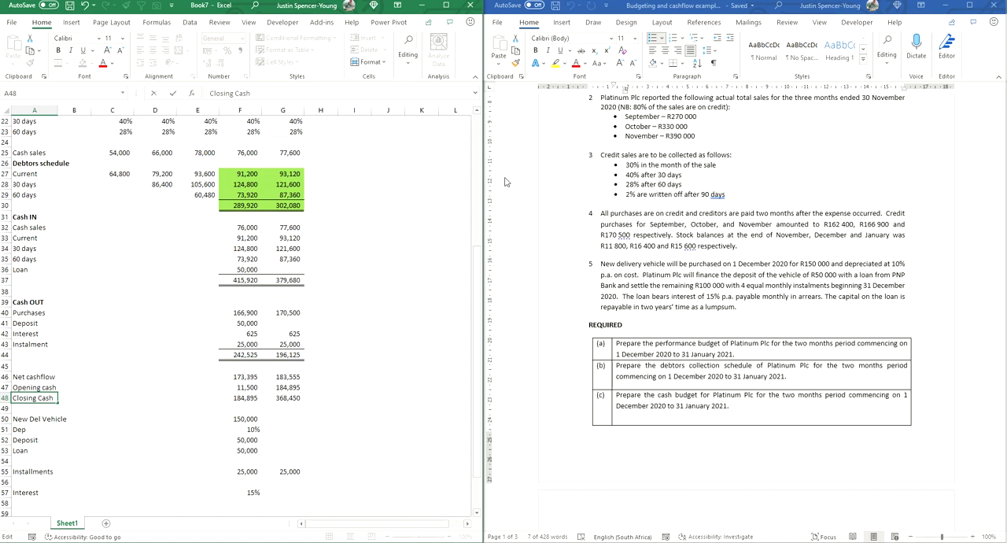
pyautogui.press('Return')
pyautogui.click(247, 398)
pyautogui.keyDown('shift'); pyautogui.click(266, 399); pyautogui.keyUp('shift')
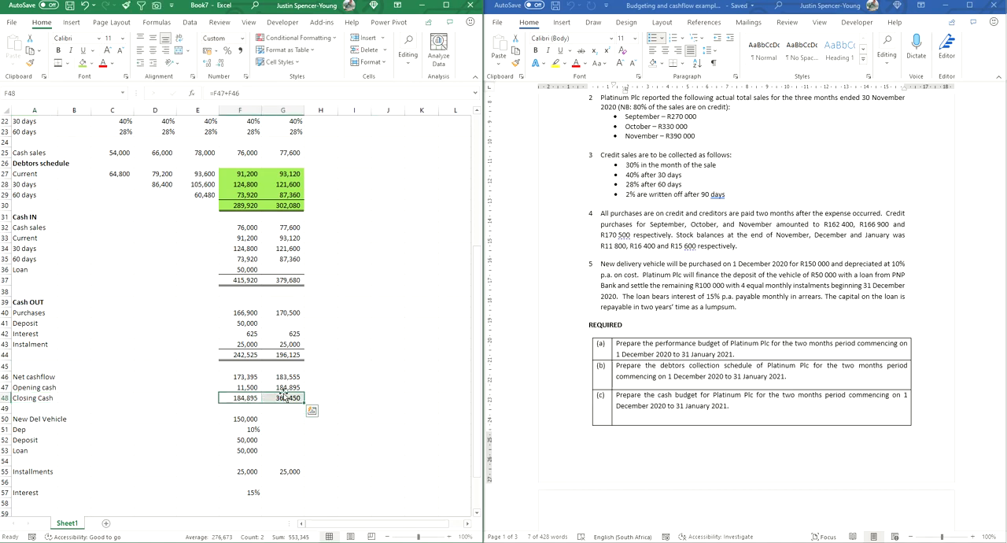
pyautogui.click(68, 64)
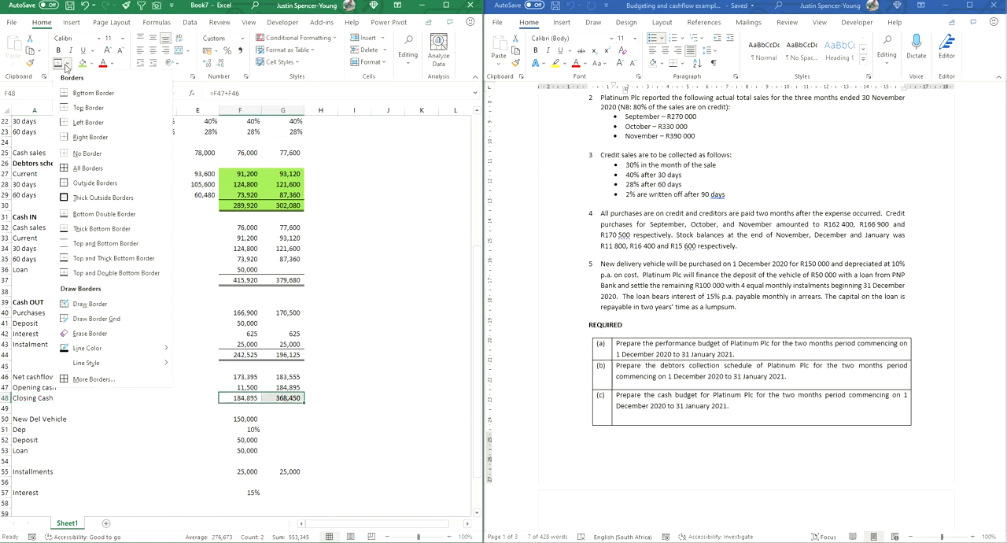
pyautogui.click(88, 198)
pyautogui.click(393, 301)
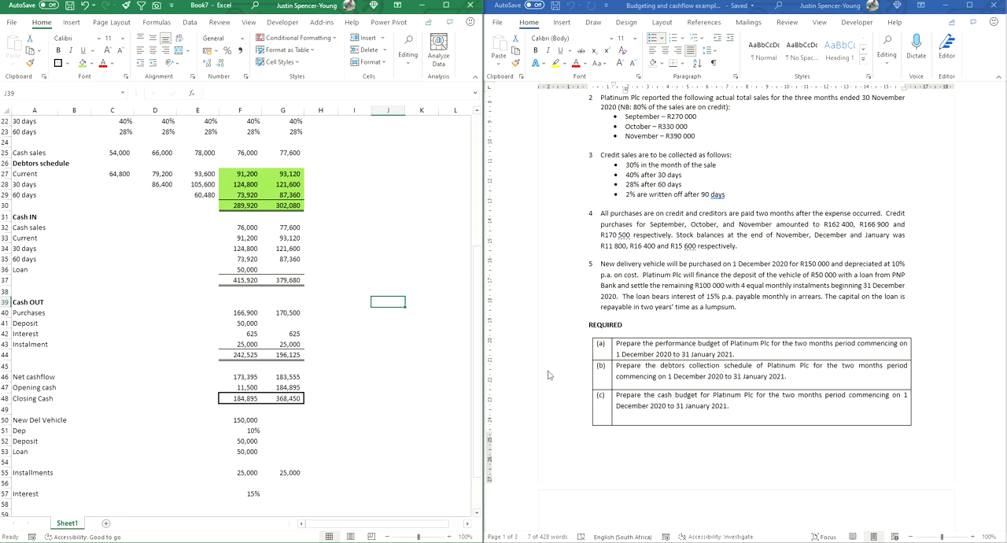
# Step: Put an outside border around the opening stock, purchases and closing stock figures, separately for December (F6:F8) and January (G6:G8)
pyautogui.click(648, 354)
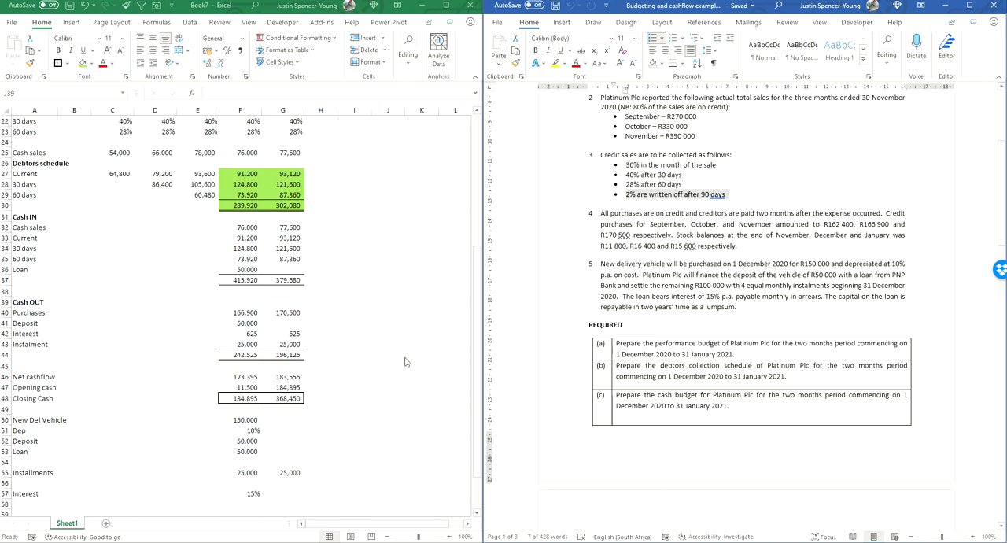
pyautogui.scroll(7, 391, 355)
pyautogui.moveTo(245, 147); pyautogui.dragTo(281, 245)
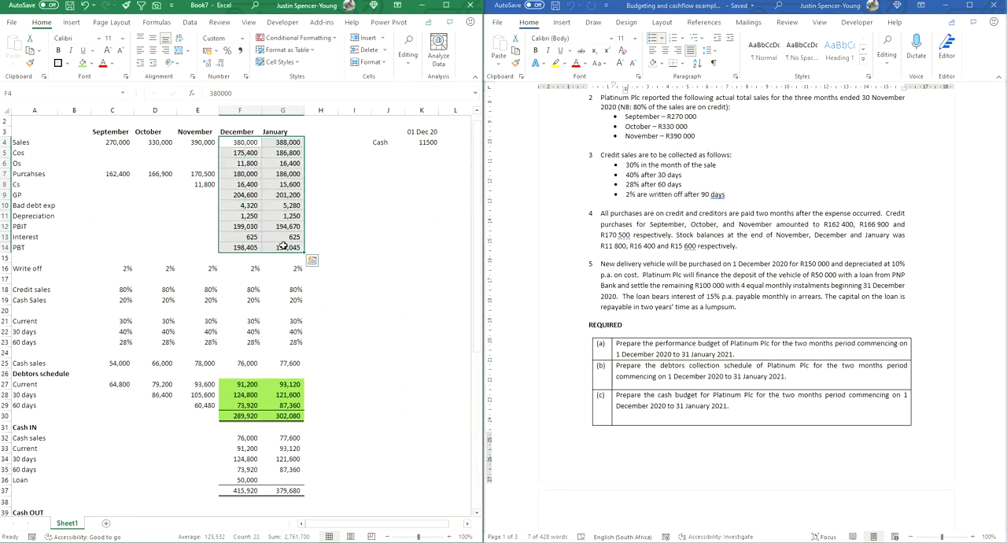
pyautogui.click(362, 246)
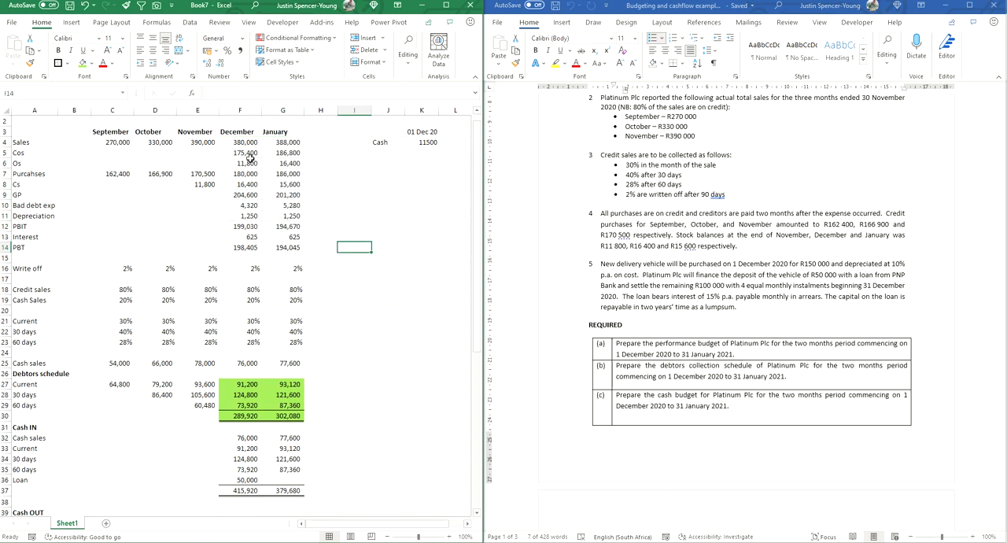
pyautogui.moveTo(240, 155); pyautogui.dragTo(239, 170)
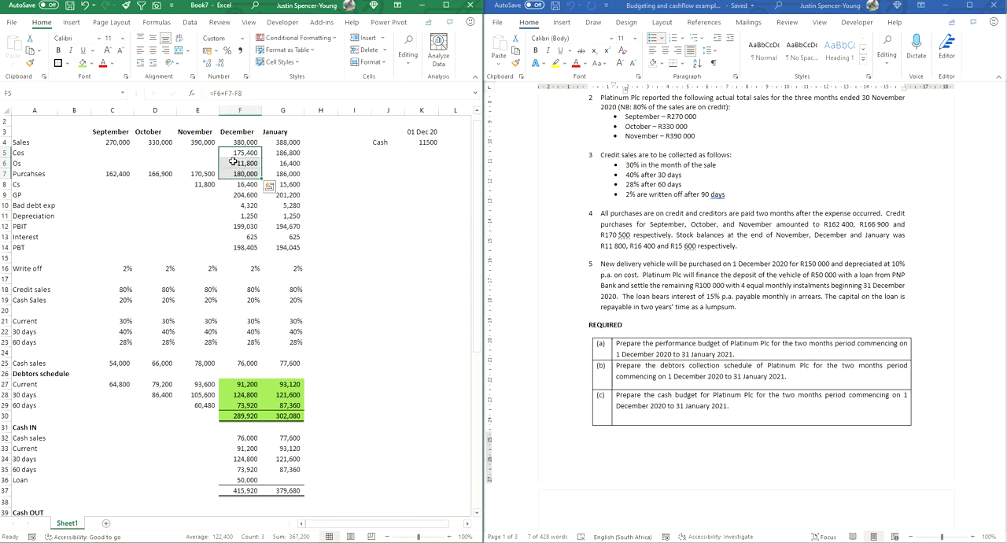
pyautogui.moveTo(238, 164); pyautogui.dragTo(241, 183)
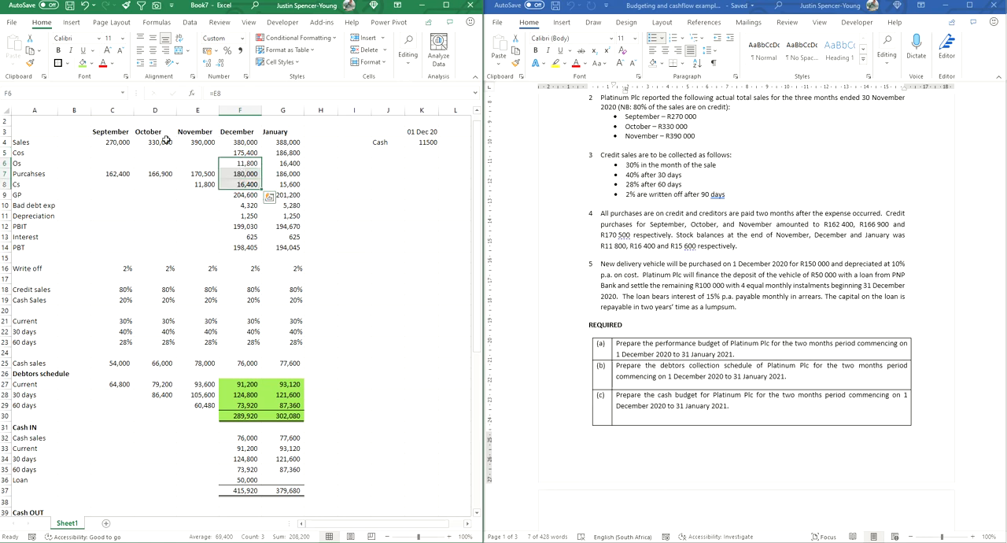
pyautogui.click(68, 64)
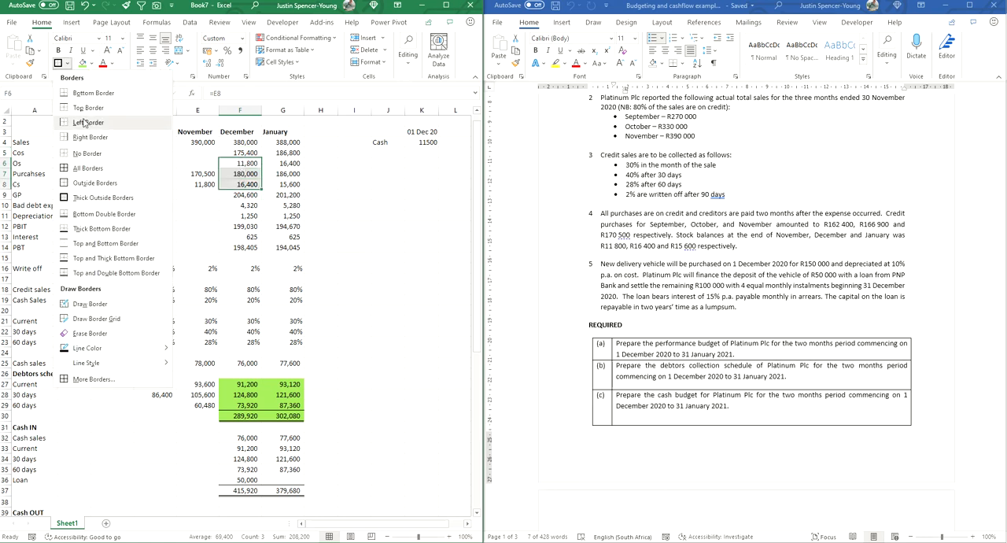
pyautogui.click(94, 183)
pyautogui.moveTo(277, 165); pyautogui.dragTo(280, 179)
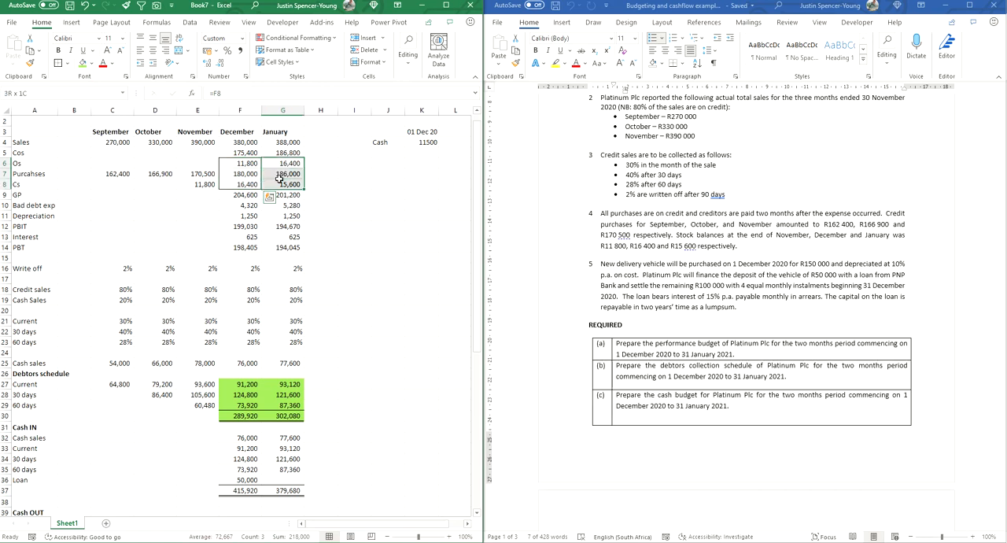
pyautogui.click(58, 63)
# Step: Give the PBIT amounts F12:G12 a top and bottom border and the PBT amounts F14:G14 a top and double bottom border
pyautogui.moveTo(246, 226); pyautogui.dragTo(284, 227)
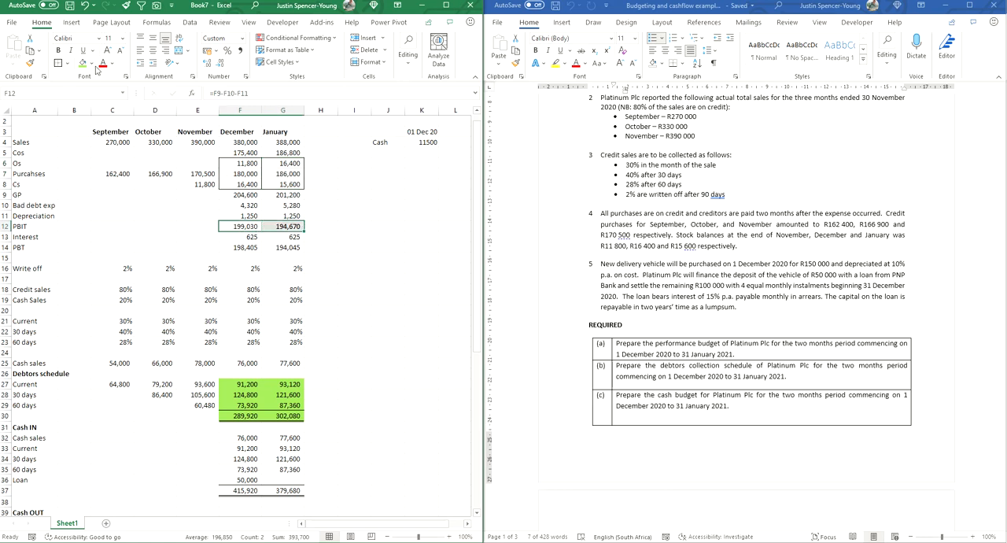
pyautogui.click(69, 63)
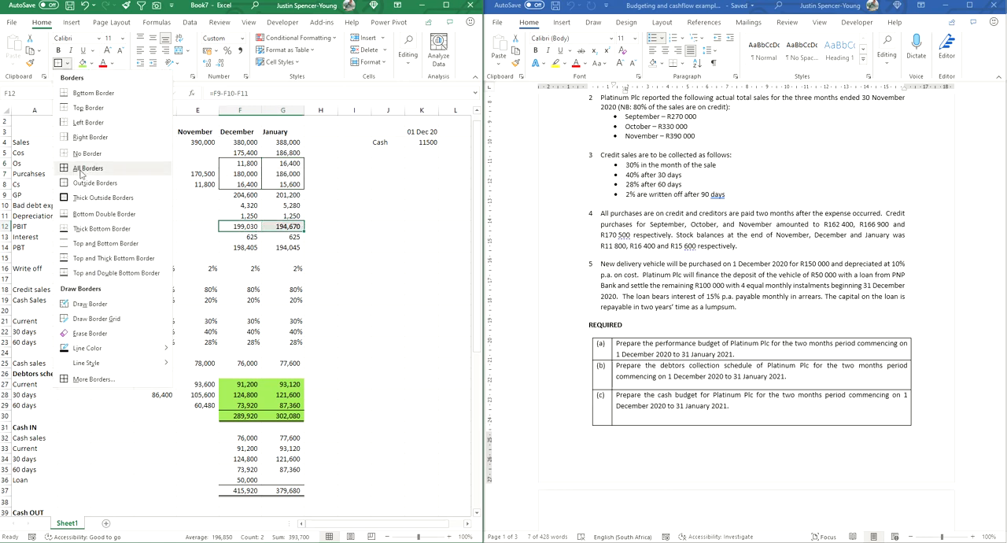
pyautogui.click(138, 245)
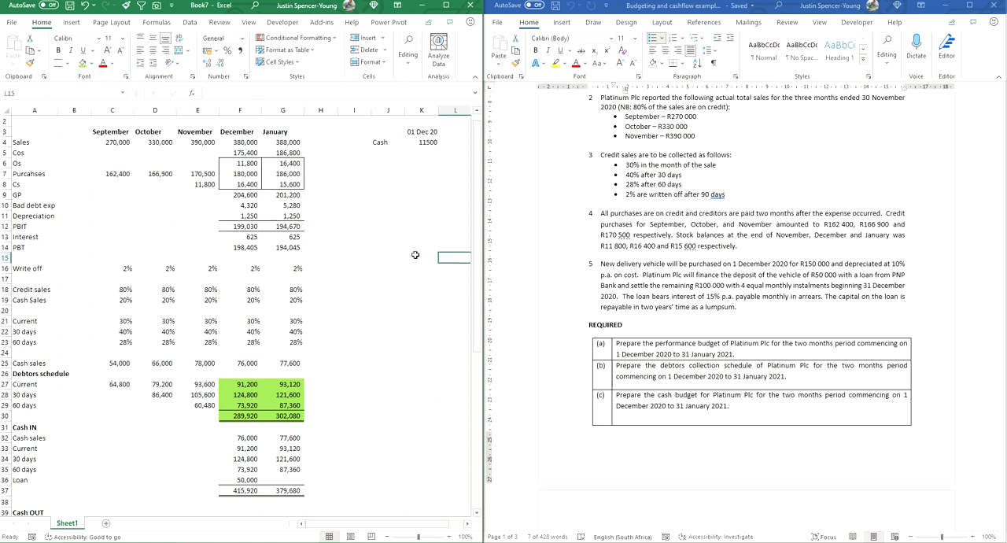
pyautogui.moveTo(249, 247); pyautogui.dragTo(285, 247)
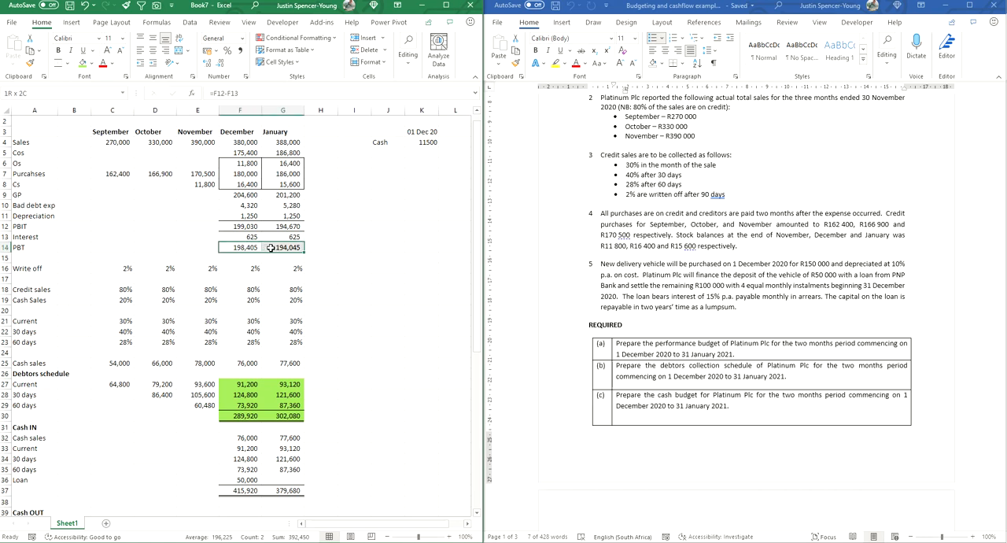
pyautogui.click(68, 63)
pyautogui.click(83, 272)
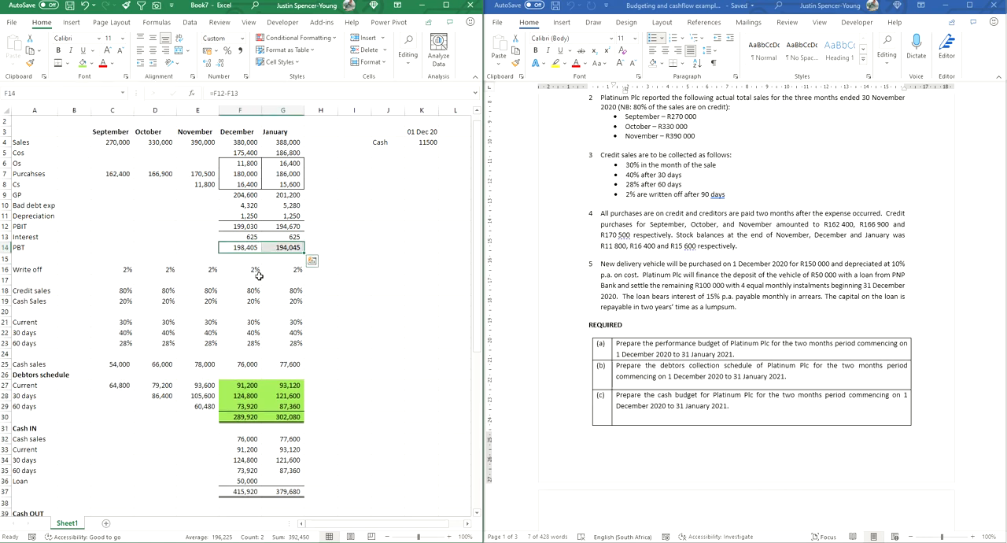
pyautogui.click(365, 280)
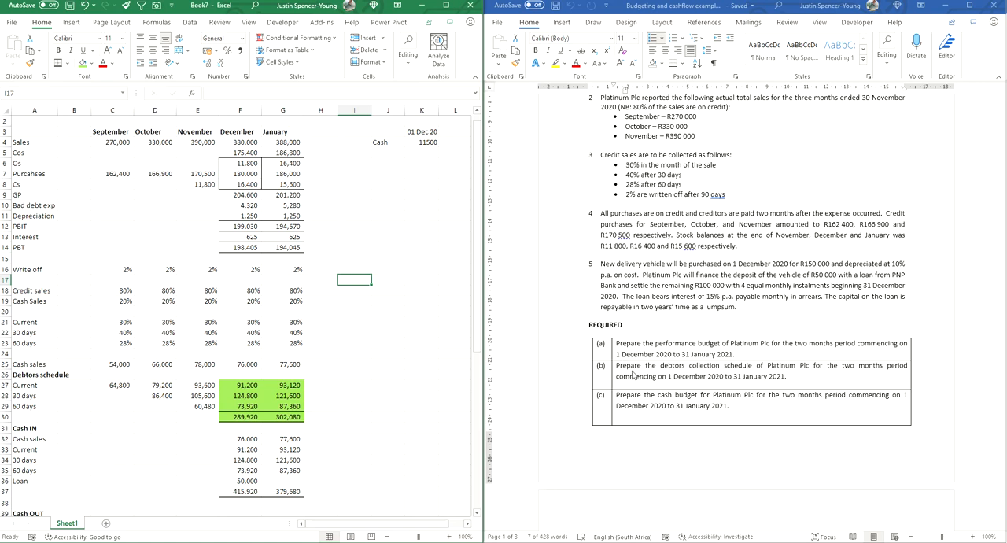
# Step: Review the debtors schedule in F27:G30 and the cash budget in F32:G48 against required parts (b) and (c)
pyautogui.click(394, 341)
pyautogui.click(47, 375)
pyautogui.click(244, 385)
pyautogui.moveTo(243, 385); pyautogui.dragTo(287, 416)
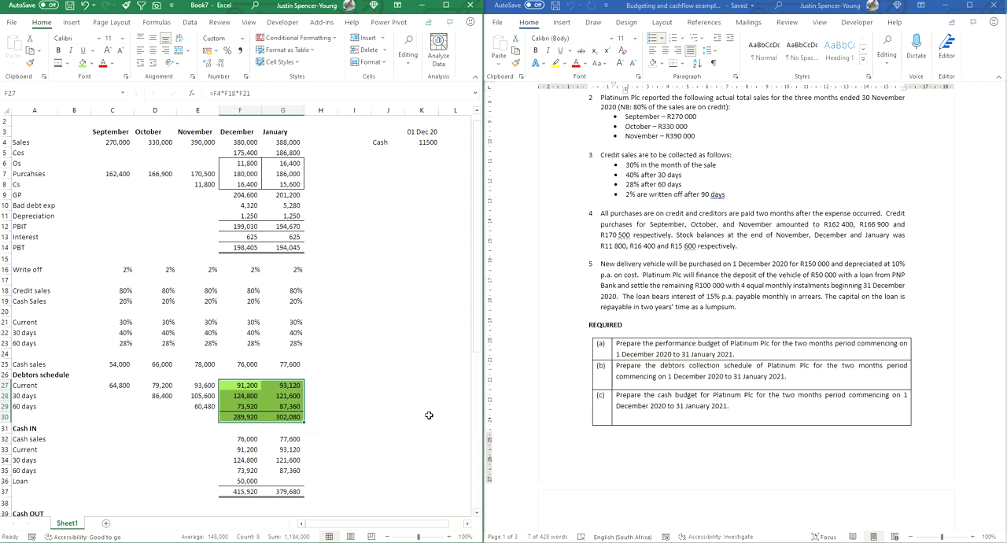
pyautogui.scroll(-2, 429, 413)
pyautogui.click(706, 407)
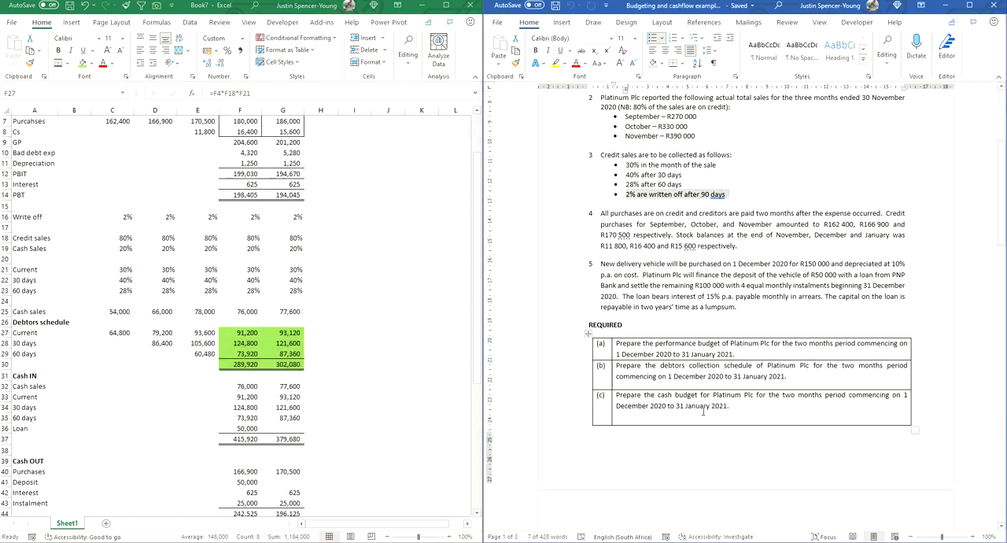
pyautogui.scroll(-2, 705, 407)
pyautogui.scroll(-3, 377, 400)
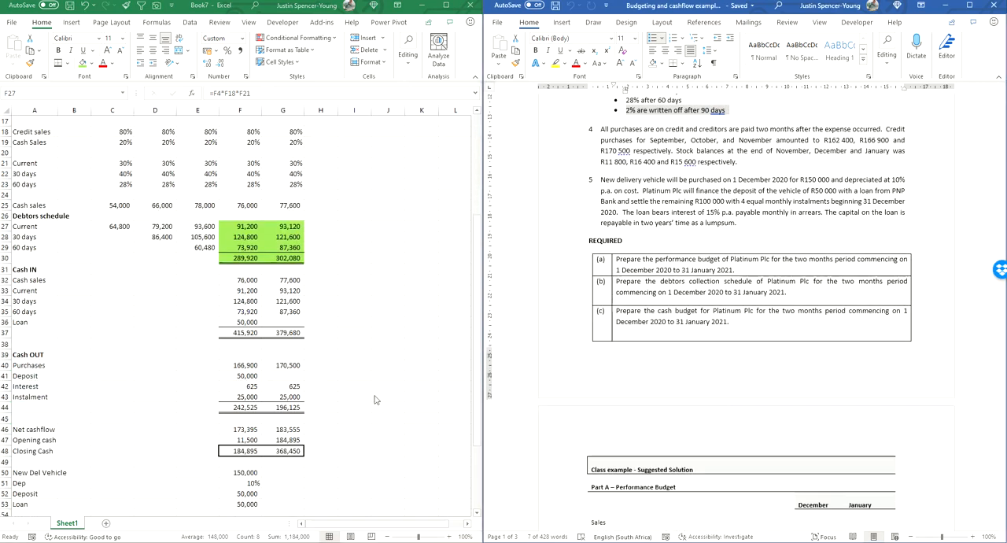
pyautogui.moveTo(245, 281); pyautogui.dragTo(286, 455)
pyautogui.click(370, 374)
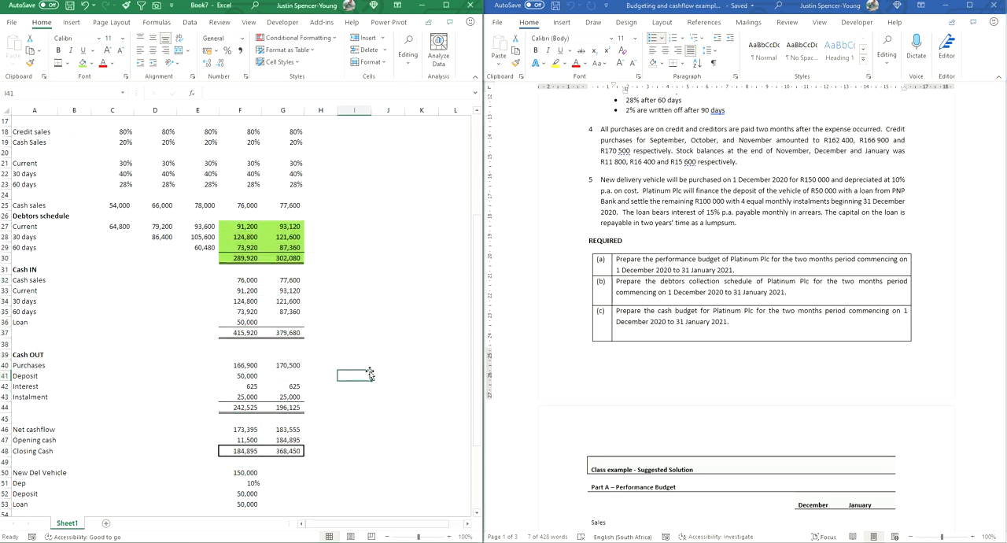